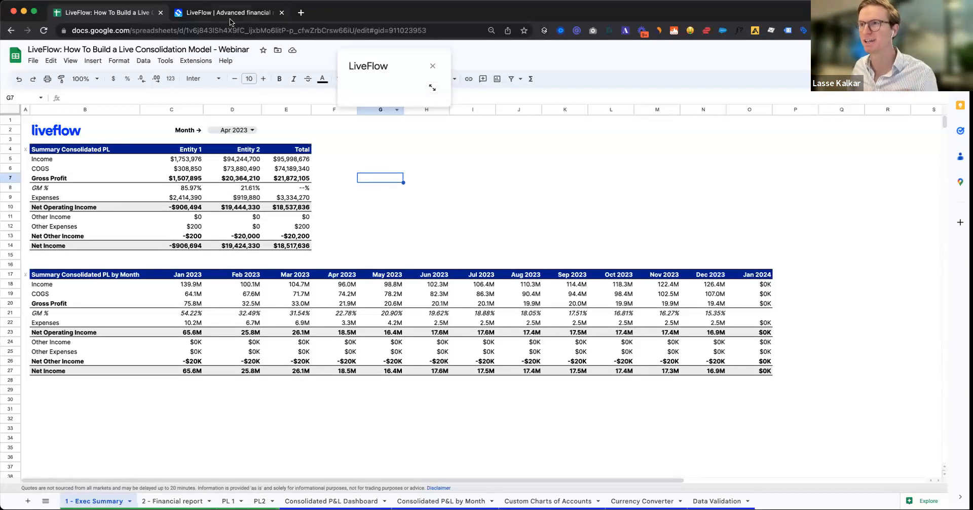
Step: Look over the LiveFlow homepage, and review the spreadsheet add-on's report form and template gallery
click(231, 16)
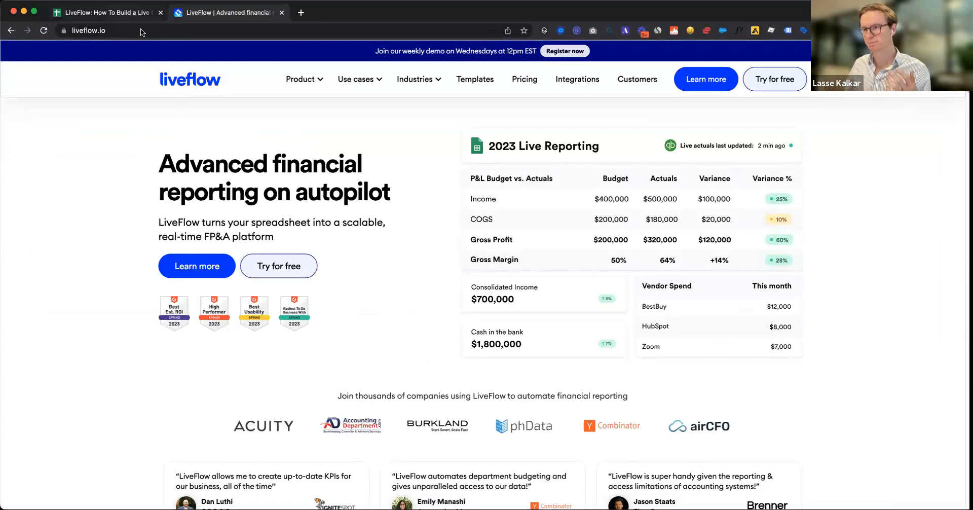
click(134, 13)
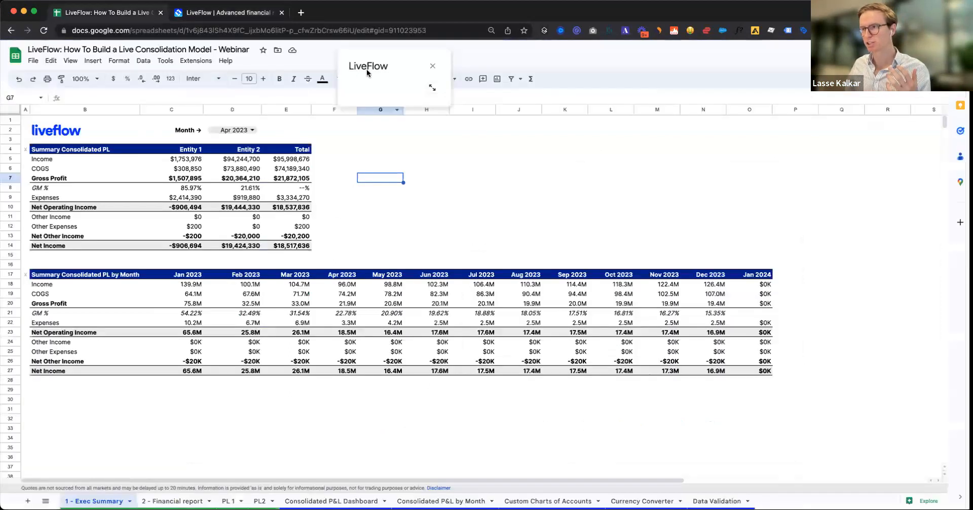
click(426, 92)
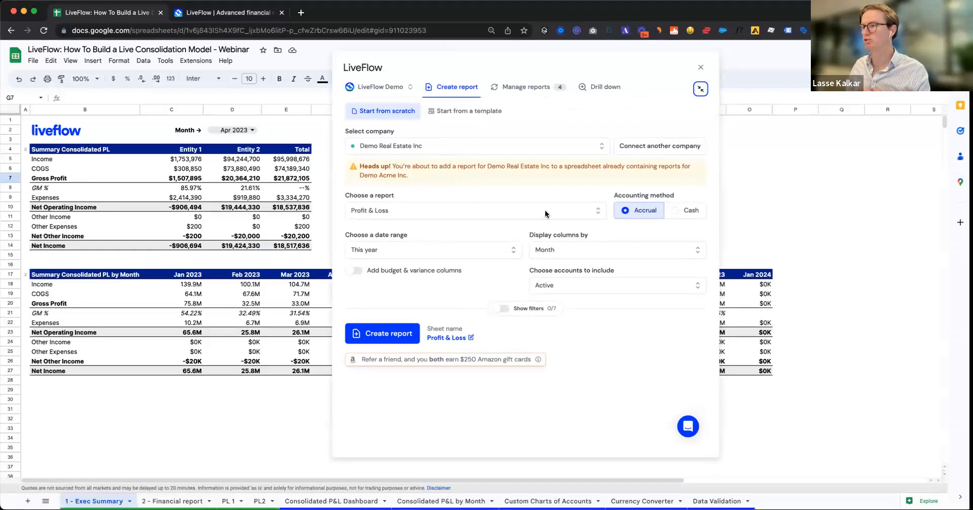
drag(364, 66, 366, 66)
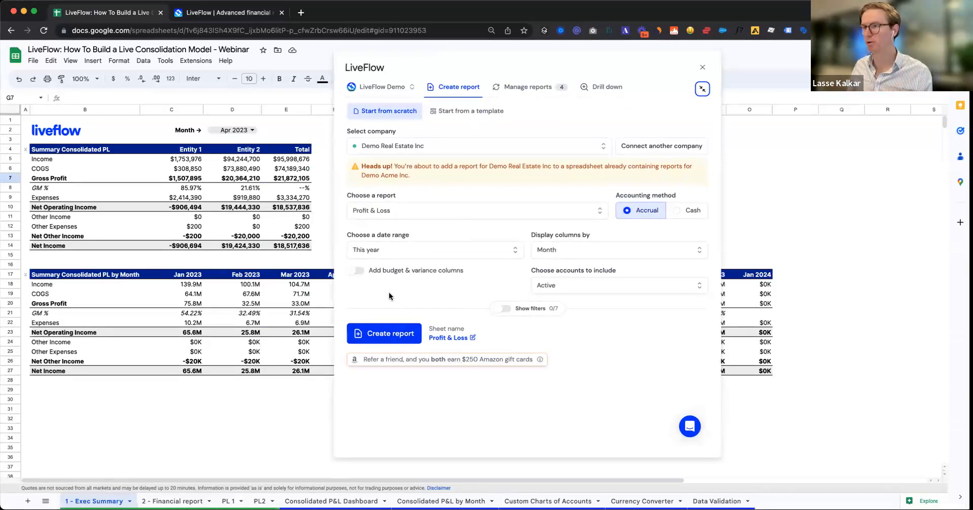
drag(361, 69, 365, 69)
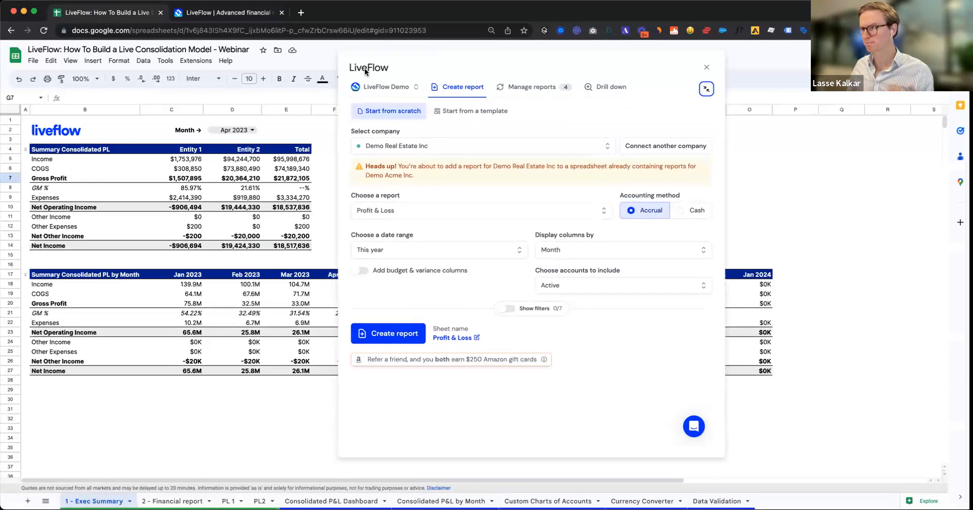
click(479, 115)
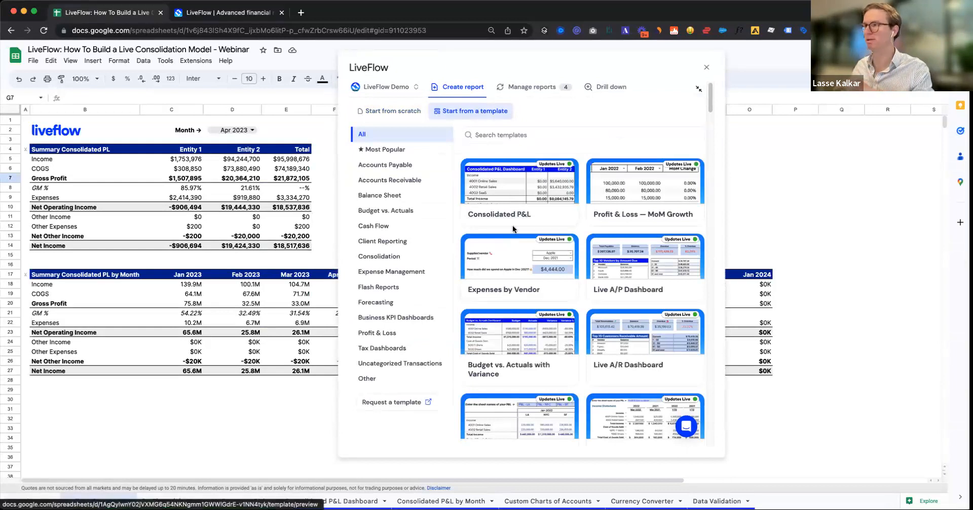
click(404, 114)
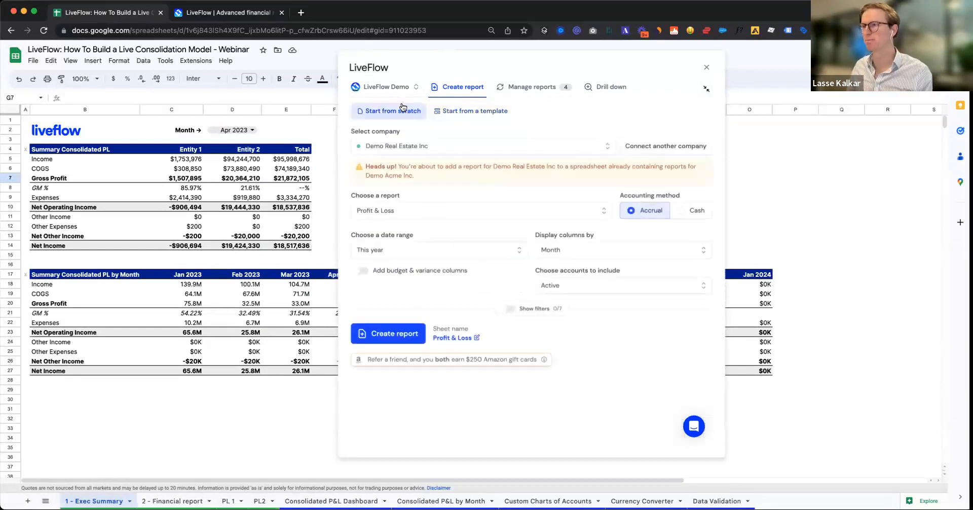
click(706, 88)
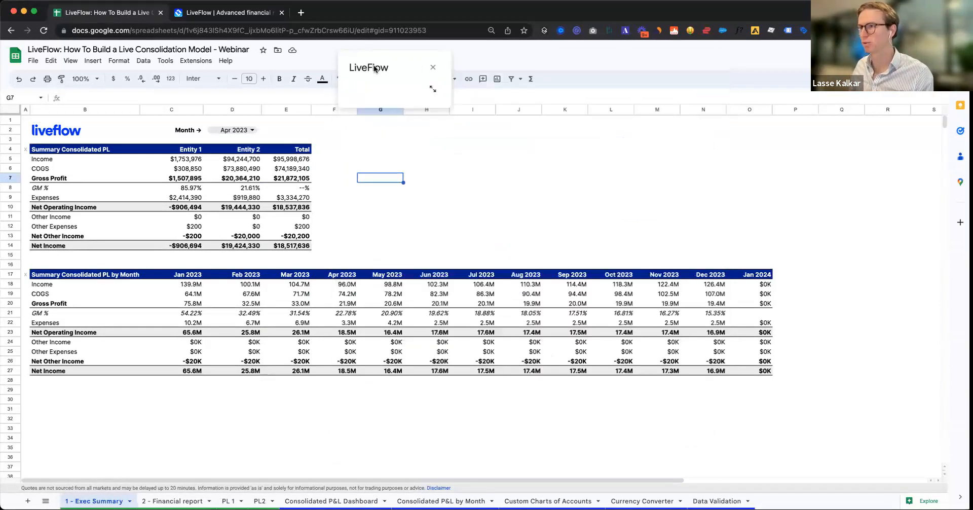
drag(374, 66, 515, 63)
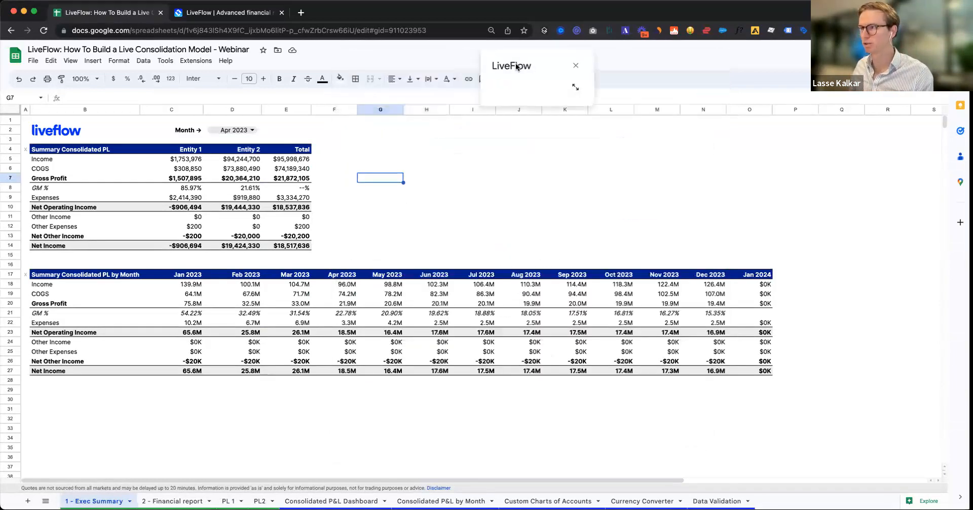
Step: Highlight the Summary Consolidated PL rows 4–14 and the Summary Consolidated PL by Month rows 17–27 to review both tables
click(153, 429)
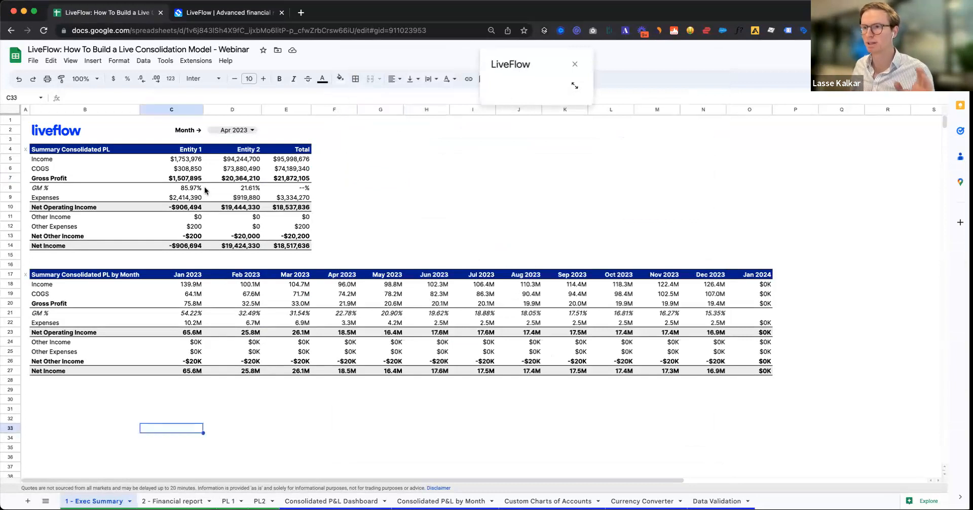
click(14, 149)
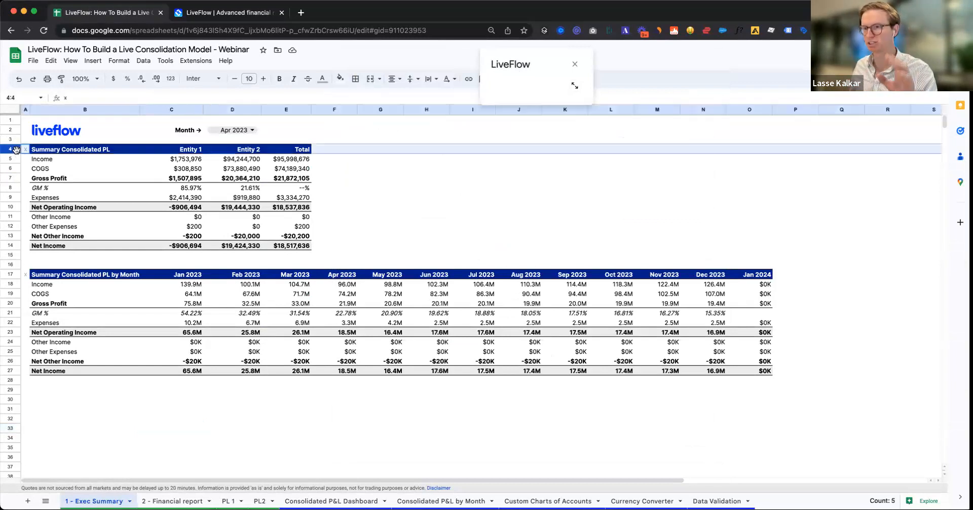
shift+click(9, 249)
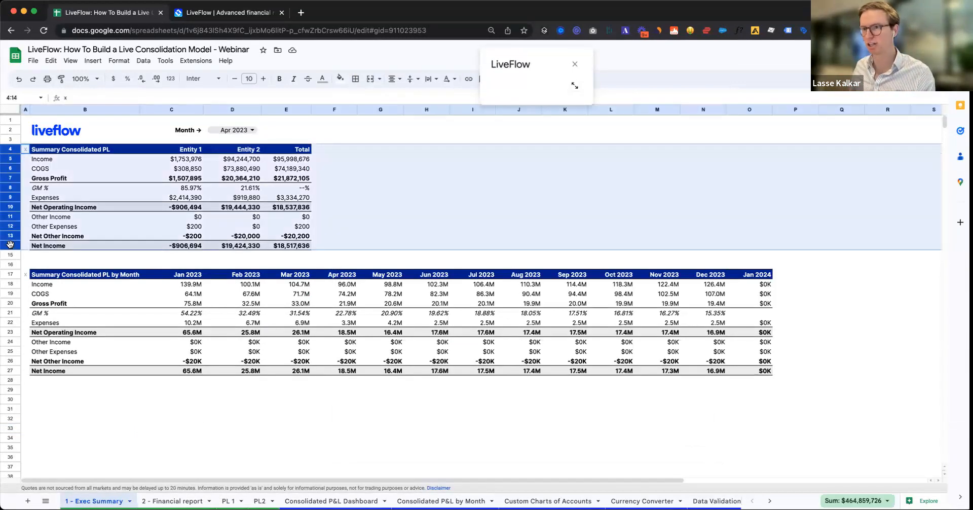
click(11, 274)
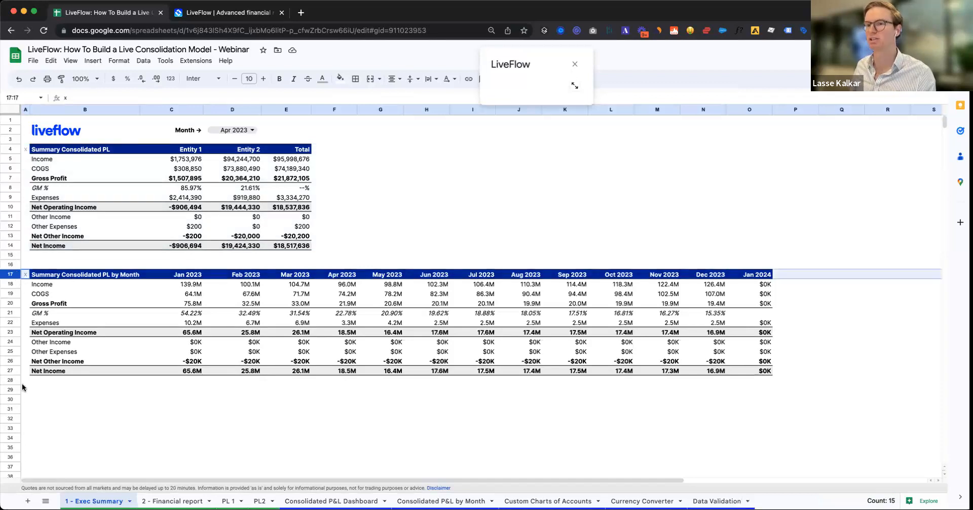
shift+click(13, 371)
click(157, 407)
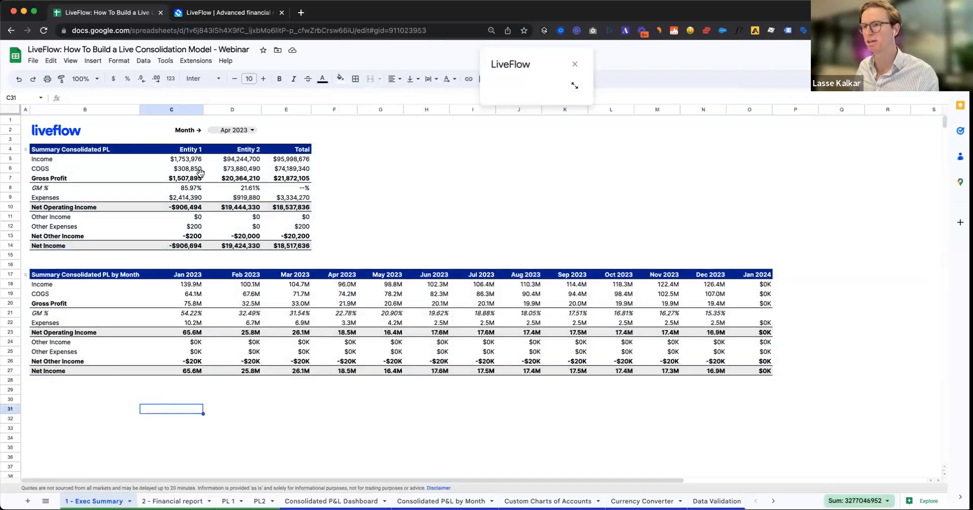
Step: Set the Exec Summary month selector to Aug 2023
click(254, 129)
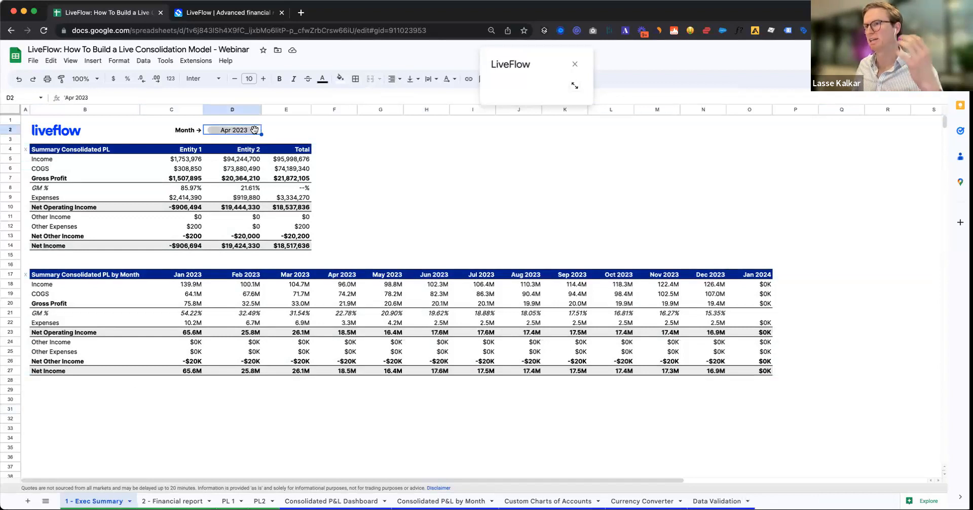
click(255, 130)
click(245, 249)
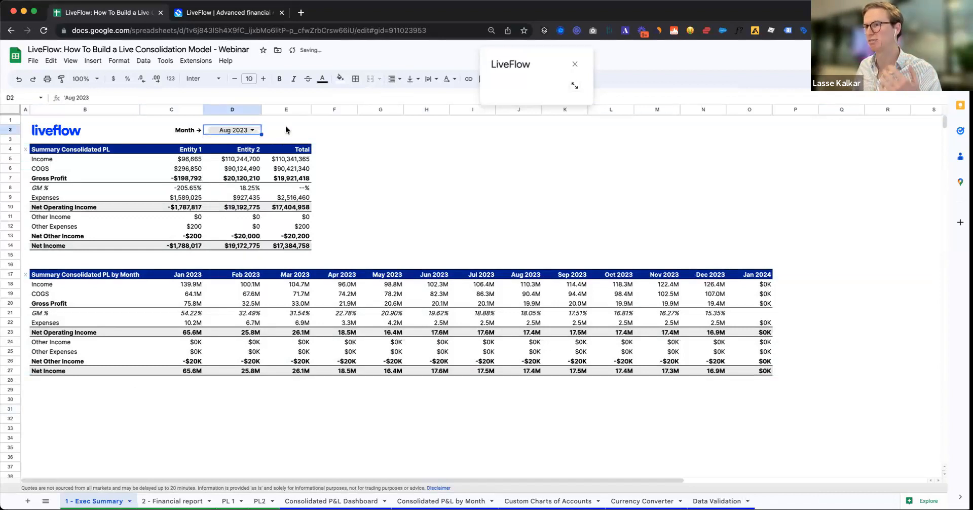
Step: Inspect the formulas behind Entity 1 income in the summary table and Jan 2023 income in the monthly table
click(194, 160)
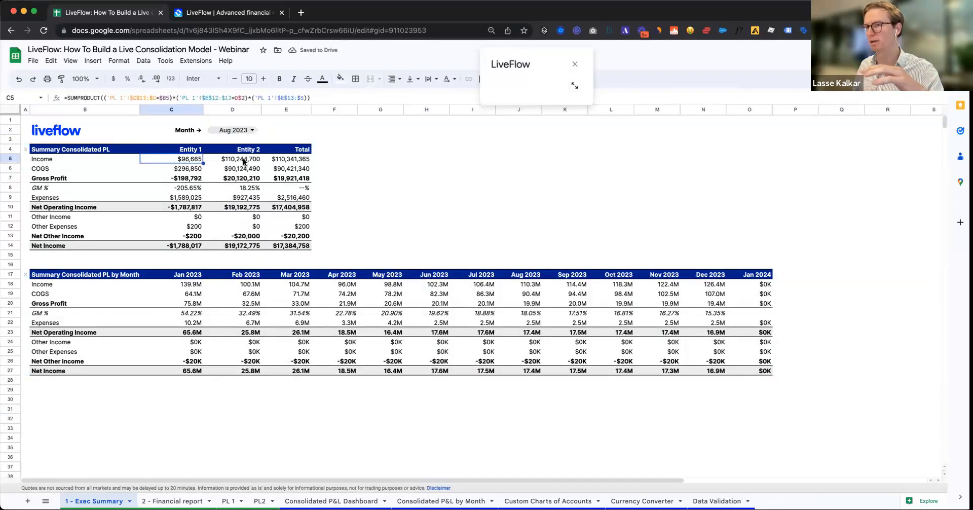
click(194, 287)
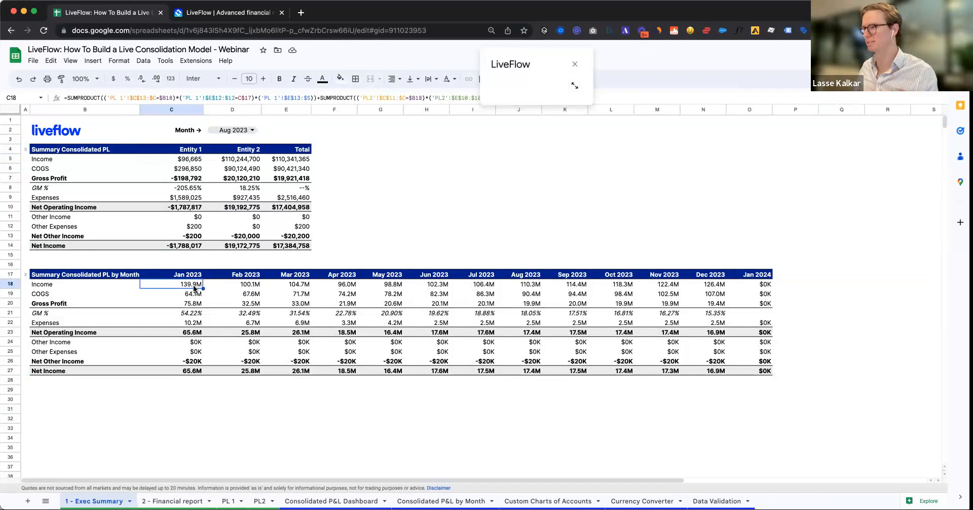
click(485, 211)
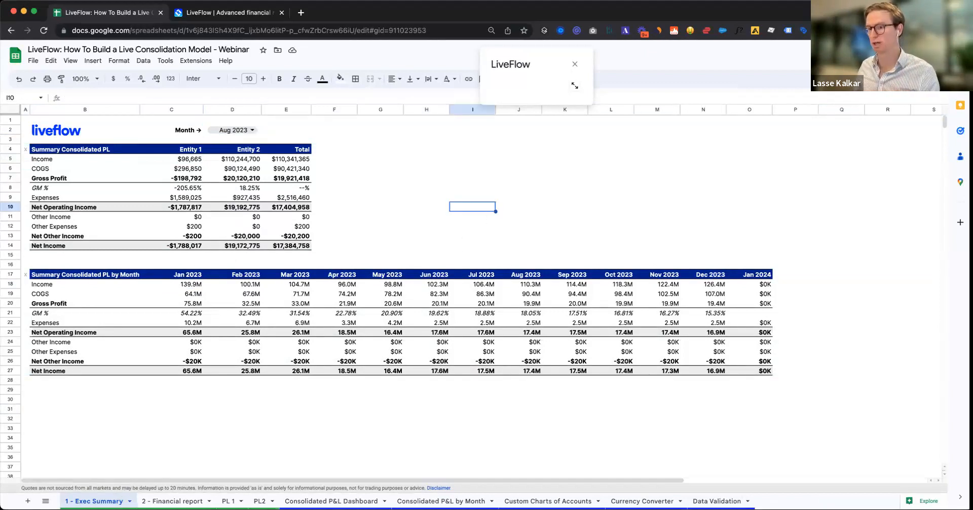
Step: Look at the PL 1 source sheet and return to the 1 - Exec Summary sheet
click(228, 501)
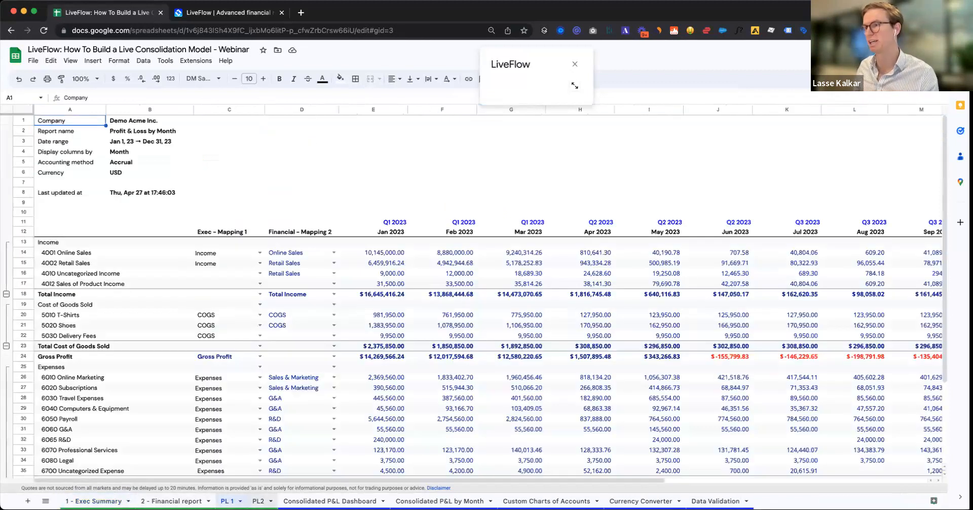
click(94, 501)
click(354, 220)
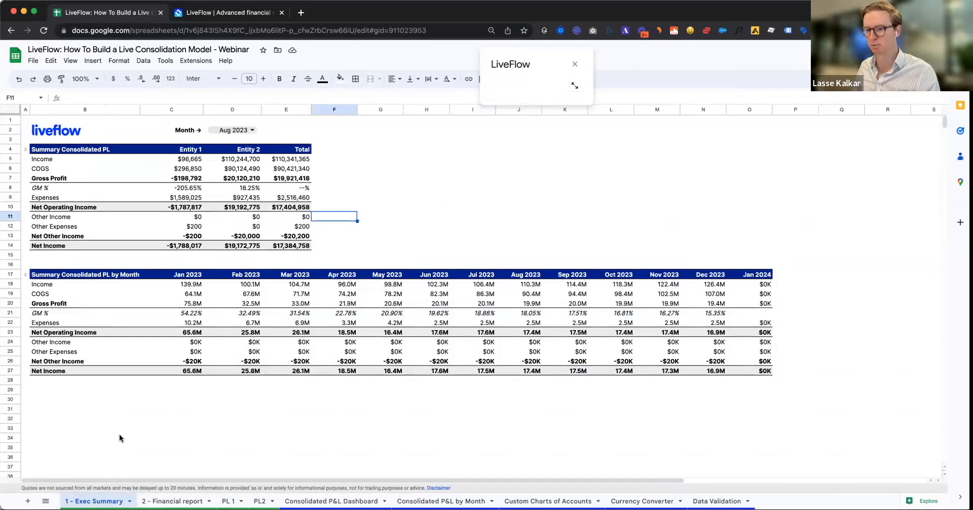
Step: Create a LiveFlow Profit & Loss report for Demo Real Estate Inc on a new sheet named P&L Entity 1
drag(573, 87, 466, 88)
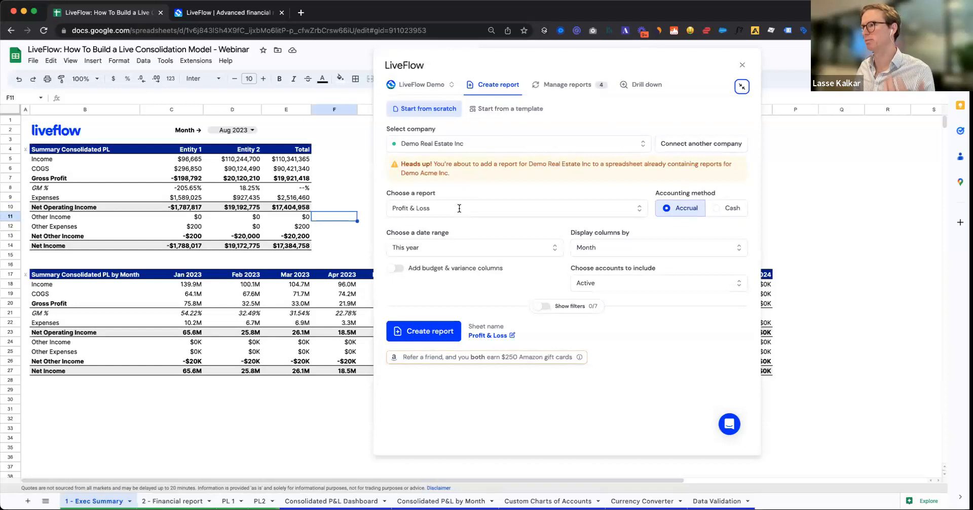
click(481, 337)
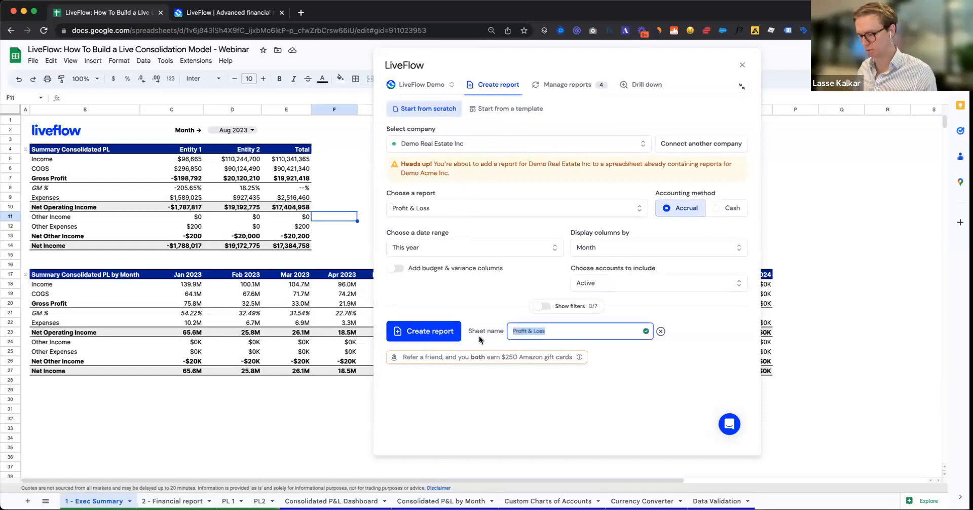
text(P&)
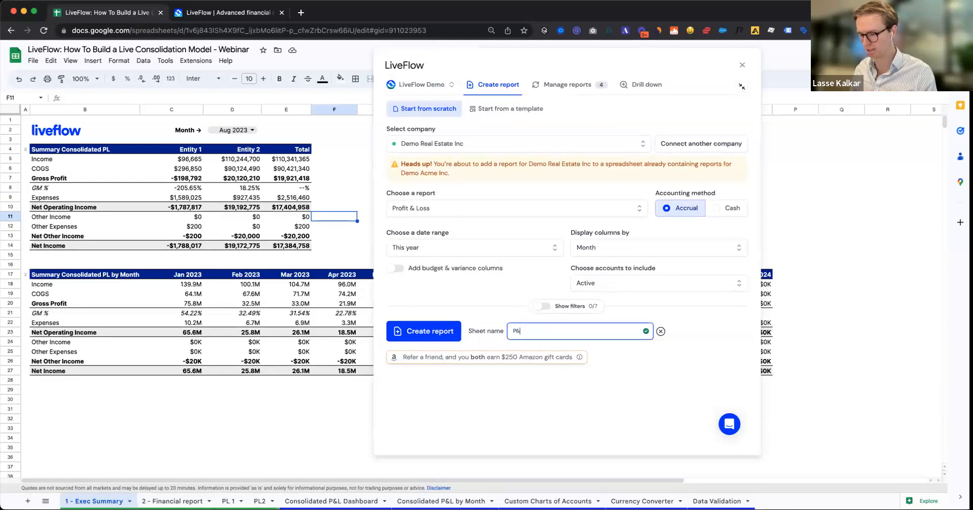
text(L Entity 1)
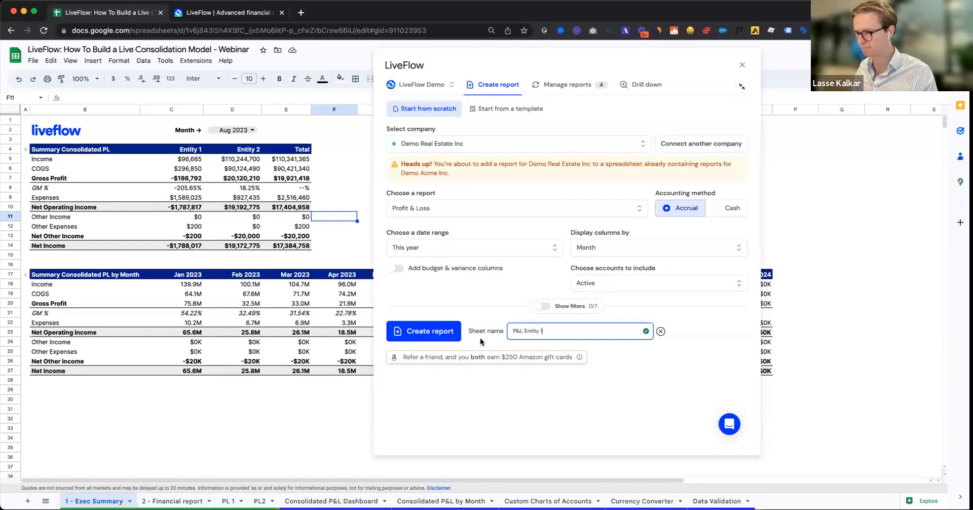
click(510, 387)
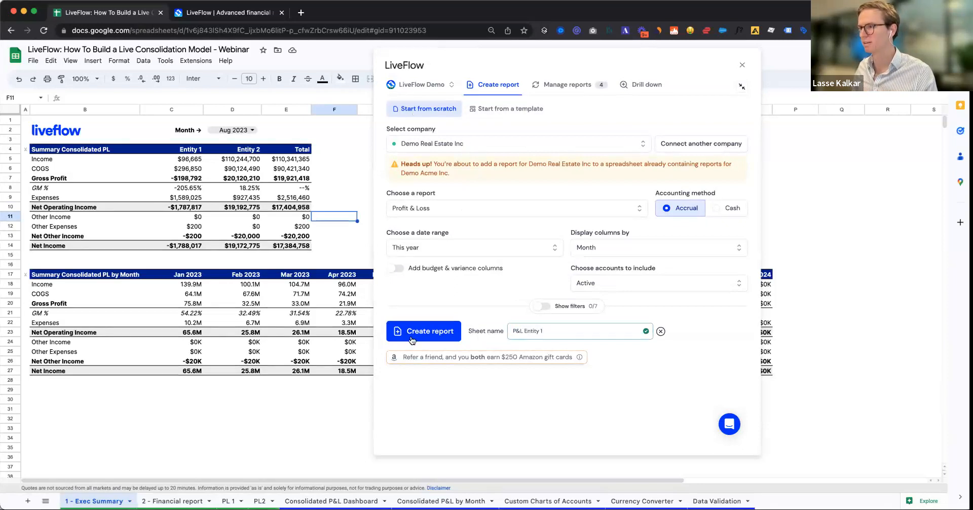
click(432, 331)
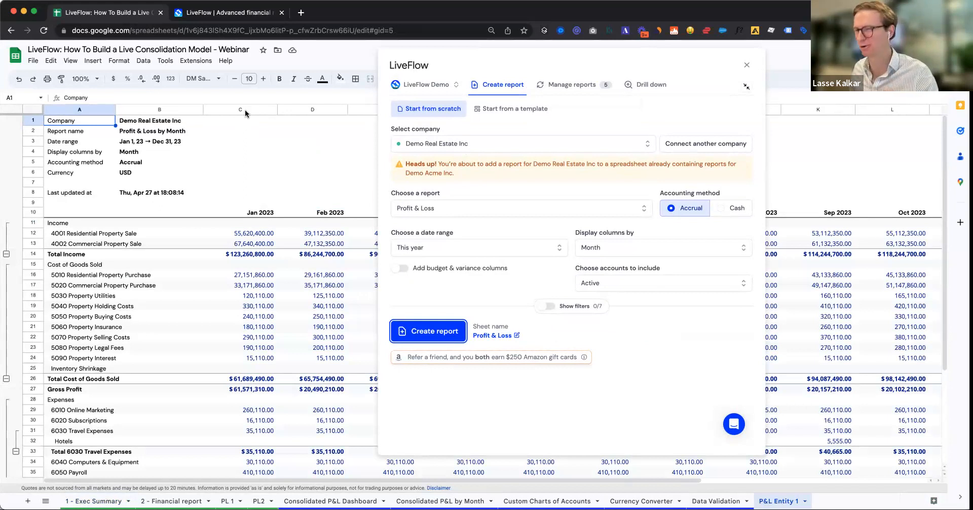
Step: Create a second Profit & Loss report for the company Acme US with the default sheet name, and collapse the LiveFlow add-on
drag(420, 66, 422, 66)
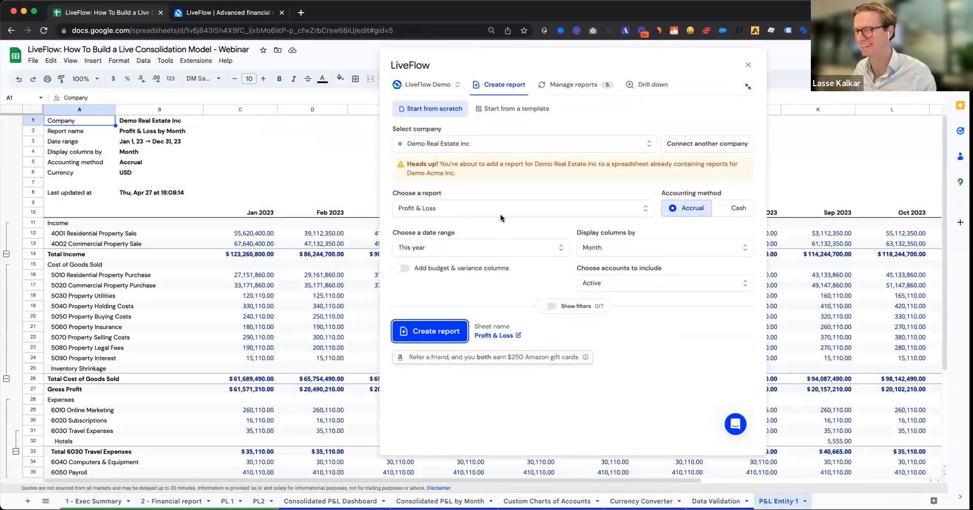
click(457, 213)
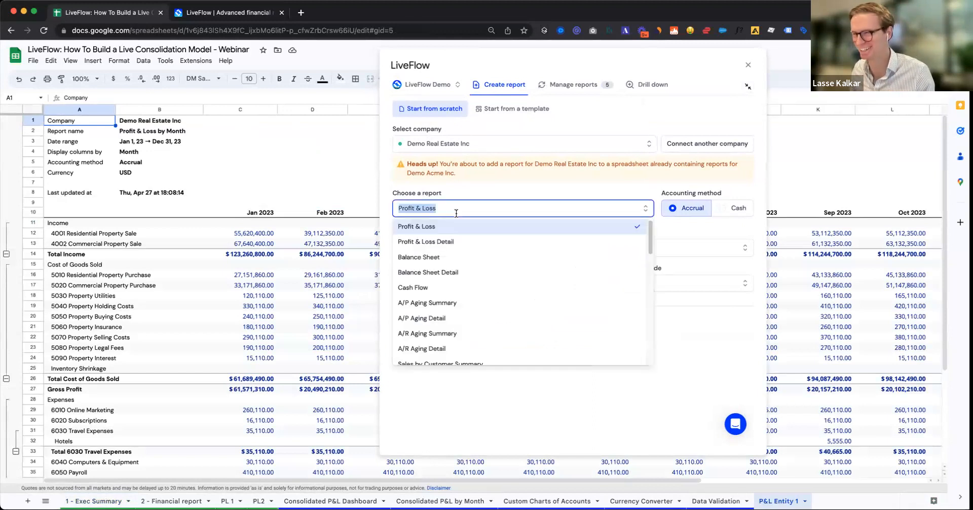
click(455, 221)
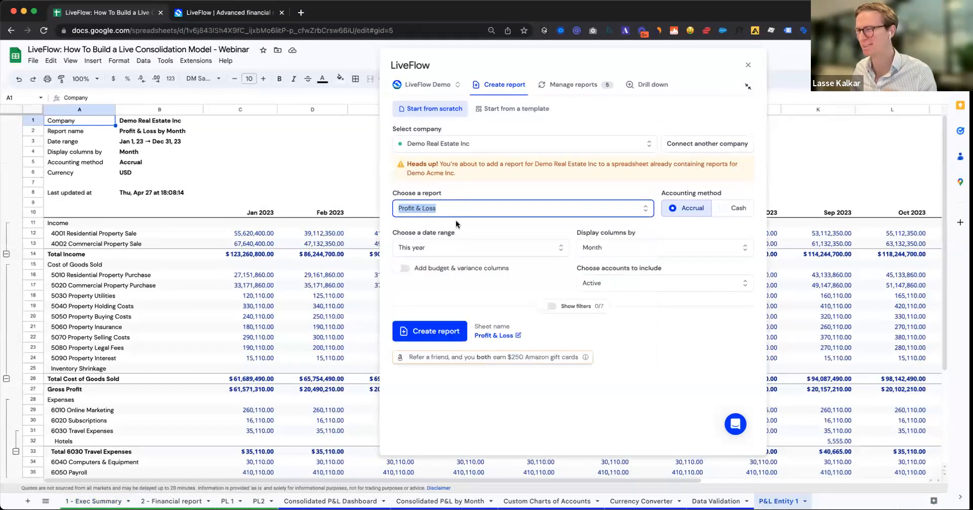
click(457, 148)
click(455, 197)
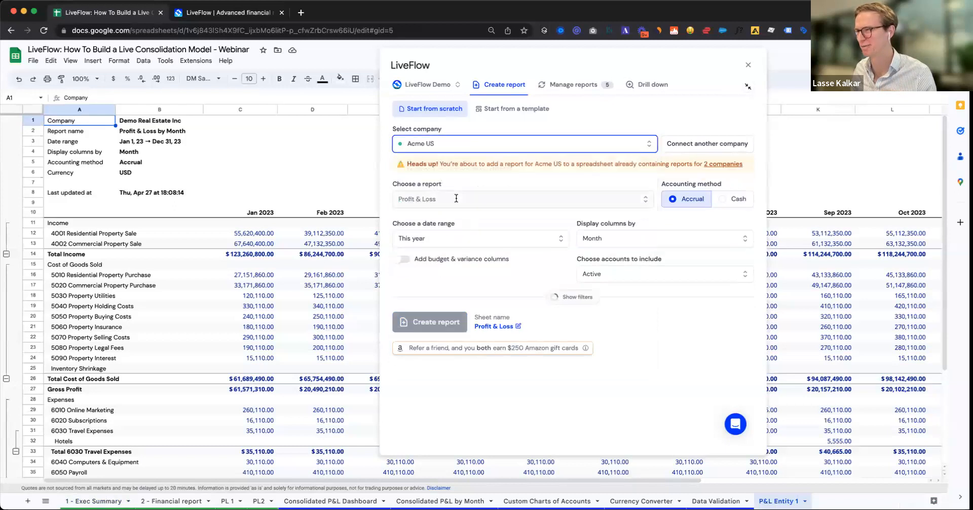
click(701, 332)
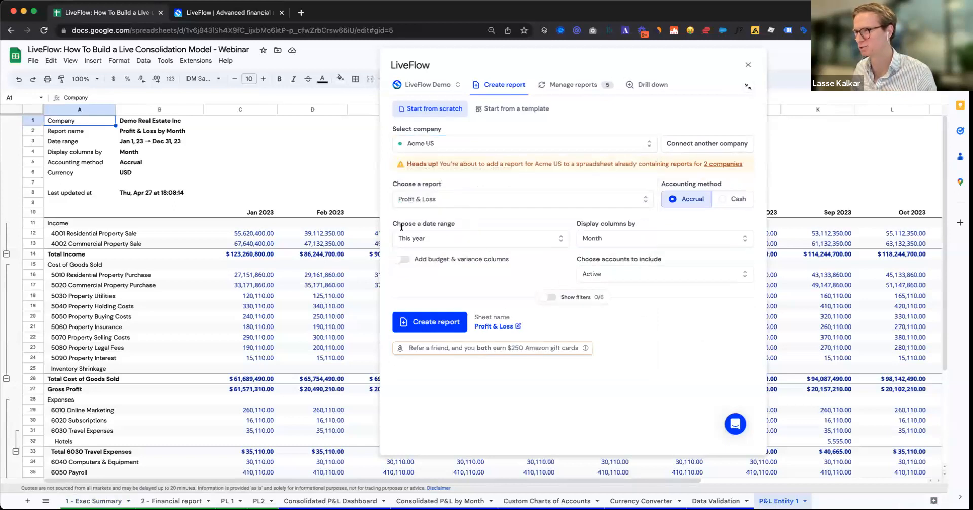
click(432, 322)
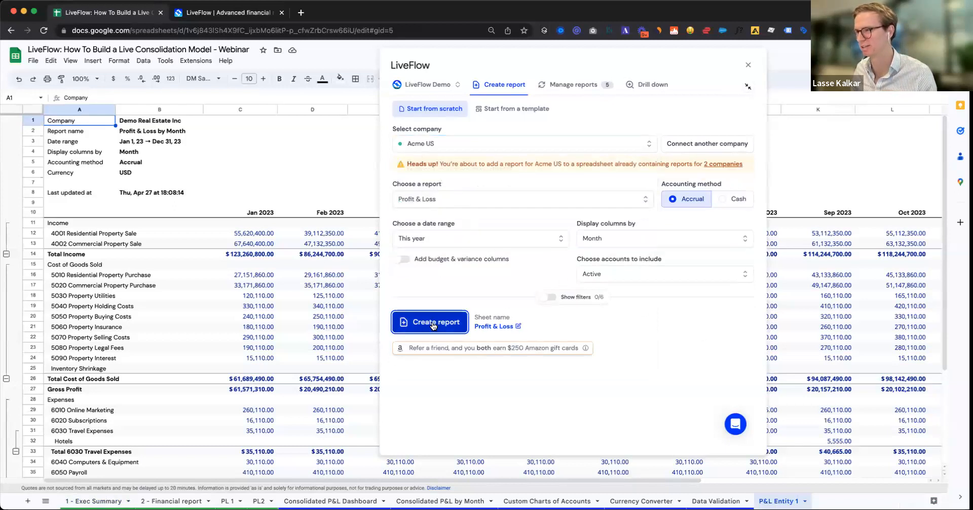
drag(426, 67, 431, 68)
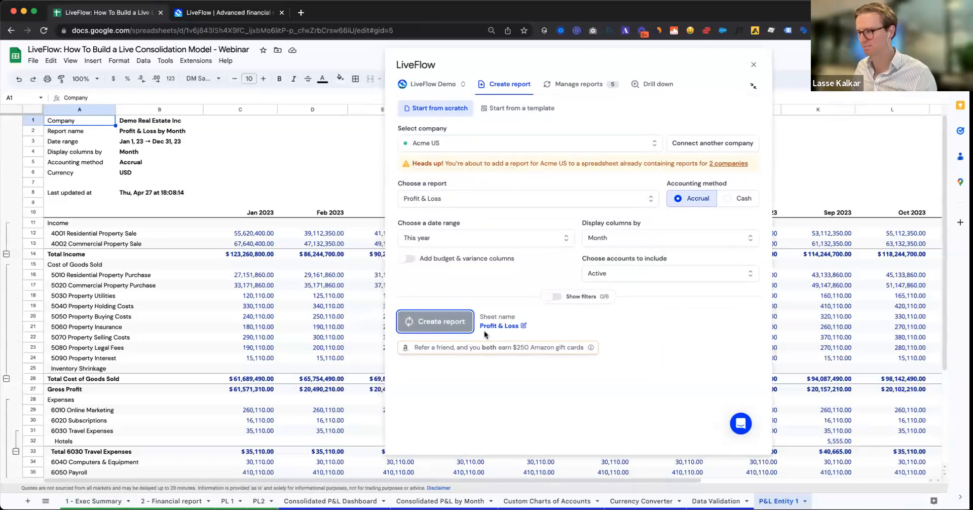
click(754, 86)
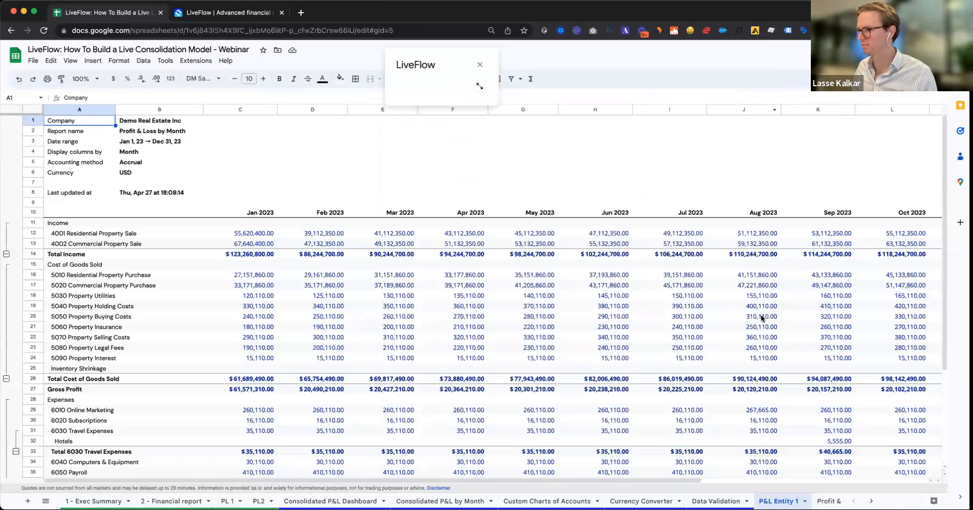
Step: Move the Acme US Profit & Loss sheet and the P&L Entity 1 sheet to the front of the sheet order
click(871, 501)
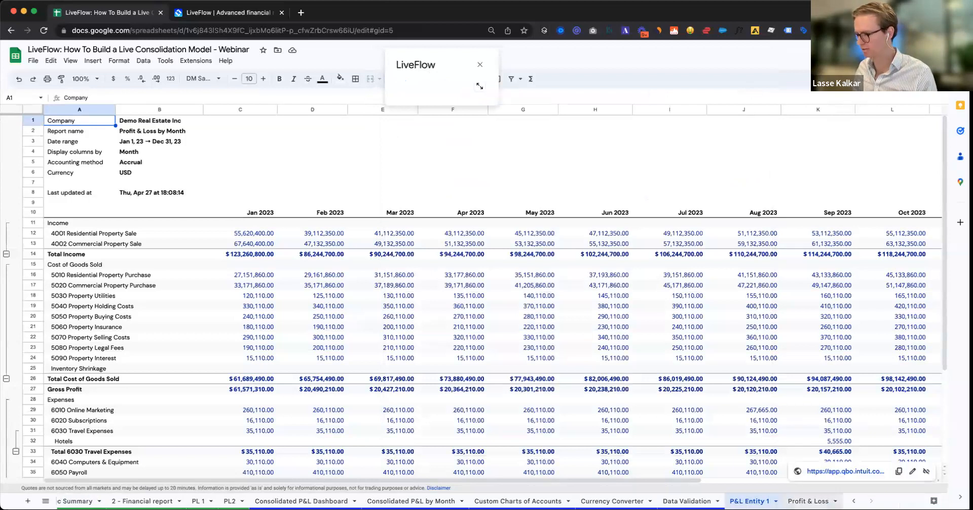
drag(808, 501, 147, 501)
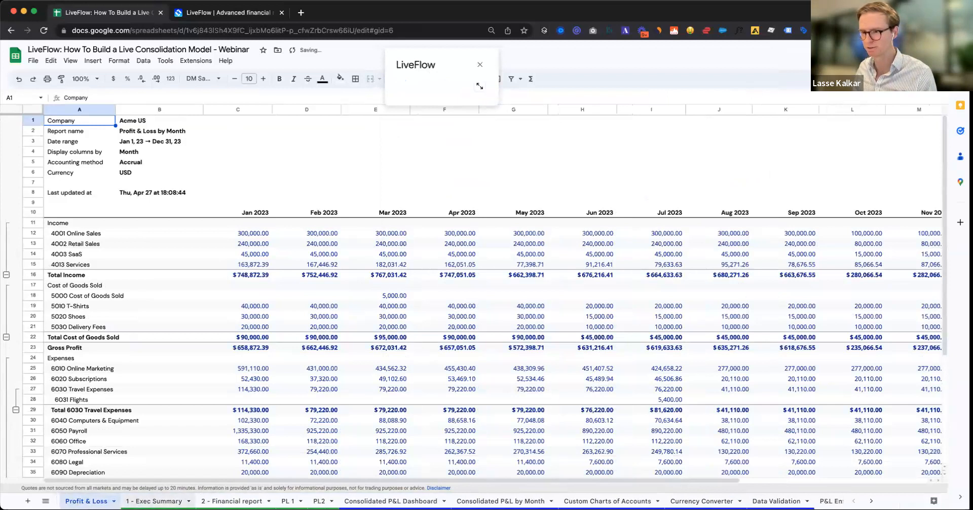
drag(831, 501, 84, 501)
Step: Rename the Profit & Loss sheet as P&L Entity 2
click(143, 501)
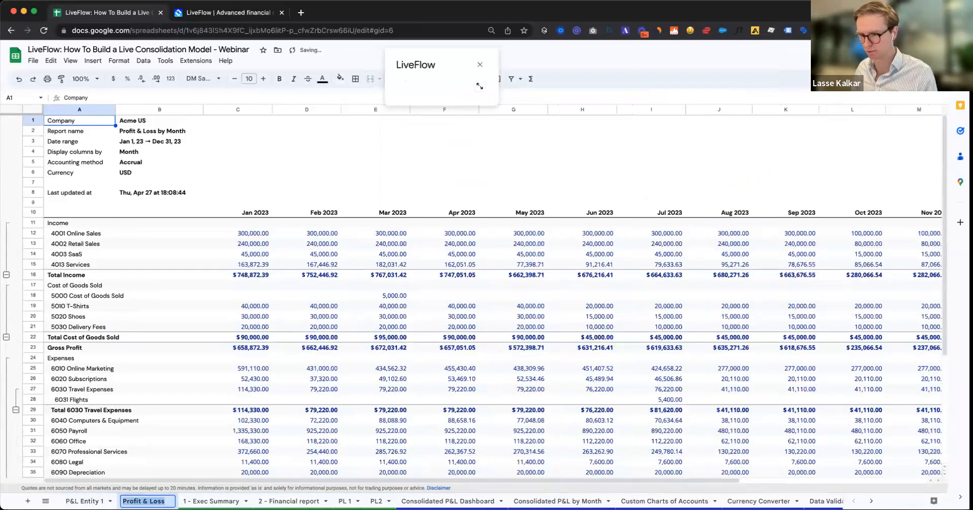
text(P&L Ent)
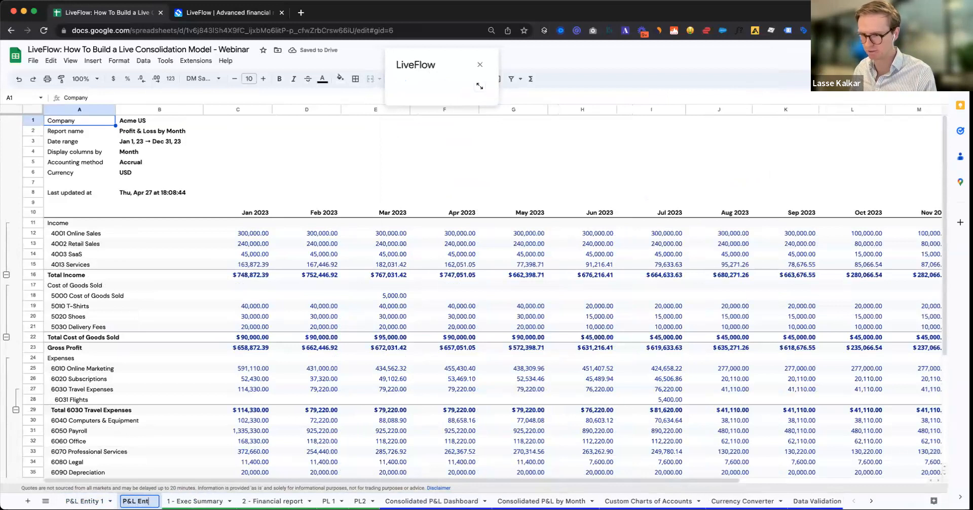
text(ity 2)
key(Return)
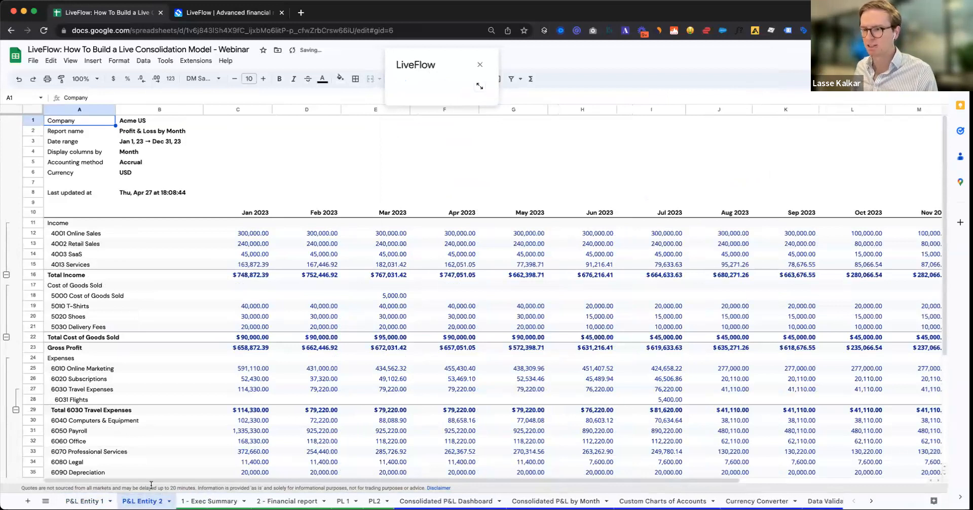
click(285, 193)
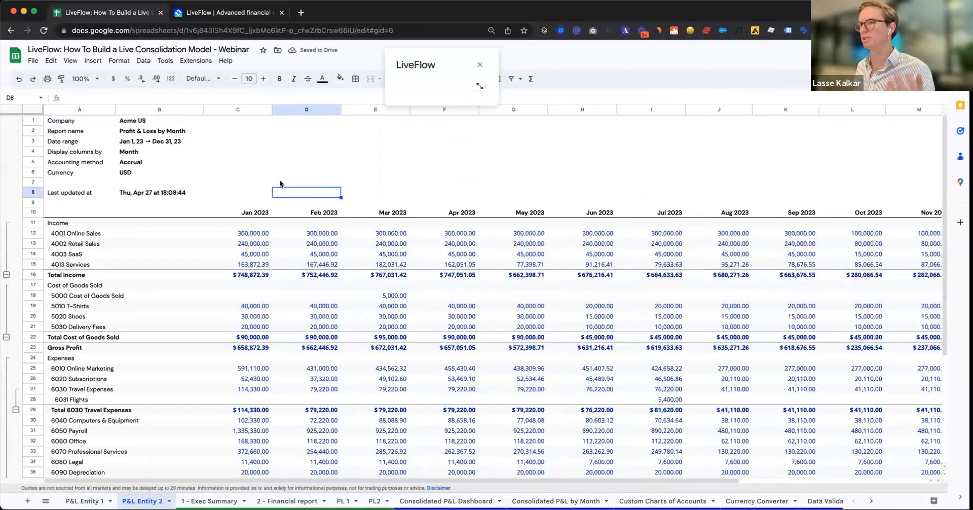
click(285, 183)
click(285, 174)
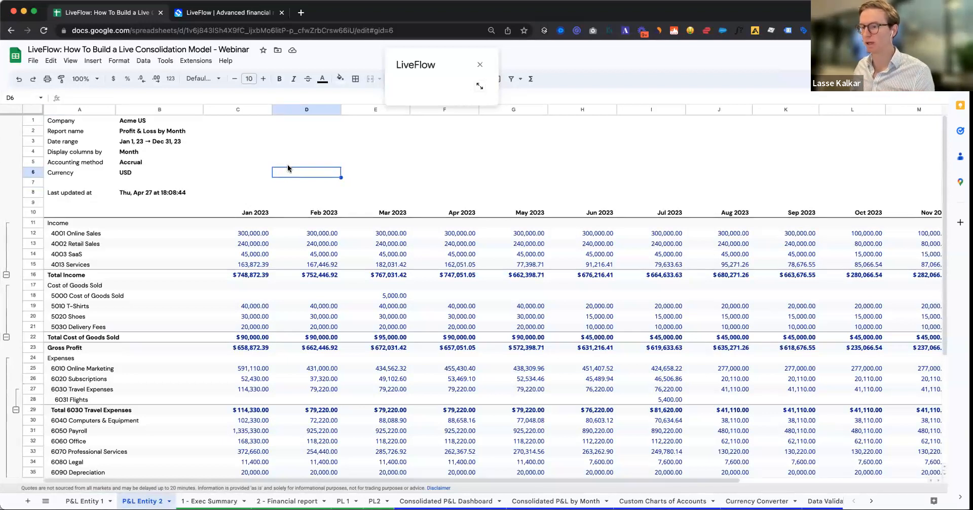
Step: Insert an empty column before Jan 2023 on the P&L Entity 2 sheet
click(237, 110)
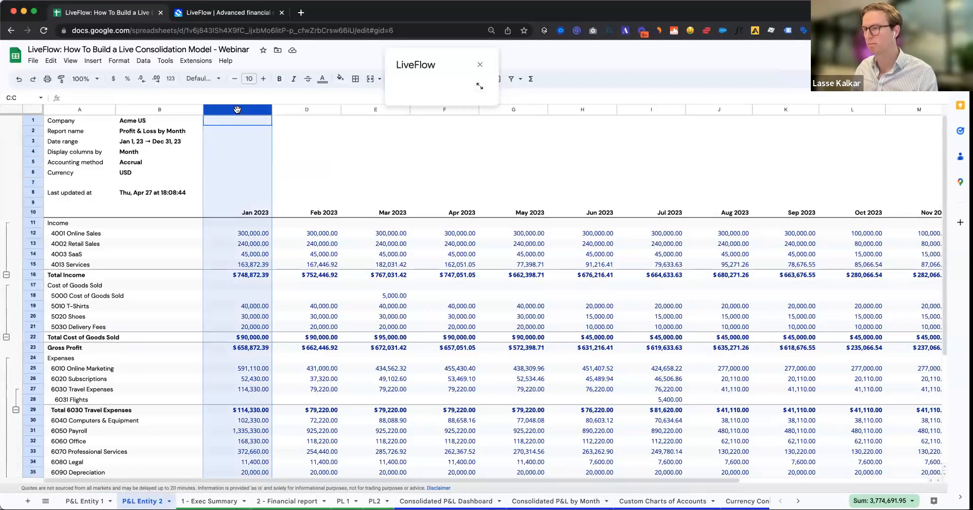
key(super+alt+equal)
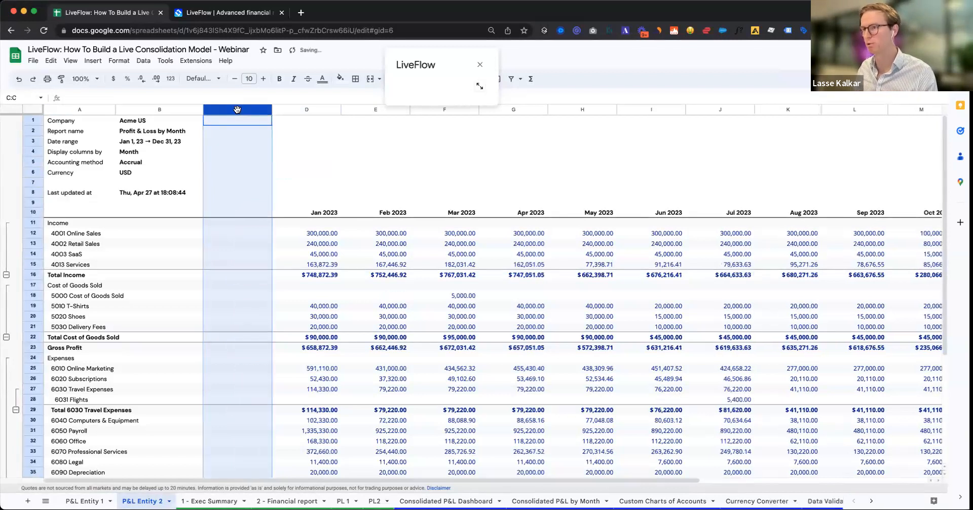
click(322, 216)
click(235, 210)
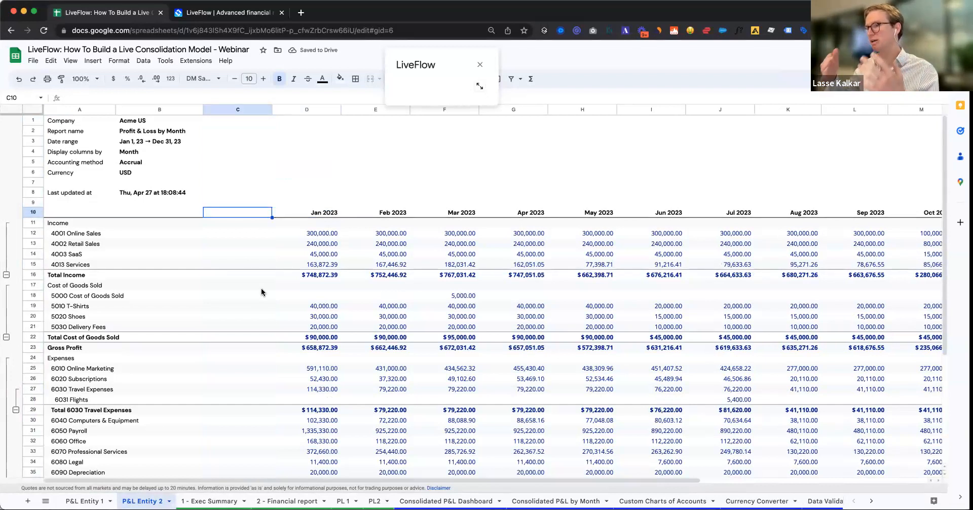
click(333, 150)
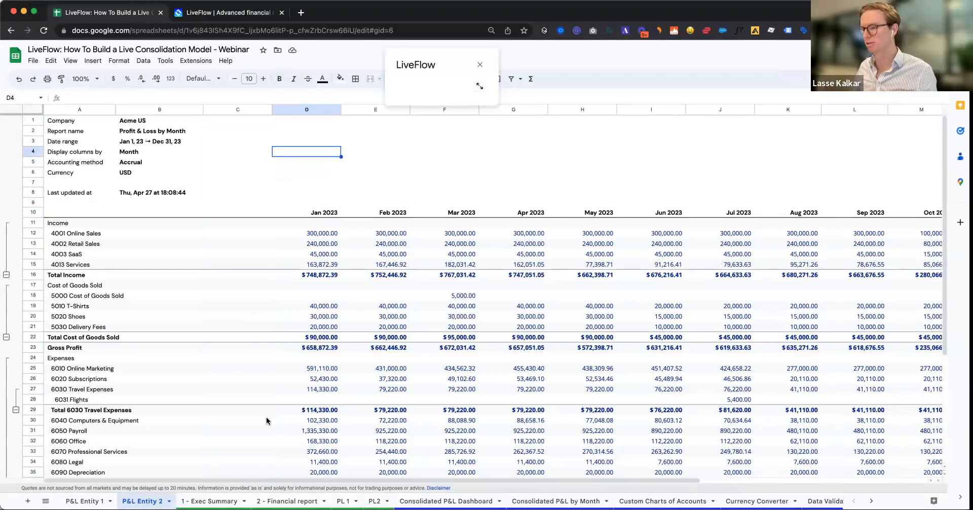
Step: Insert an empty column before Jan 2023 on the P&L Entity 1 sheet
click(209, 501)
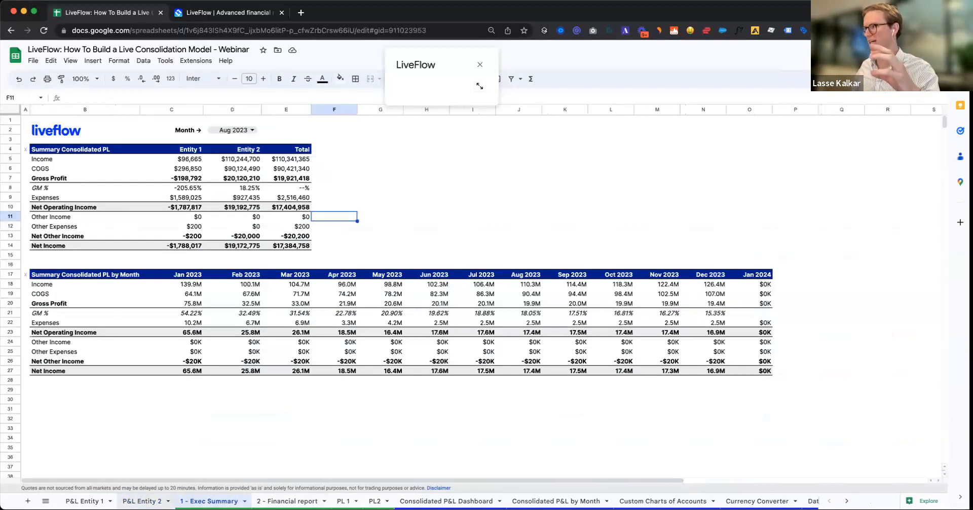
click(142, 501)
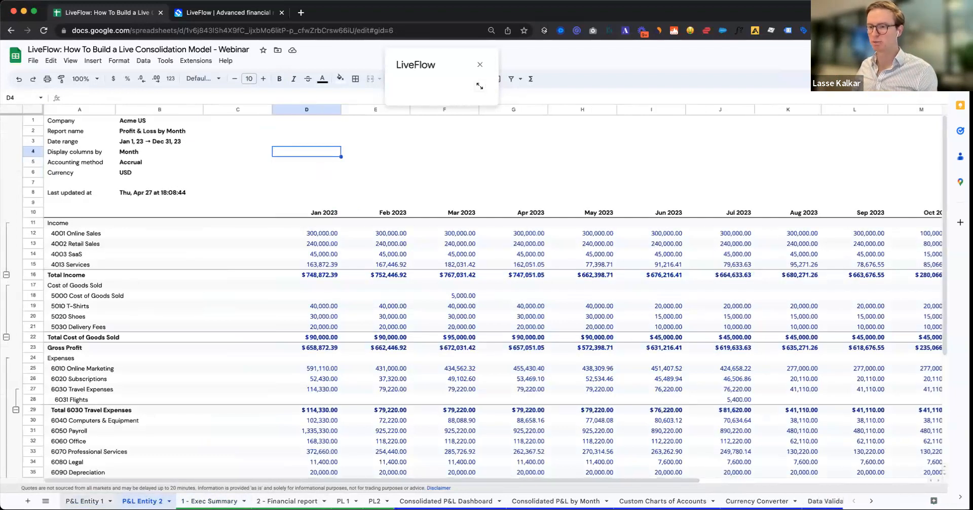
click(258, 110)
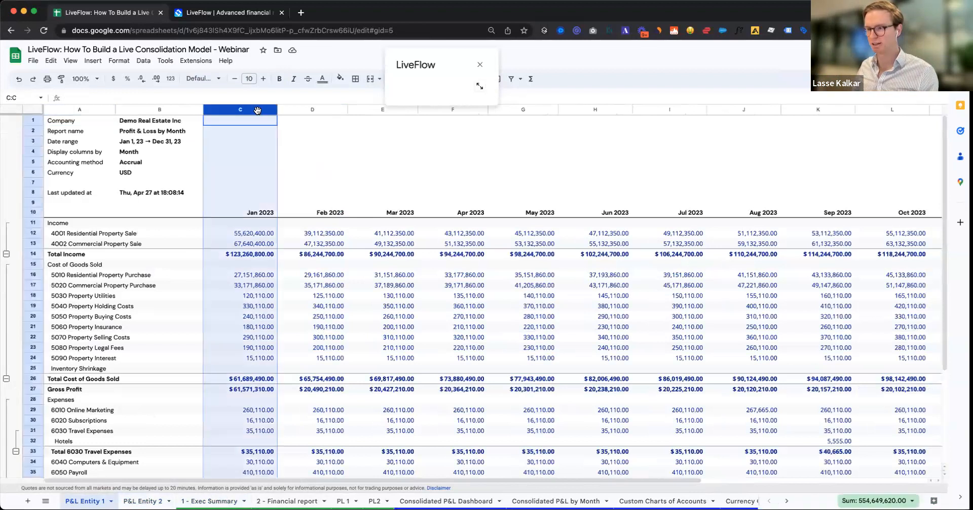
key(super+alt+equal)
Step: Enter the header "Mapped account" in C10 of P&L Entity 1 and widen column C to fit it
click(255, 213)
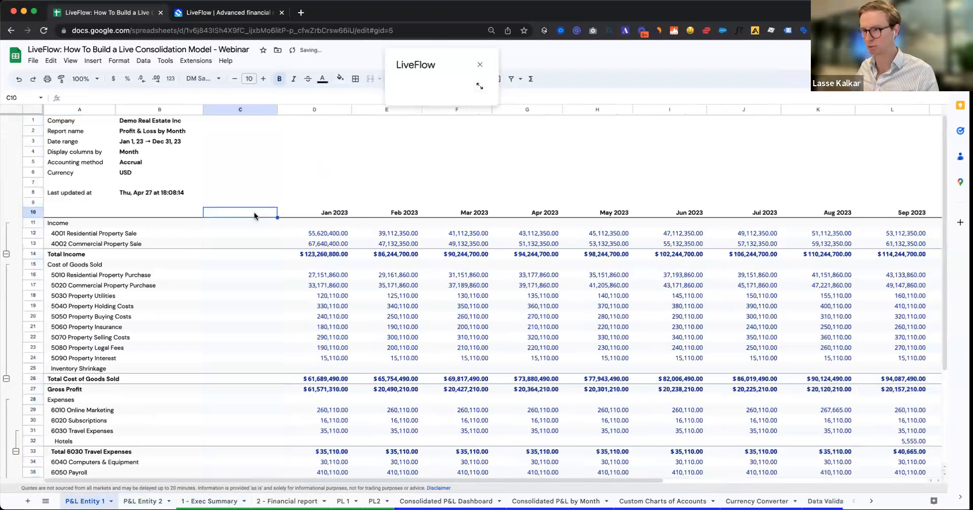
text(Mapped account)
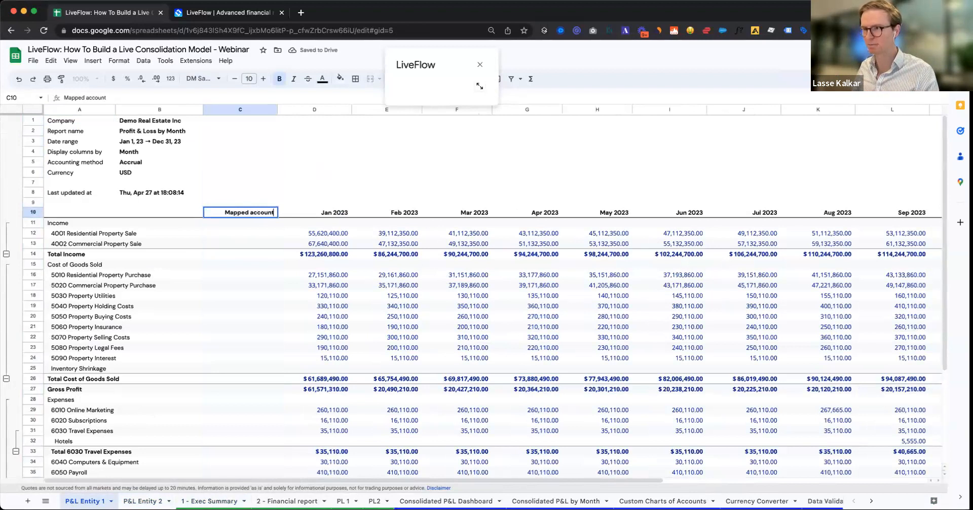
key(Return)
drag(277, 110, 293, 109)
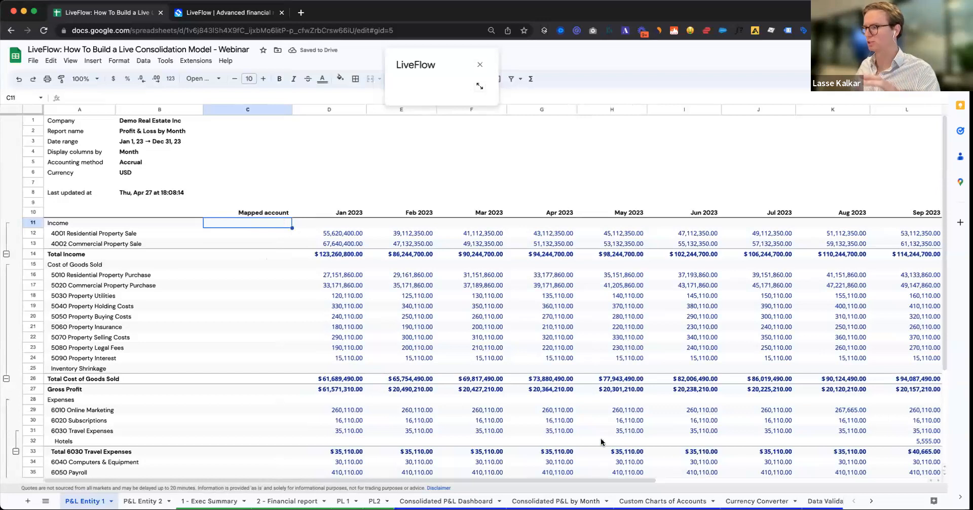
Step: Examine the three mapping lists on the Custom Charts of Accounts sheet
click(659, 501)
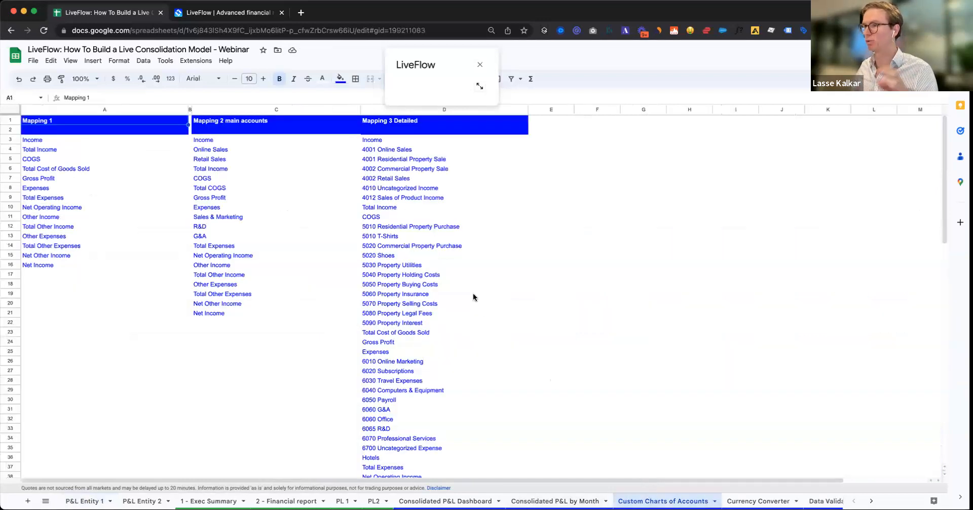
click(475, 295)
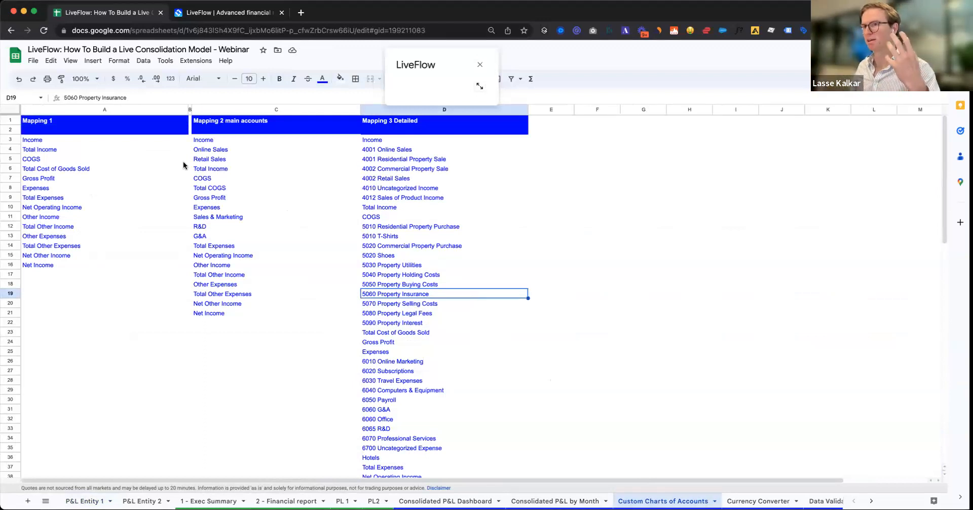
click(147, 140)
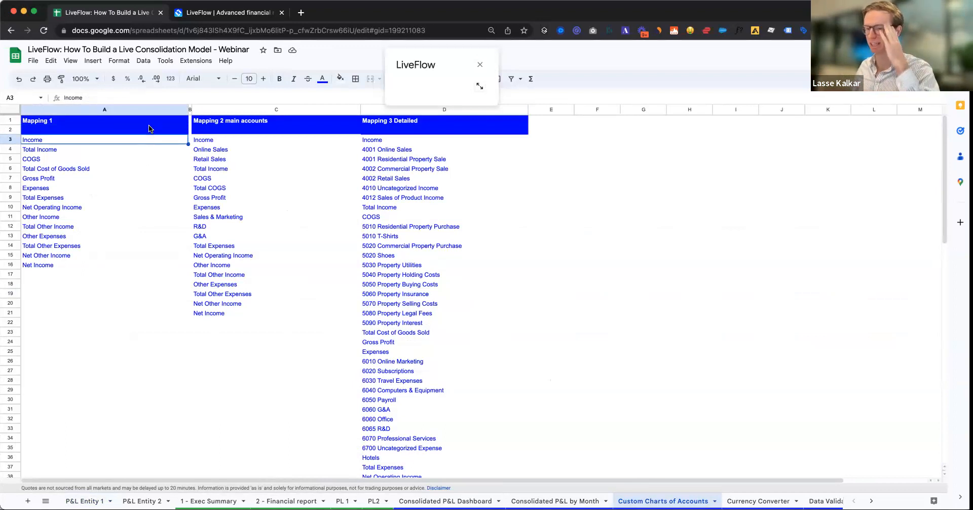
Step: Add a data validation rule to C11 of P&L Entity 1 with the criteria Dropdown (from a range)
click(84, 500)
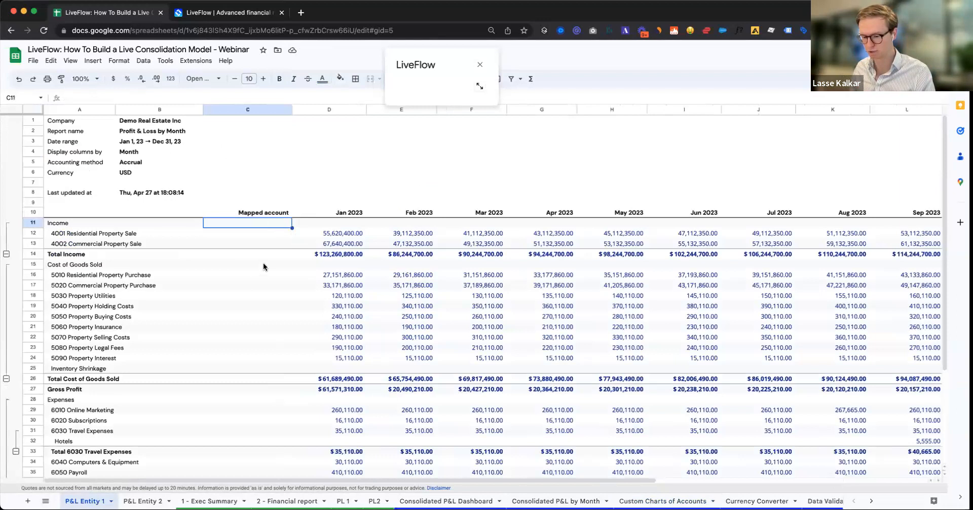
scroll(274, 239, down, 3)
scroll(257, 136, up, 1)
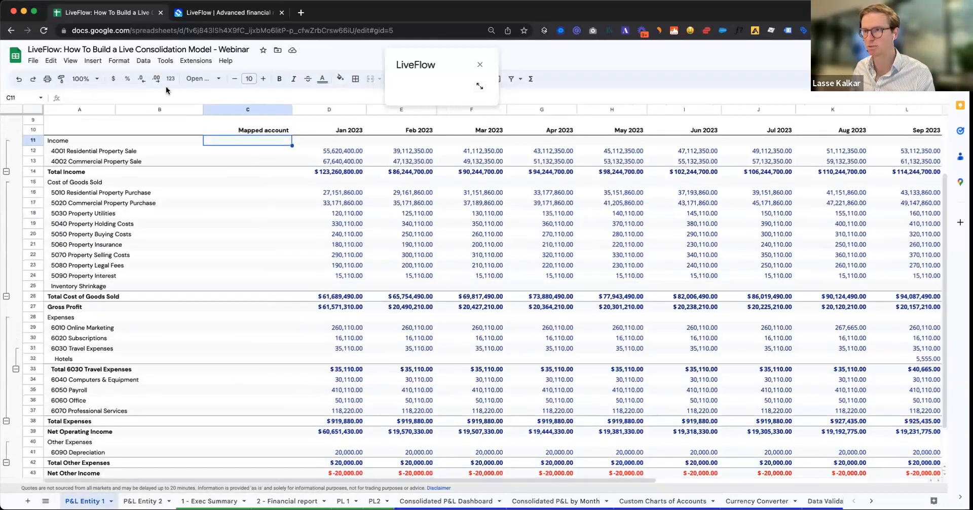
click(147, 61)
click(203, 245)
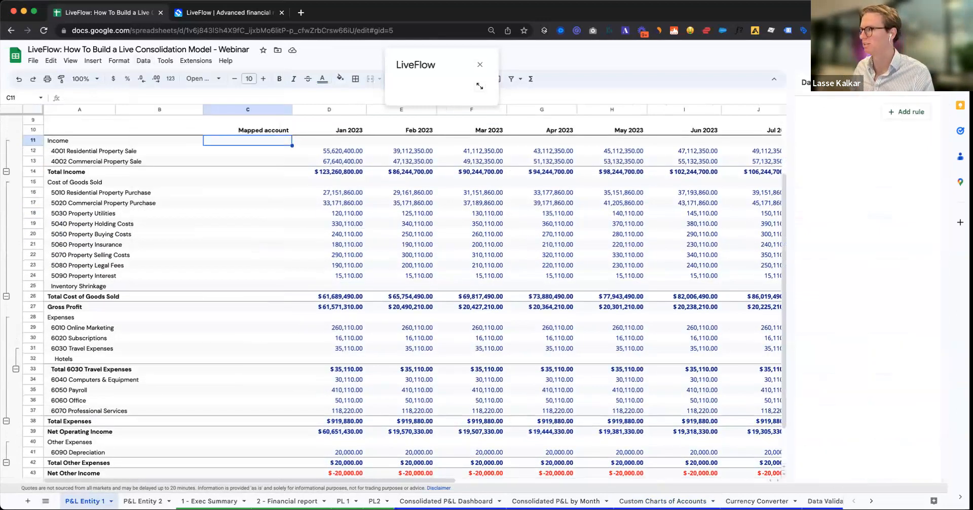
click(910, 113)
click(856, 161)
click(858, 175)
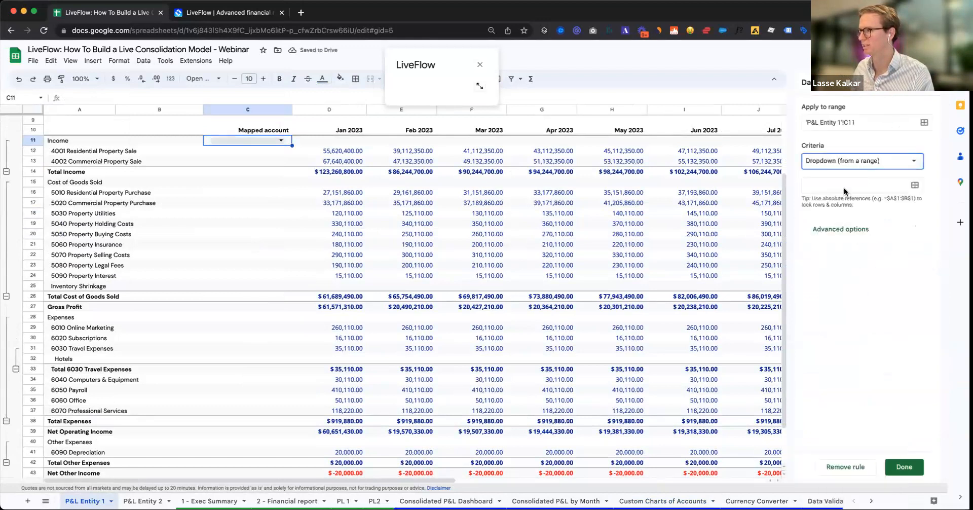
Step: Set the dropdown's source to the Mapping 1 list, using the open-ended range 'Custom Charts of Accounts'!A3:A
click(916, 185)
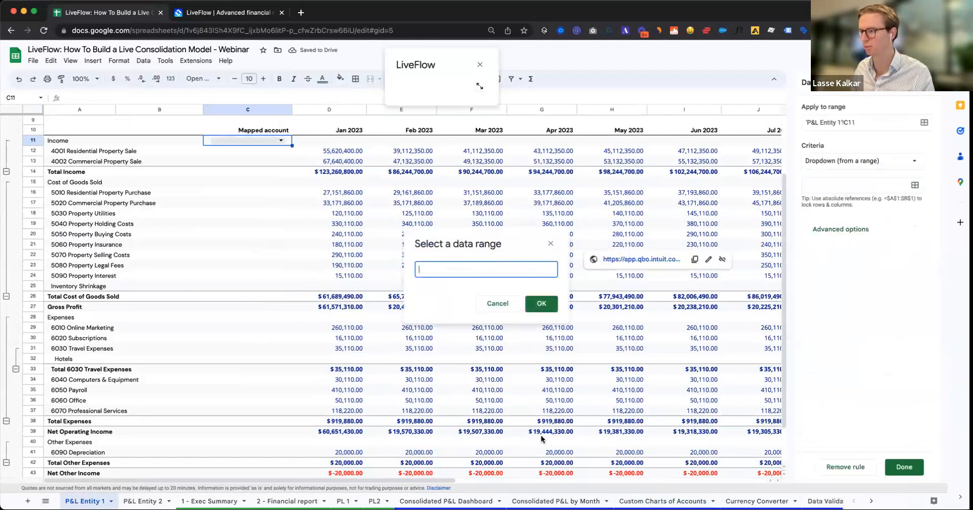
click(663, 501)
drag(71, 140, 102, 279)
click(532, 270)
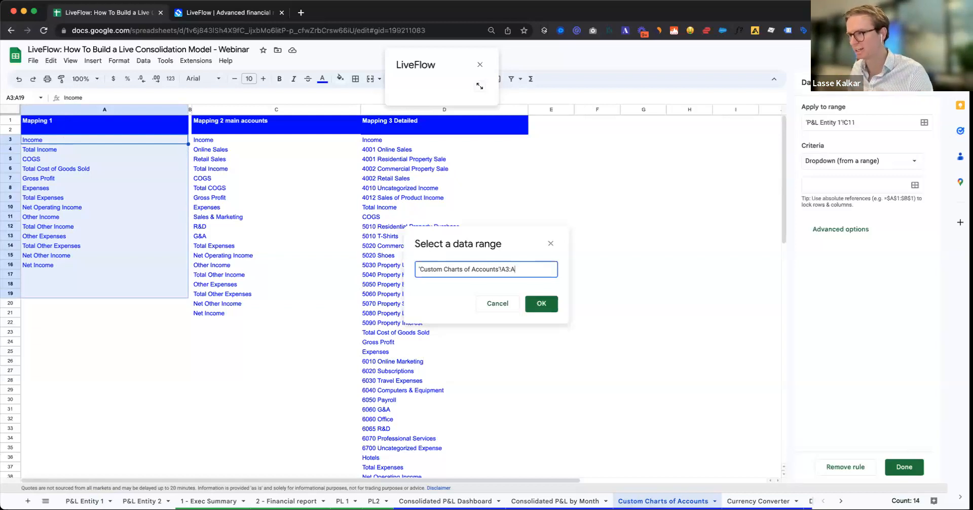
click(541, 303)
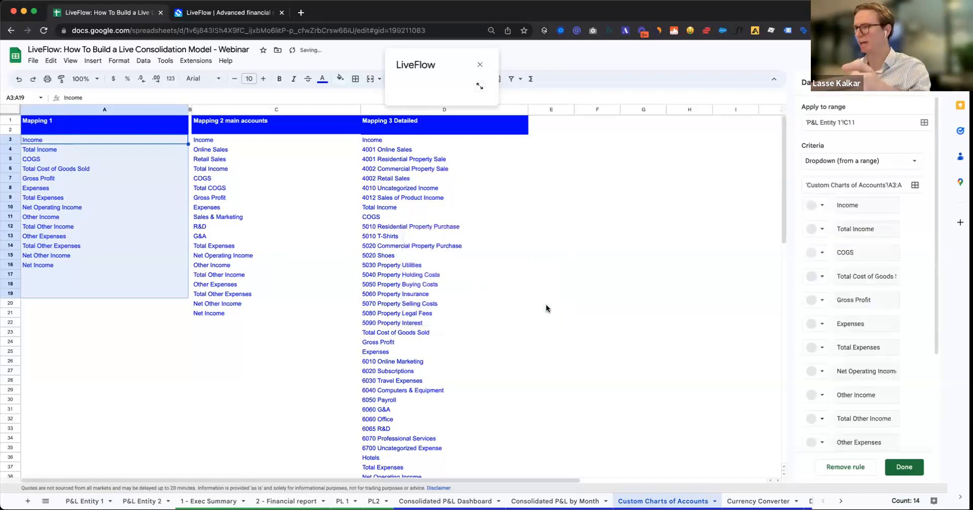
Step: Try adding the entry "New account" in A19 below the Mapping 1 list, and clear it again
click(547, 306)
click(50, 273)
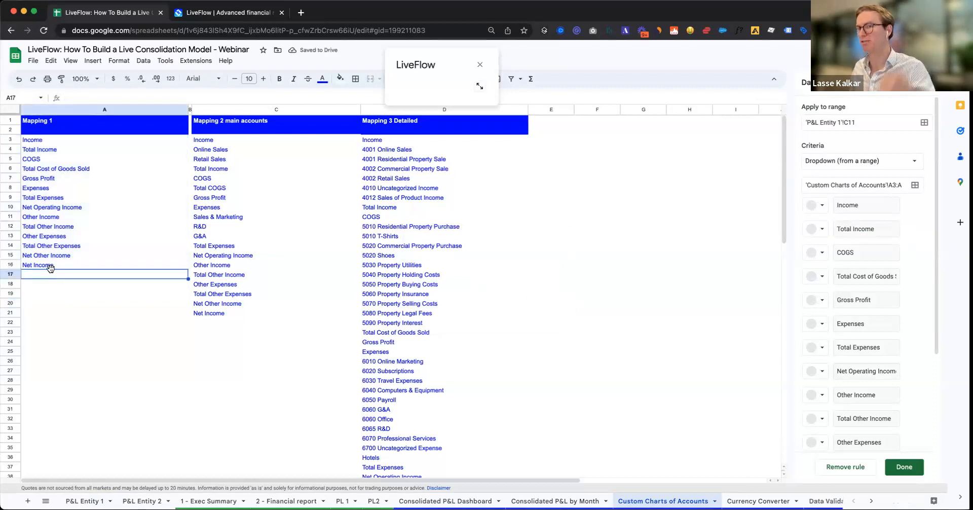
click(52, 296)
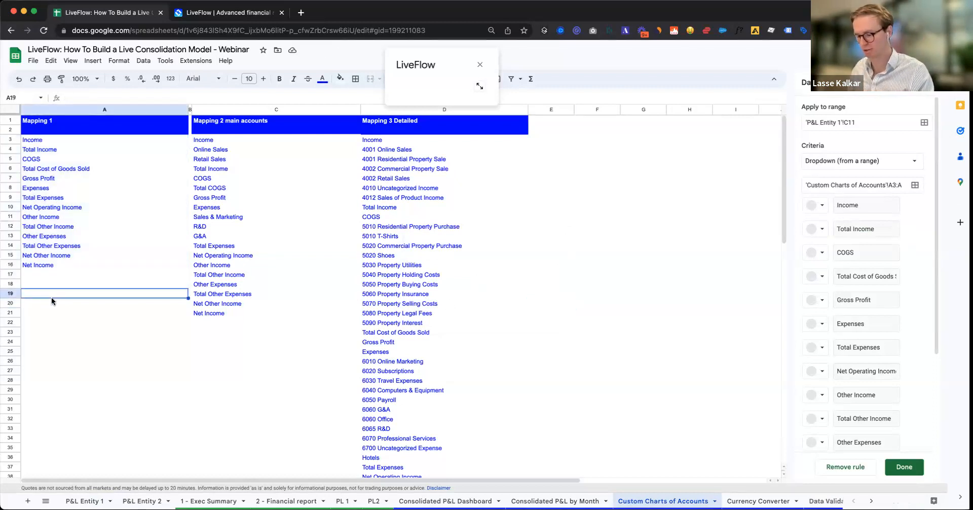
text(New account)
key(Return)
key(Up)
key(Delete)
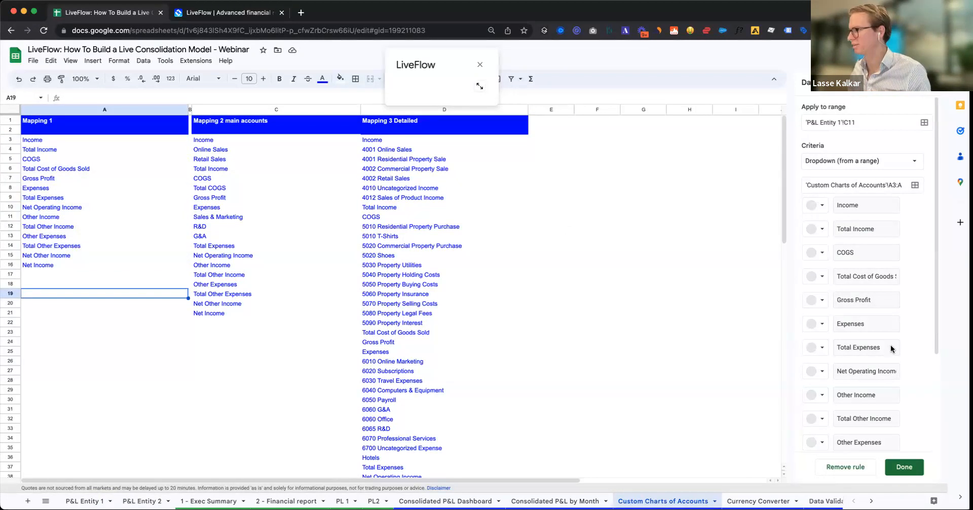
Step: Save the validation rule and check the mapping options offered by the C11 dropdown on P&L Entity 1
click(896, 467)
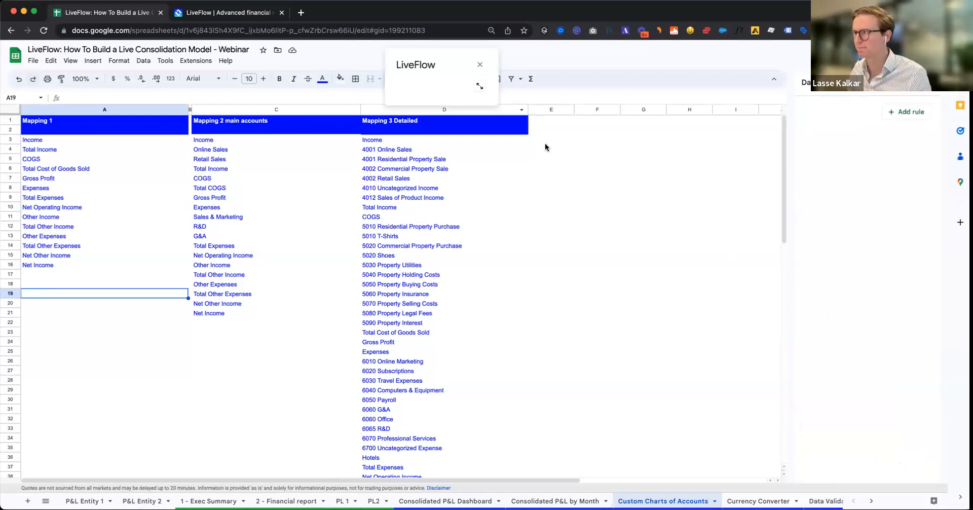
click(85, 501)
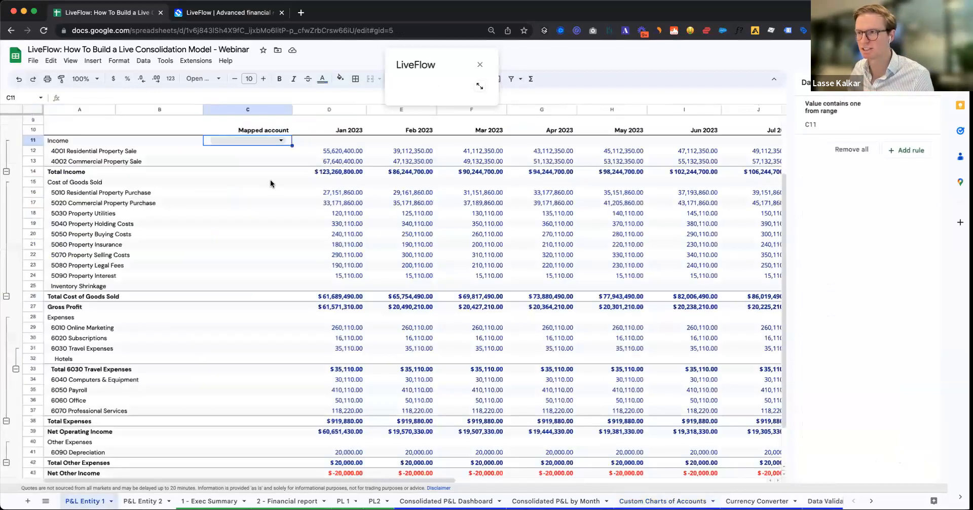
click(282, 141)
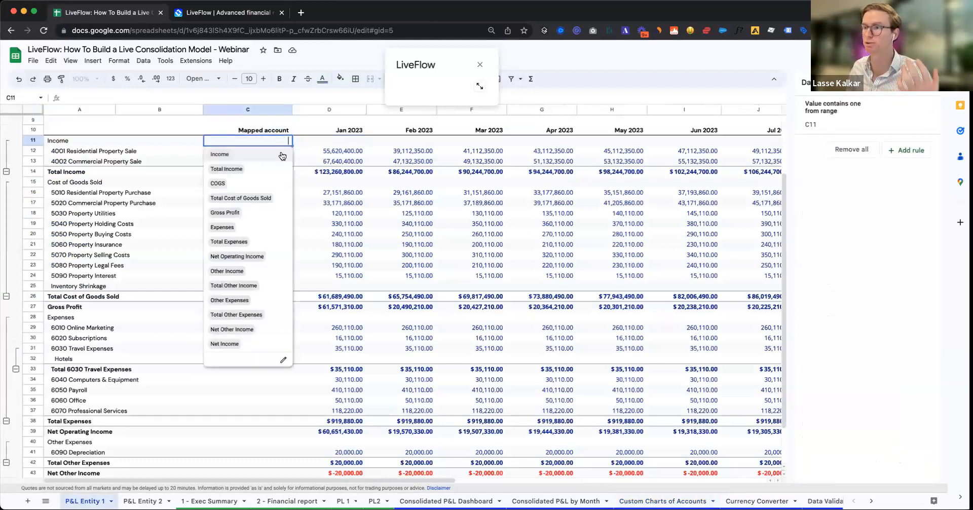
click(302, 143)
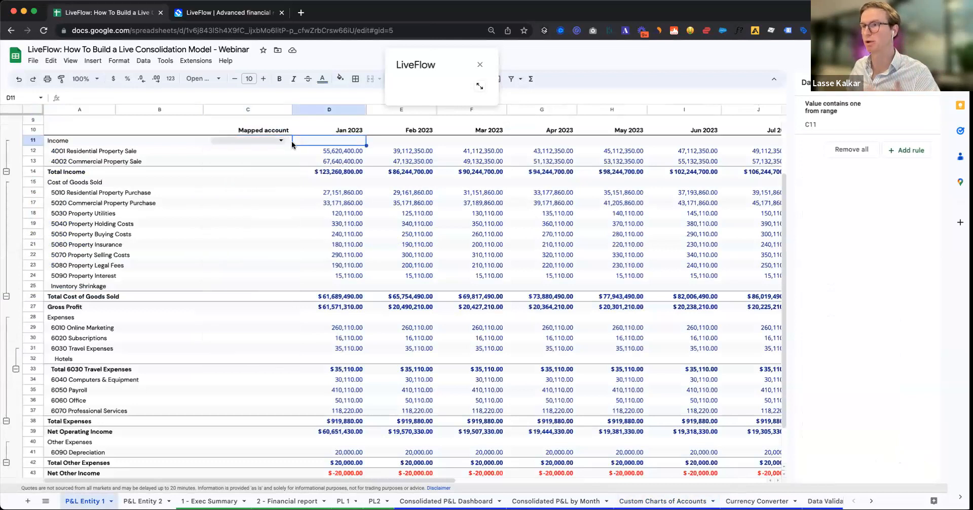
click(288, 143)
scroll(270, 361, down, 1)
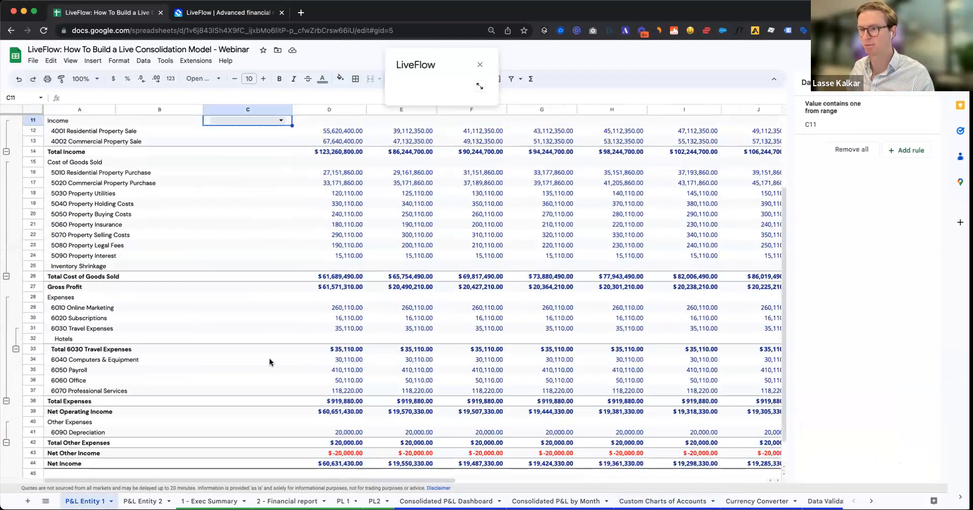
Step: Paste only the data validation of C11 down the Mapped account column to C11:C44 on P&L Entity 1
scroll(249, 437, down, 1)
shift+click(249, 434)
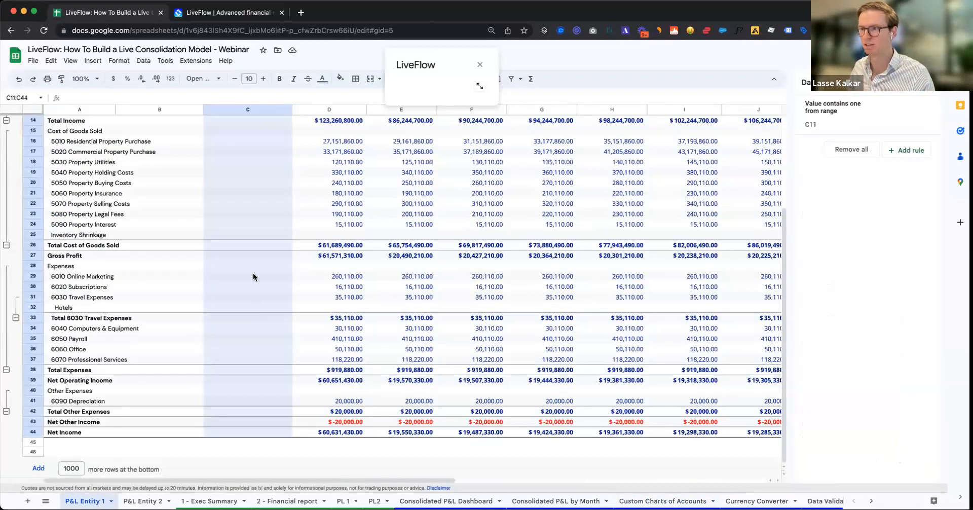
right_click(254, 277)
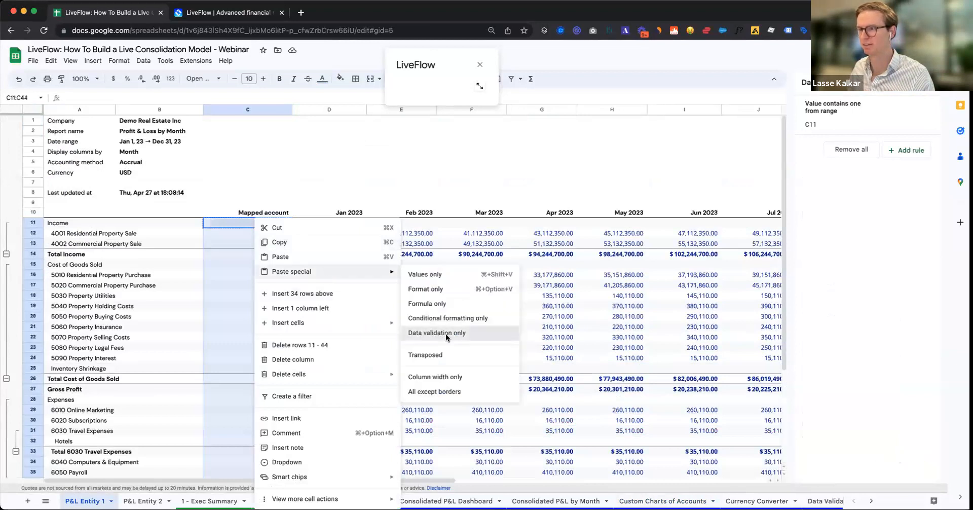
click(446, 334)
click(311, 234)
click(291, 266)
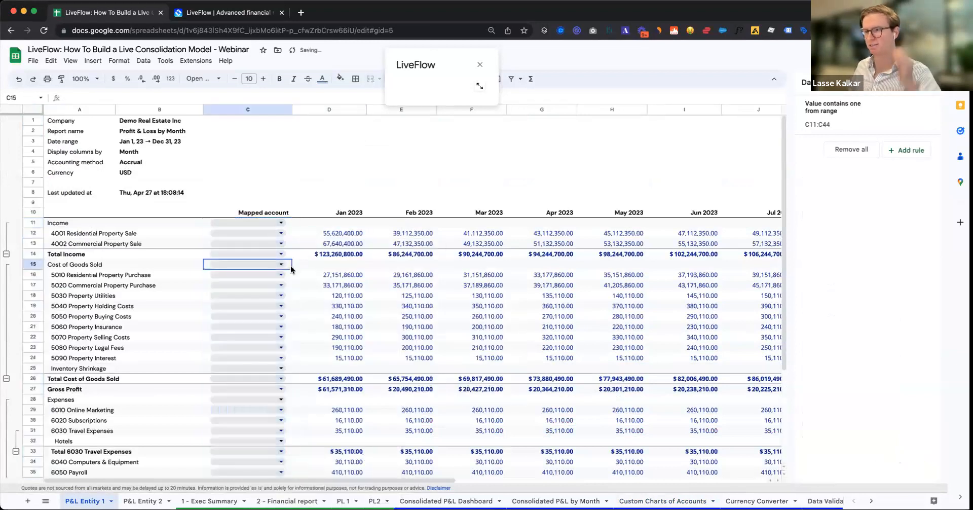
Step: Map the accounts 4001 Residential Property Sale and 4002 Commercial Property Sale to Income in C12 and C13
click(289, 232)
key(Left)
key(Right)
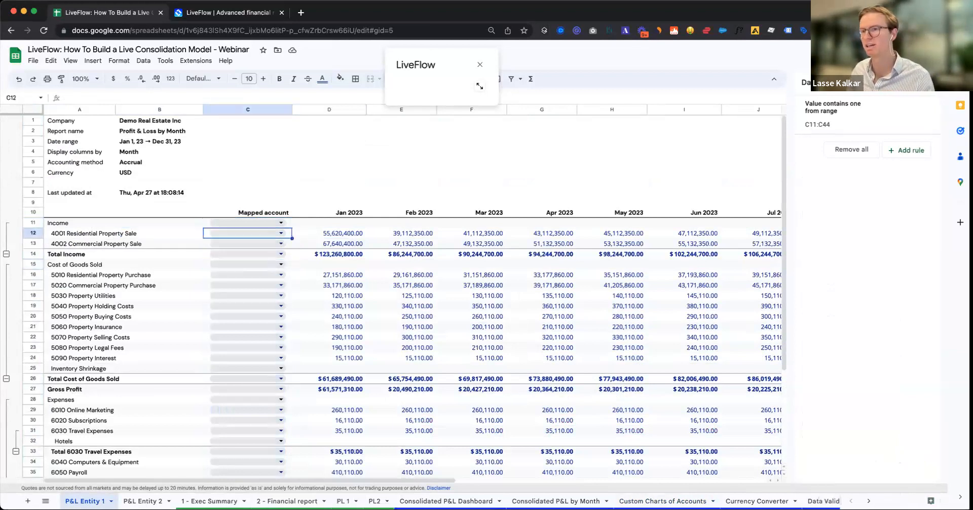
key(Left)
key(Left)
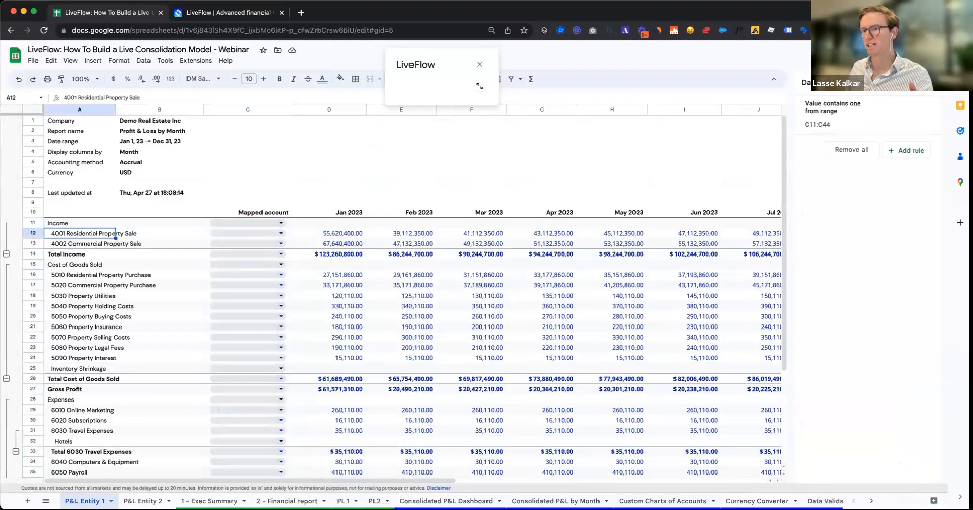
key(Right)
key(Right)
key(Return)
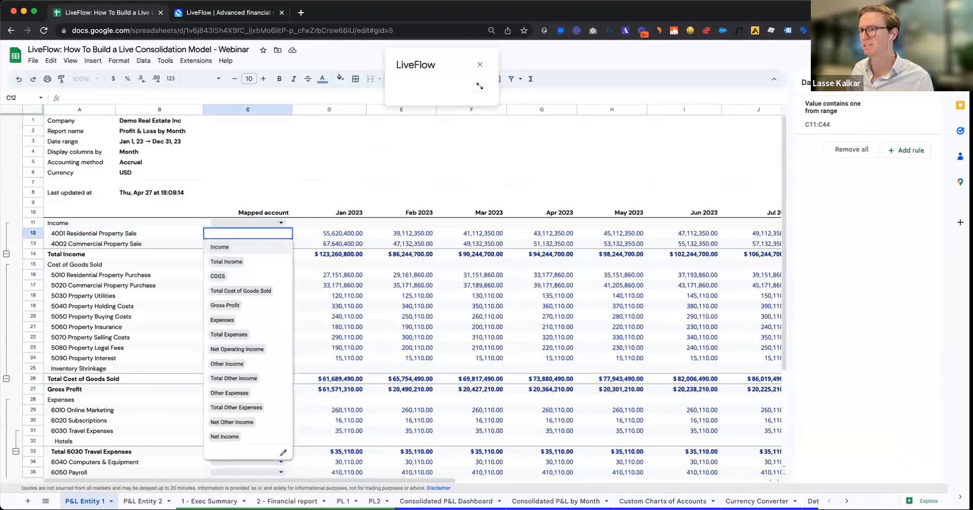
key(Return)
key(Return)
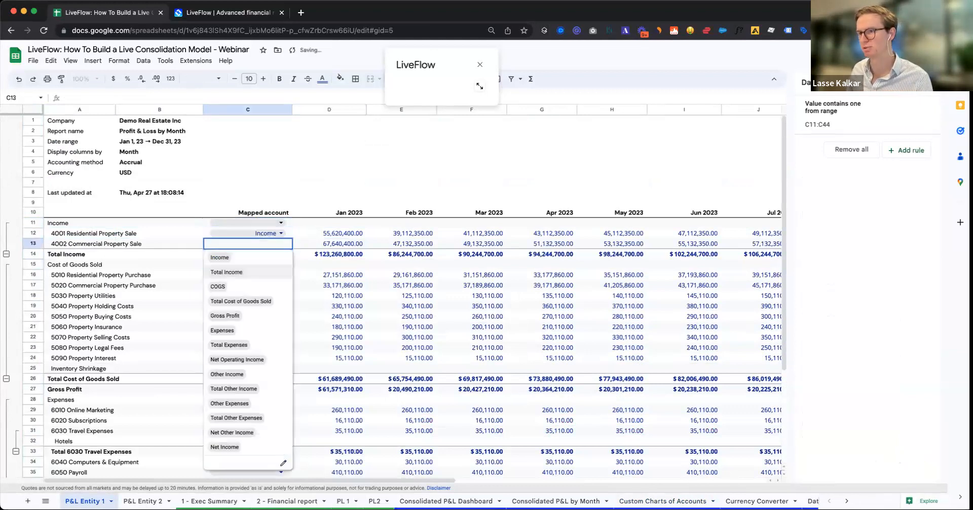
key(Return)
Step: Examine the January 2023 amounts of the two mapped income accounts against the Total Income row
key(Left)
key(Left)
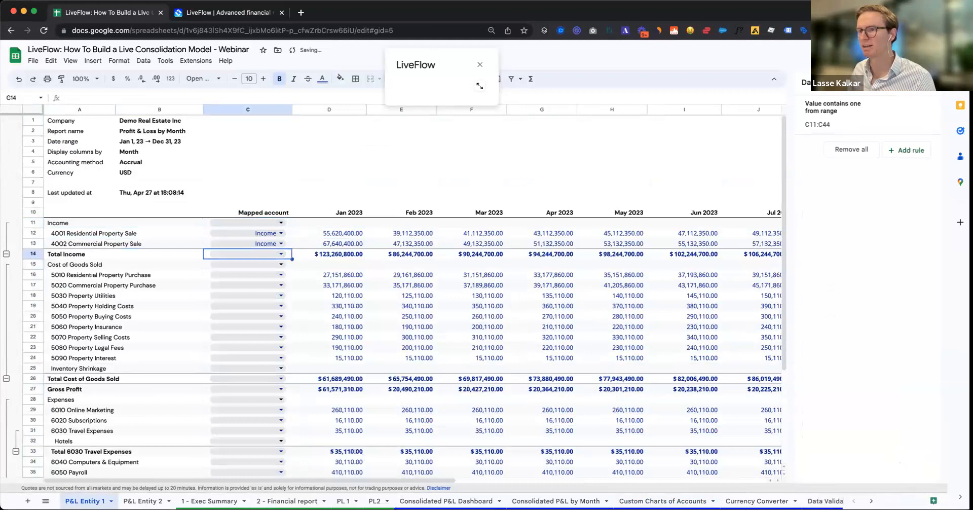
key(Right)
key(Right)
key(Right)
key(Right)
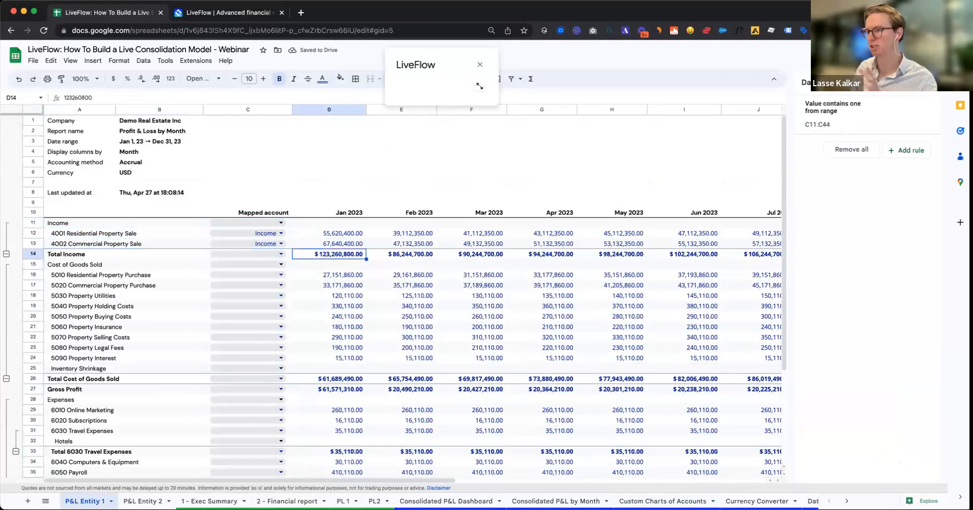
key(Left)
key(Up)
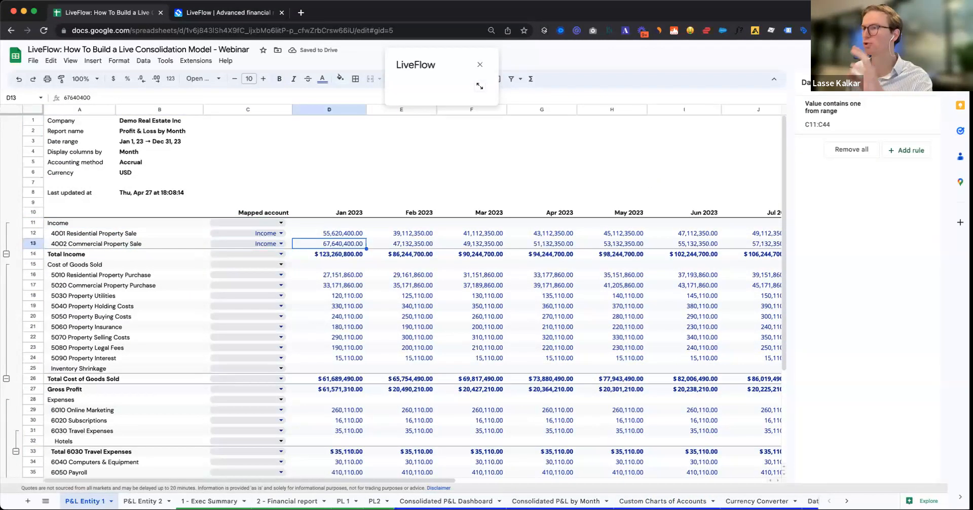
key(Up)
key(Down)
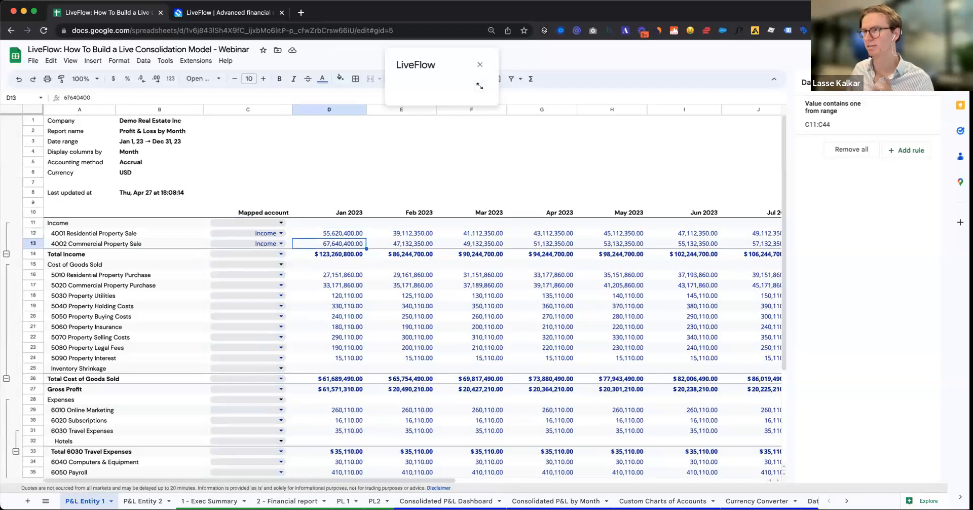
key(Left)
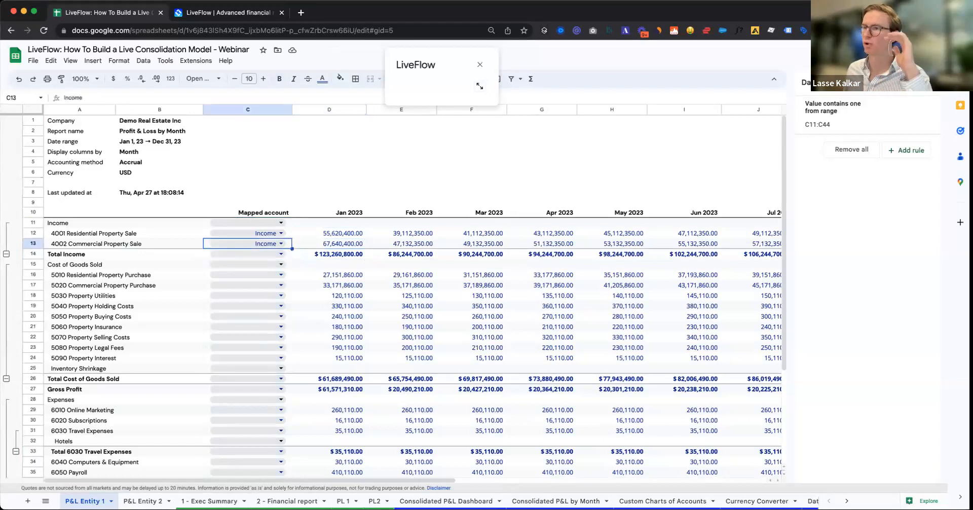
Step: Try mapping the Total Income row in C14 to Income
key(Up)
key(Left)
key(Left)
key(Down)
key(Down)
key(Right)
key(Right)
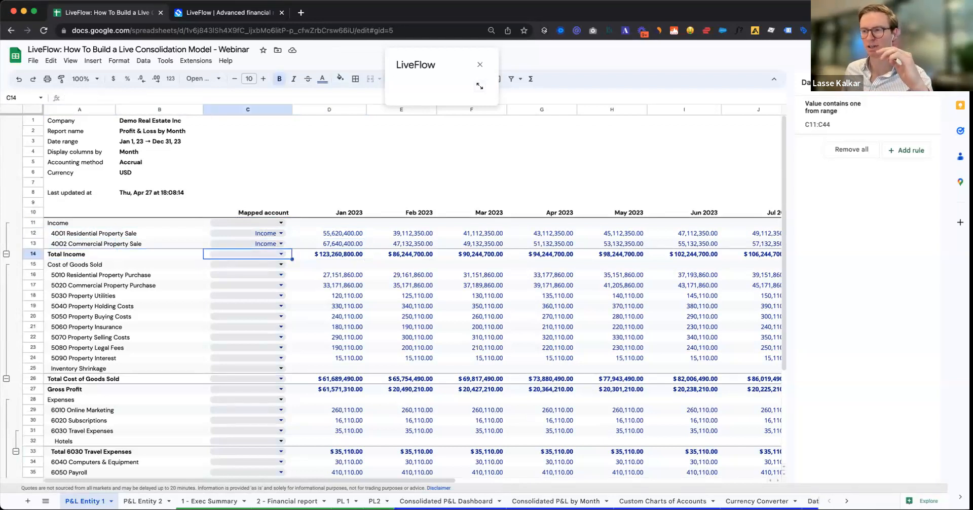
key(Right)
key(Right)
key(Left)
key(Left)
key(Return)
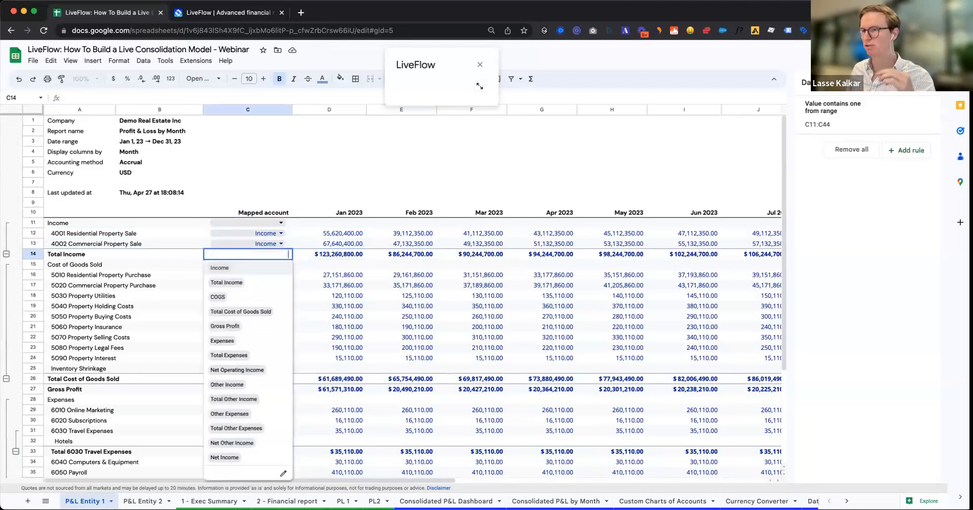
key(Return)
Step: Enter the test formula =SUM(D12:D14) in D5 to add up the January 2023 rows mapped to Income
key(Right)
key(Right)
key(Up)
key(Up)
key(Up)
key(Up)
key(Up)
key(Up)
key(Left)
key(Left)
key(Up)
key(Up)
key(Right)
key(Up)
text(=SUM()
key(Down)
key(Down)
key(Down)
key(Down)
key(Down)
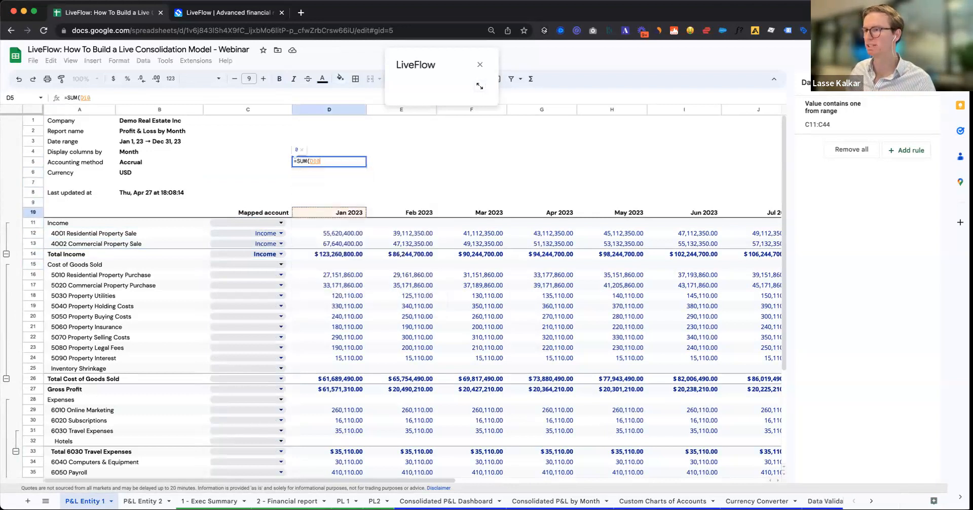
key(Down)
key(Down)
key(shift+Down)
key(shift+Down)
key(Return)
key(Up)
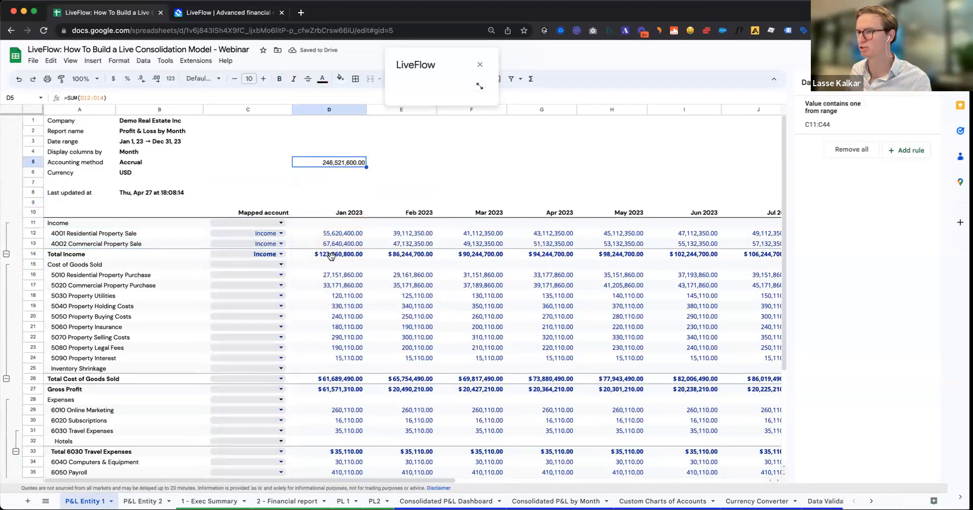
Step: Change the mapping of the Total Income row in C14 to Total Income
click(331, 256)
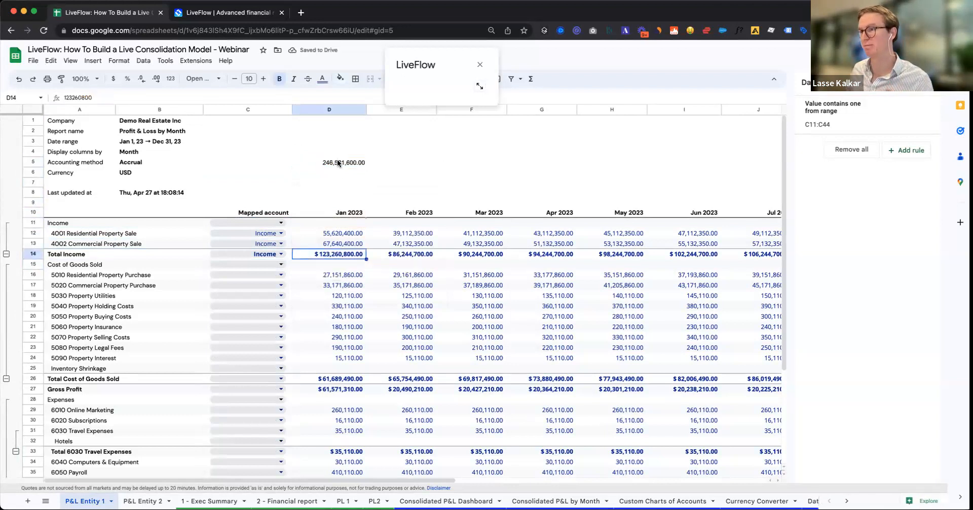
click(290, 257)
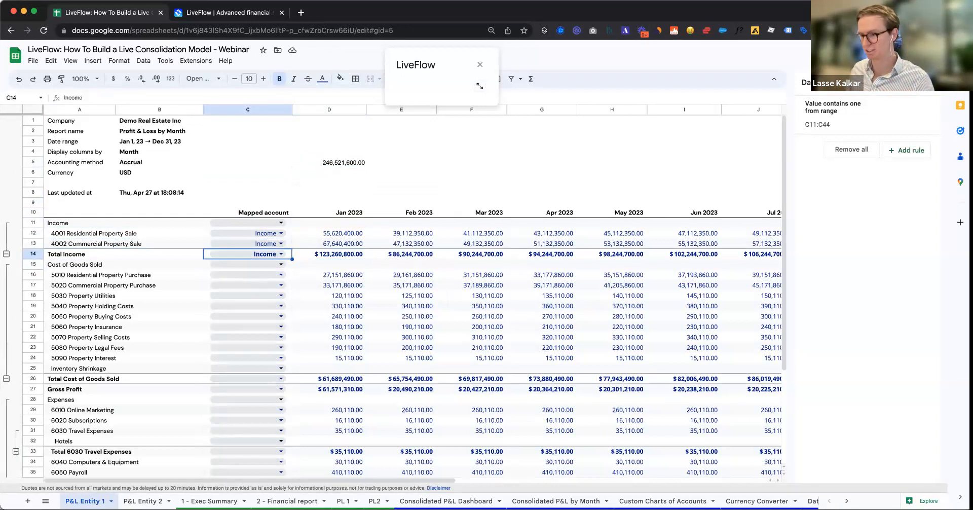
text(toa)
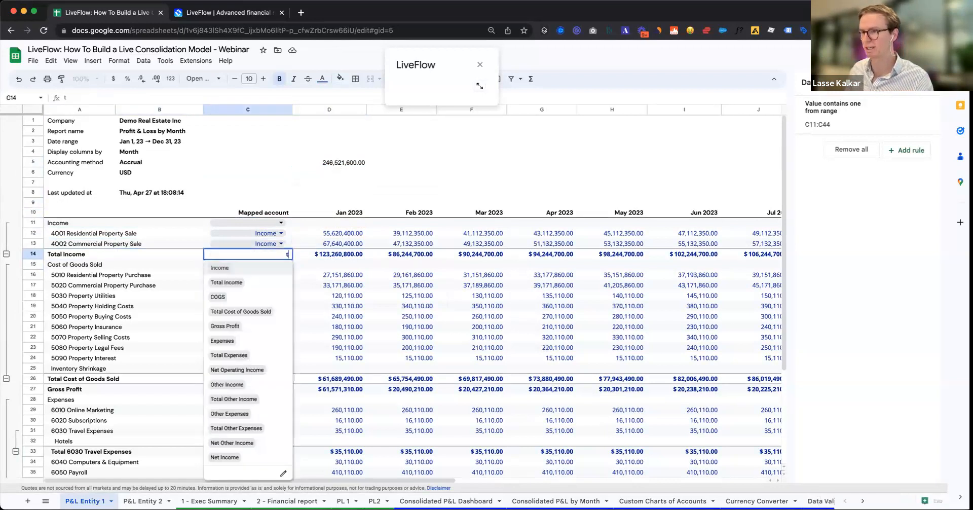
key(Return)
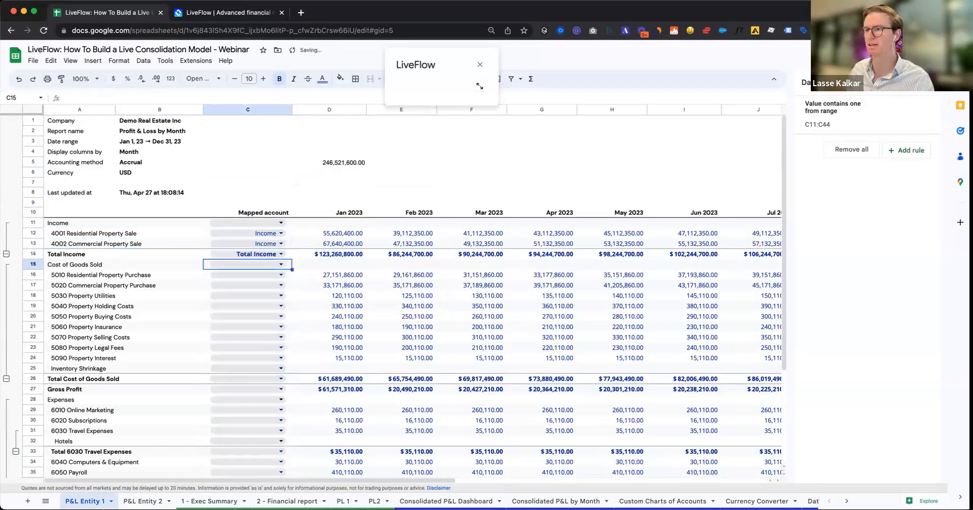
Step: Clear the test sum from D5
click(351, 163)
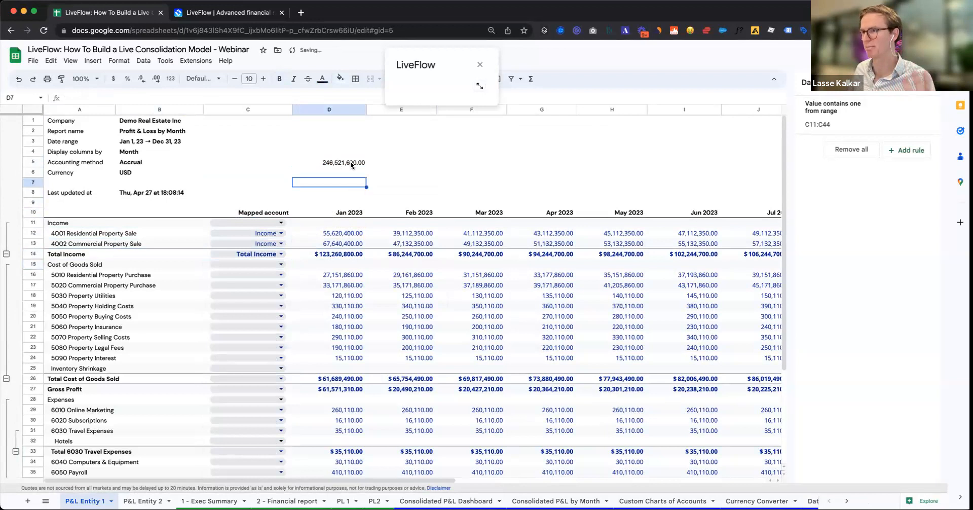
key(Delete)
click(319, 211)
scroll(310, 271, down, 1)
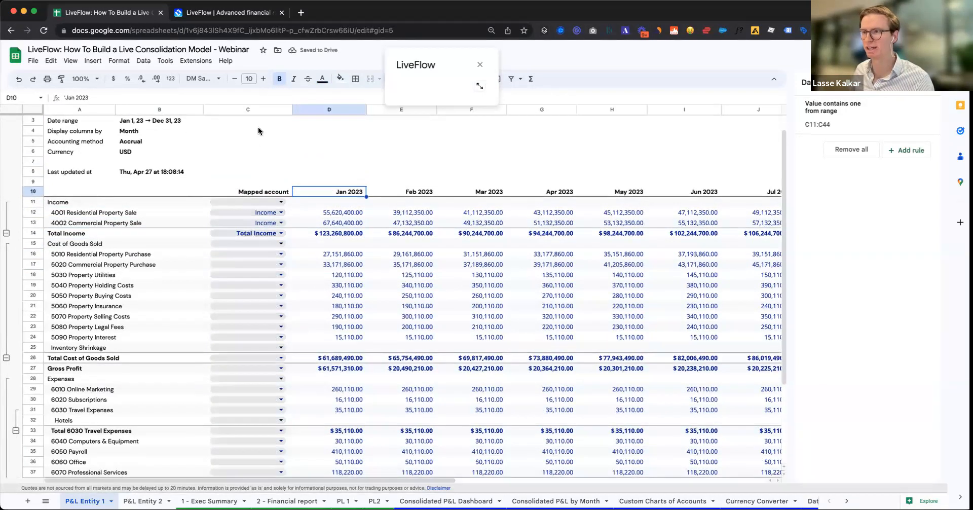
Step: Try copying the mapping cells C10:C16 of P&L Entity 1 to C10 on P&L Entity 2, and undo the paste
click(260, 193)
click(298, 278)
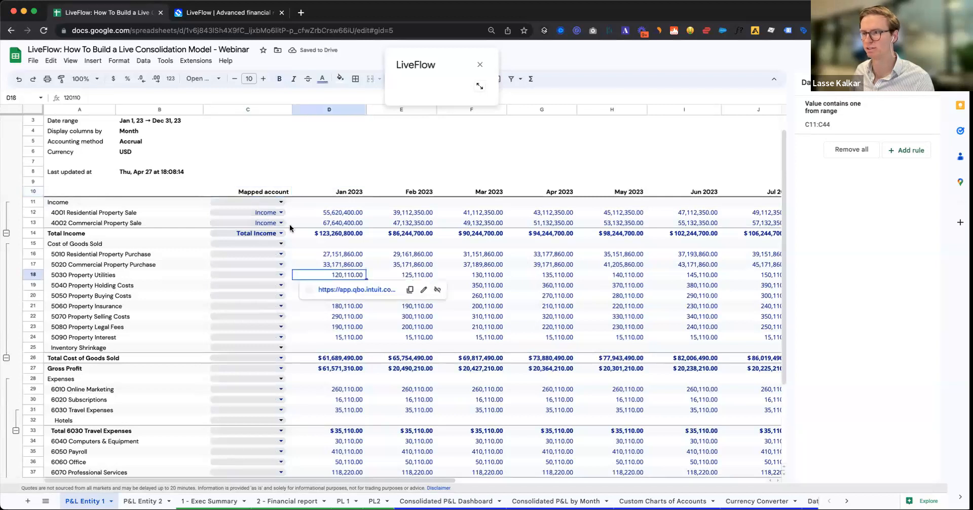
key(Up)
key(Up)
key(Up)
key(Up)
key(Up)
key(Up)
key(Up)
key(Up)
key(Left)
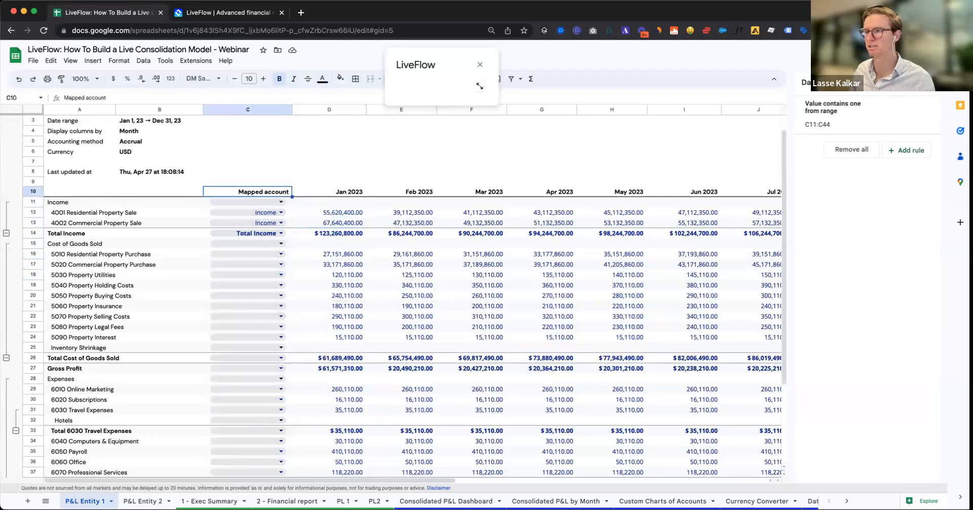
key(shift+Down)
key(shift+Down)
key(shift+Down)
key(shift+Down)
key(shift+Down)
key(shift+Down)
key(ctrl+c)
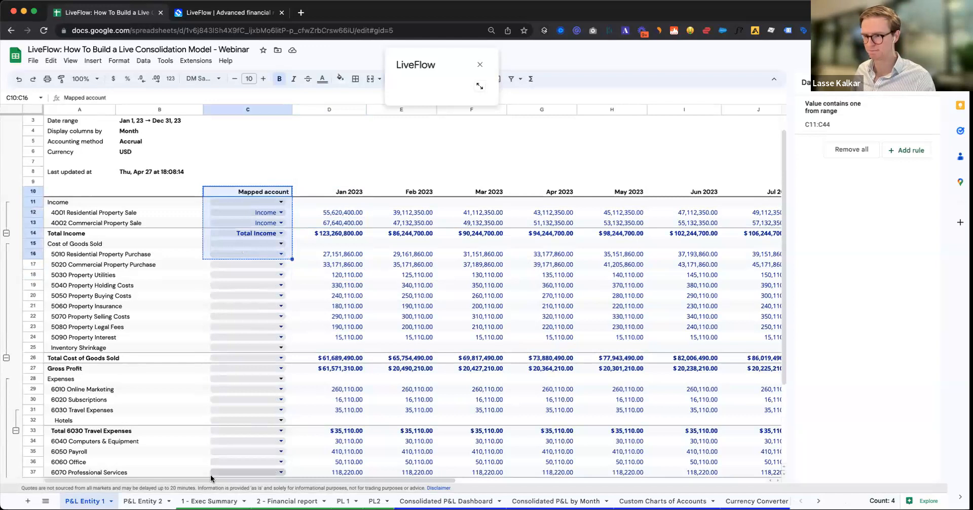
click(247, 213)
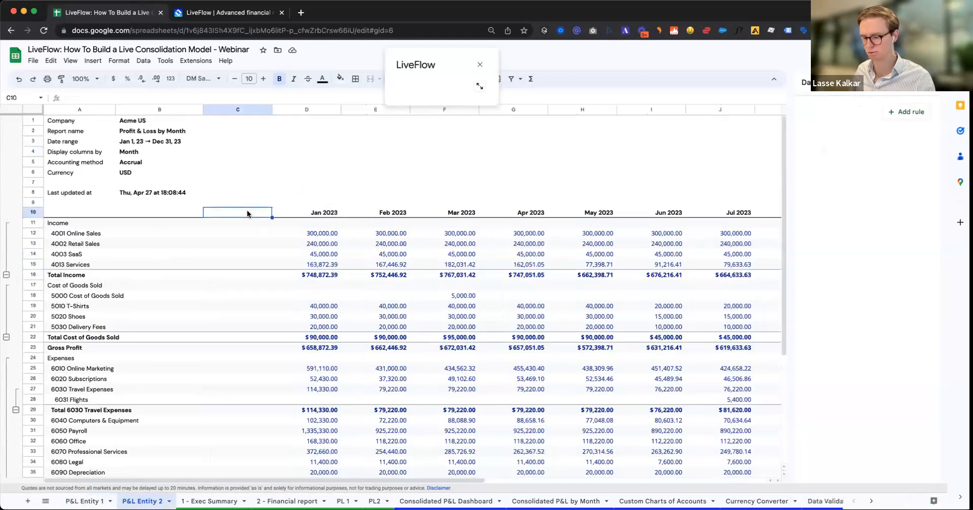
key(ctrl+v)
key(Up)
key(Up)
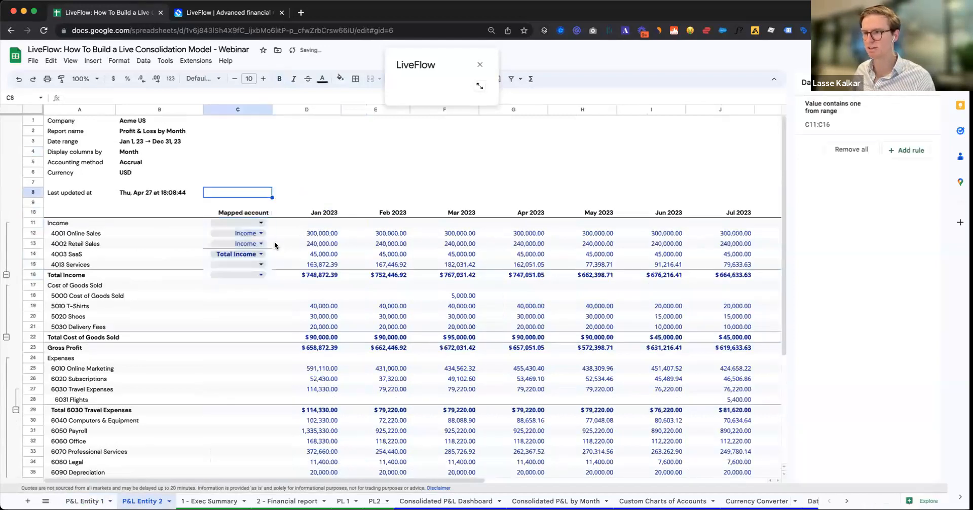
drag(269, 245, 269, 276)
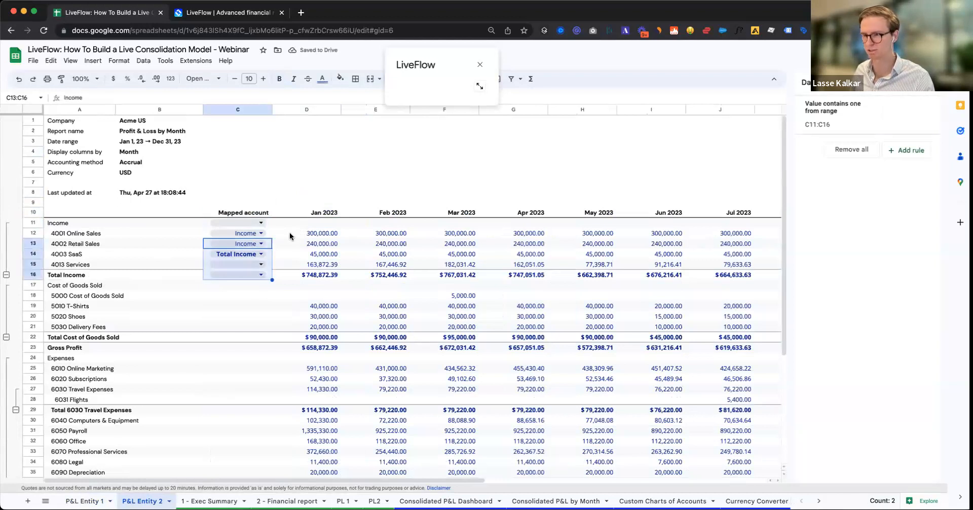
key(ctrl+z)
Step: Copy the Mapped account header and the empty dropdown below it, C10:C11 of P&L Entity 1, to C10 on P&L Entity 2
click(300, 192)
drag(288, 194, 291, 209)
key(ctrl+c)
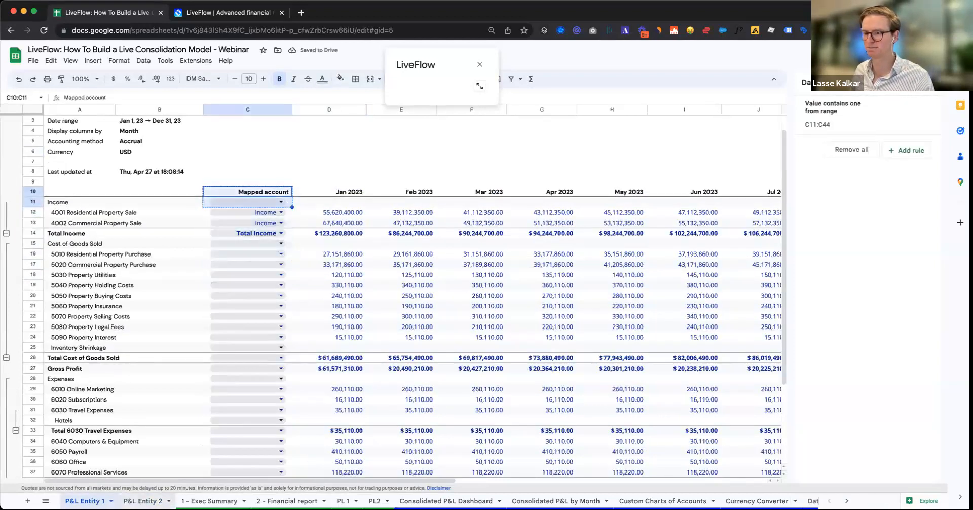
click(246, 213)
key(ctrl+v)
Step: Paste only the data validation of C11 to C11:C47 on P&L Entity 2, down to the Net Income row
click(268, 185)
click(268, 226)
key(ctrl+c)
scroll(235, 354, down, 5)
click(224, 432)
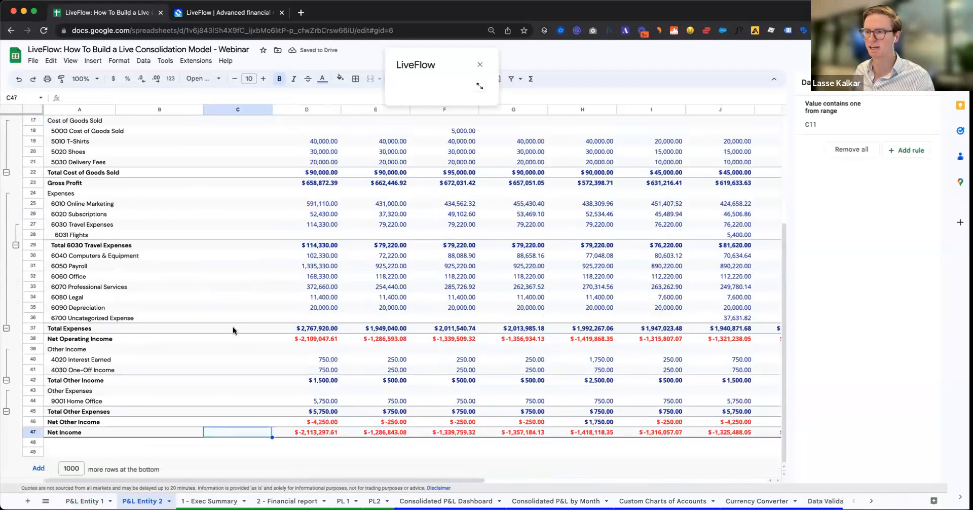
scroll(254, 254, up, 5)
click(266, 226)
scroll(256, 304, down, 5)
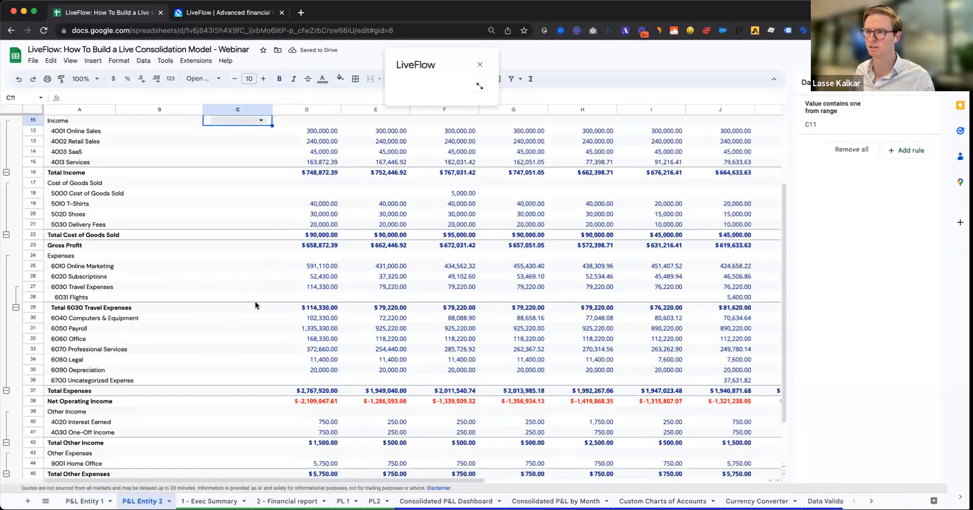
shift+click(228, 434)
right_click(233, 331)
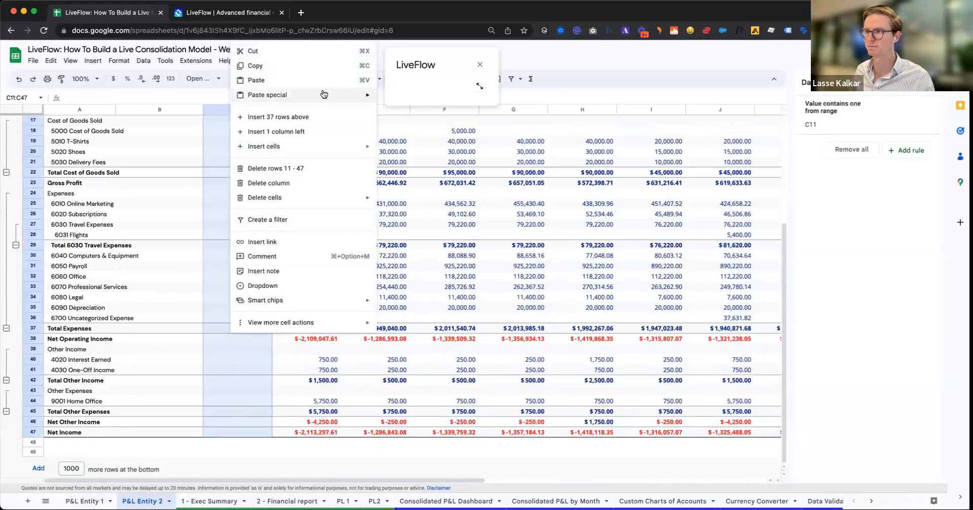
mouse_move(304, 95)
click(414, 156)
click(306, 245)
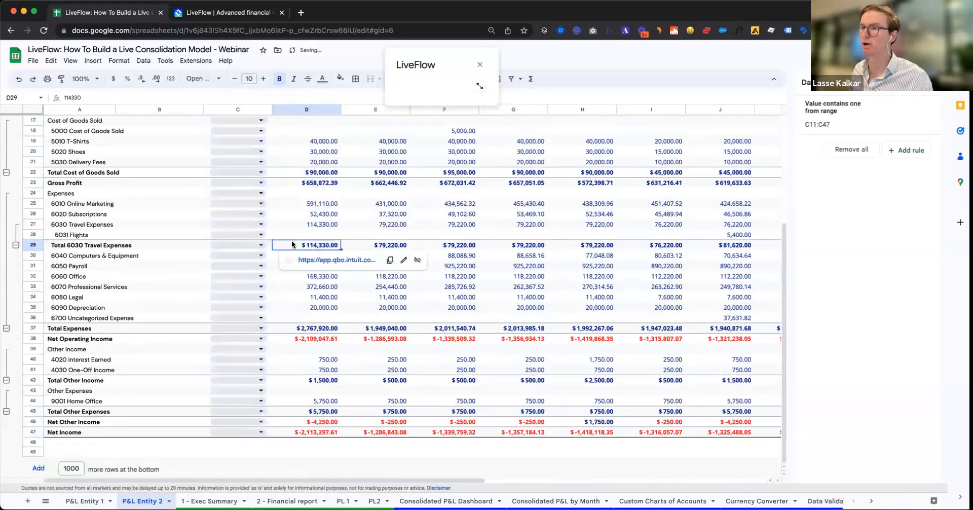
Step: Widen the Mapped account column C on P&L Entity 2 slightly
scroll(291, 238, up, 5)
drag(270, 113, 279, 112)
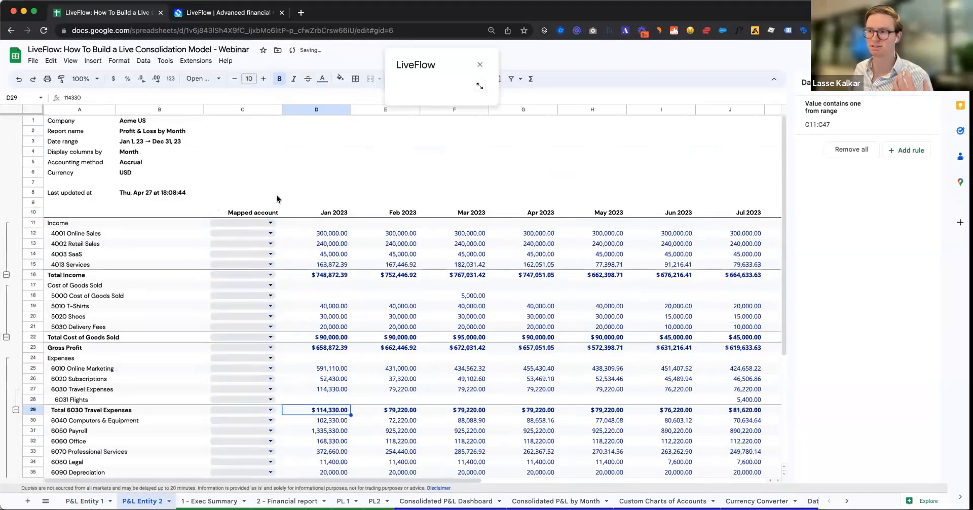
click(263, 202)
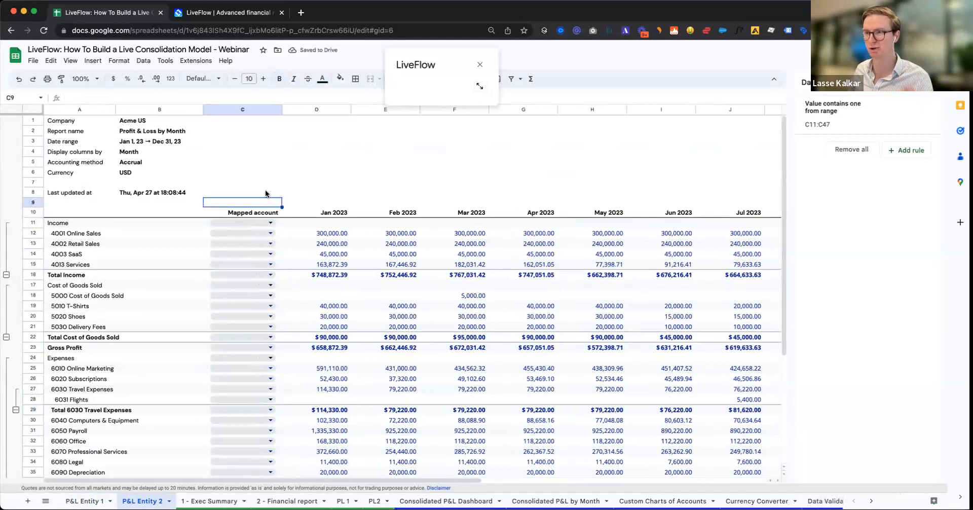
click(267, 193)
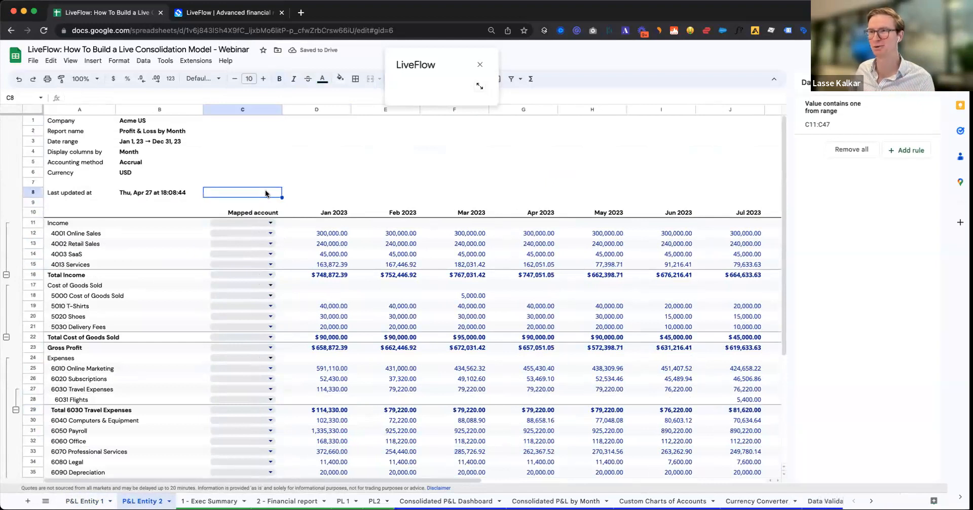
click(278, 224)
key(ctrl+c)
click(320, 173)
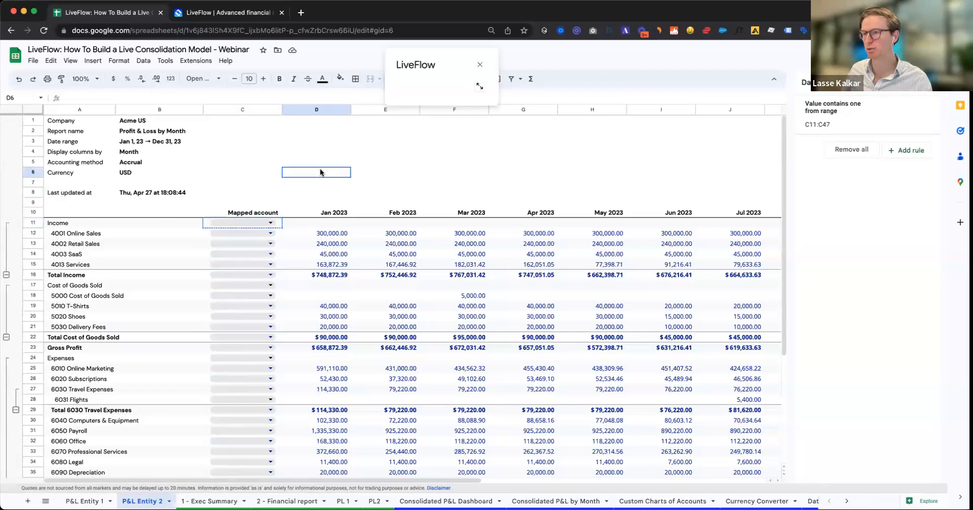
click(280, 226)
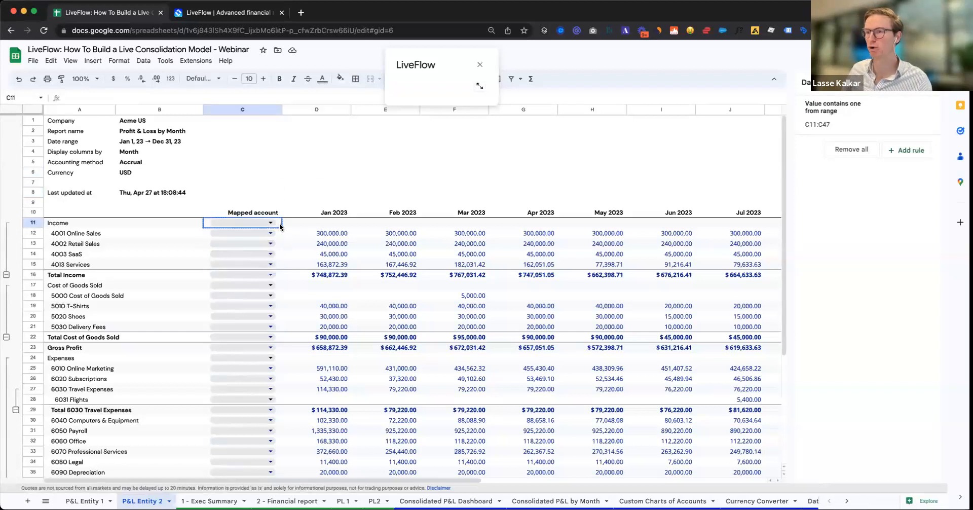
shift+click(277, 325)
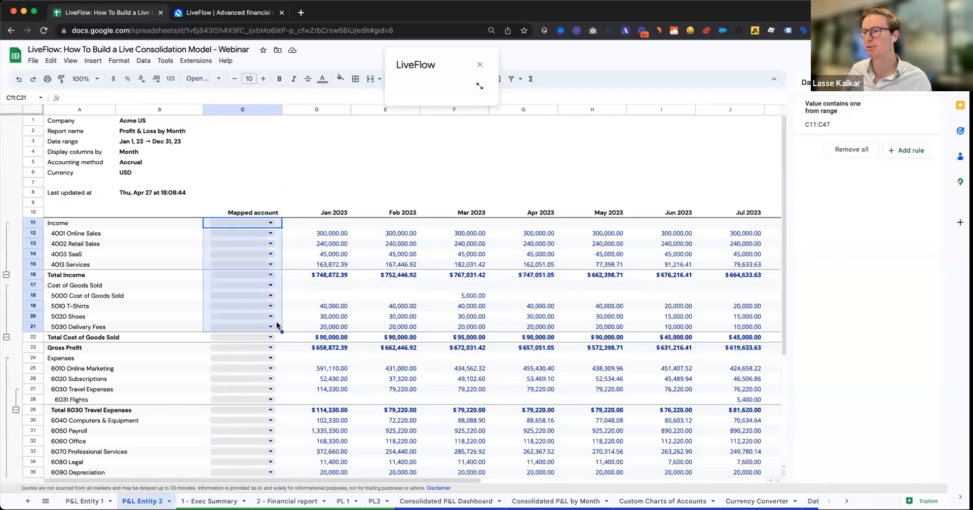
right_click(277, 278)
mouse_move(311, 281)
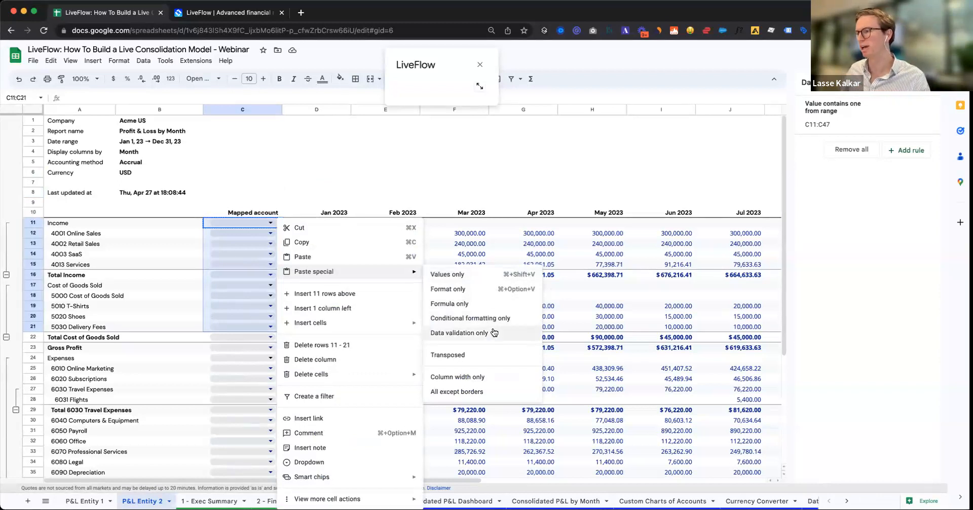
click(387, 203)
Step: Map the four accounts 4001 Online Sales, 4002 Retail Sales, 4003 SaaS and 4013 Services to Income on P&L Entity 2
click(285, 234)
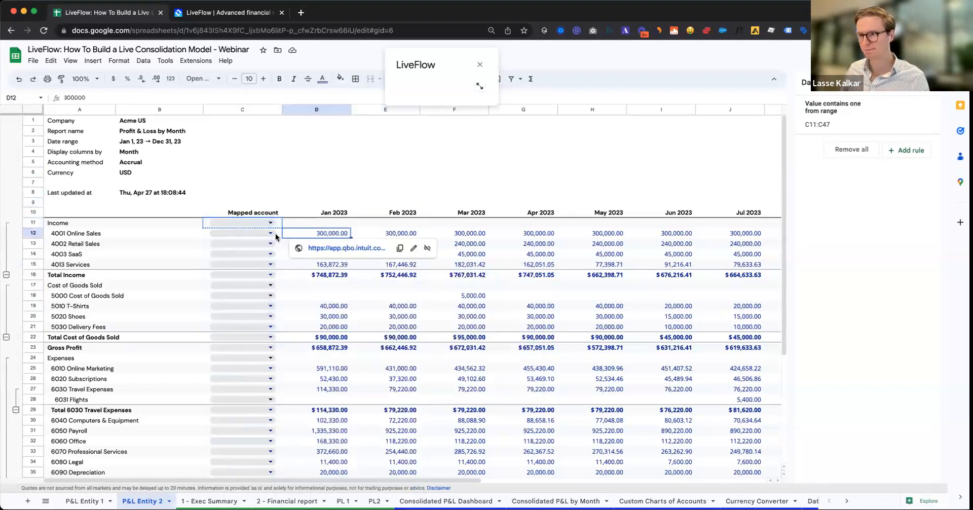
click(272, 234)
click(261, 247)
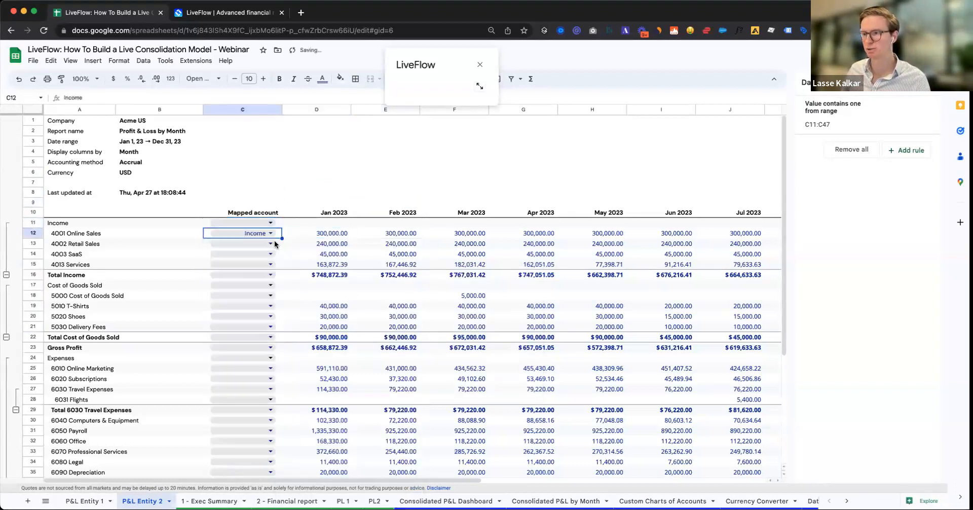
click(274, 244)
click(267, 263)
click(270, 254)
click(266, 268)
click(271, 265)
click(269, 277)
click(298, 256)
click(302, 212)
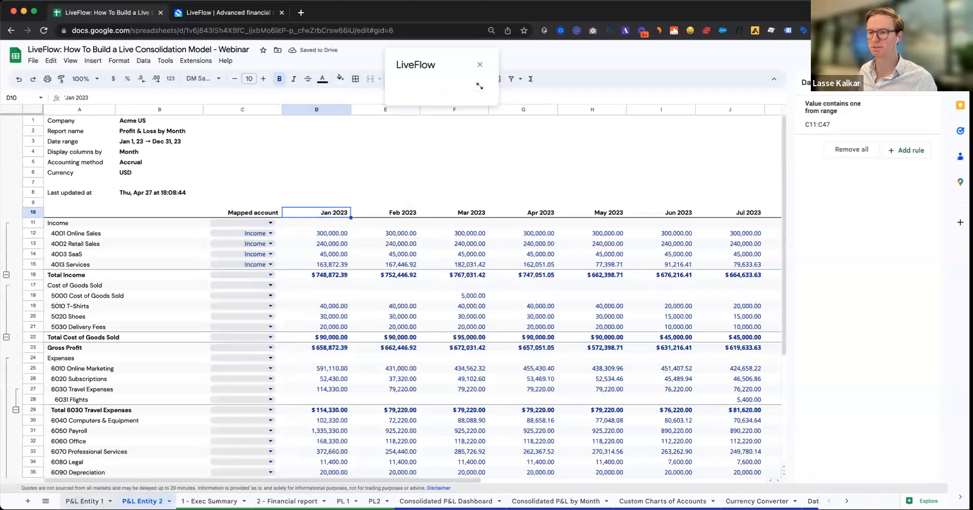
Step: Add a new sheet, place it before P&L Entity 1 and rename it 1- Executive Summary PL
click(84, 501)
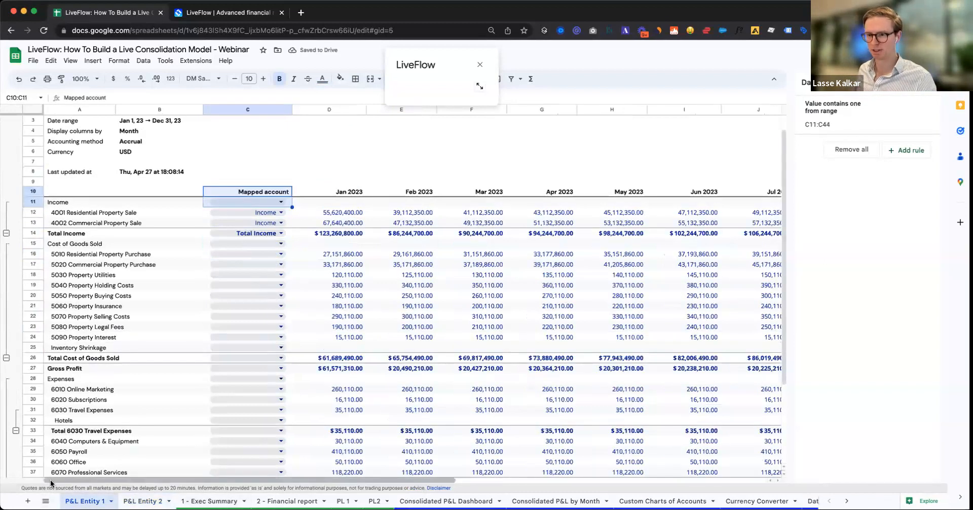
click(27, 501)
drag(136, 501, 78, 501)
double_click(79, 501)
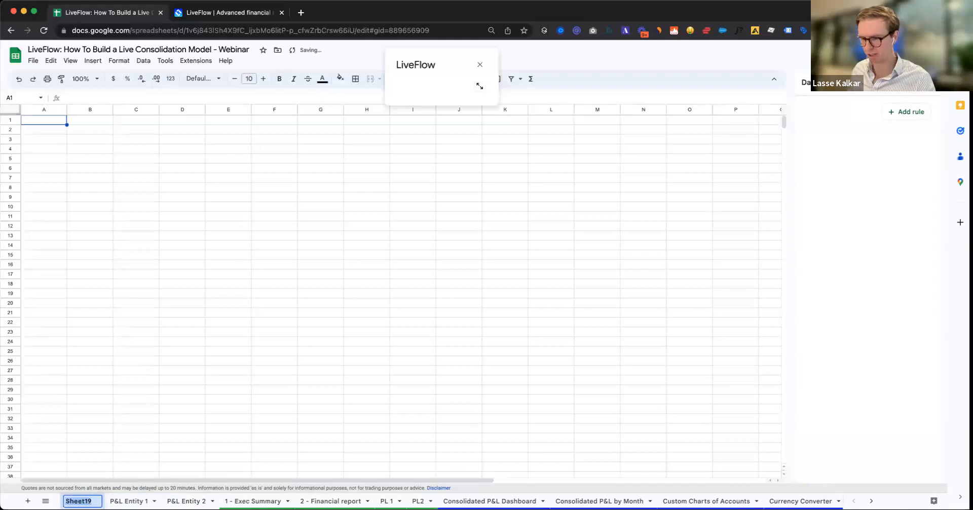
text(1-)
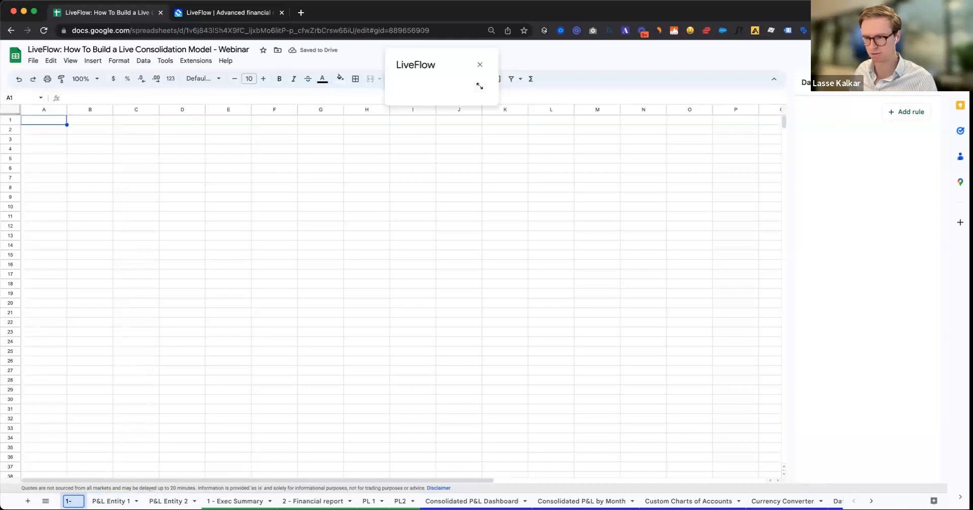
text( Executive Dum)
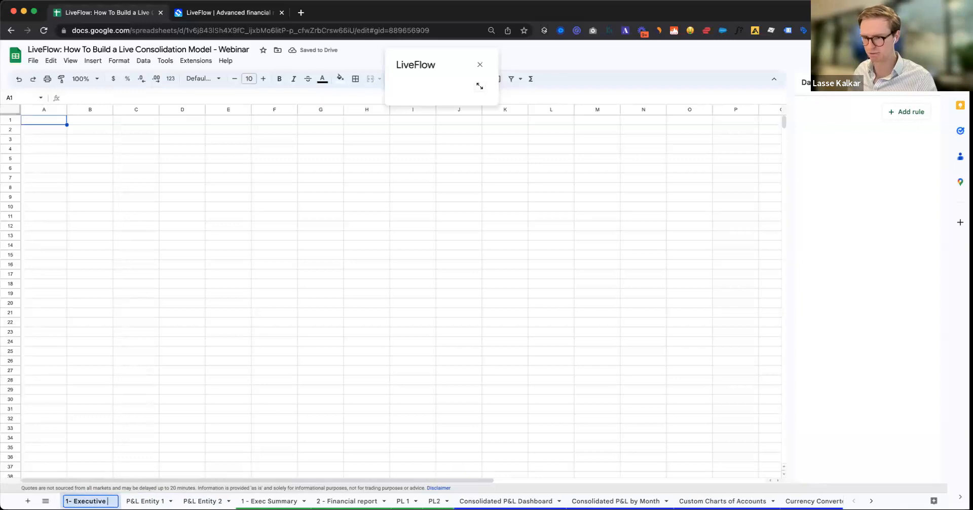
key(BackSpace)
key(BackSpace)
key(BackSpace)
text(Summary PL)
key(Return)
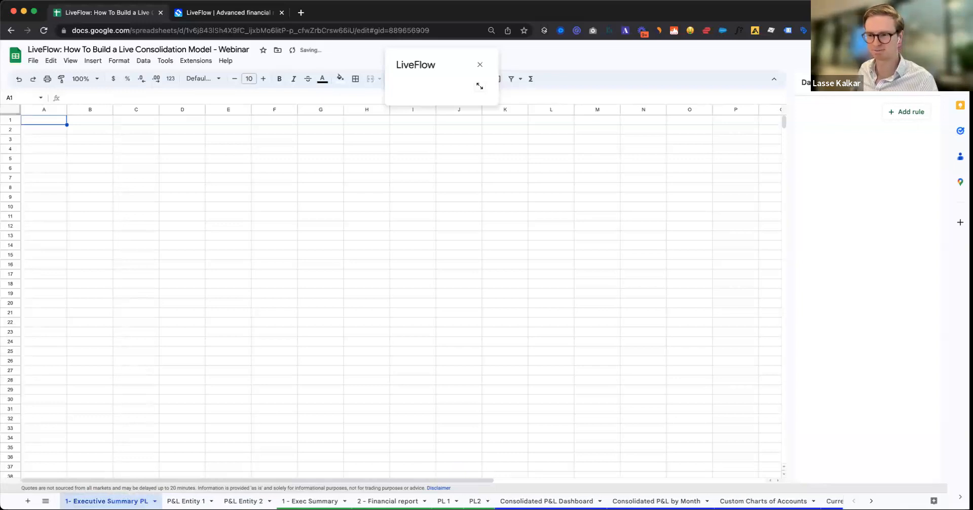
Step: Examine the layout of the Summary Consolidated PL and Summary Consolidated PL by Month tables on 1 - Exec Summary
click(310, 501)
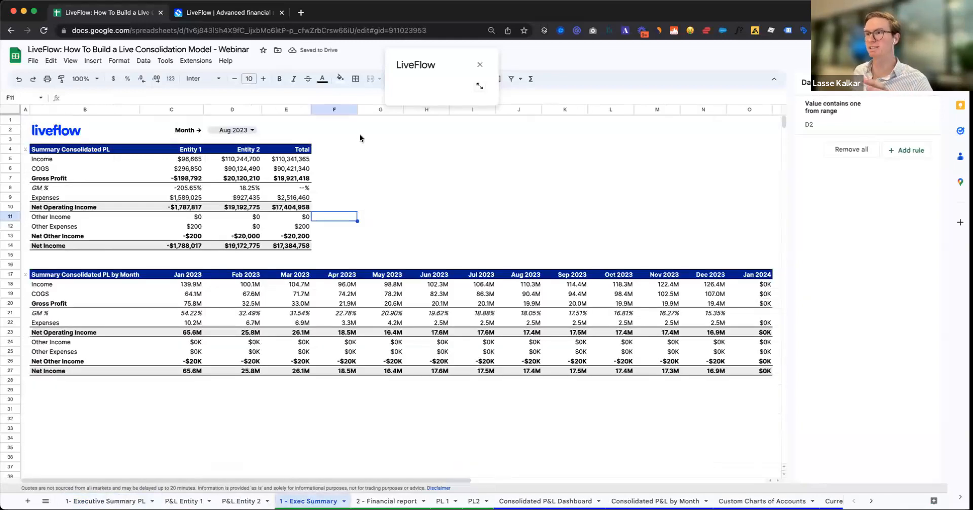
click(352, 133)
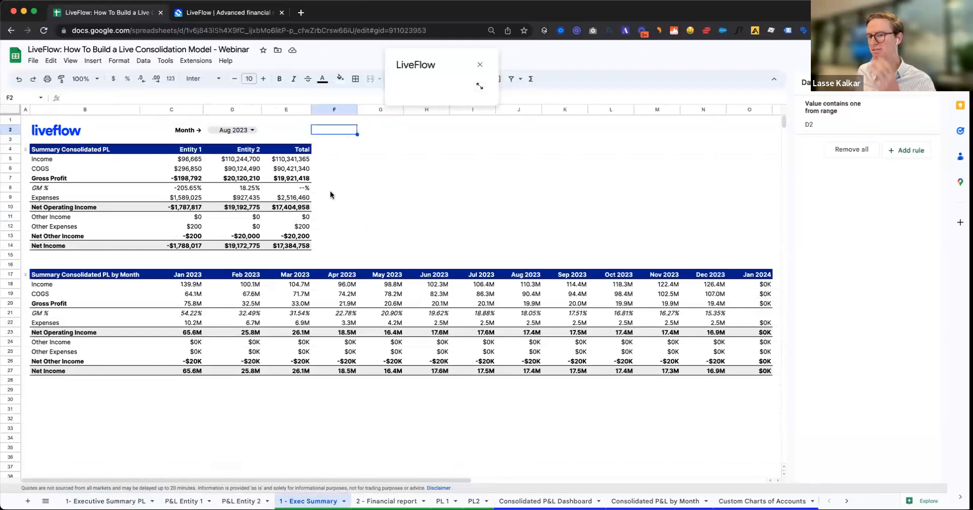
click(106, 501)
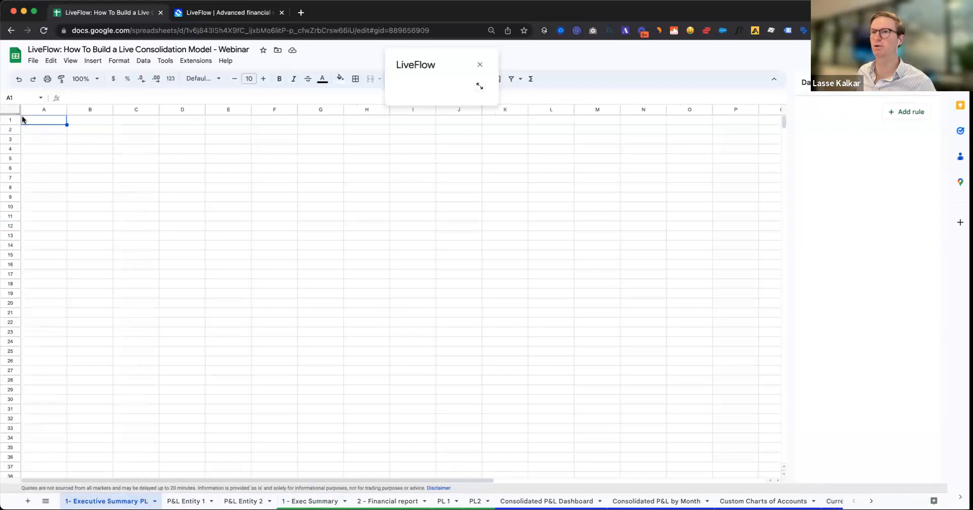
click(84, 133)
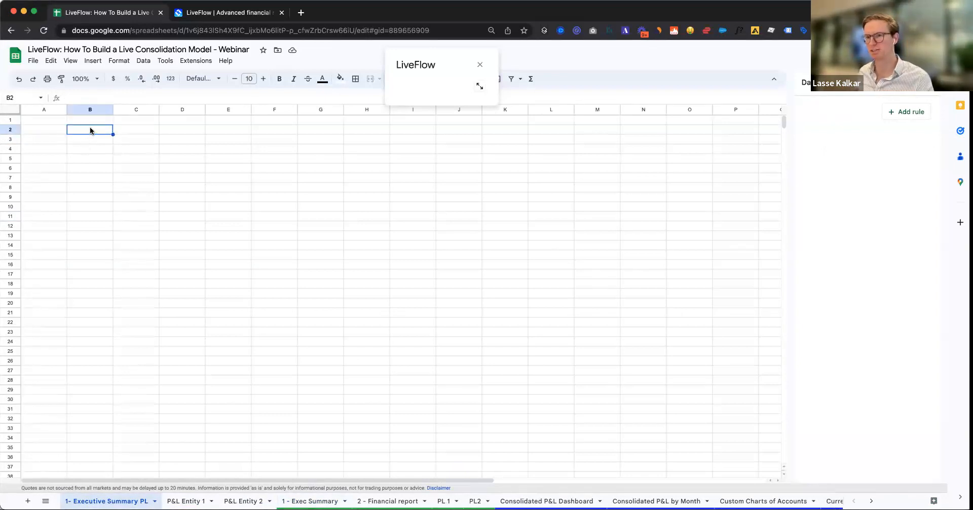
click(186, 501)
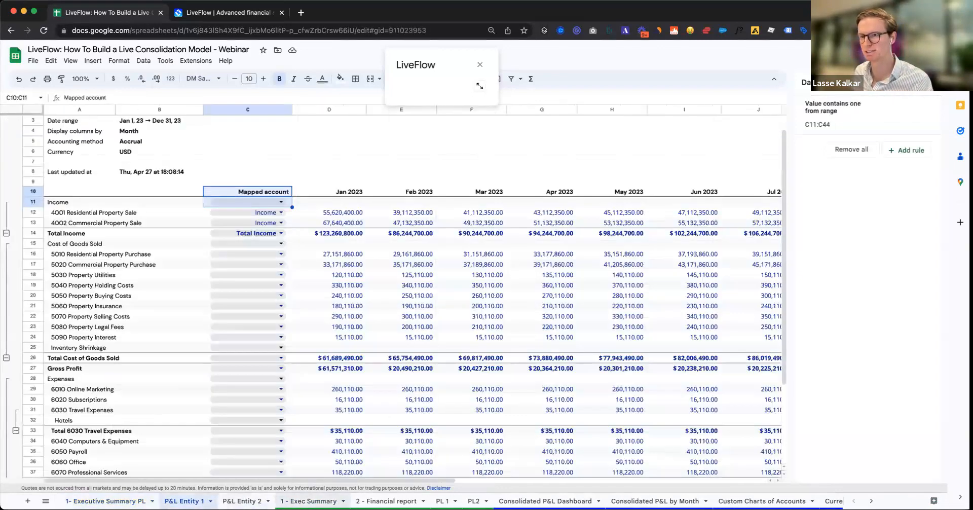
click(309, 501)
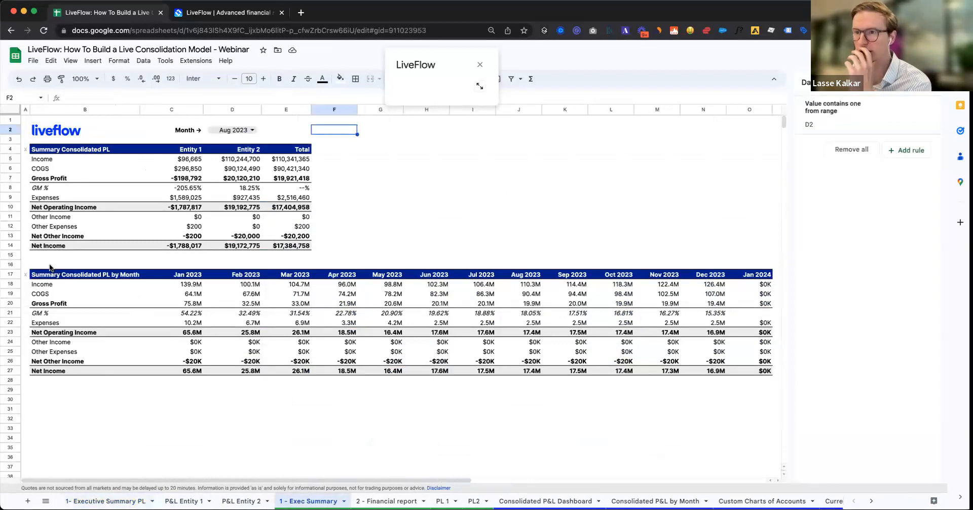
click(15, 150)
shift+click(16, 246)
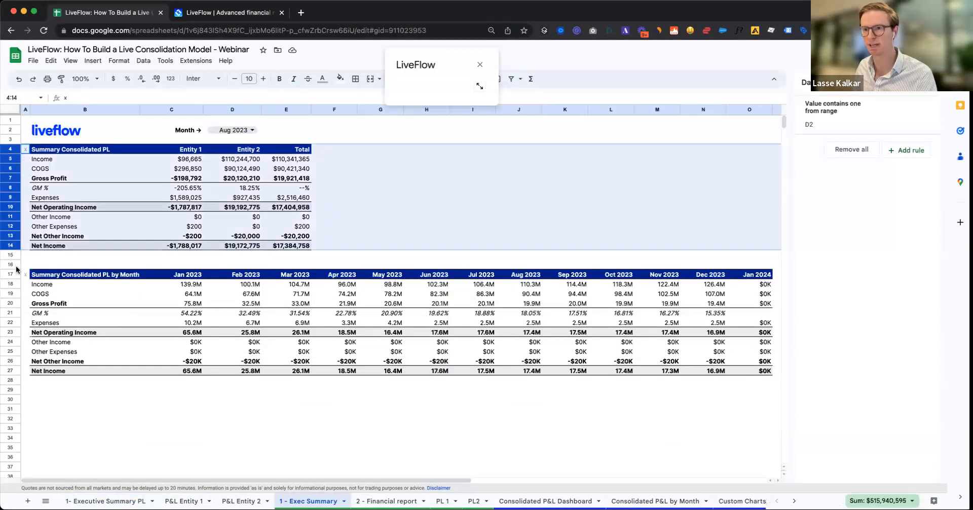
click(17, 274)
shift+click(15, 399)
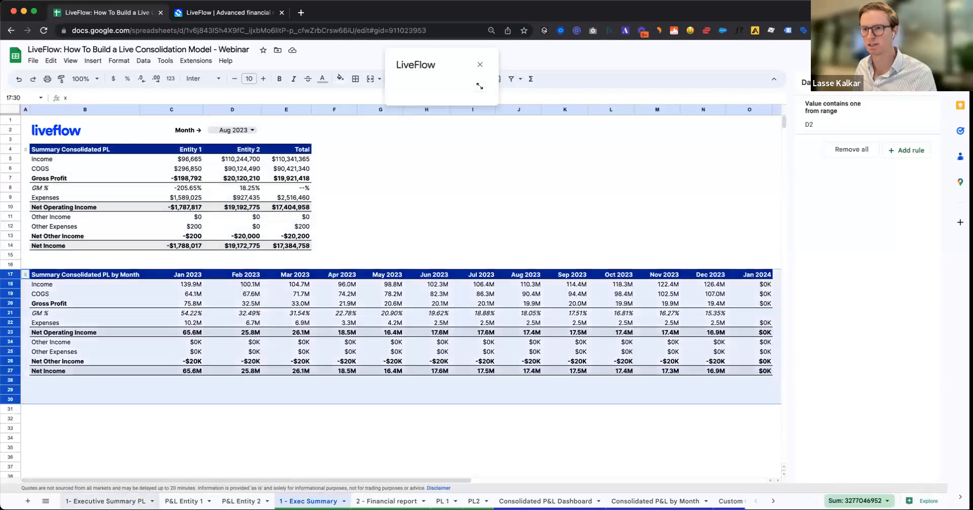
Step: Enter the bold headers Summary PL in B2 and Entity 1 in C2 of 1- Executive Summary PL, right-aligning Entity 1
click(106, 501)
text(Summary PL)
key(ctrl+b)
key(Tab)
text(Entity 1)
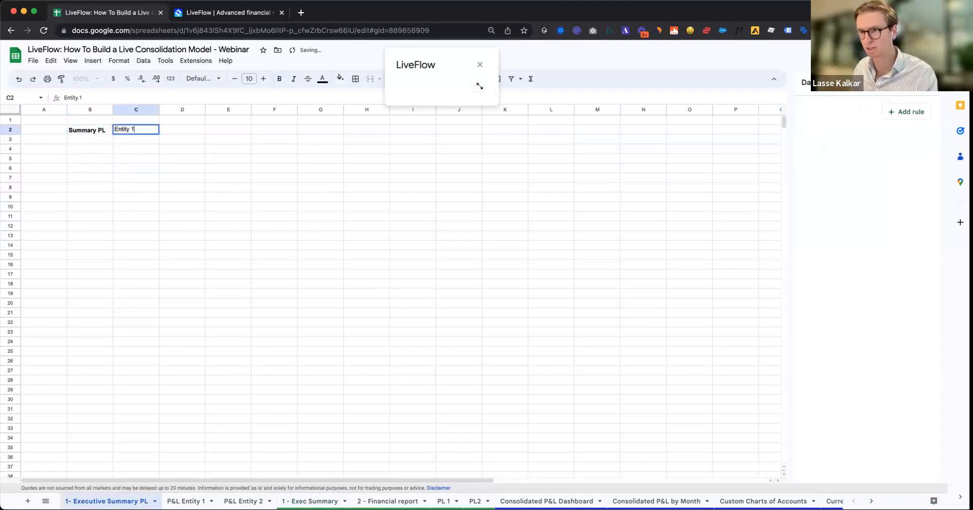
key(ctrl+b)
key(ctrl+shift+r)
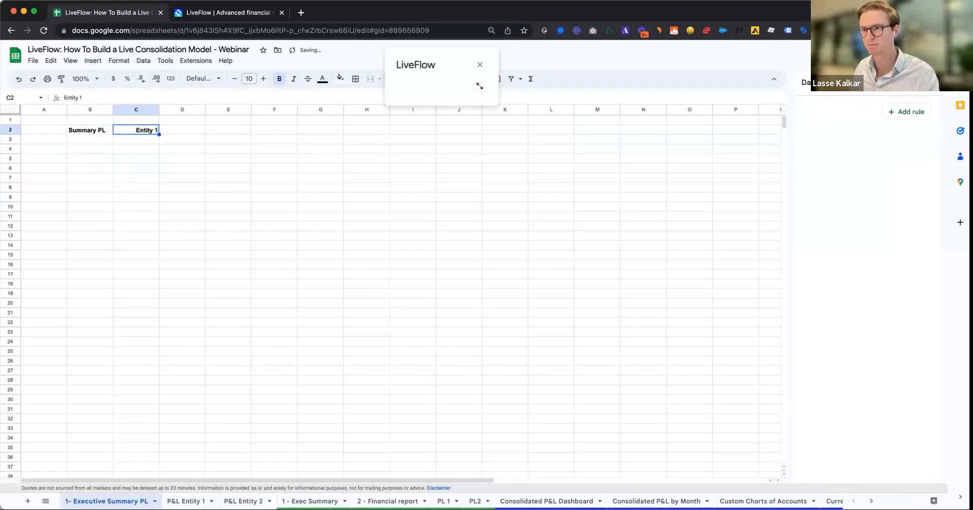
Step: Copy the Entity 1 header to D2, change the copy to Entity 2, and widen column B slightly
key(ctrl+c)
key(Right)
key(ctrl+v)
key(Return)
text(2)
key(Return)
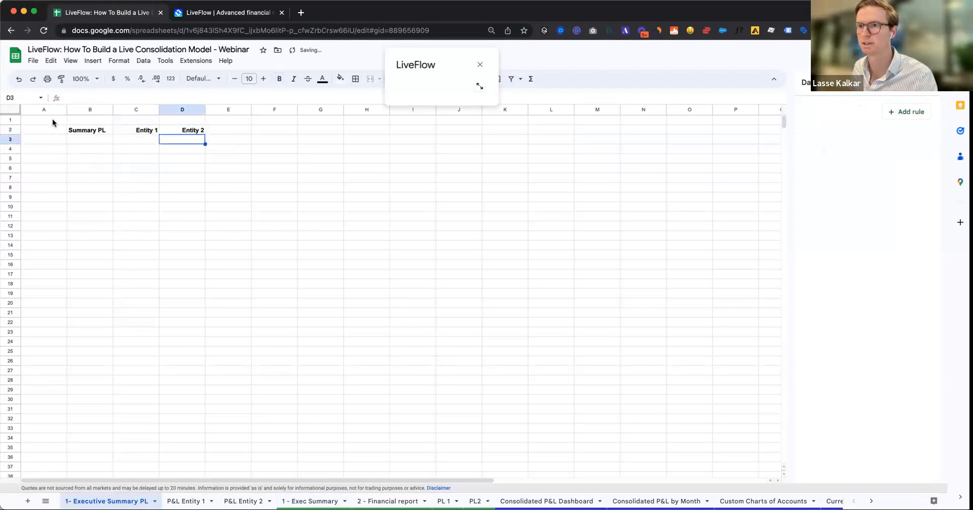
drag(112, 109, 129, 109)
click(151, 142)
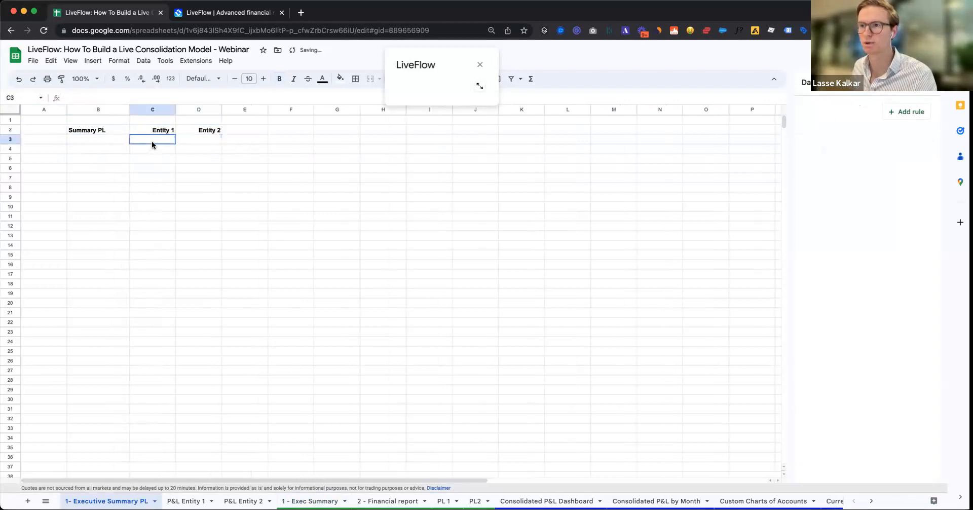
Step: Enter =INDEX('Custom Charts of Accounts'!$A$3:$A) in B3 to pull in the Mapping 1 accounts, and widen column B to fit them
click(108, 140)
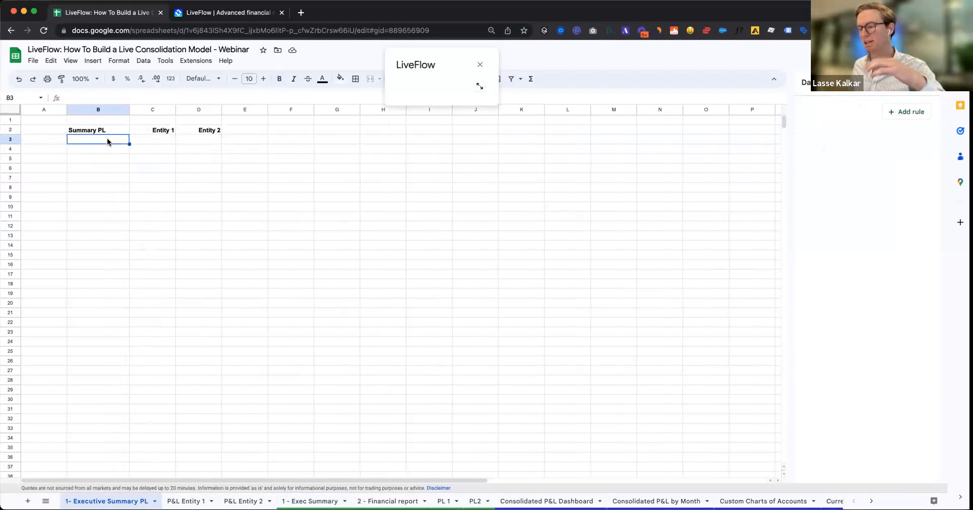
text(=inde)
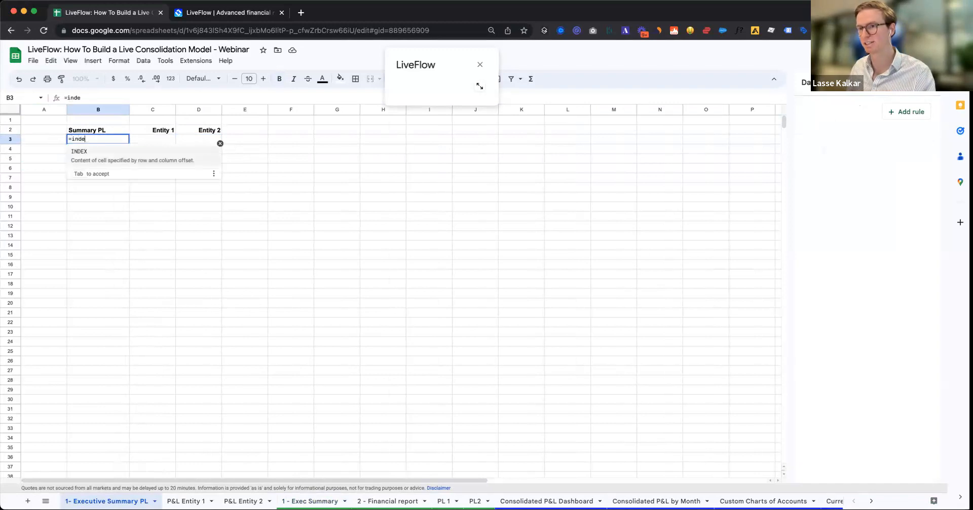
key(Tab)
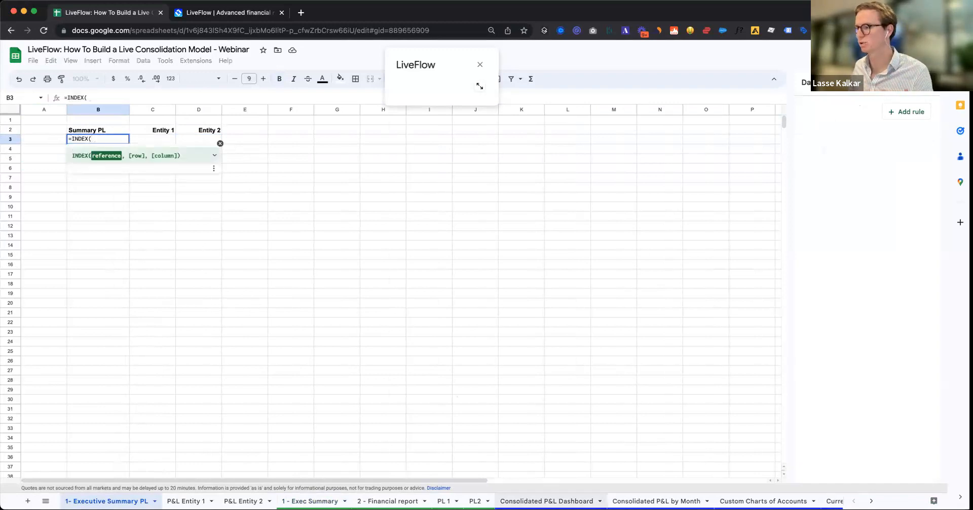
scroll(548, 501, right, 2)
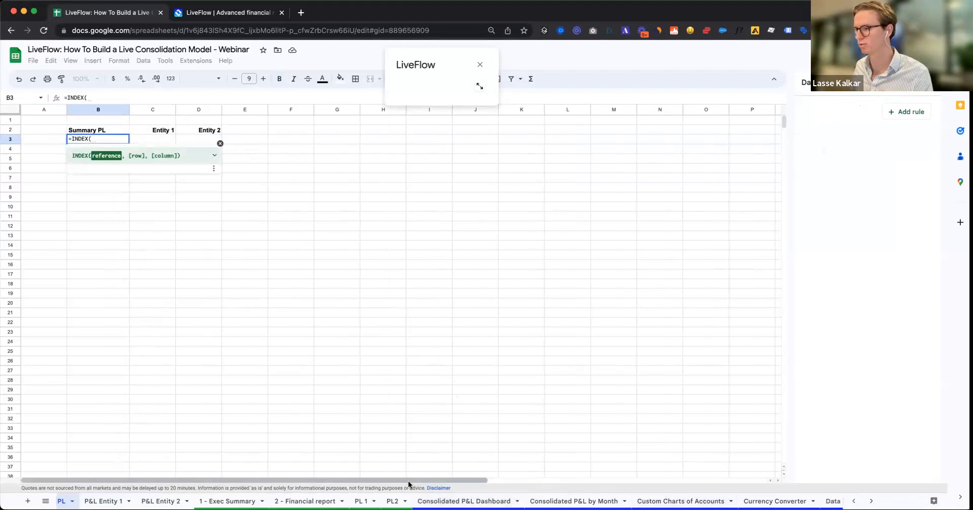
click(679, 501)
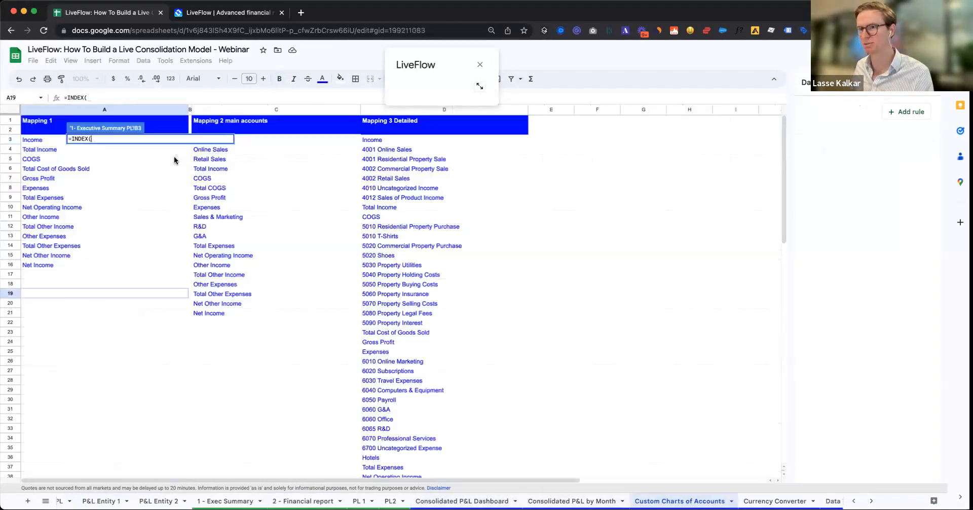
drag(38, 139, 40, 150)
key(BackSpace)
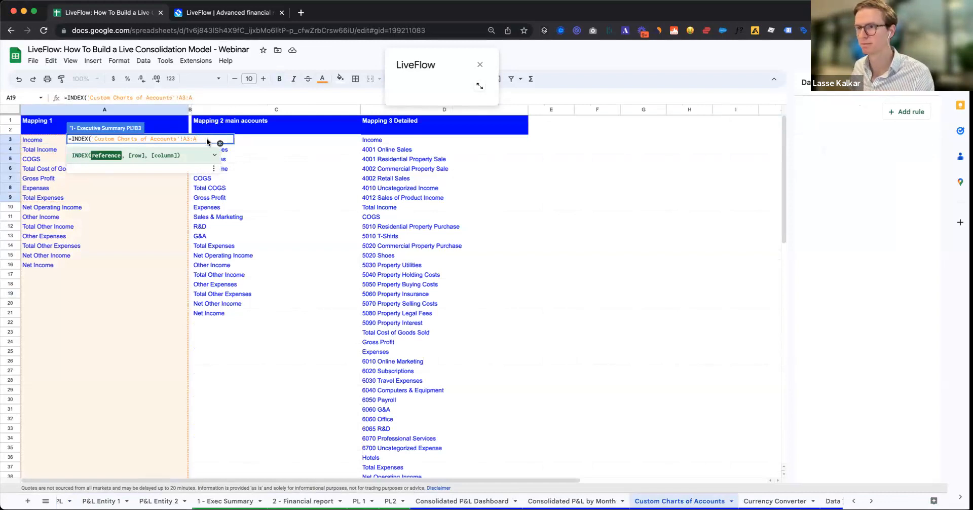
key(F4)
key(Return)
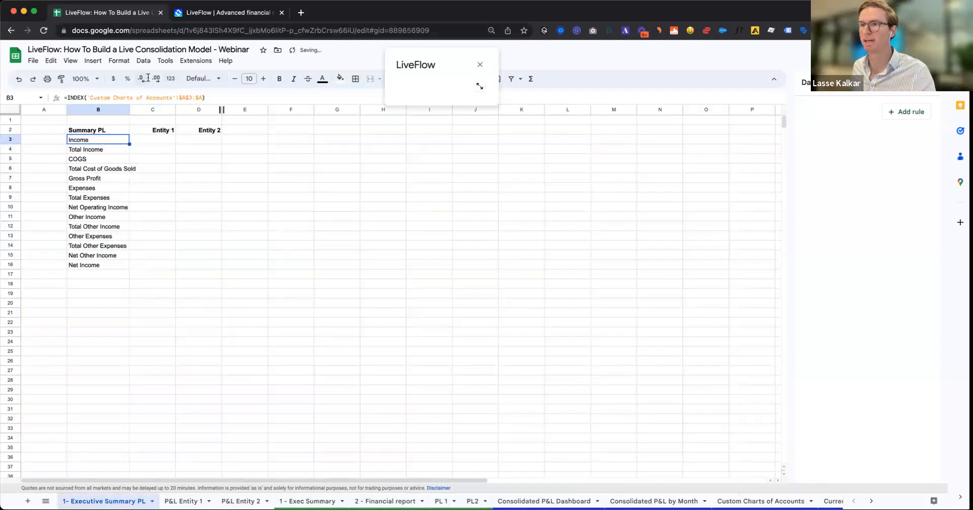
drag(130, 110, 166, 109)
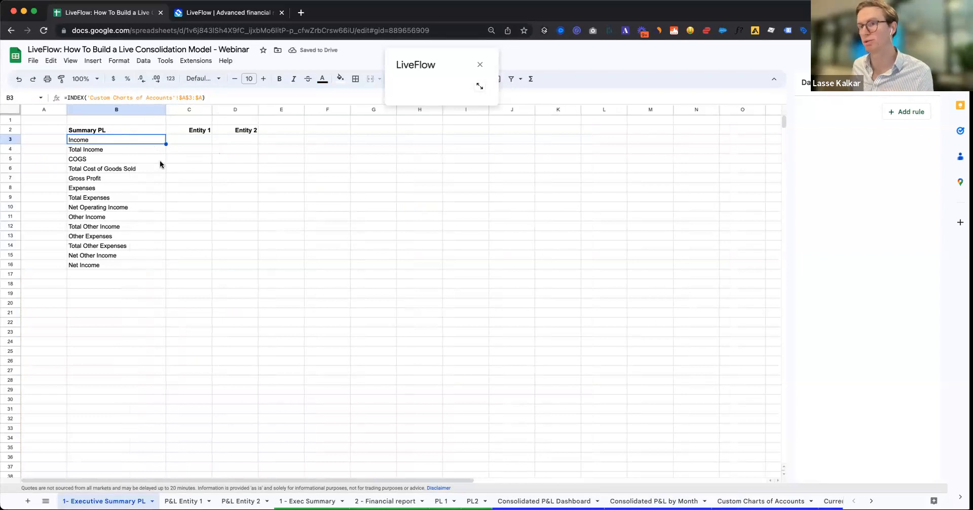
Step: Enter Income in B19, below the account list generated by the INDEX formula
click(108, 294)
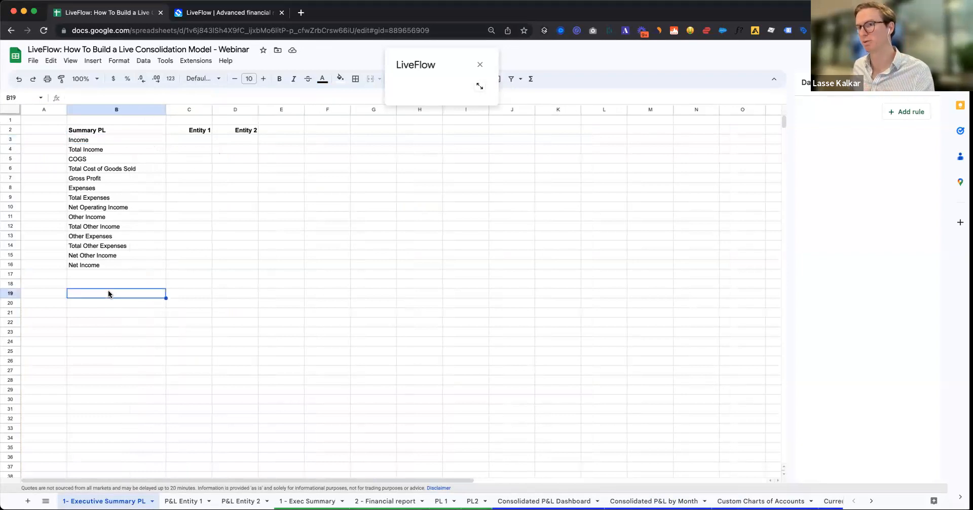
text(Income)
key(Return)
key(Up)
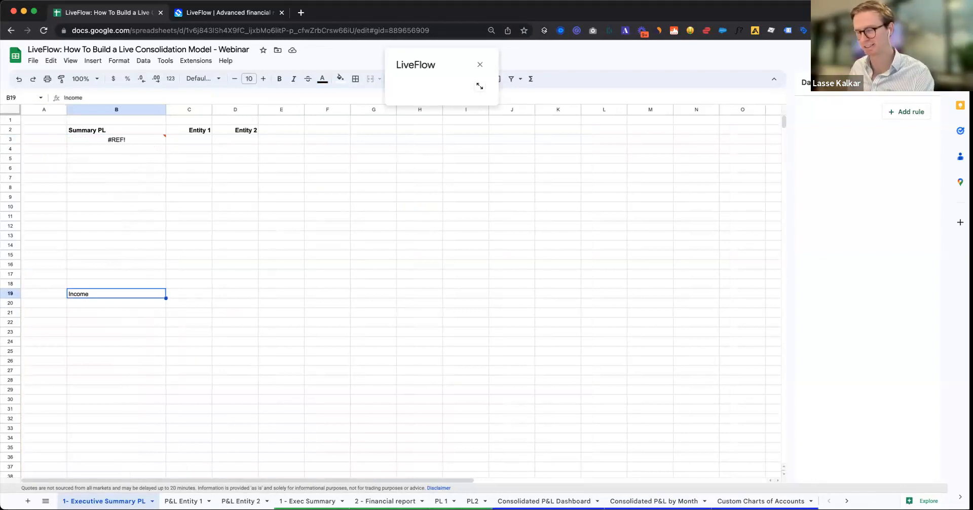
Step: Delete the Income entry from B19 so it no longer blocks the INDEX formula in B3
key(super+Up)
key(super+Down)
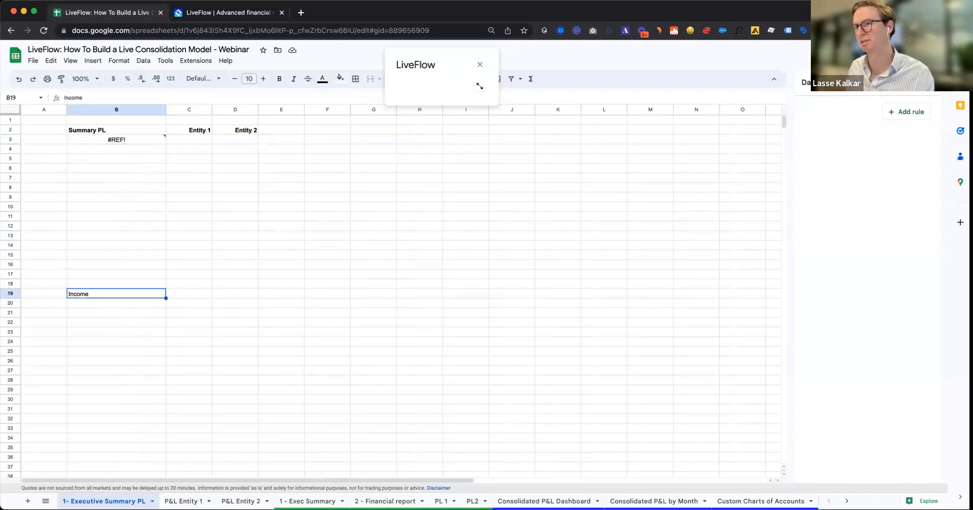
key(super+Up)
key(super+Down)
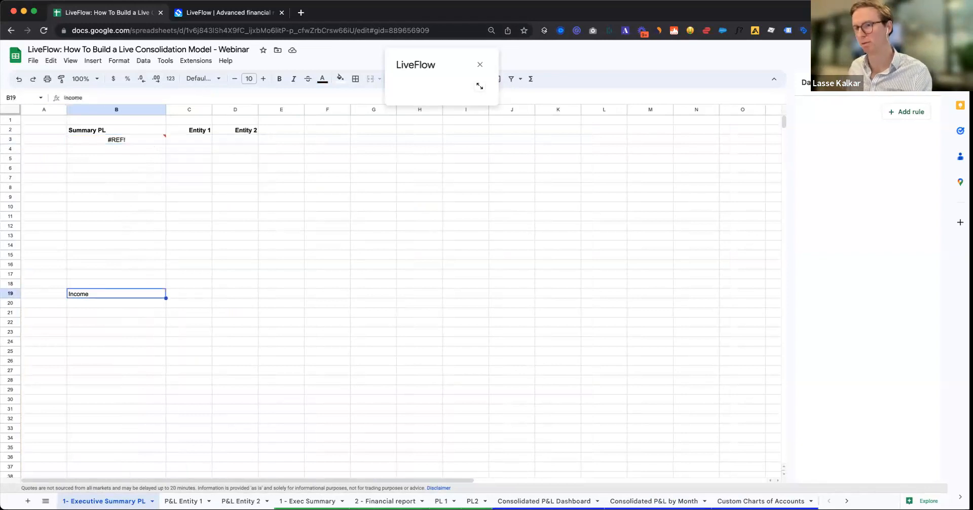
key(Delete)
key(Up)
key(Up)
key(Up)
key(Up)
key(super+Up)
key(Down)
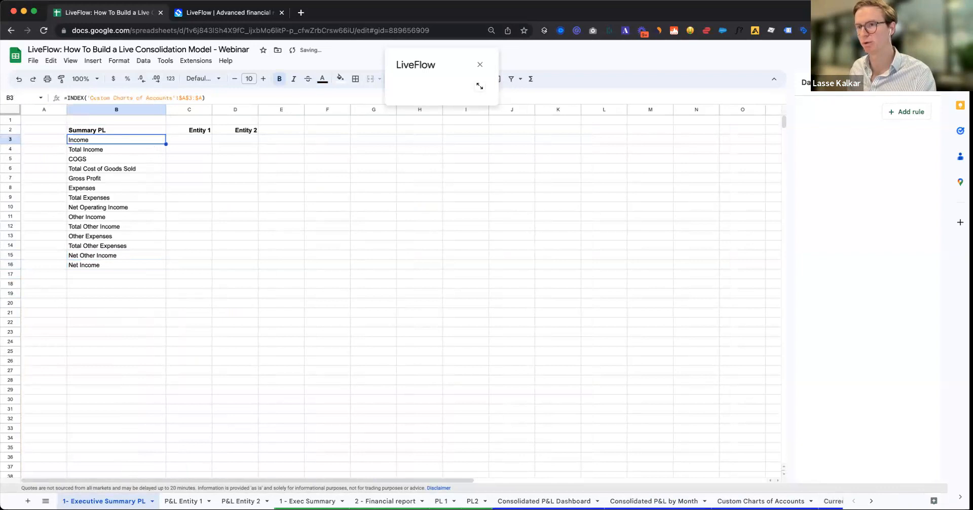
Step: Copy the account list in B3:B16 and paste it over itself as values only
key(shift+super+Down)
key(super+c)
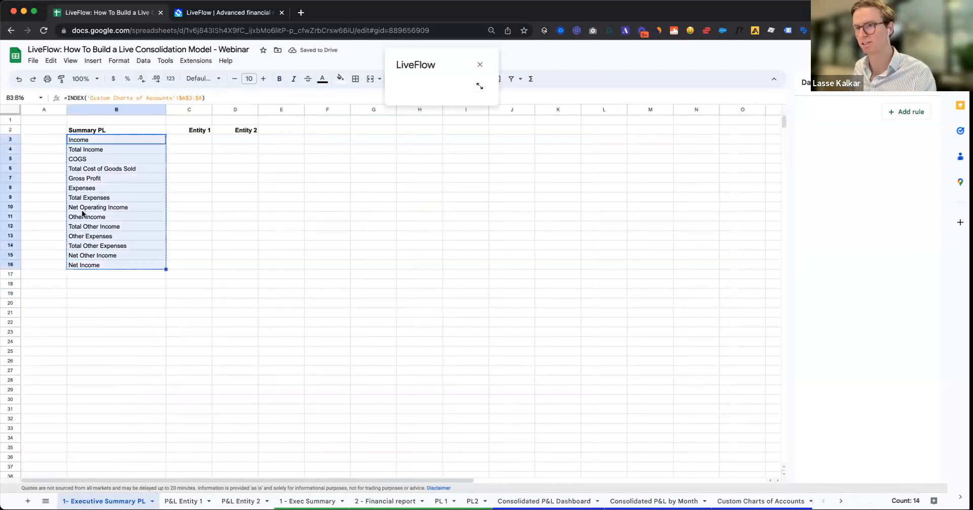
right_click(100, 144)
mouse_move(173, 203)
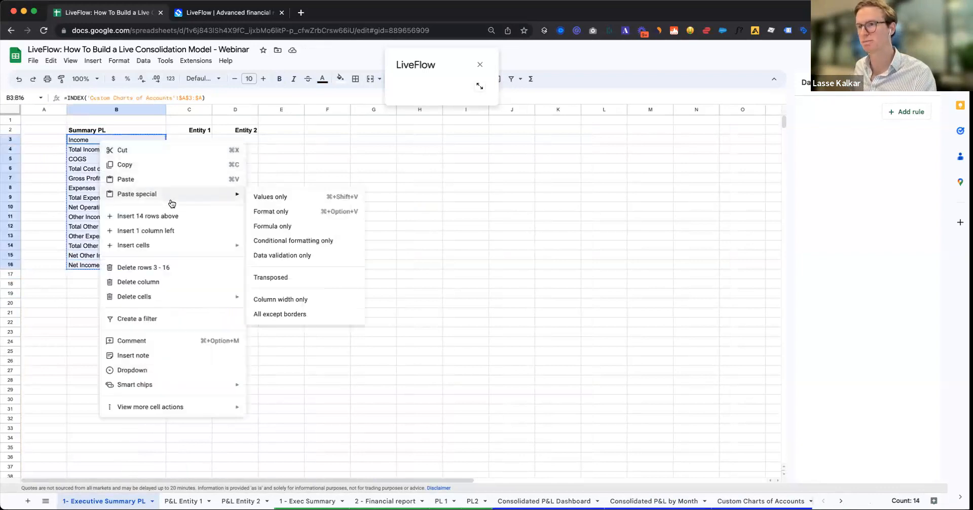
click(298, 204)
click(144, 303)
text(pl)
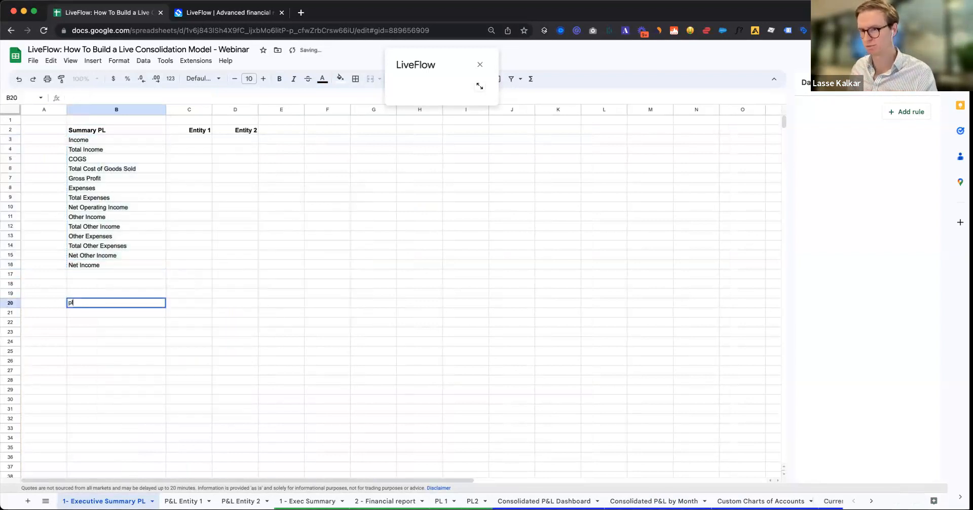
text(pl)
key(Return)
key(Up)
key(Delete)
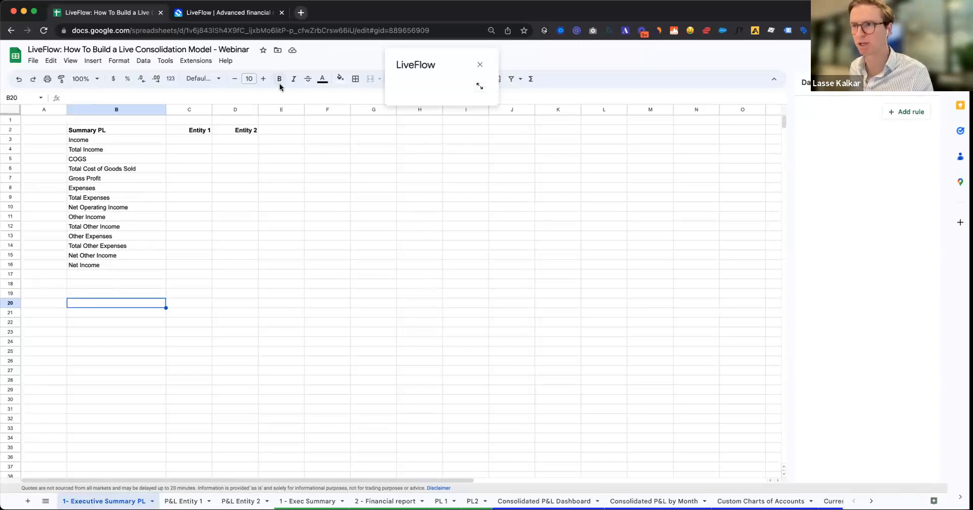
Step: Narrow column A to a slim margin and hide the sheet's gridlines
click(168, 143)
drag(67, 110, 36, 110)
click(15, 109)
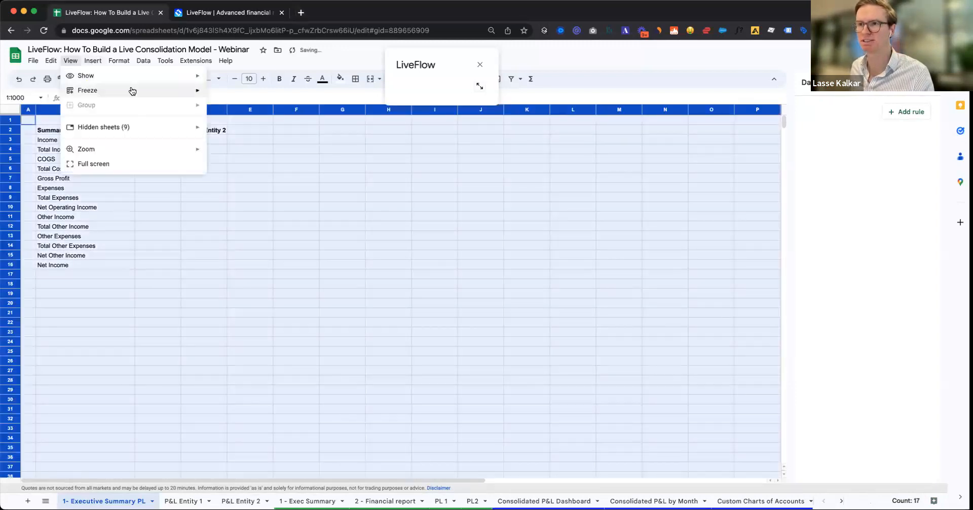
click(71, 60)
mouse_move(132, 76)
click(258, 100)
click(200, 189)
Step: Insert two blank rows at row 1, above the Summary PL table
click(16, 119)
key(super+alt+equal)
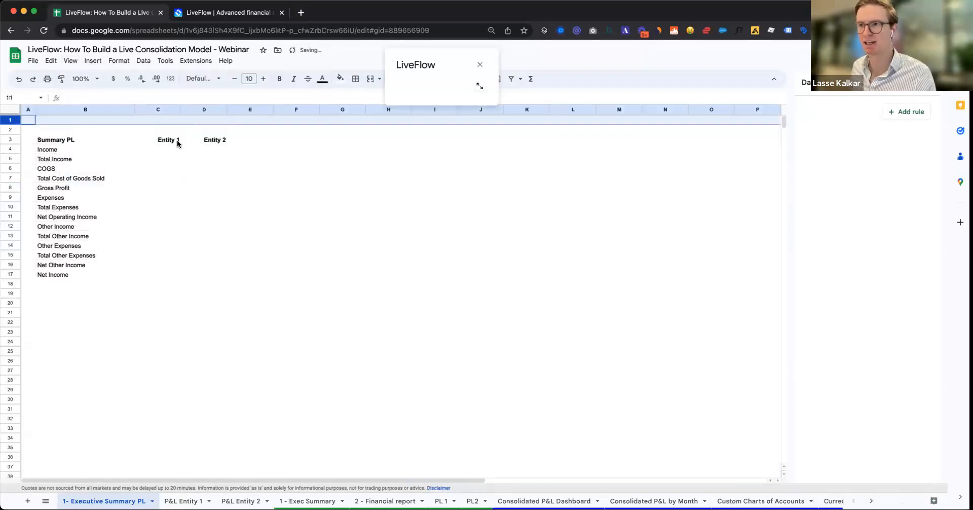
key(super+alt+equal)
Step: Enter the label Month -> in C2, bold and right-aligned
click(158, 129)
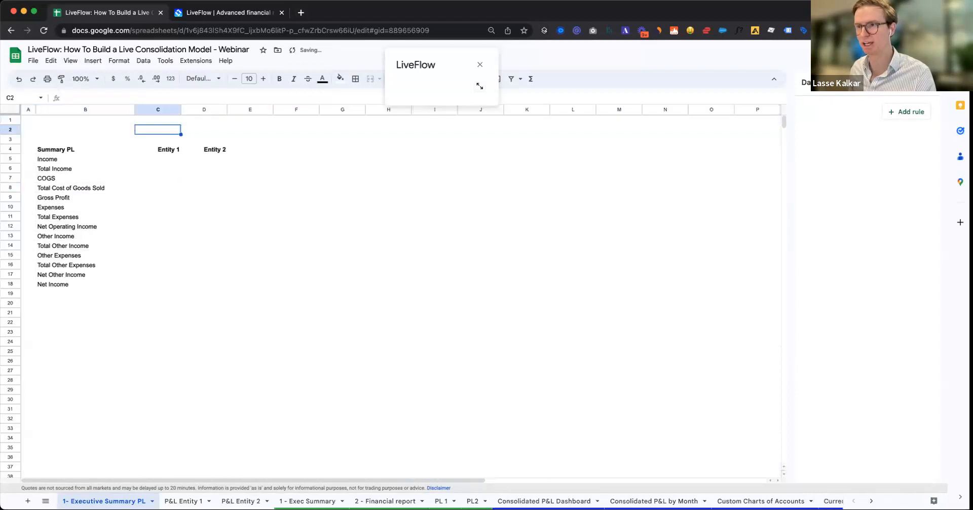
text(Month)
key(Return)
key(Up)
key(super+b)
key(super+shift+r)
key(Return)
text(->)
key(Return)
key(Up)
key(Right)
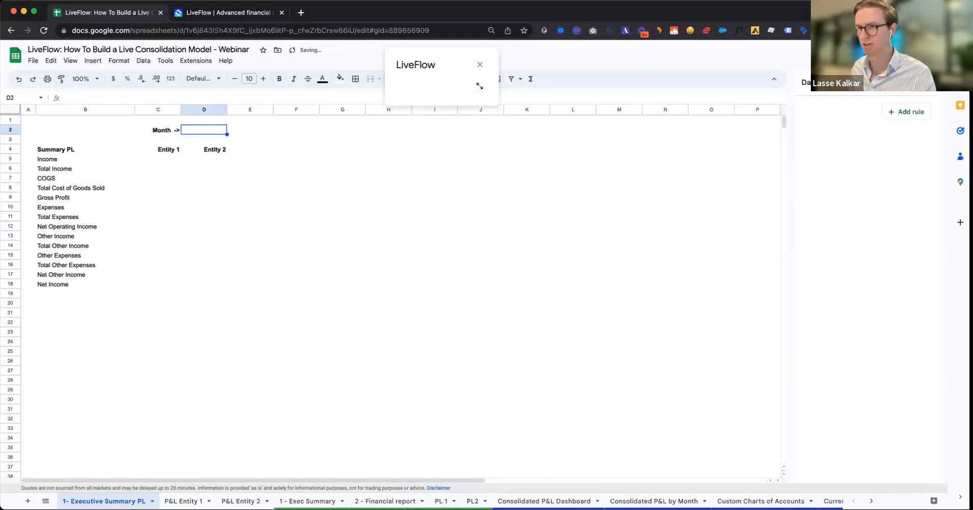
Step: Change the font of the whole sheet to Inter
key(super+a)
click(202, 79)
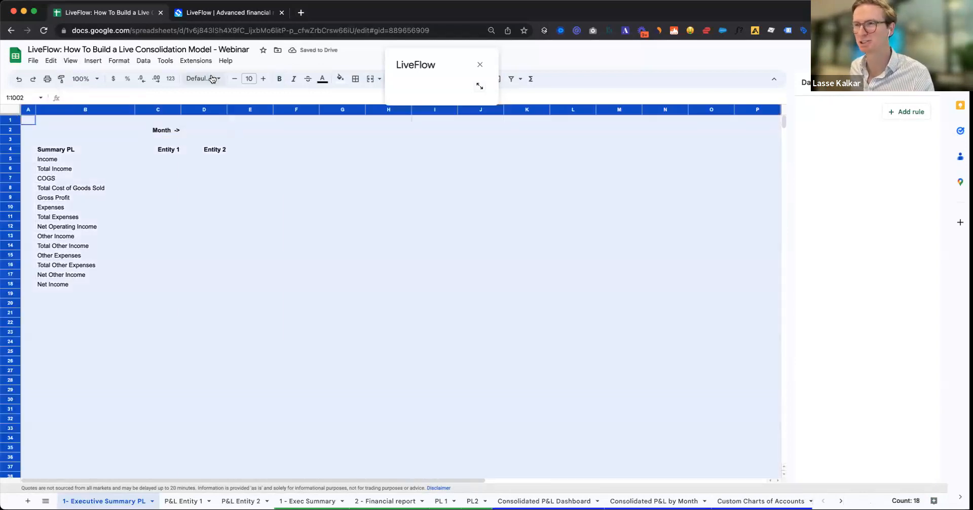
click(235, 183)
click(172, 130)
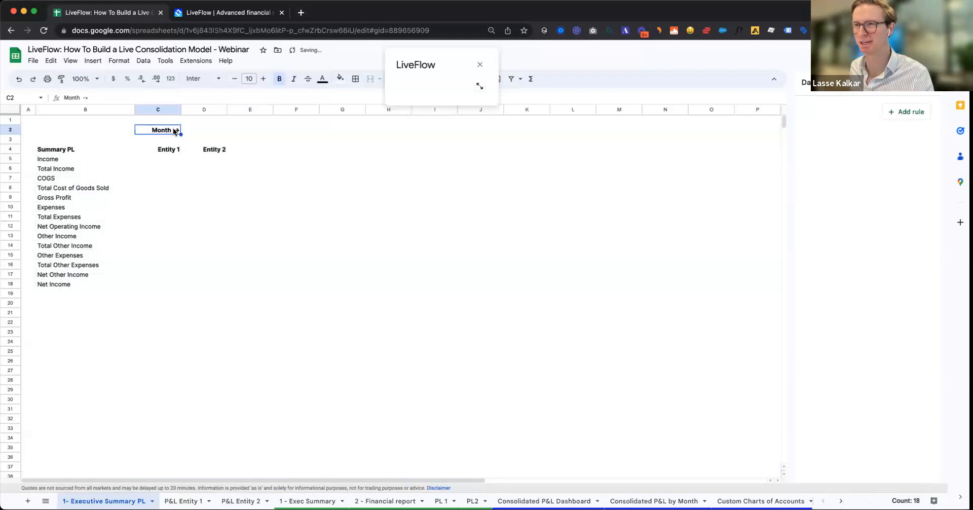
Step: Add a data validation dropdown in D2 that takes its options from the range 'P&L Entity 1'!D10:P10
click(200, 135)
click(143, 60)
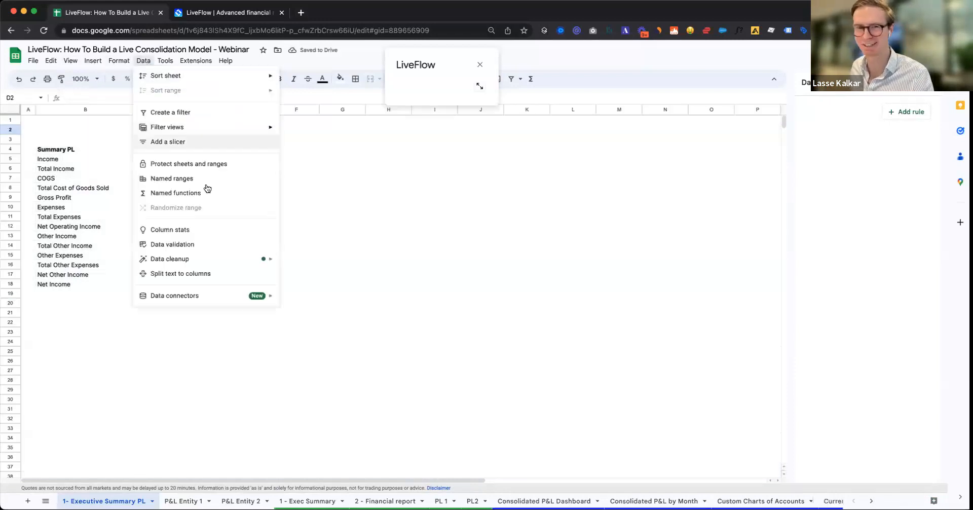
click(200, 247)
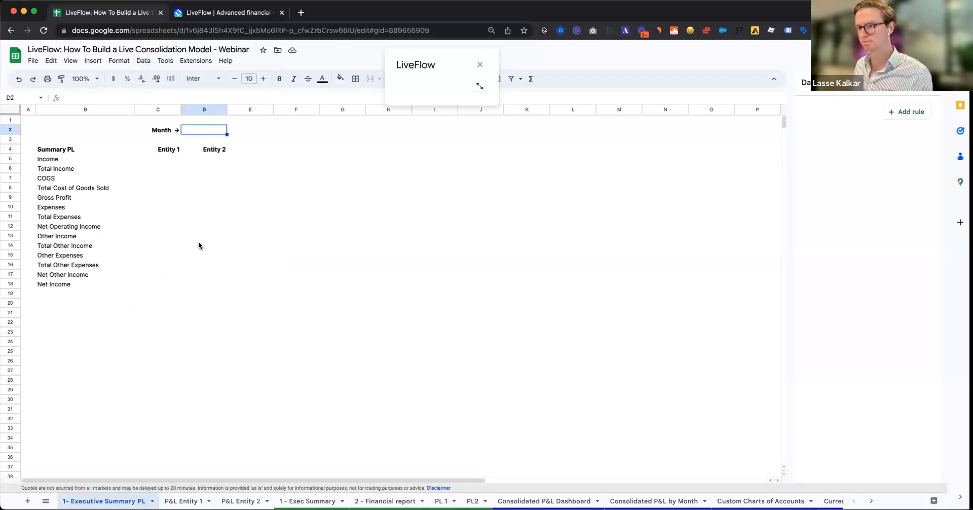
click(918, 118)
click(849, 159)
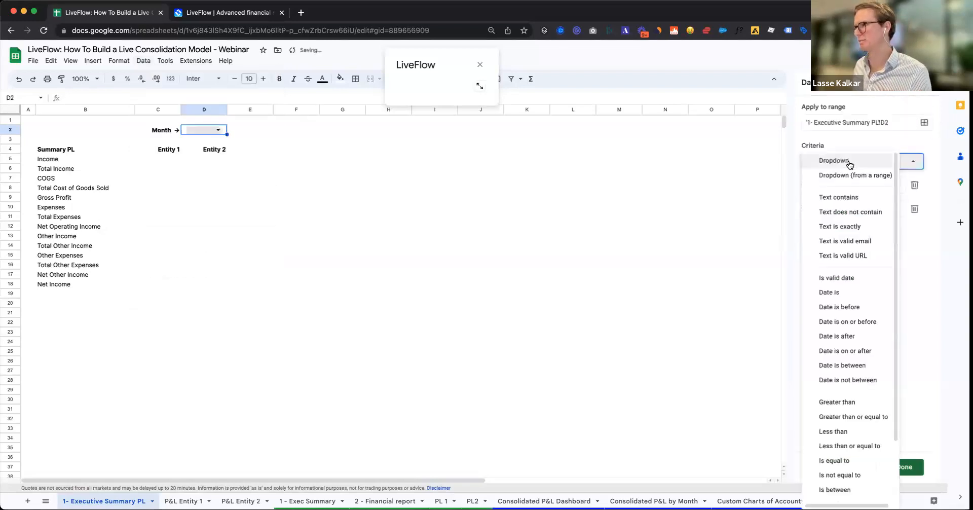
click(837, 174)
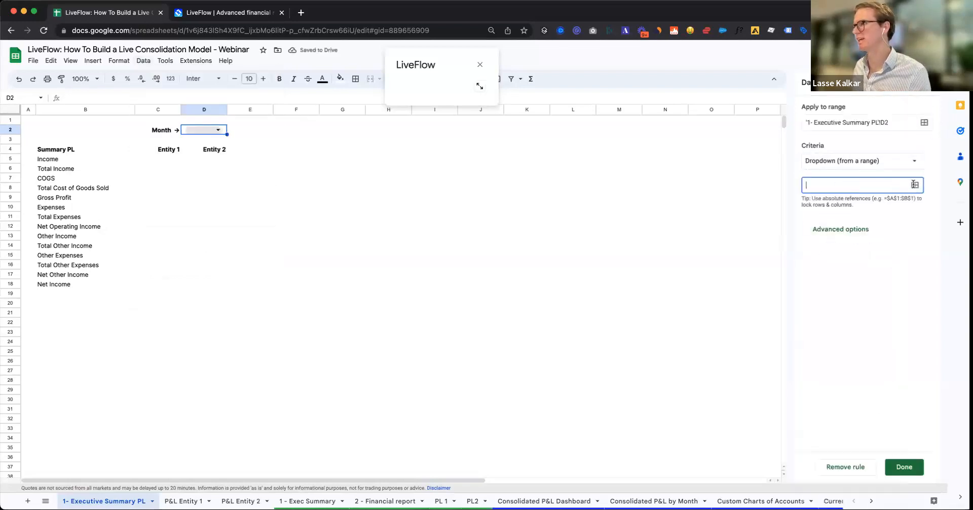
click(844, 229)
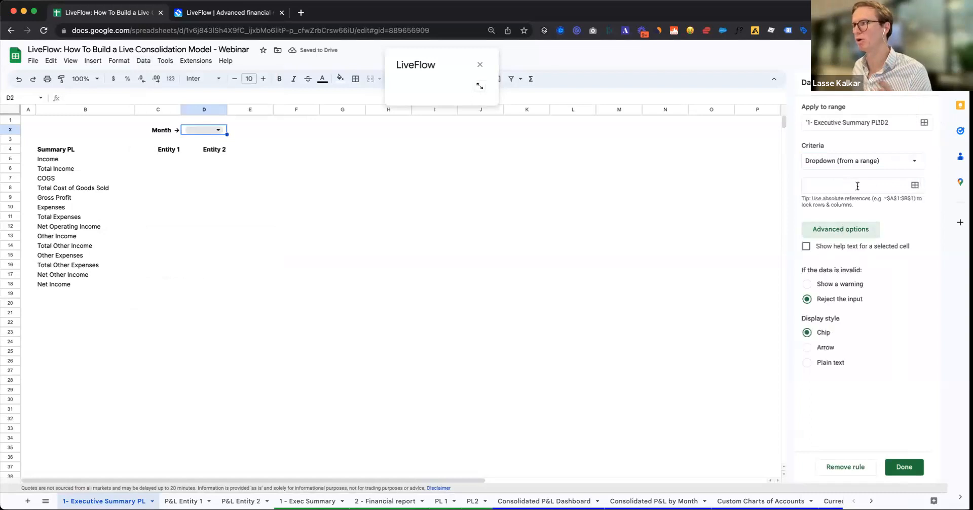
click(916, 185)
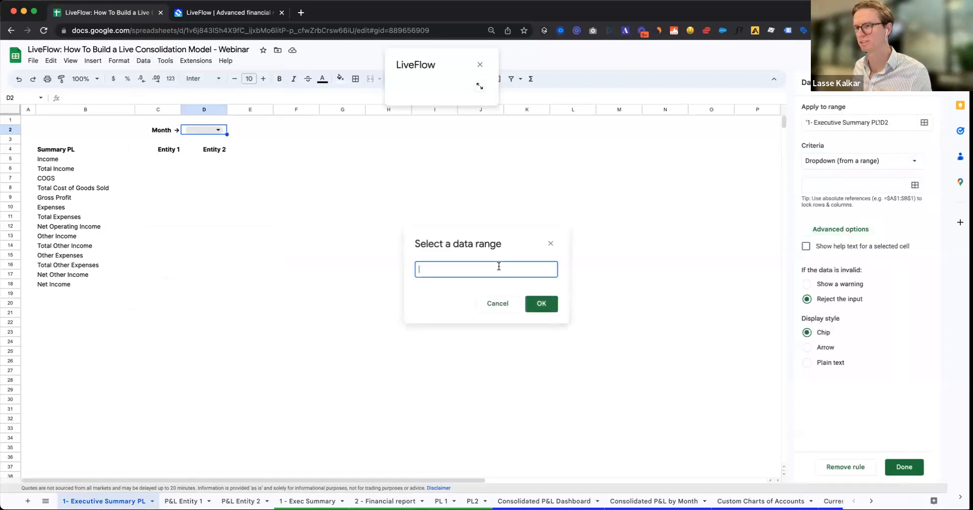
click(185, 501)
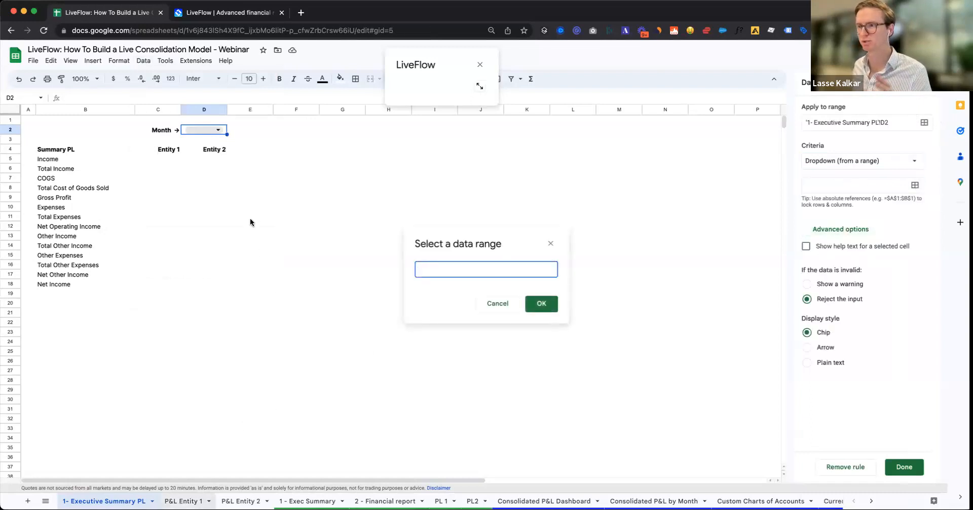
drag(263, 192, 631, 195)
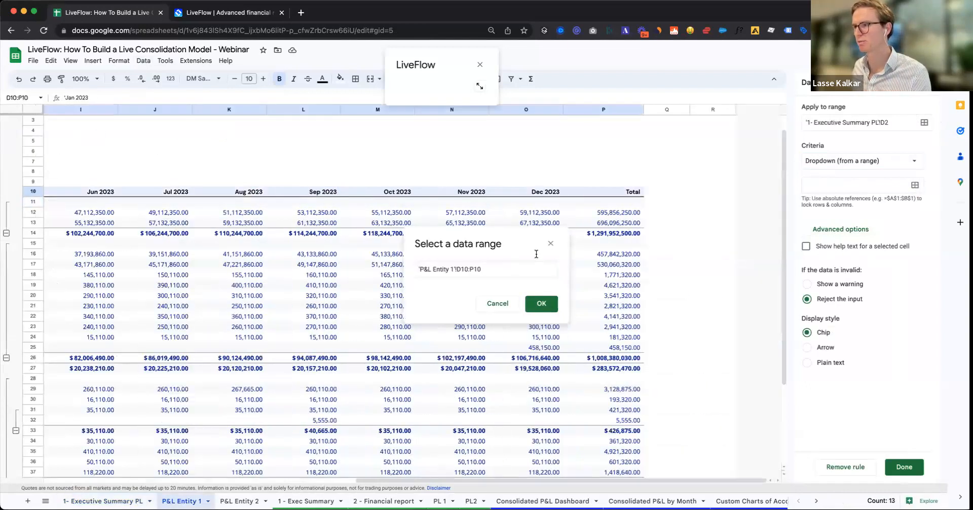
click(540, 304)
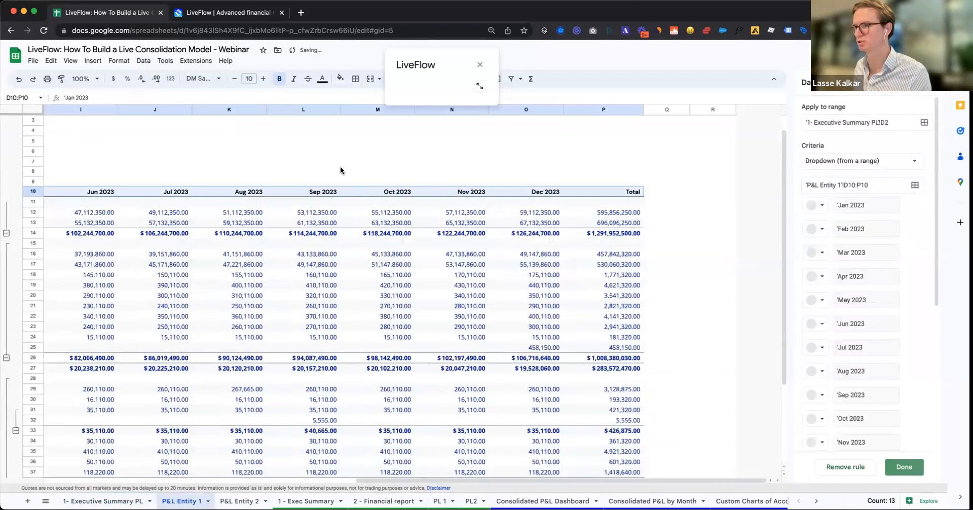
Step: Choose Feb 2023 in the D2 month dropdown on 1- Executive Summary PL, and widen columns C and D
click(104, 501)
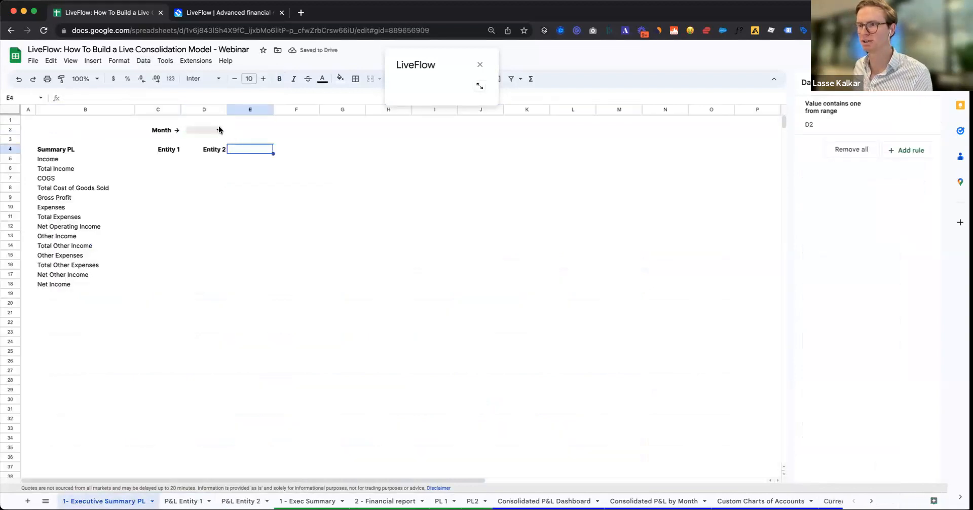
click(219, 129)
click(220, 160)
drag(224, 113, 240, 112)
drag(178, 110, 193, 110)
click(242, 149)
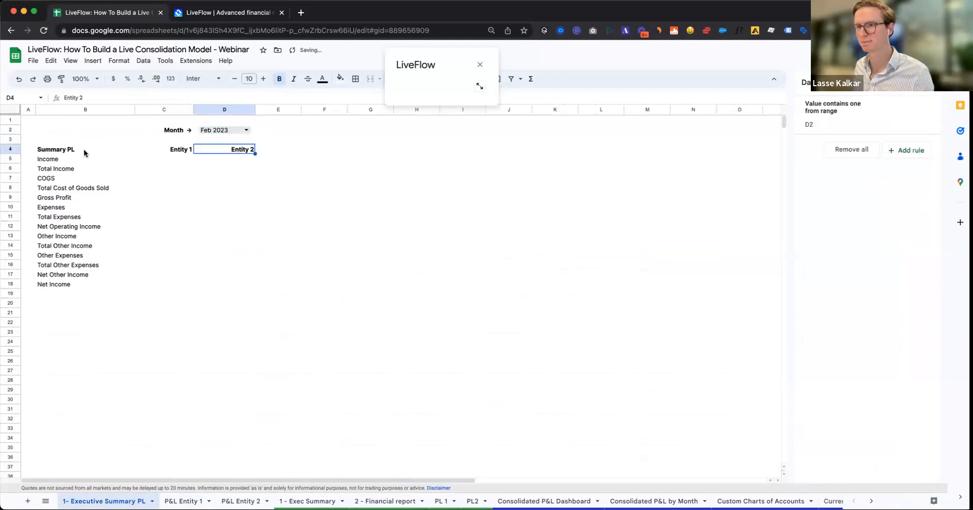
Step: Add a bottom border to the Summary PL header row, B4:D4
click(84, 152)
shift+click(248, 152)
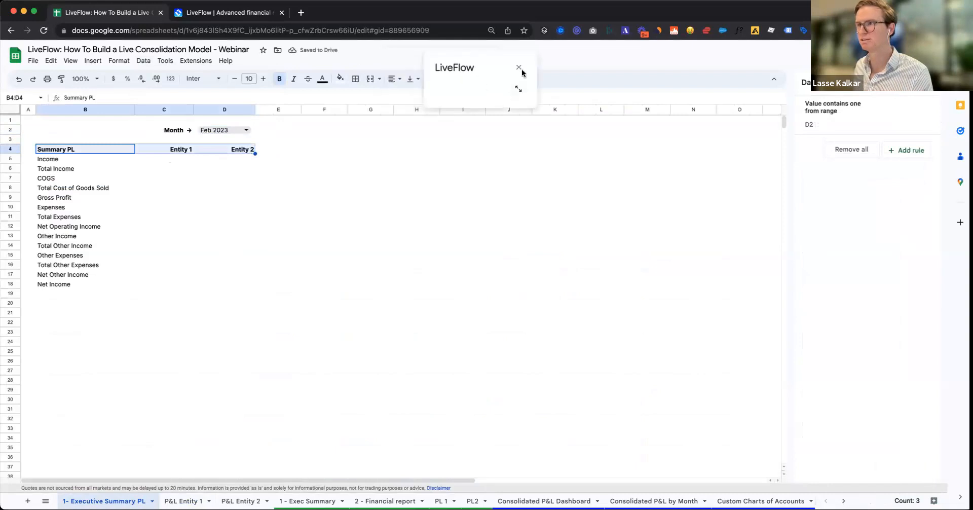
click(355, 78)
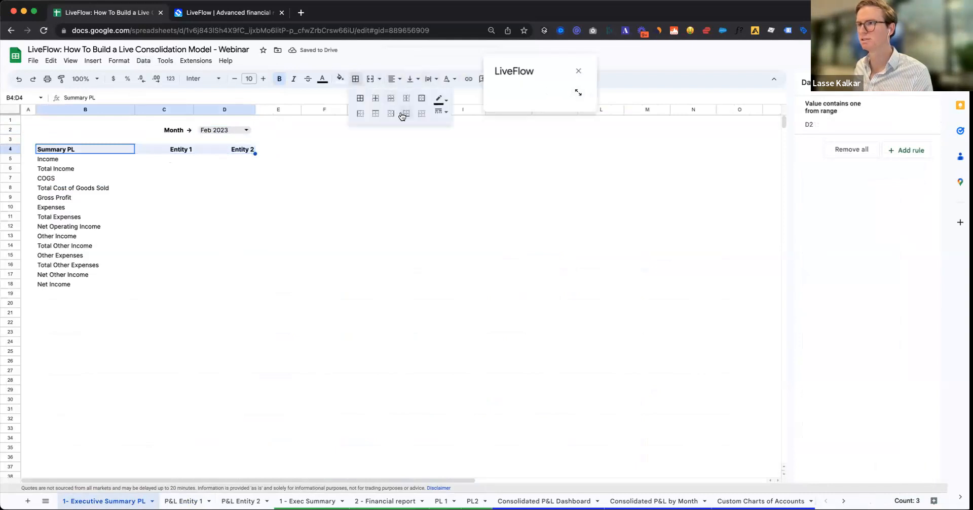
click(406, 114)
click(325, 168)
click(181, 158)
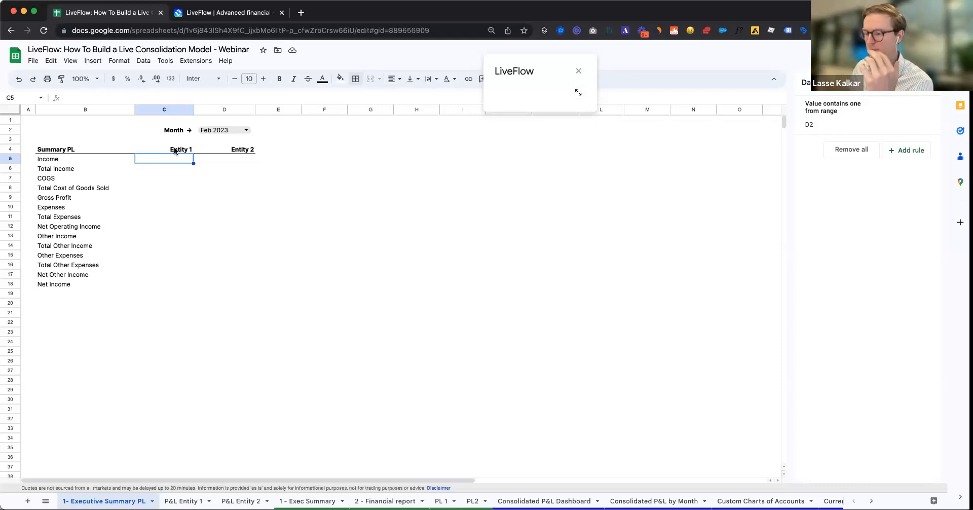
key(Right)
key(Left)
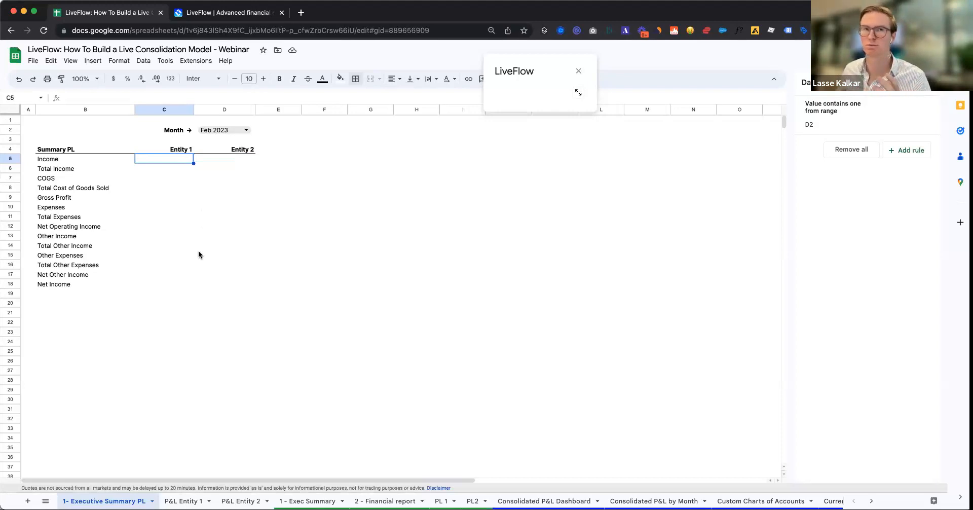
Step: Review the finished 1 - Exec Summary, and examine the Jan 2023 income amounts, mapped accounts and month header in P&L Entity 1
click(173, 256)
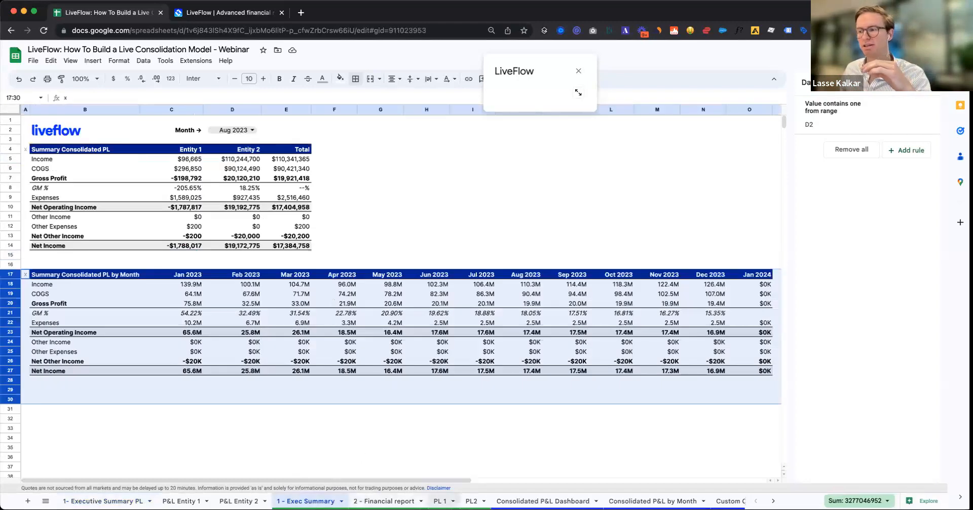
click(182, 501)
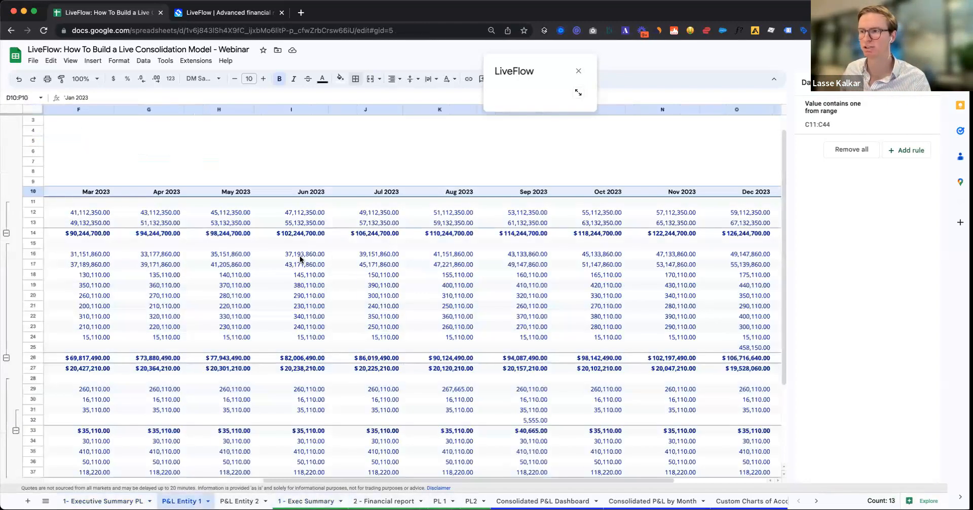
click(320, 264)
click(339, 213)
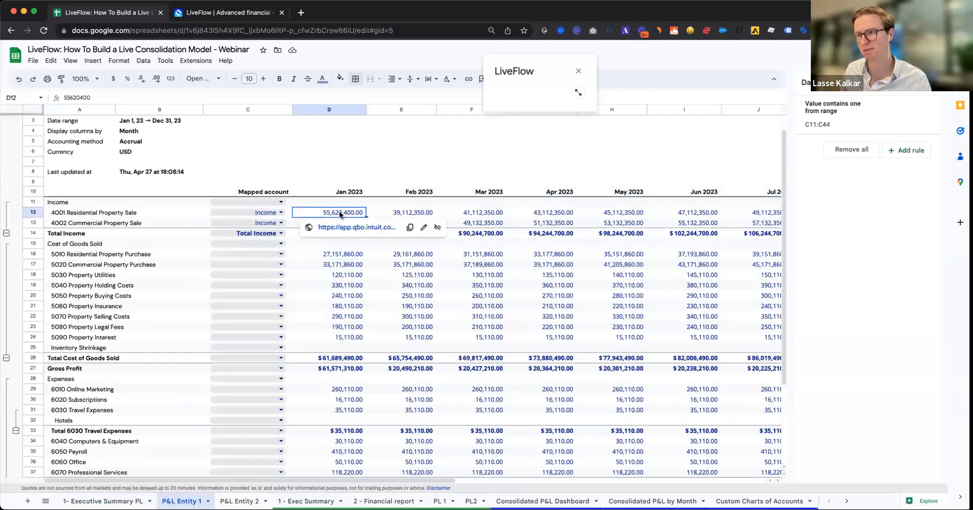
click(348, 162)
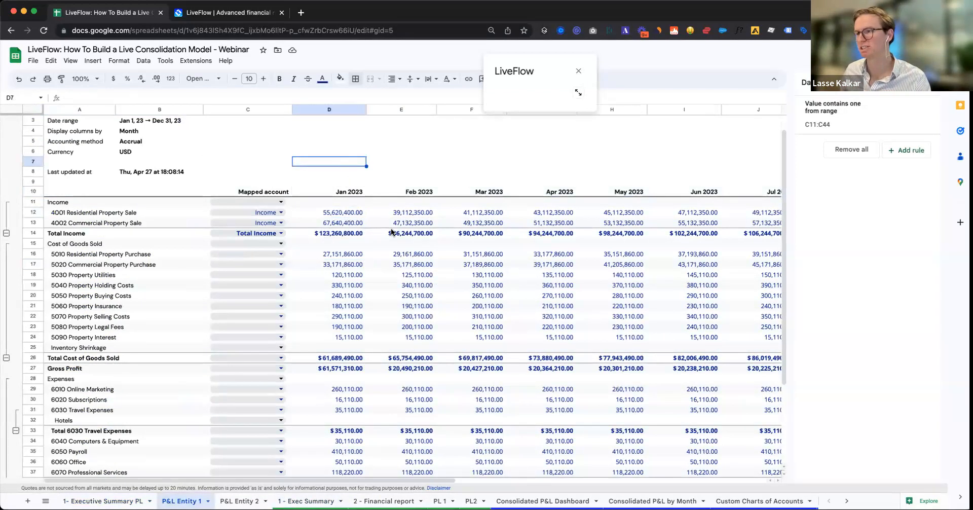
click(354, 213)
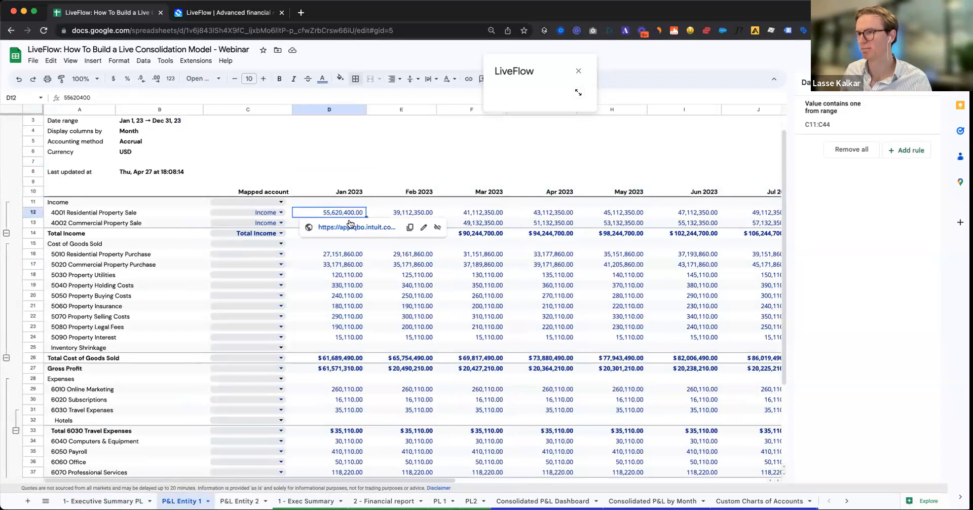
shift+click(299, 224)
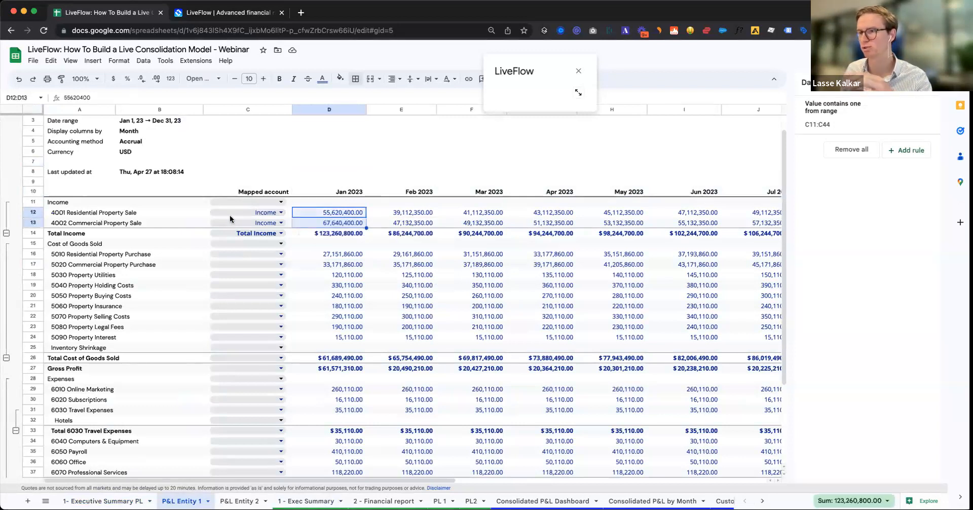
click(359, 192)
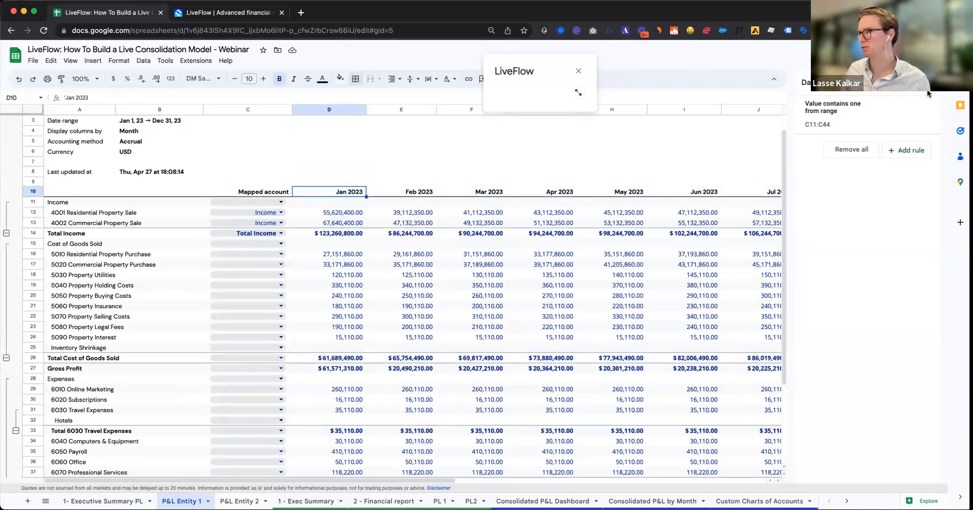
Step: Begin a SUMPRODUCT formula with an opened first condition in C5 of 1- Executive Summary PL, the Entity 1 Income cell
drag(506, 74, 613, 72)
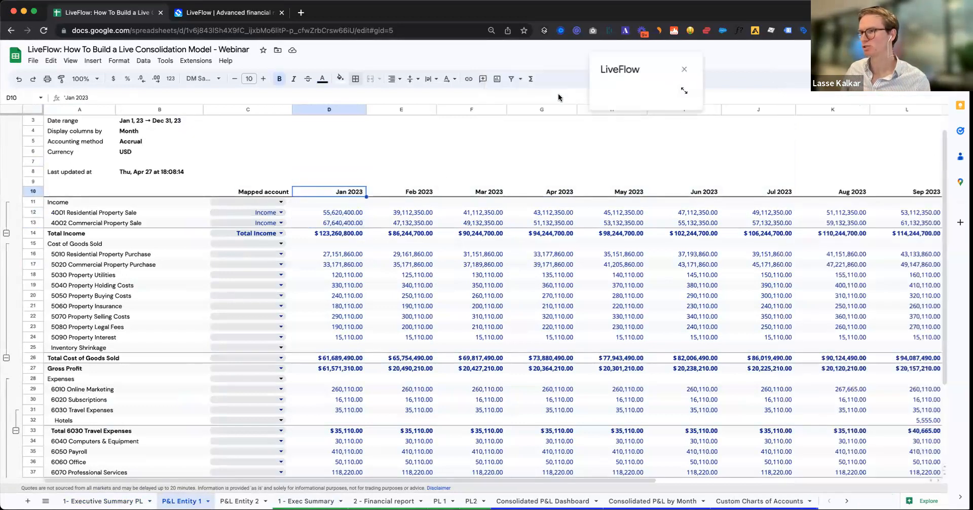
click(329, 161)
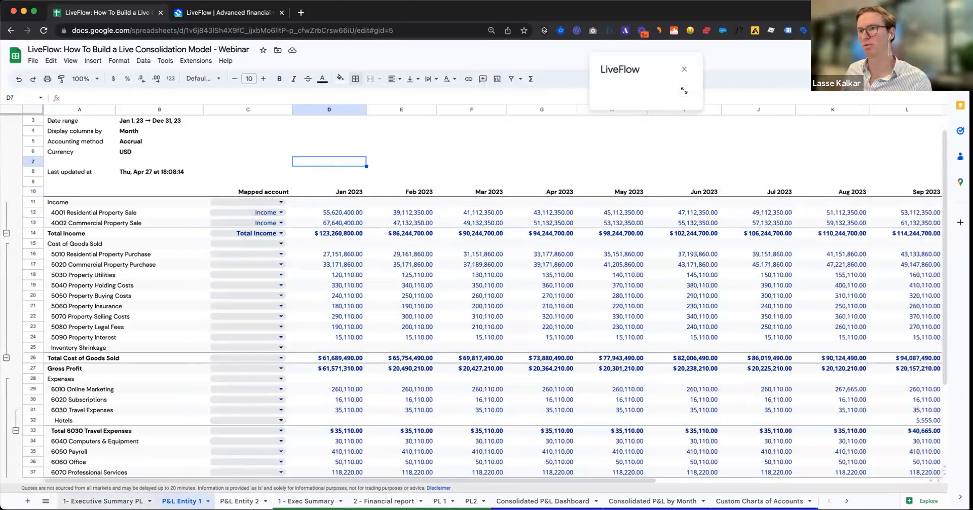
click(103, 501)
click(183, 161)
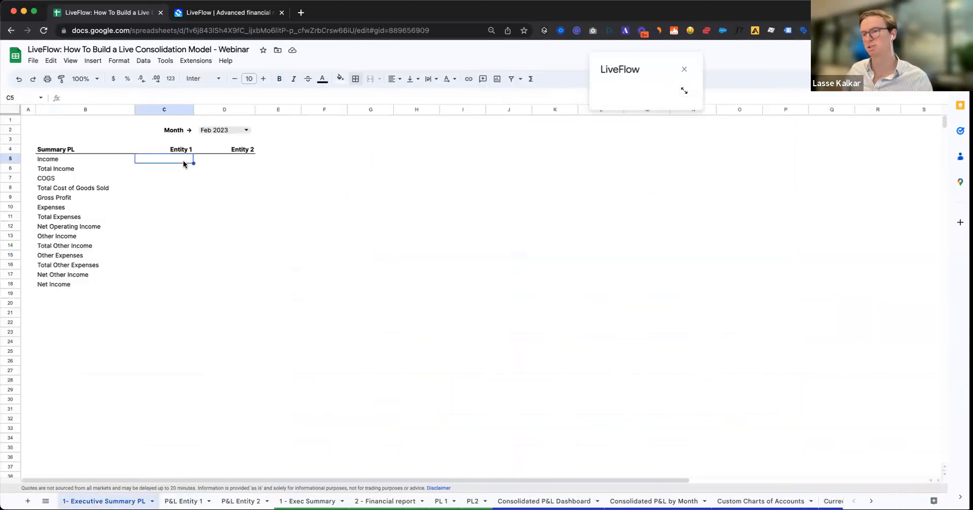
text(=sum)
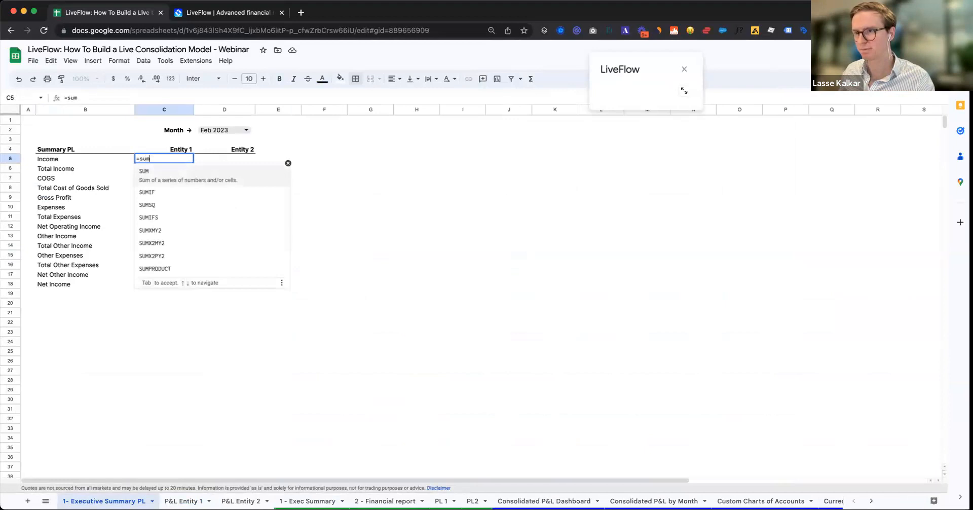
text(pr)
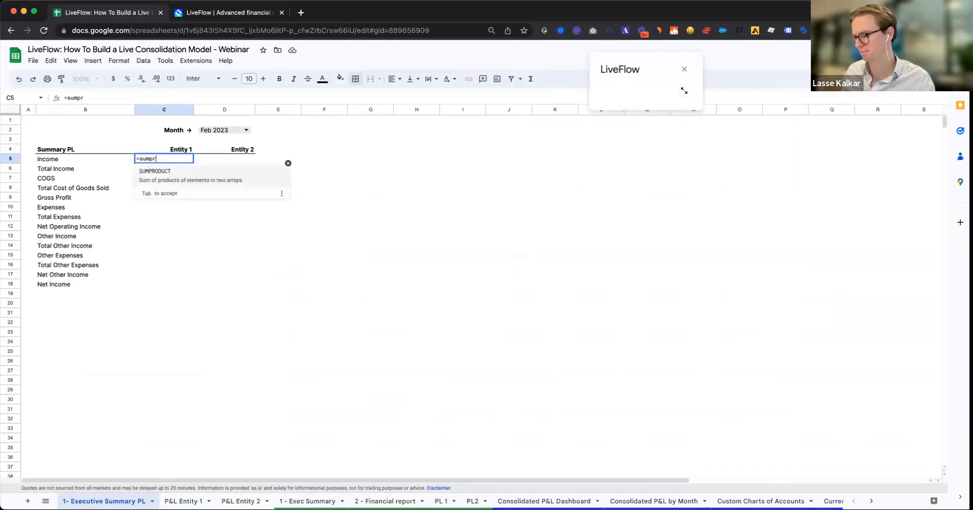
key(Tab)
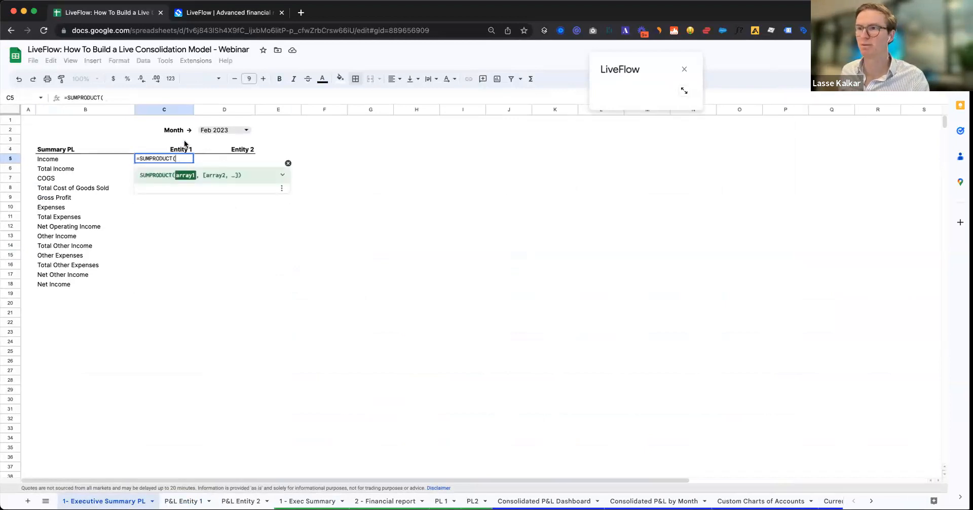
text(()
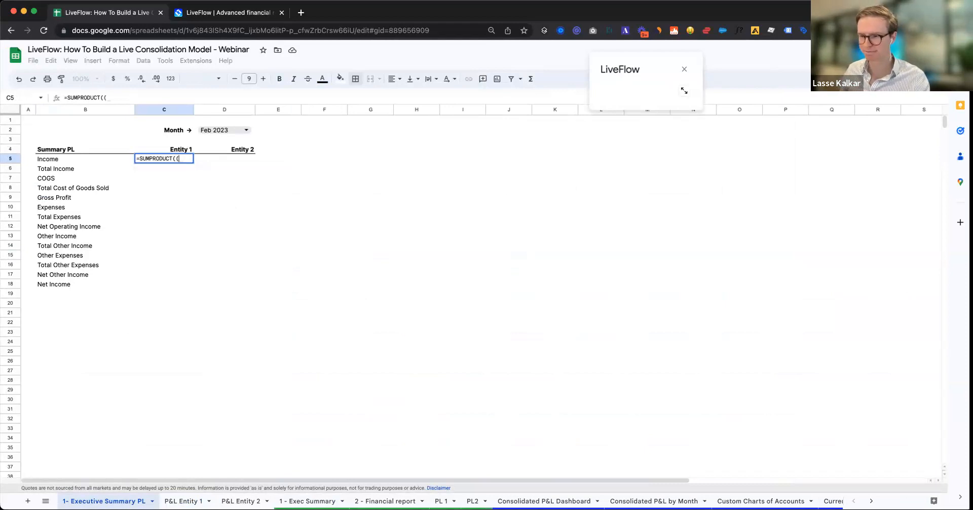
Step: Reference the Mapped account column in P&L Entity 1 as the absolute, open-ended range $C$11:$C in the first condition
click(187, 501)
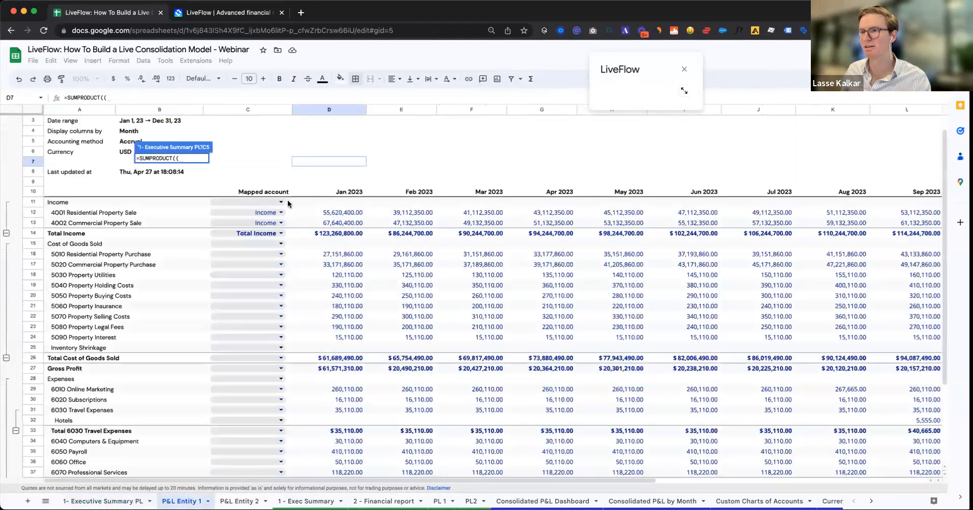
drag(287, 199, 283, 291)
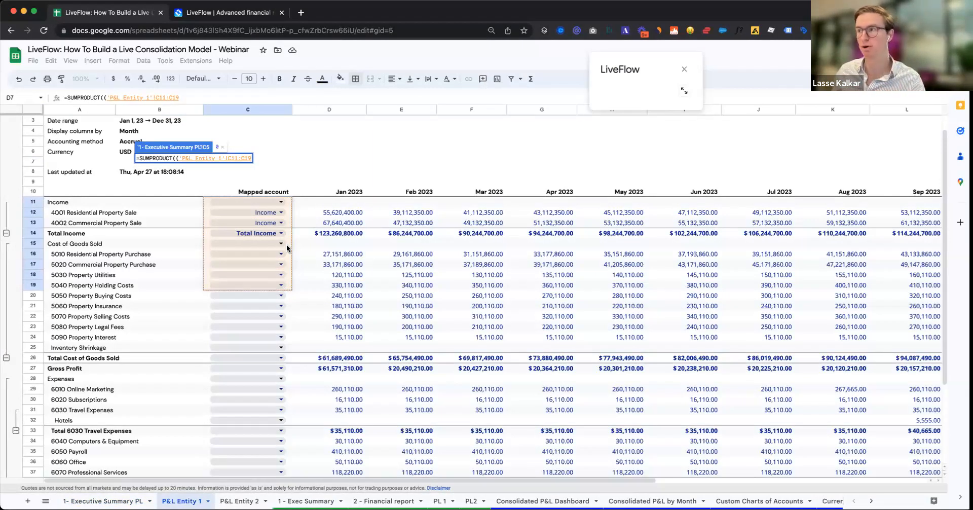
key(BackSpace)
key(BackSpace)
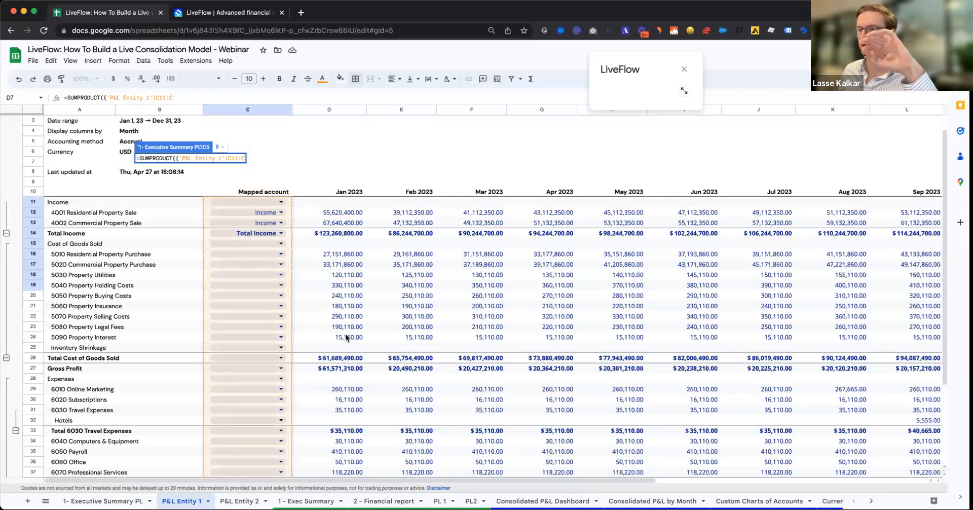
scroll(345, 334, down, 5)
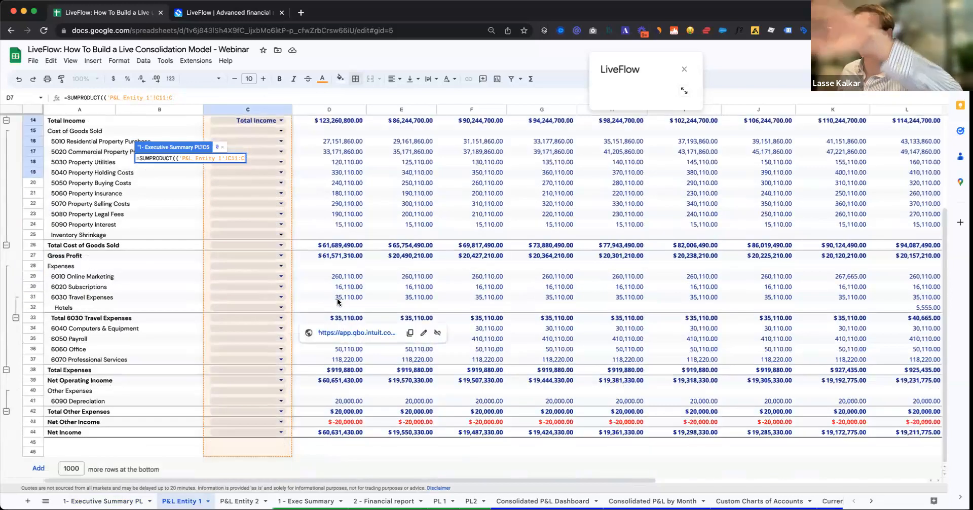
scroll(340, 294, up, 5)
key(F4)
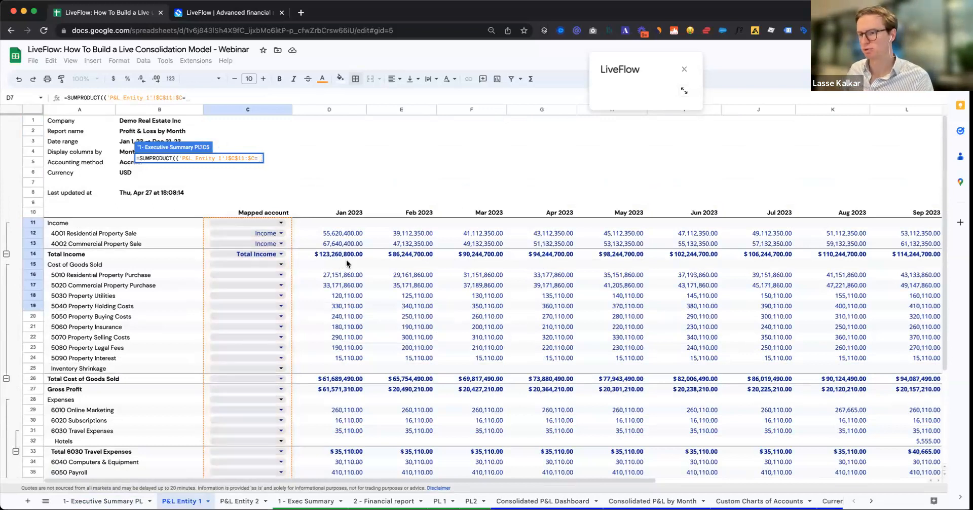
Step: Match the mapped-account range against the summary's Income label using =$B5, and close the first condition
text(=)
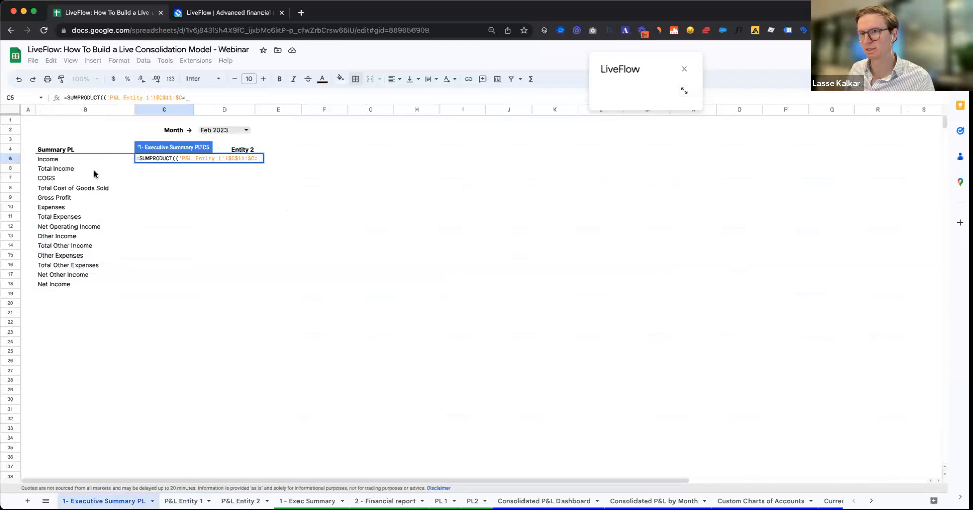
click(57, 158)
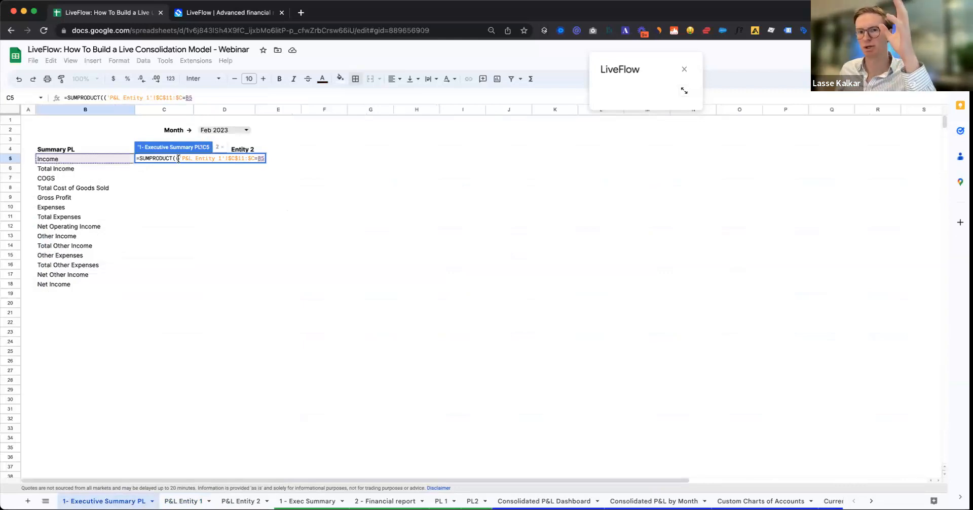
click(258, 159)
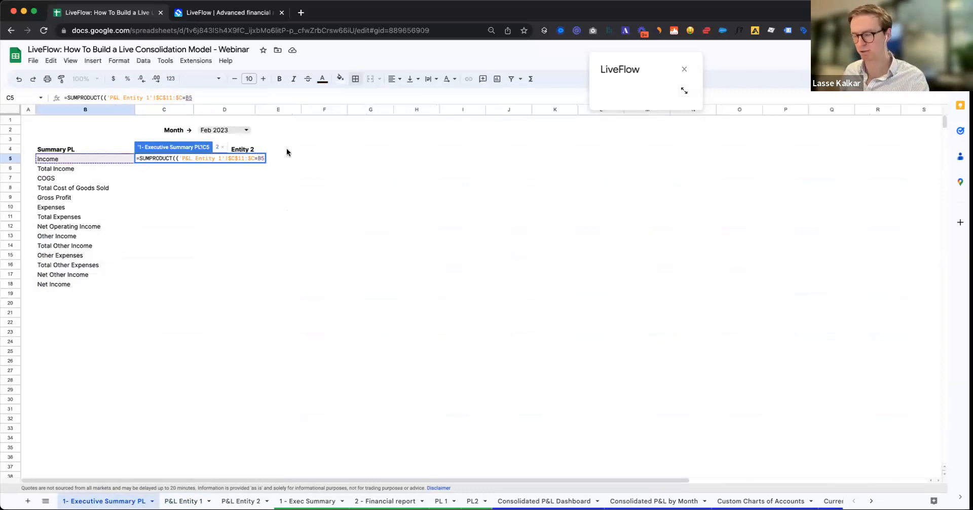
text($B5)
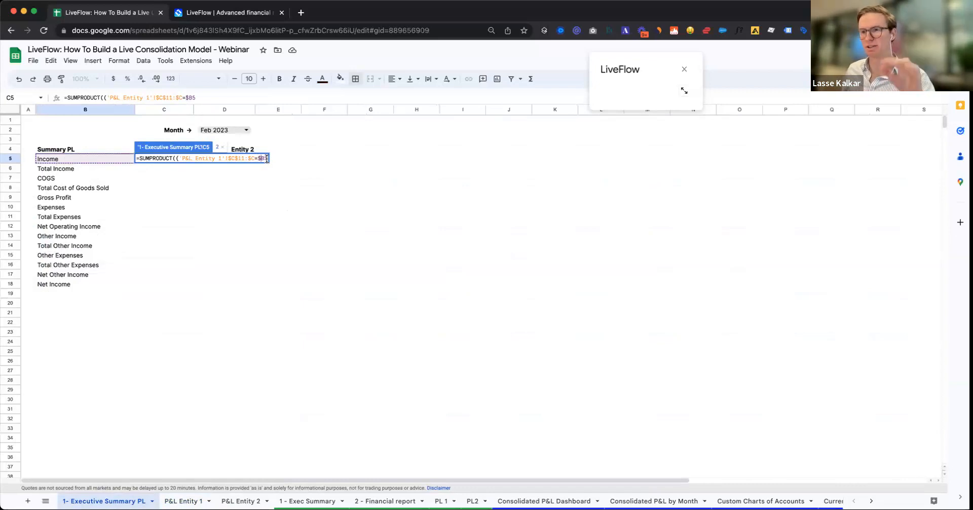
text())
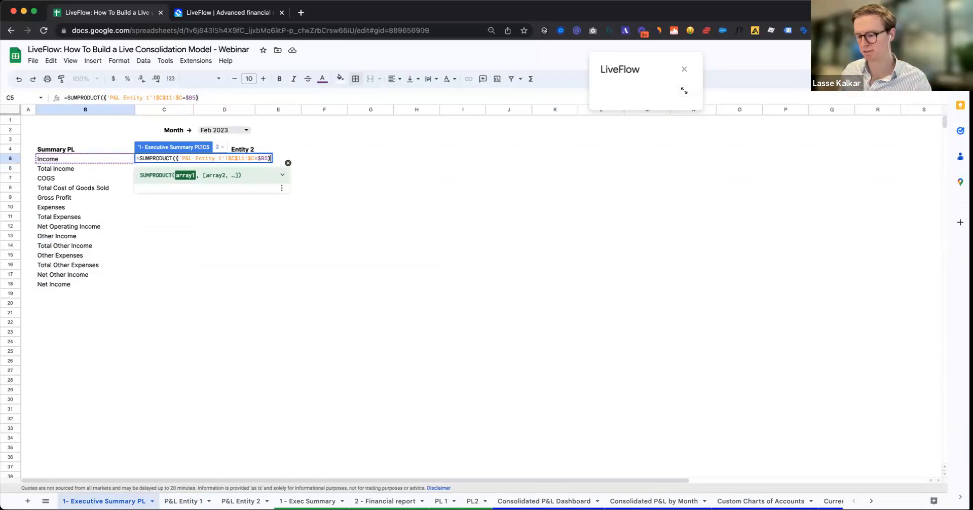
Step: Multiply by a second condition that references the month header row of P&L Entity 1 as the absolute, open-ended range $D$10:$10
text(*)
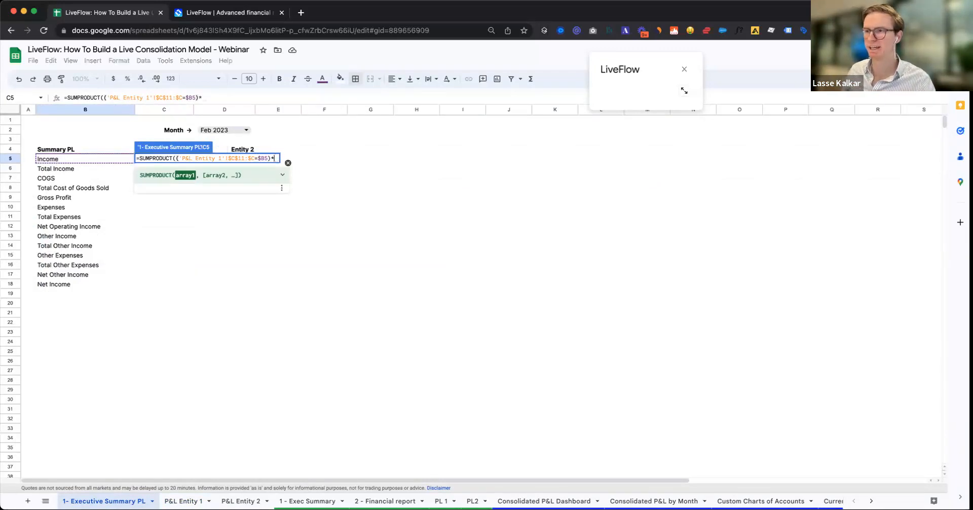
text(()
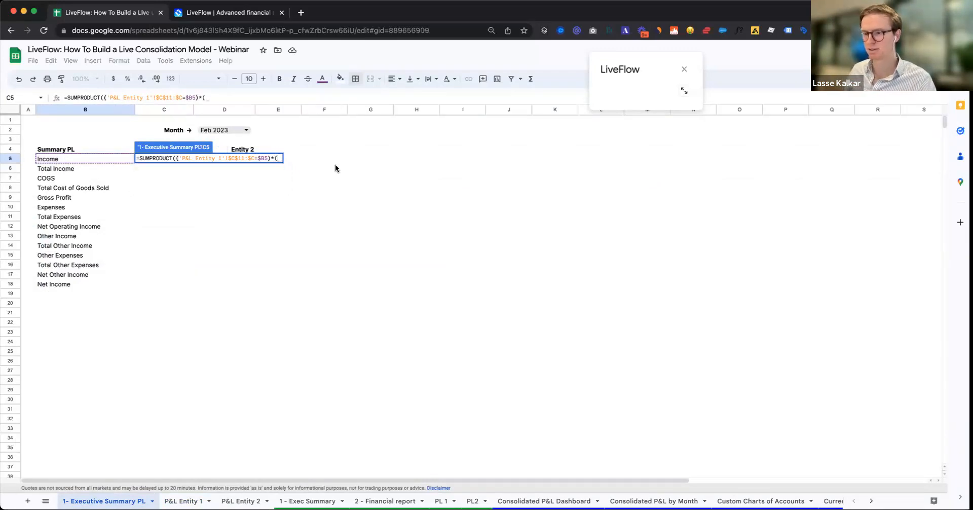
click(184, 501)
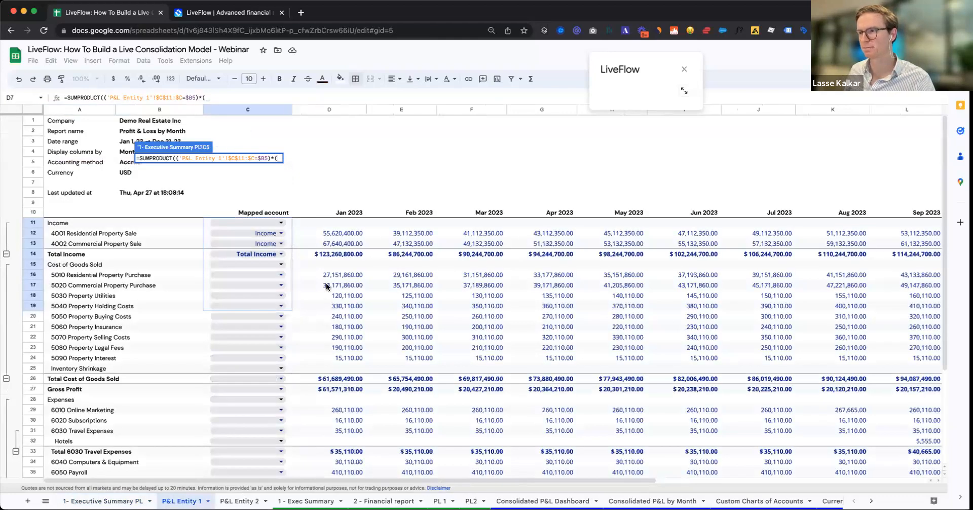
drag(332, 213, 746, 213)
scroll(497, 213, right, 5)
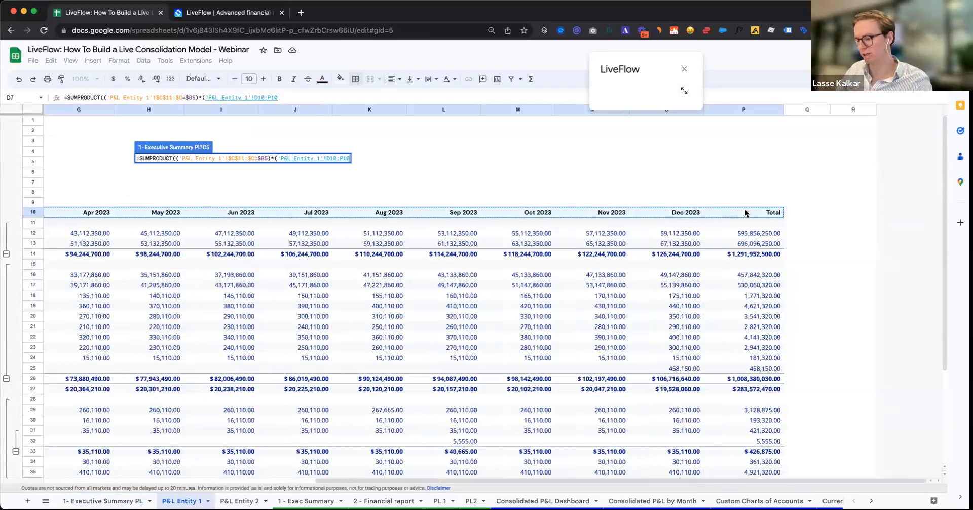
key(BackSpace)
key(BackSpace)
key(BackSpace)
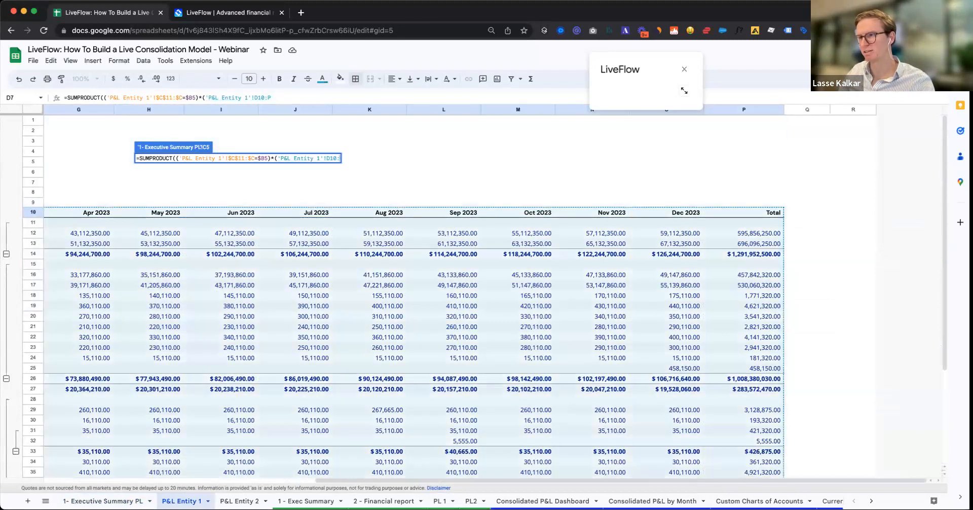
text(10)
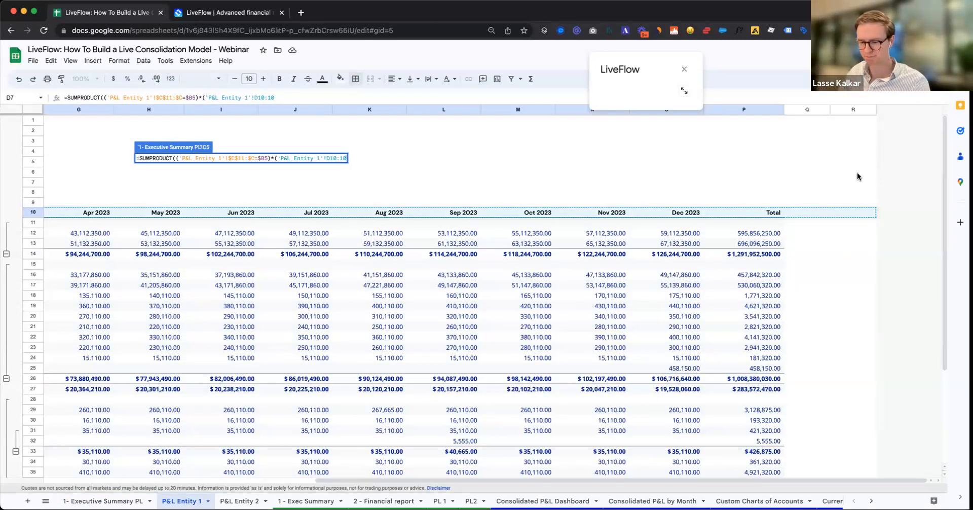
key(F4)
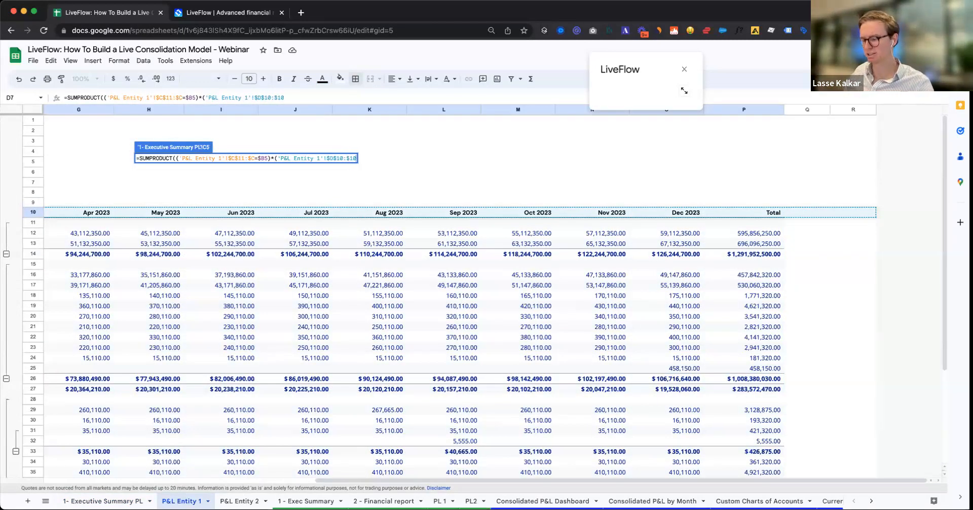
Step: Match the month header range against the selected month using =$D$2 on 1- Executive Summary PL, and close the second condition
text(=)
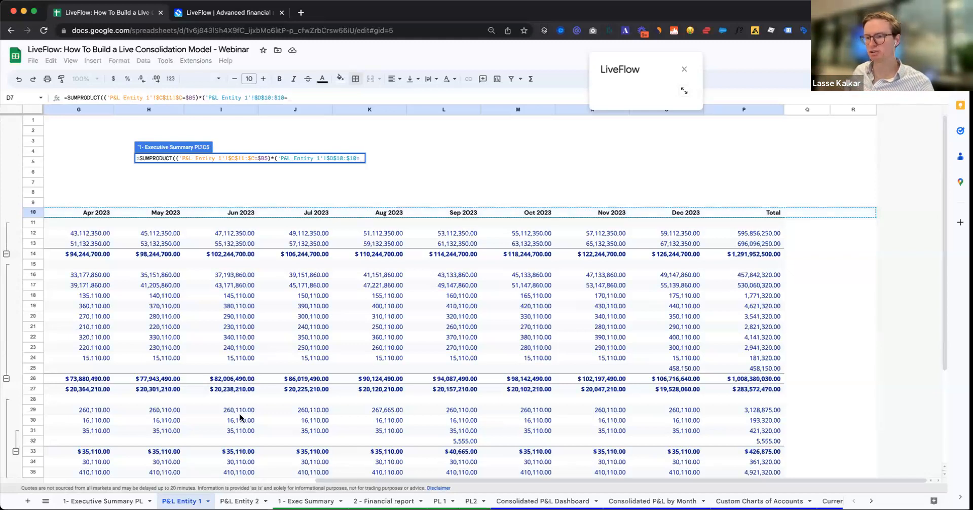
click(104, 501)
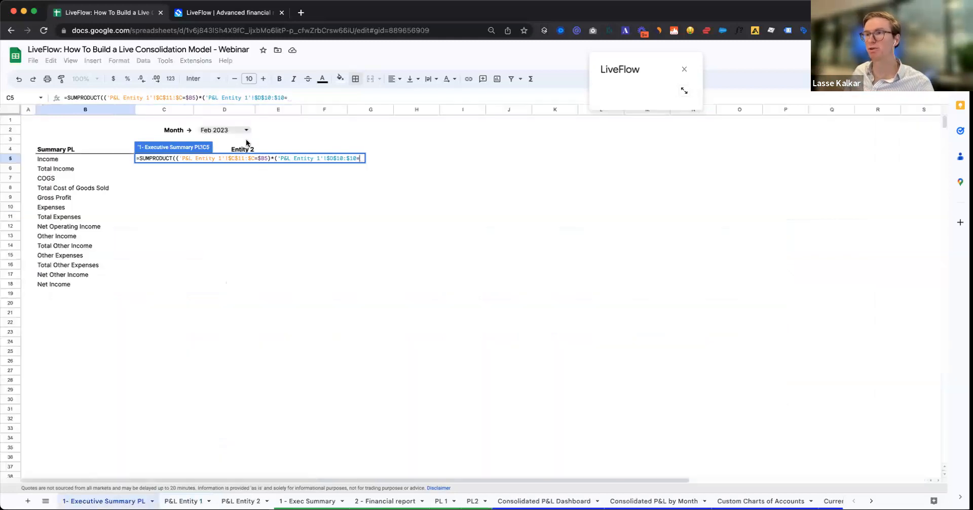
click(236, 130)
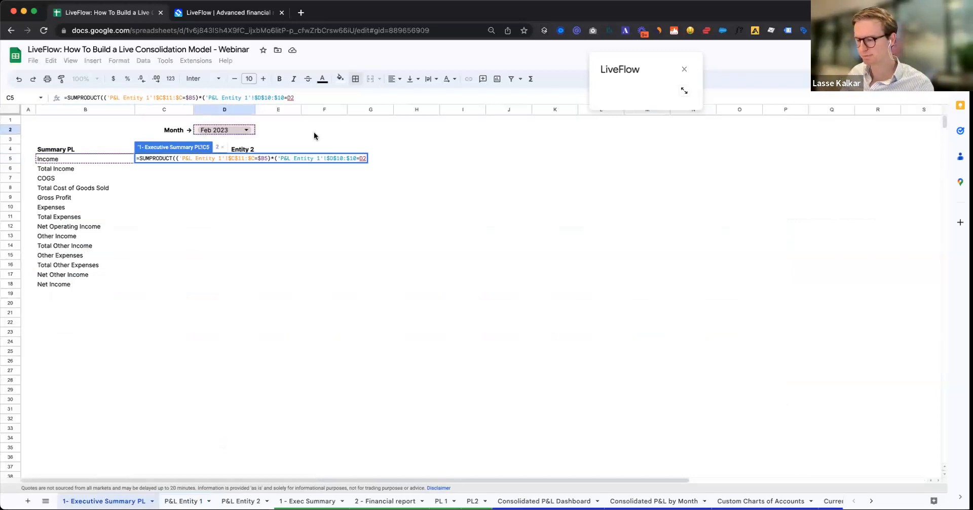
text())
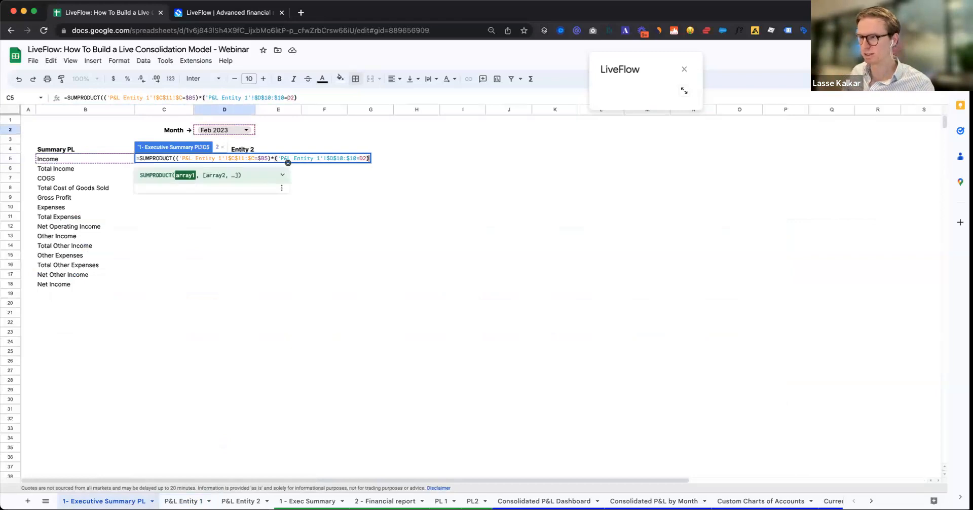
click(363, 158)
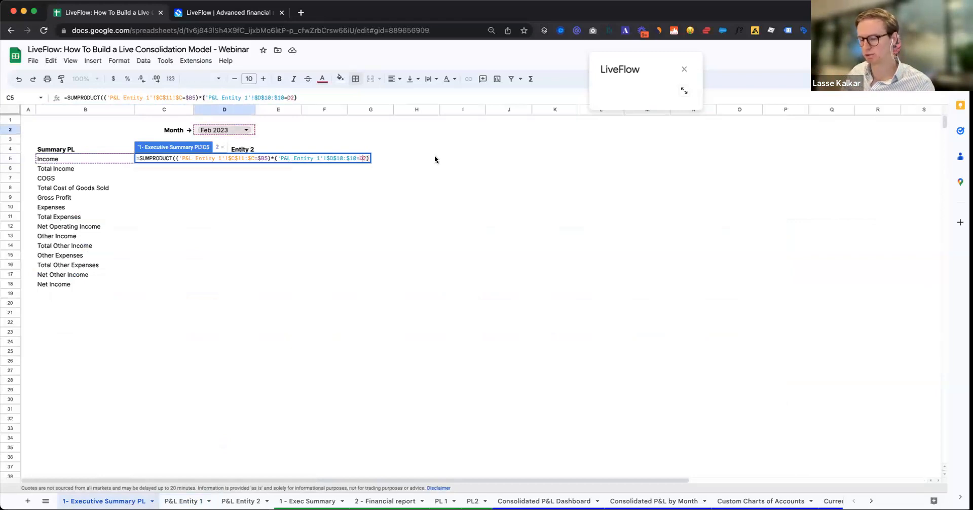
key(F4)
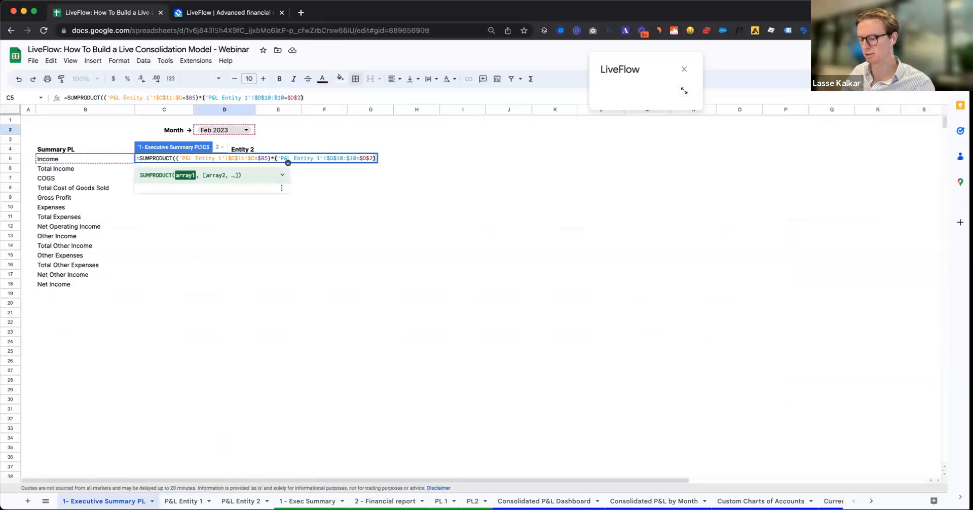
Step: Multiply by a third array that references the monthly amounts in P&L Entity 1 as the open-ended range D11:R
text(*)
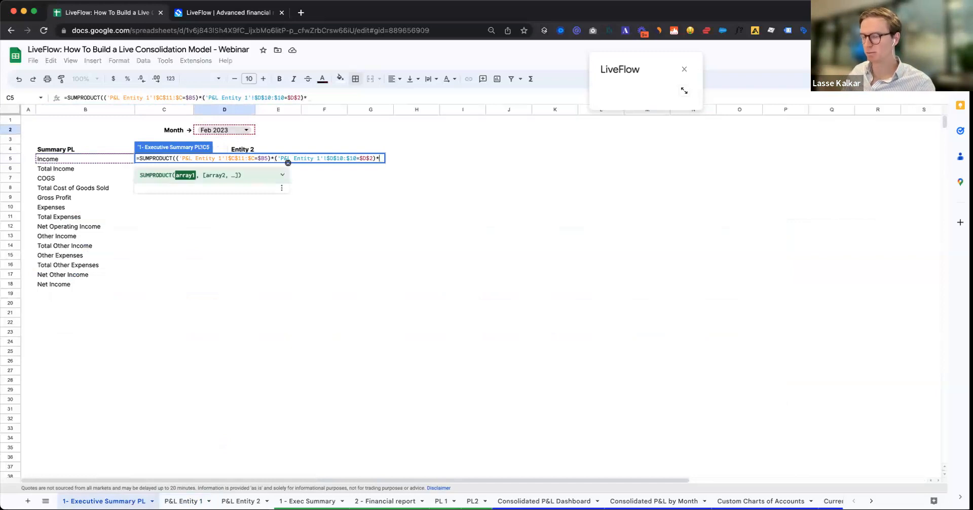
text(()
click(183, 501)
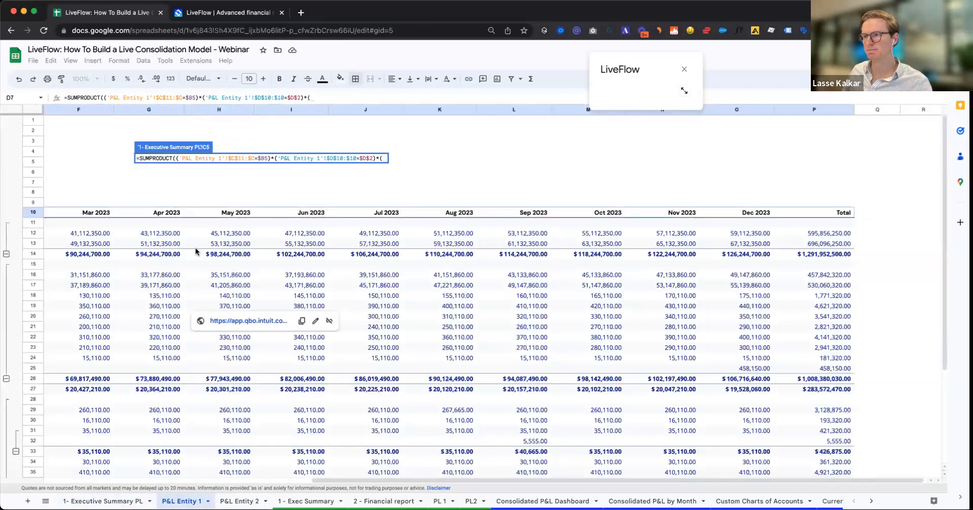
scroll(197, 252, left, 8)
scroll(328, 215, down, 1)
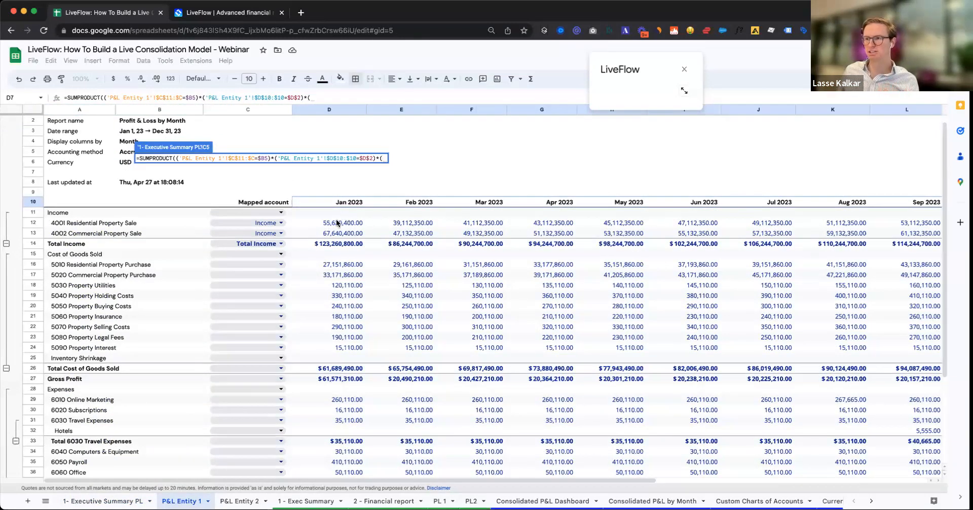
drag(335, 204, 853, 215)
scroll(476, 213, right, 9)
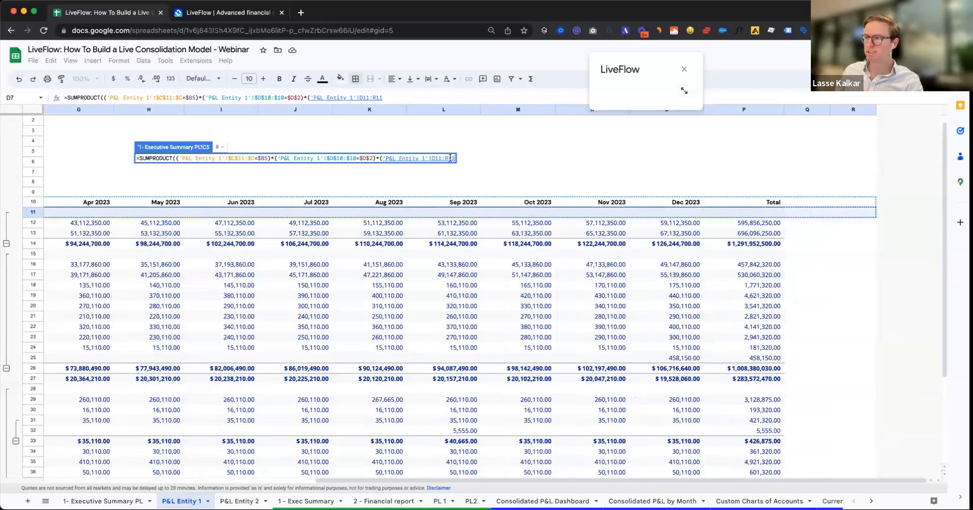
key(BackSpace)
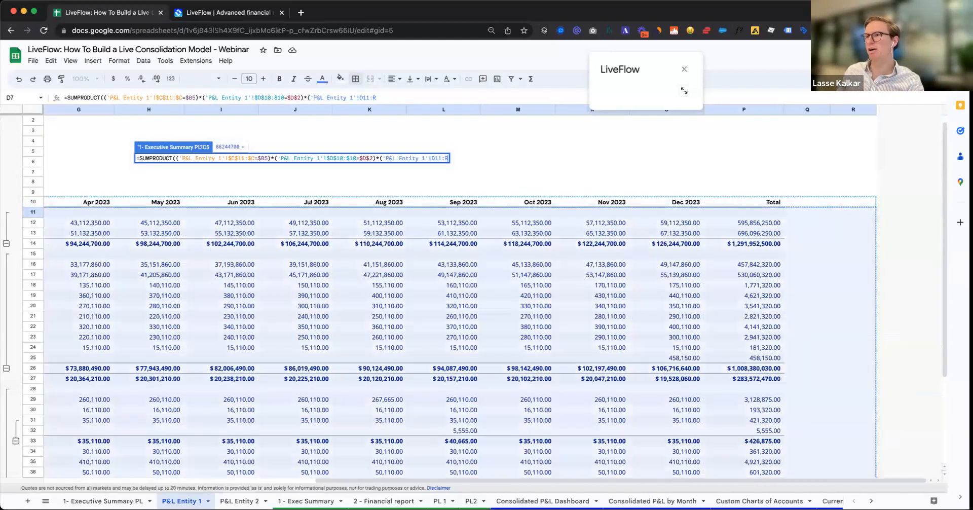
Step: Make the amounts range absolute as $D$11:$R, close the SUMPRODUCT and commit the formula
scroll(859, 294, down, 5)
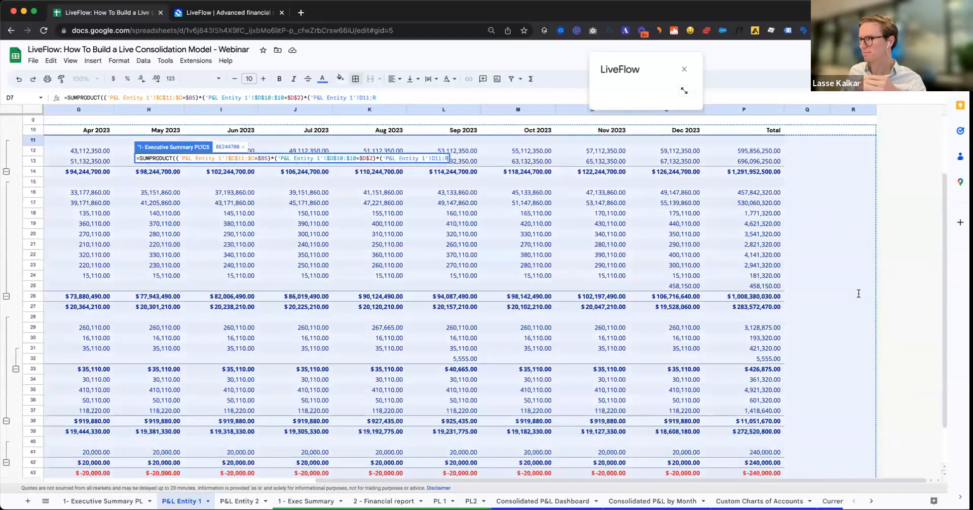
scroll(859, 294, up, 6)
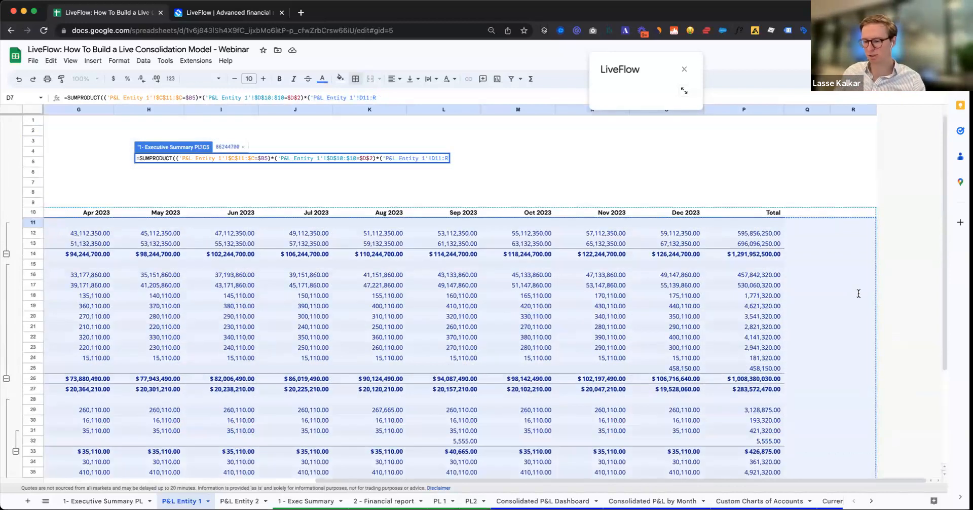
key(F4)
text()))
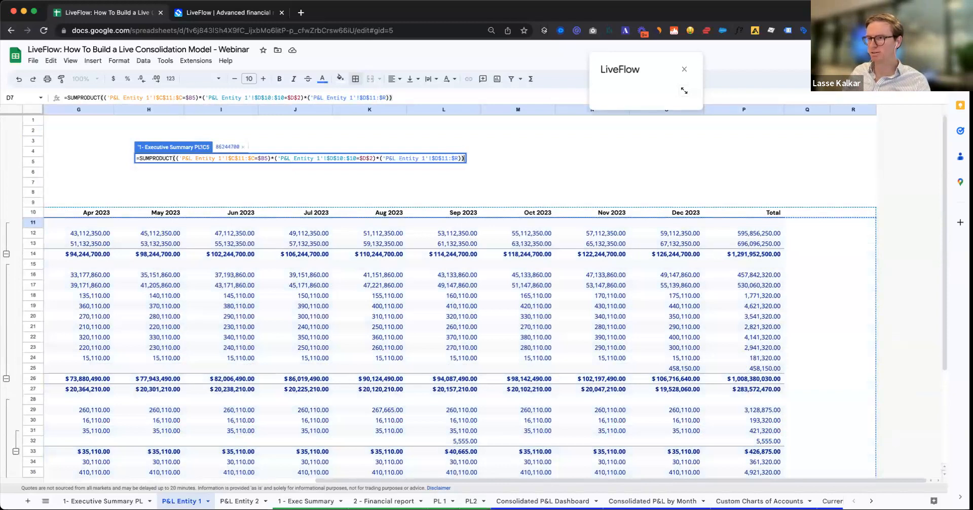
key(Return)
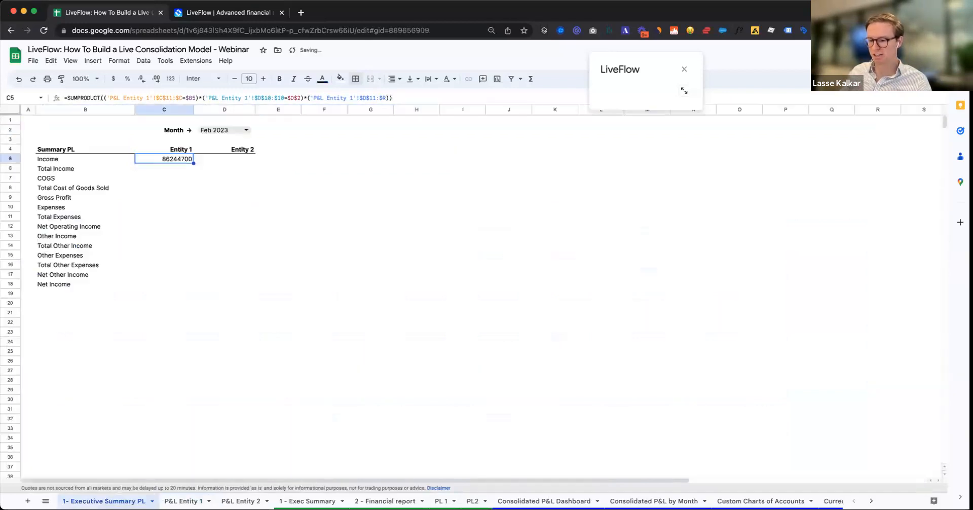
Step: Format the Entity 1 Income result as dollar currency without decimal places
click(142, 78)
click(142, 78)
click(216, 179)
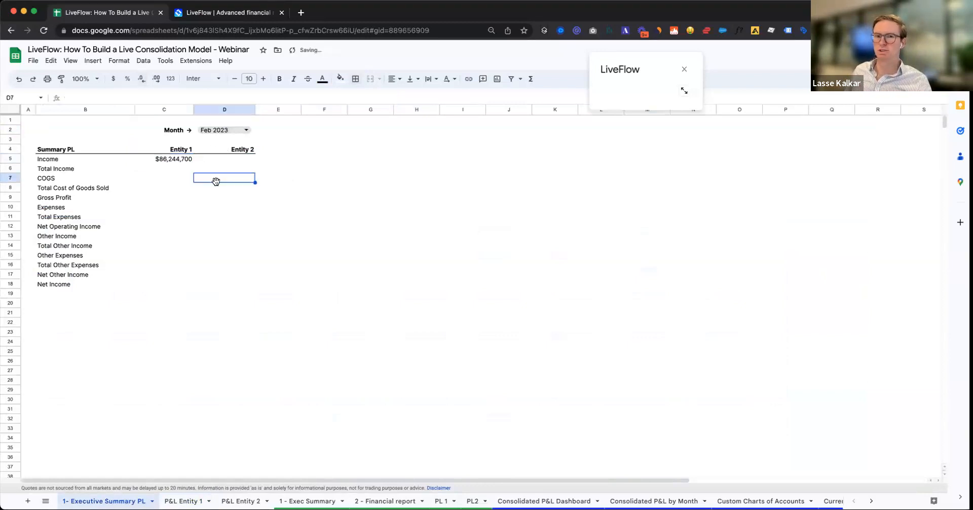
Step: Set the summary month to Jan 2023 and select the Entity 1 Income cell
click(178, 159)
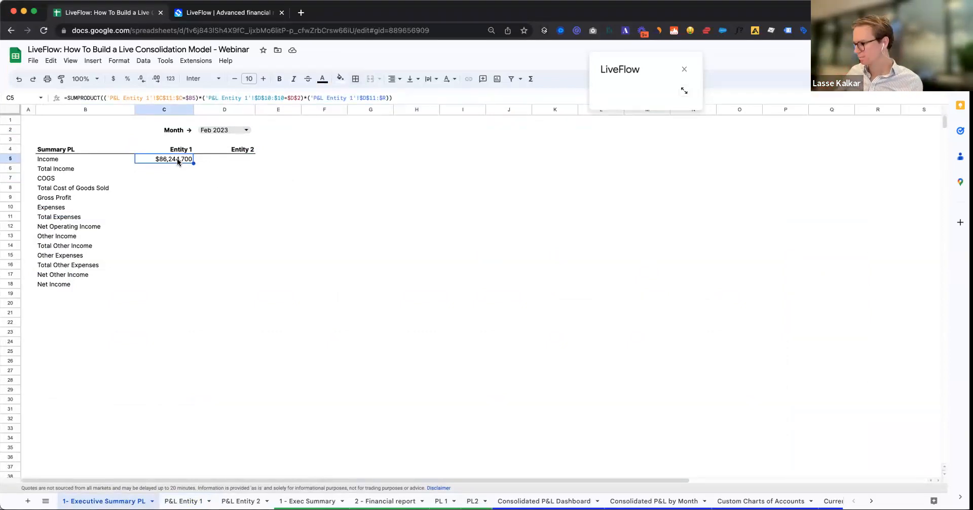
click(226, 160)
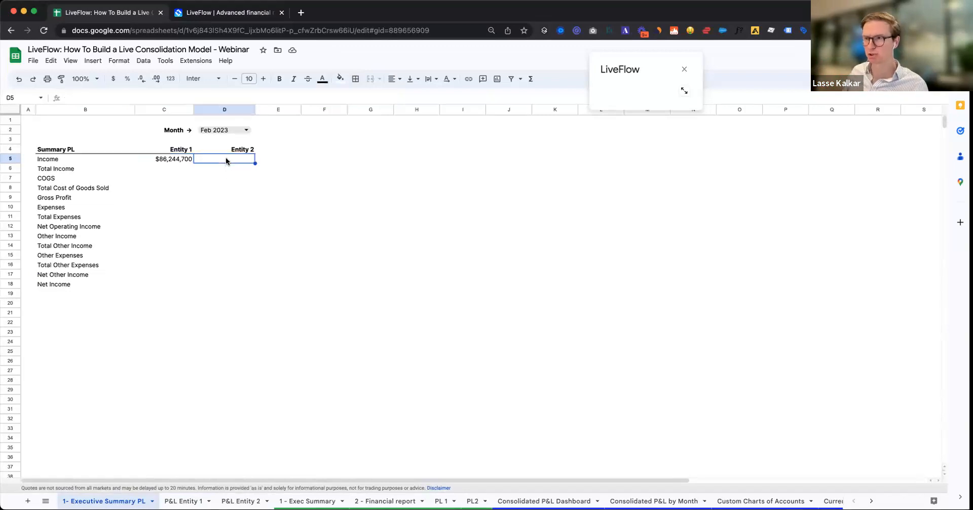
click(174, 156)
click(246, 130)
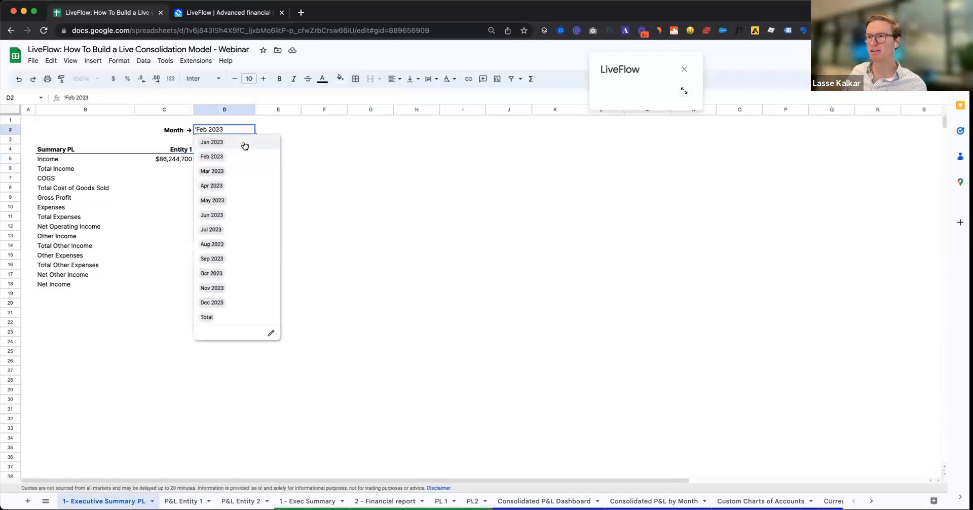
click(243, 144)
click(179, 159)
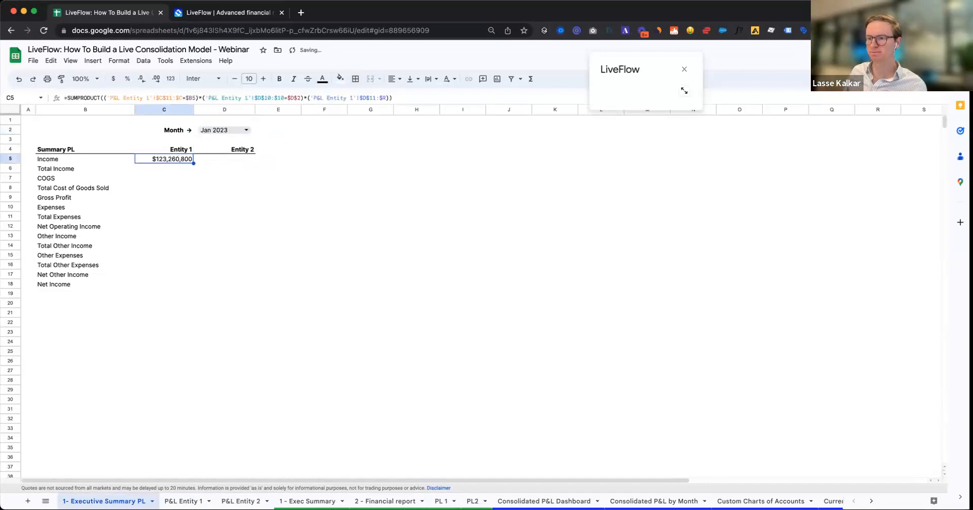
Step: Examine the Income-mapped accounts and their Jan 2023 amounts in P&L Entity 1
click(182, 501)
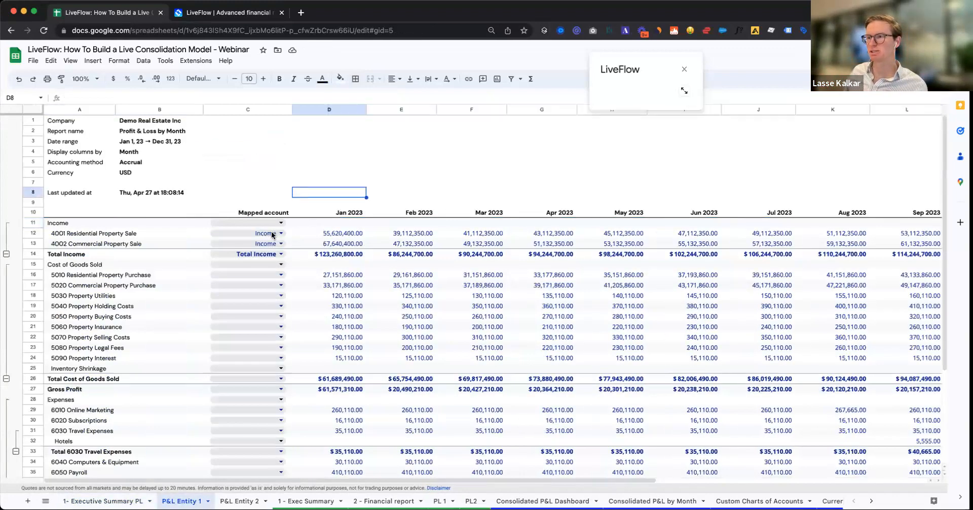
click(300, 236)
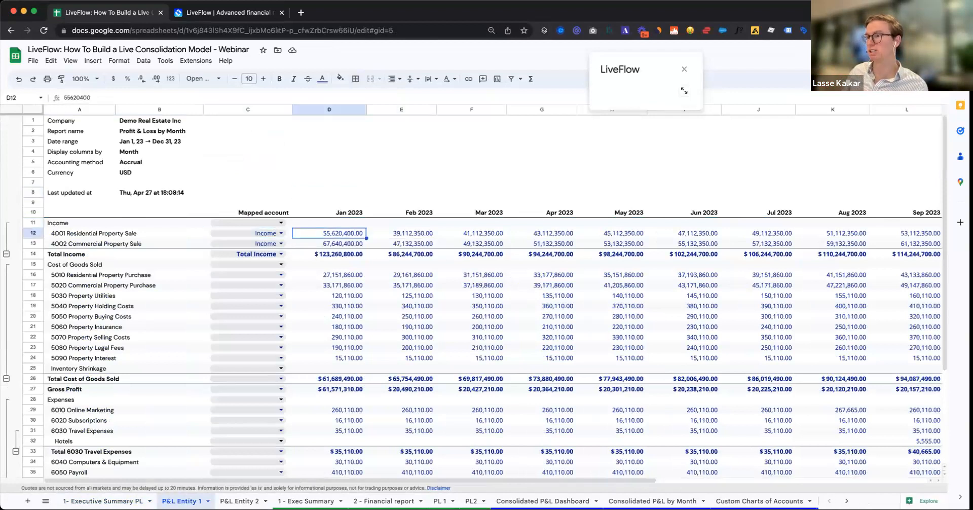
key(Up)
key(Up)
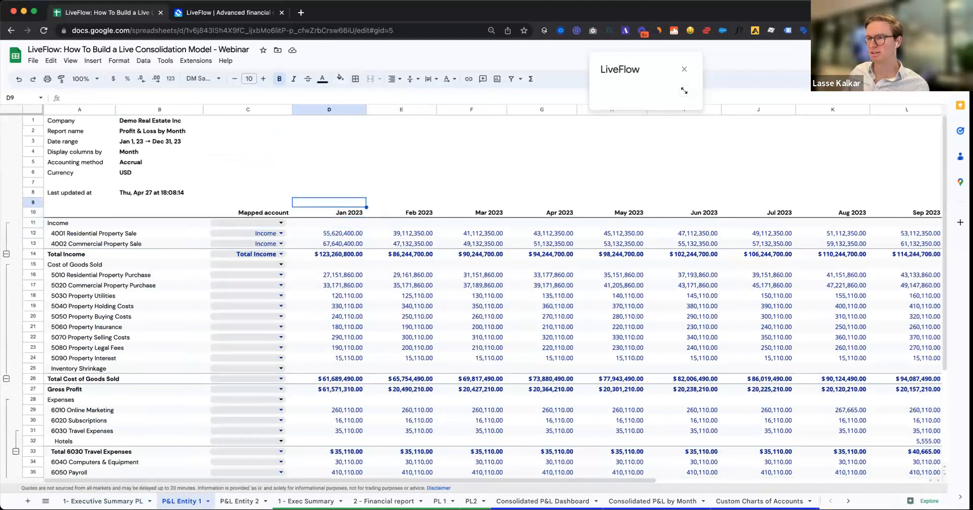
key(Right)
key(Down)
key(Up)
key(Left)
key(Left)
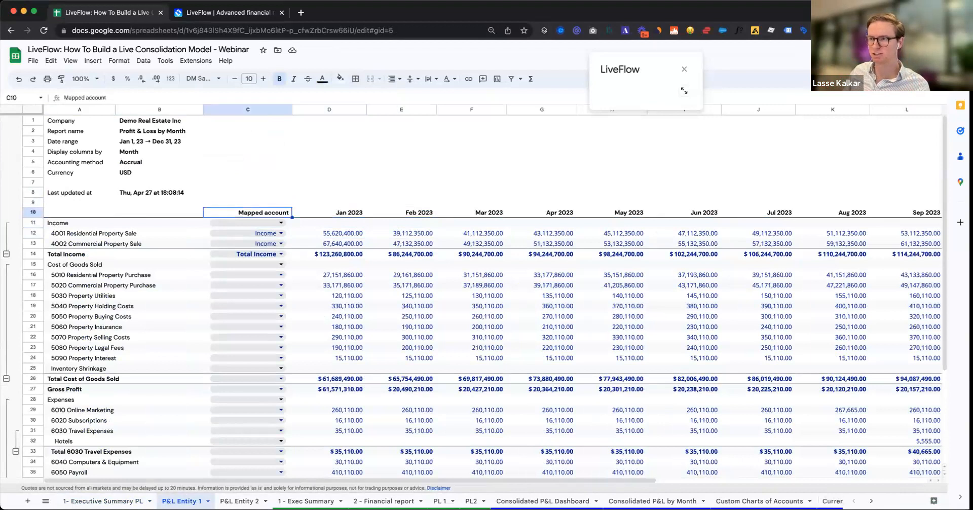
Step: Add a check formula in D7 of P&L Entity 1 that sums the two Jan 2023 property sale amounts with =SUM(D12:D13)
key(Up)
key(Up)
key(Up)
key(Right)
text(=SUM()
key(Down)
key(Down)
key(Down)
key(Down)
key(Down)
key(shift+Down)
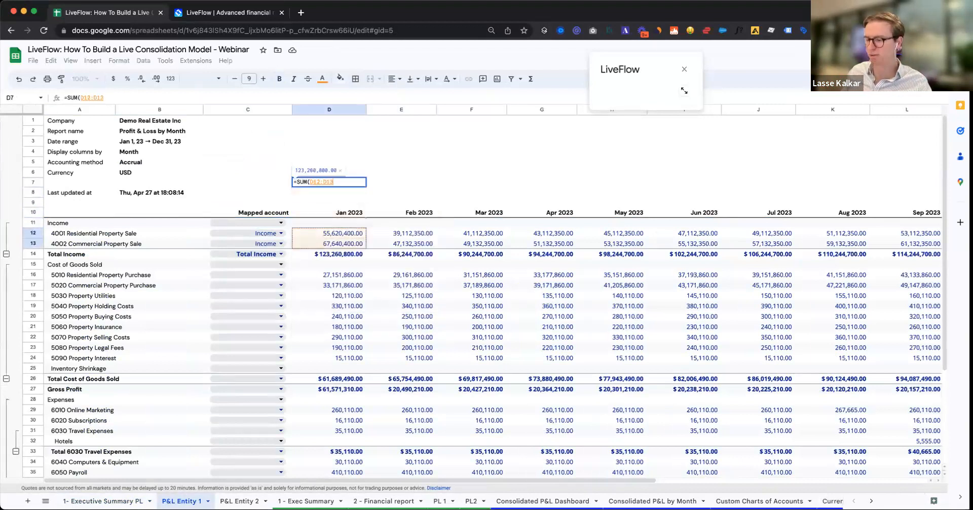
key(Return)
key(Up)
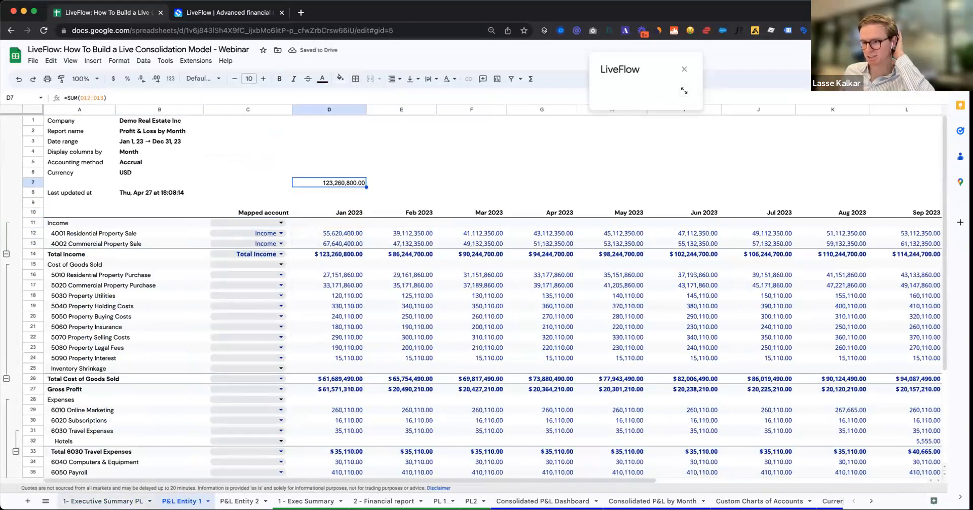
Step: Return to 1- Executive Summary PL and select the Entity 1 Income result for comparison with the check sum
click(103, 502)
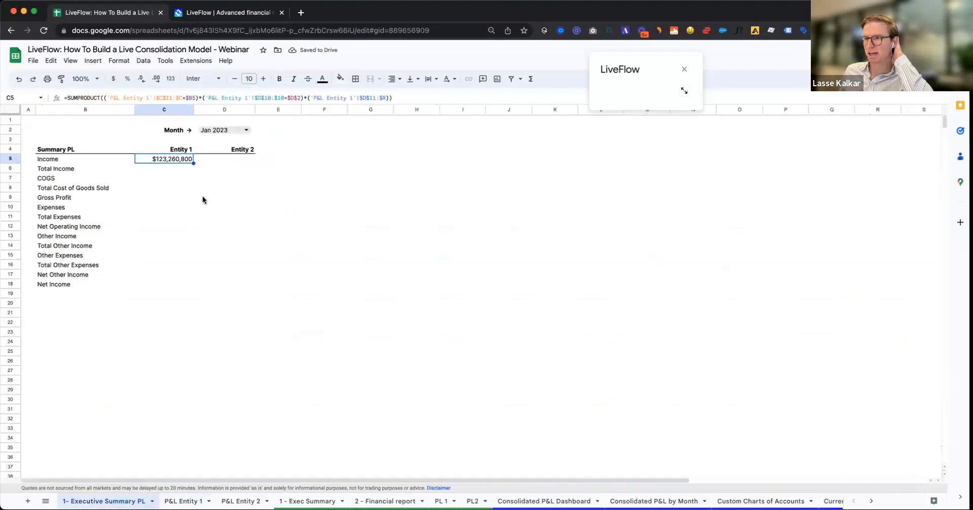
click(202, 168)
click(161, 159)
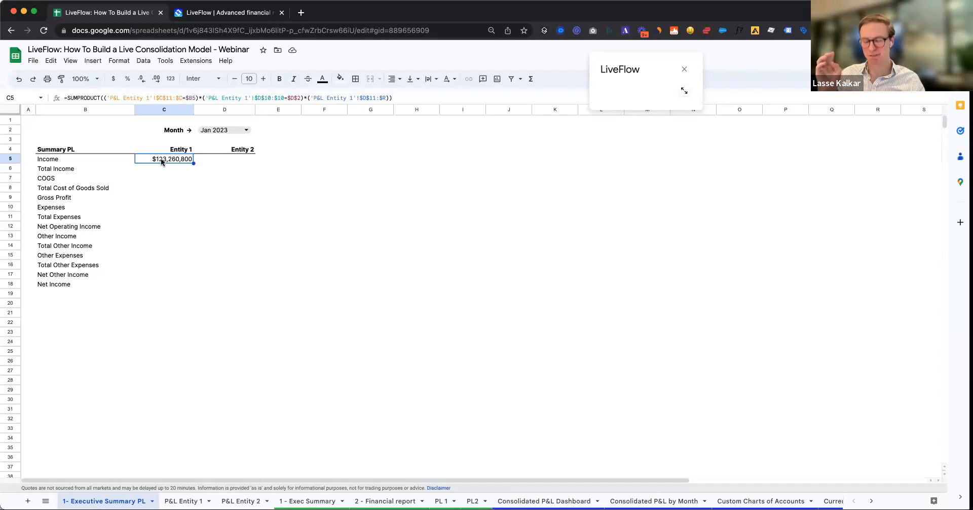
Step: Open chat.openai.com in a new browser tab and choose the GPT-4 model for a new chat
key(super+t)
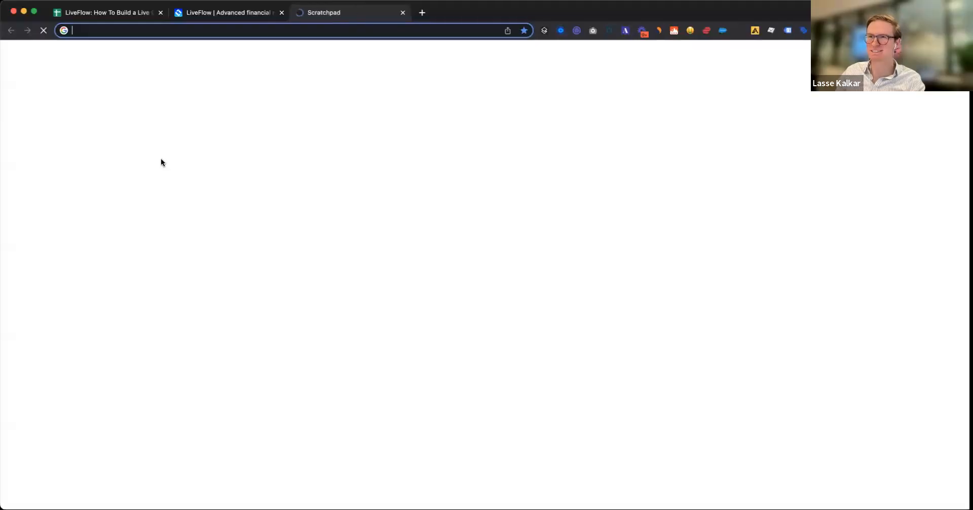
text(h)
key(BackSpace)
text(chat.openai.com)
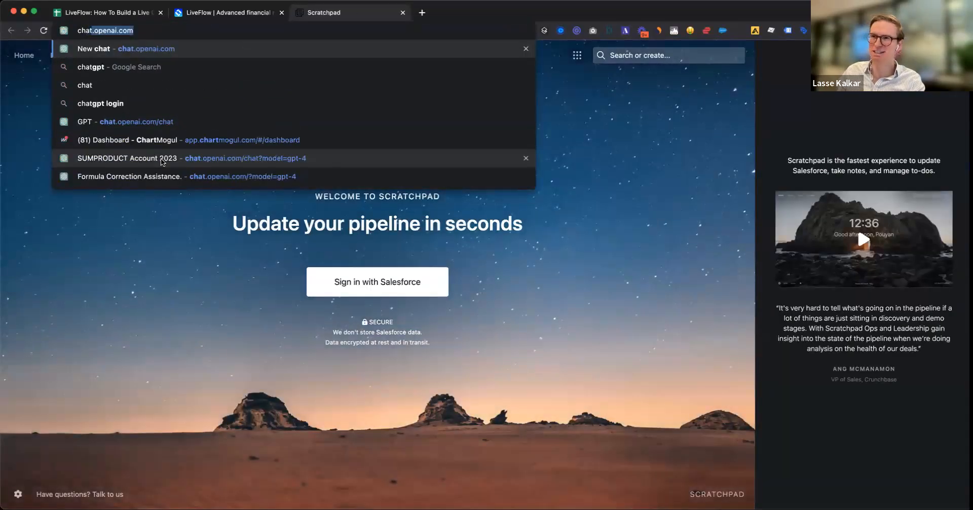
key(Return)
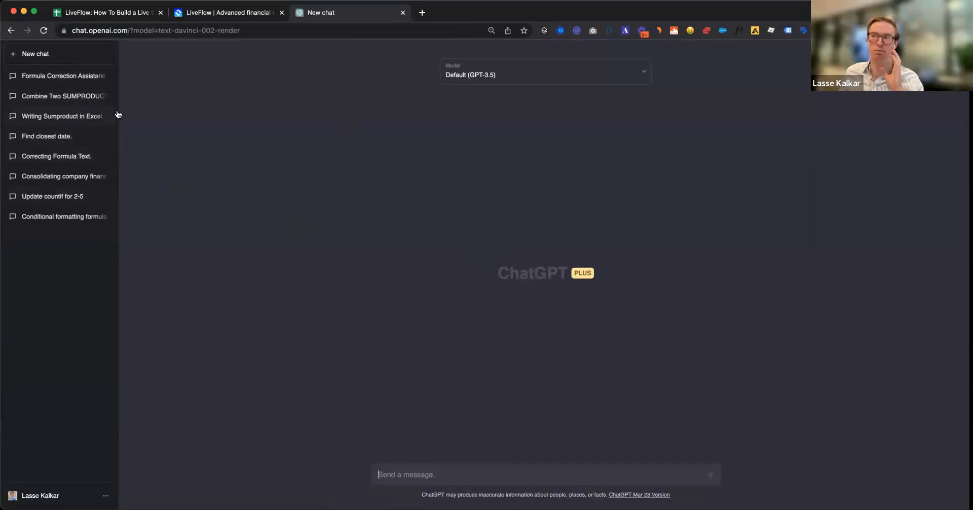
click(484, 81)
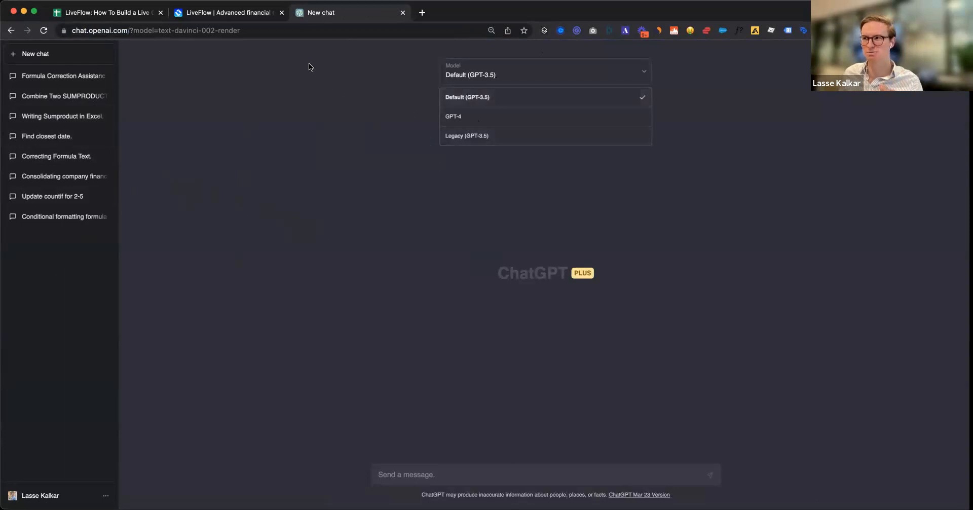
click(464, 120)
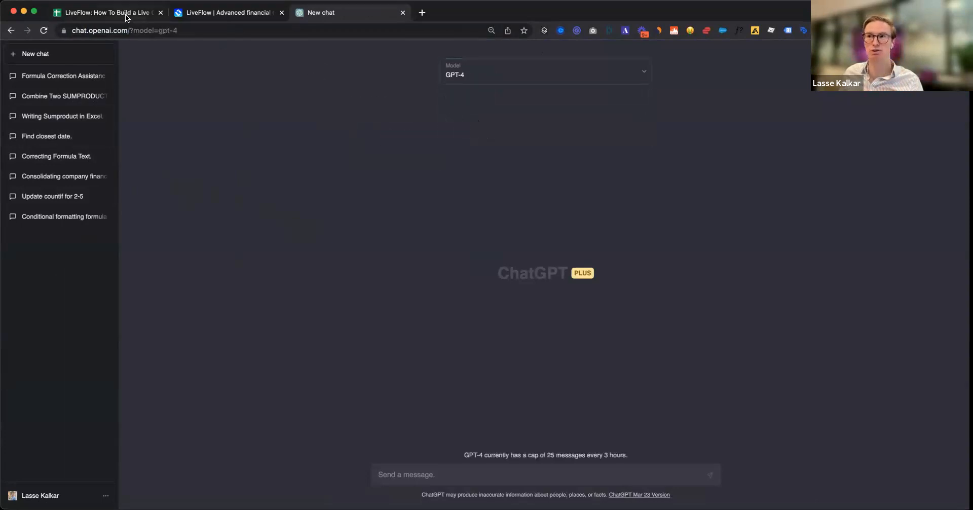
Step: Back in the Google Sheets summary, remove the opening parenthesis before the first condition of the Entity 1 Income formula
click(127, 18)
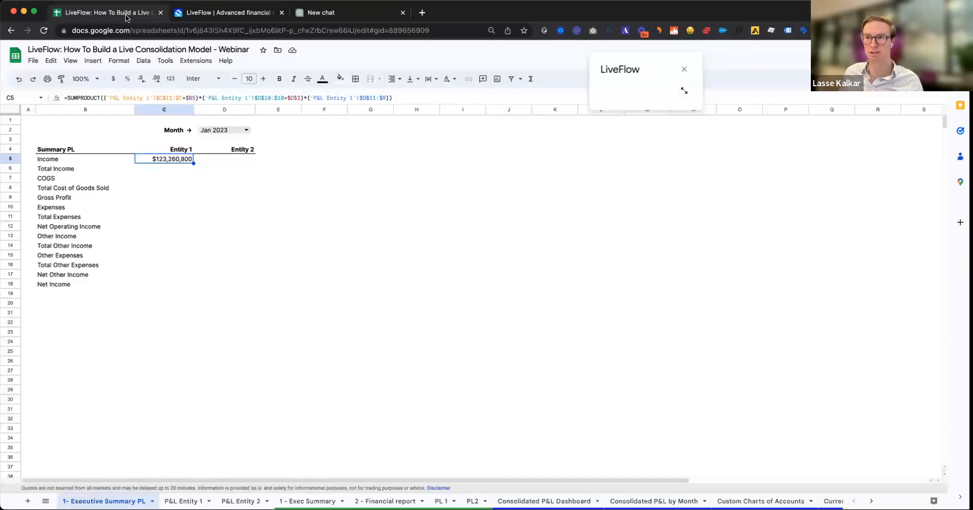
double_click(185, 160)
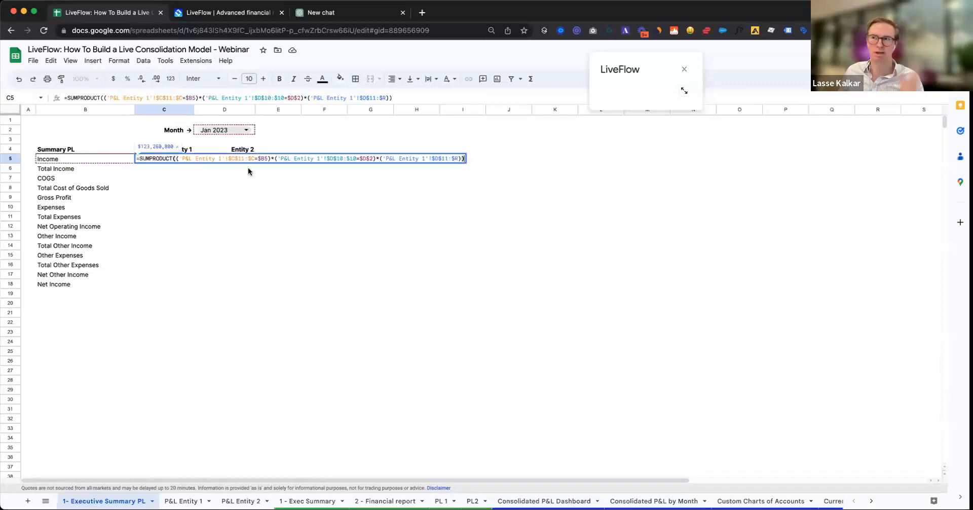
click(178, 160)
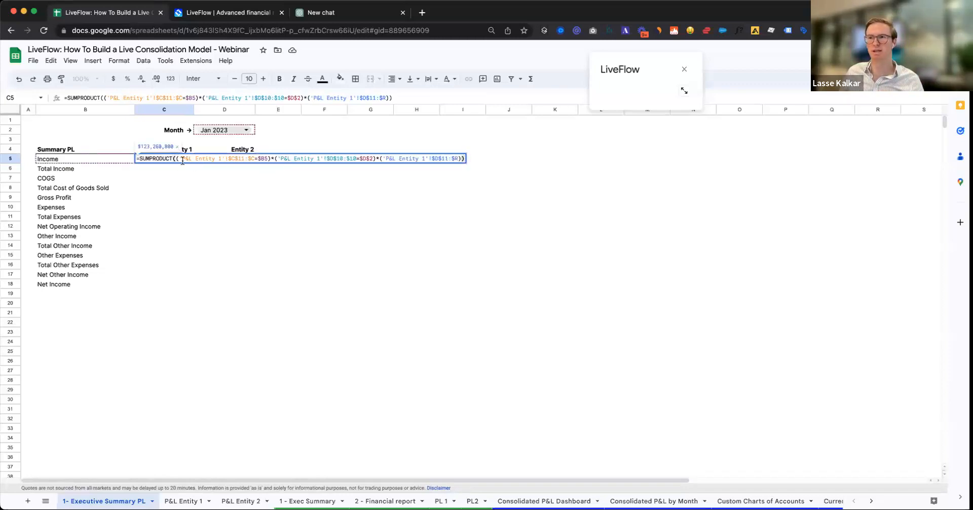
key(BackSpace)
key(Return)
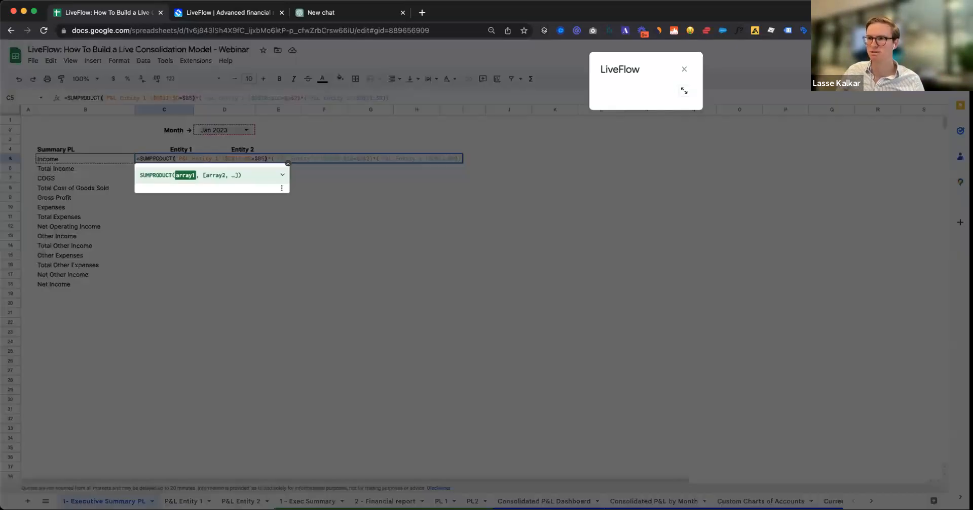
key(Return)
key(Down)
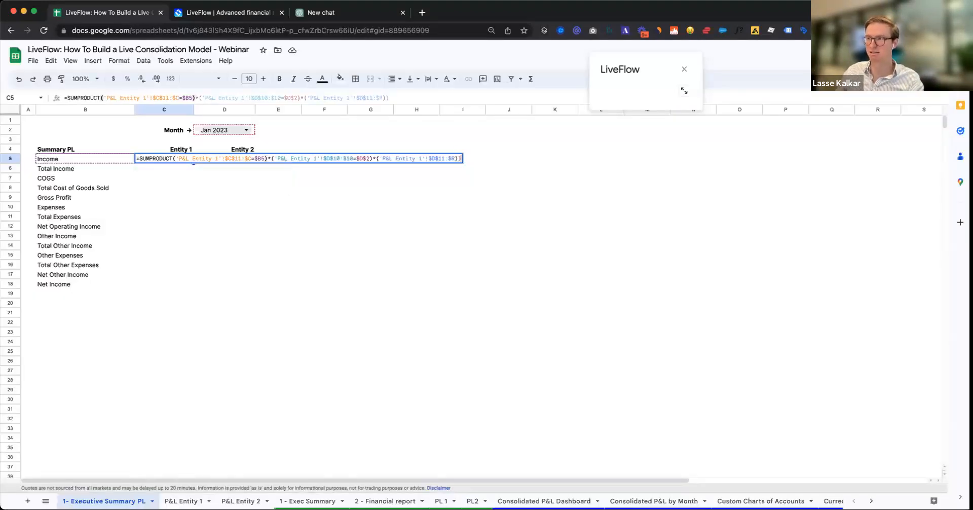
Step: Remove the final closing parenthesis from the Entity 1 Income formula and reopen the cell for editing
key(BackSpace)
key(Return)
key(Up)
key(Return)
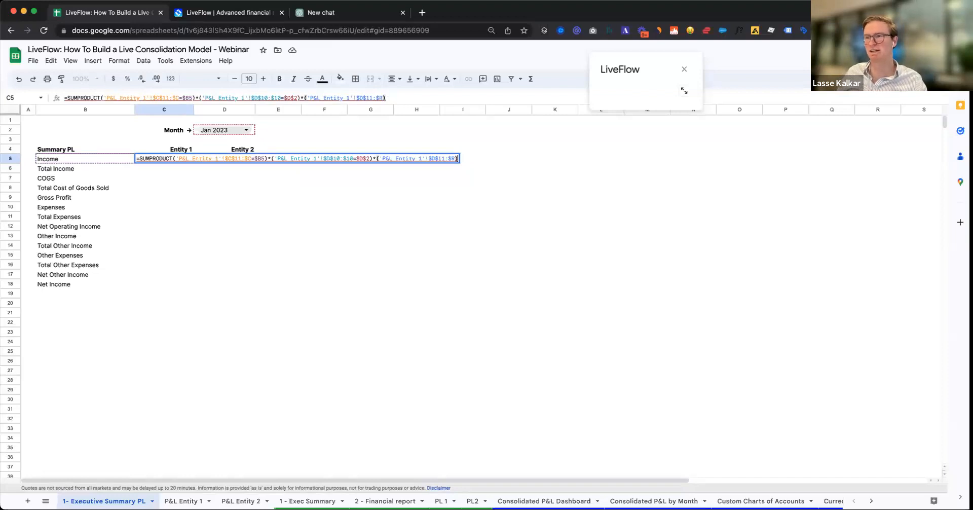
Step: Copy the whole broken Entity 1 Income formula and switch to the new ChatGPT chat
key(super+a)
key(super+c)
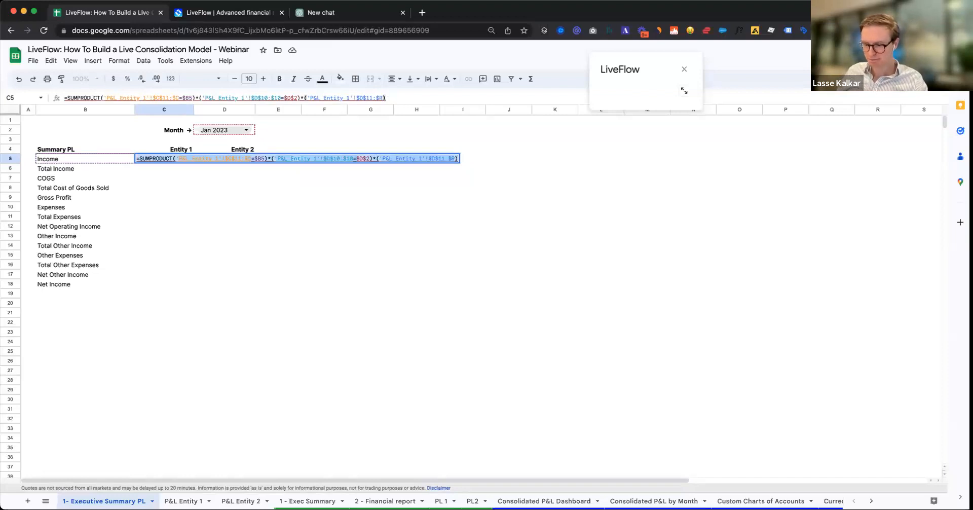
key(ctrl+Tab)
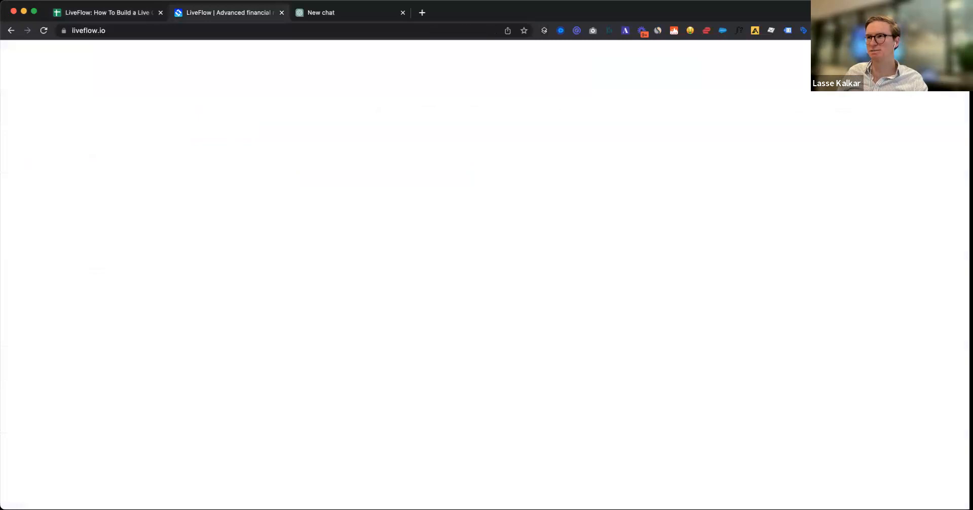
key(ctrl+Tab)
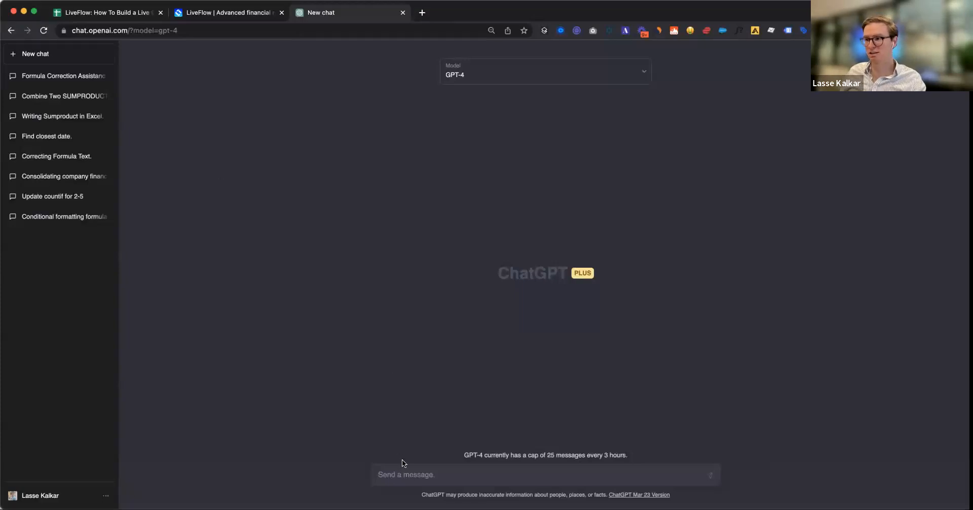
Step: Send ChatGPT "I have an issue in my formula:", followed by the copied formula and "Can you help, plz! :)"
text(I)
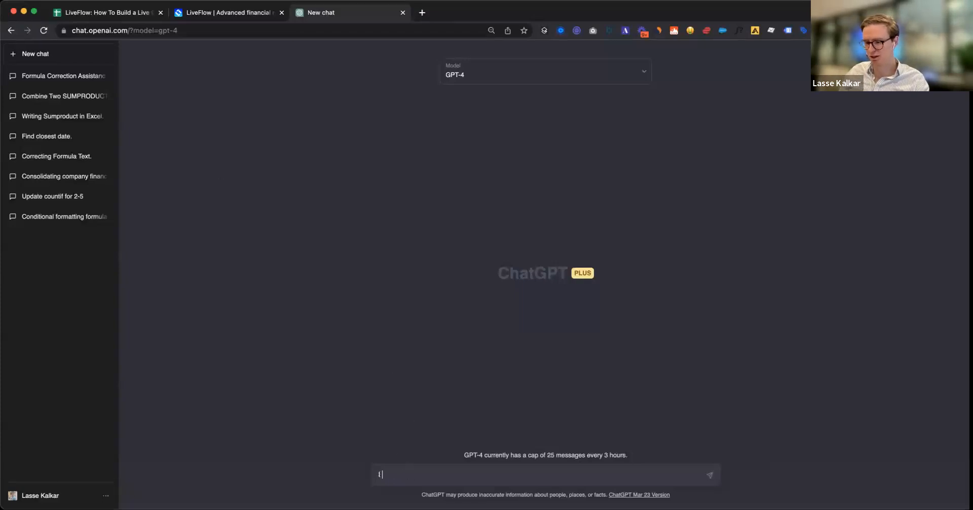
text( have an issue in my formula:)
key(shift+Return)
key(super+v)
key(shift+Return)
key(shift+Return)
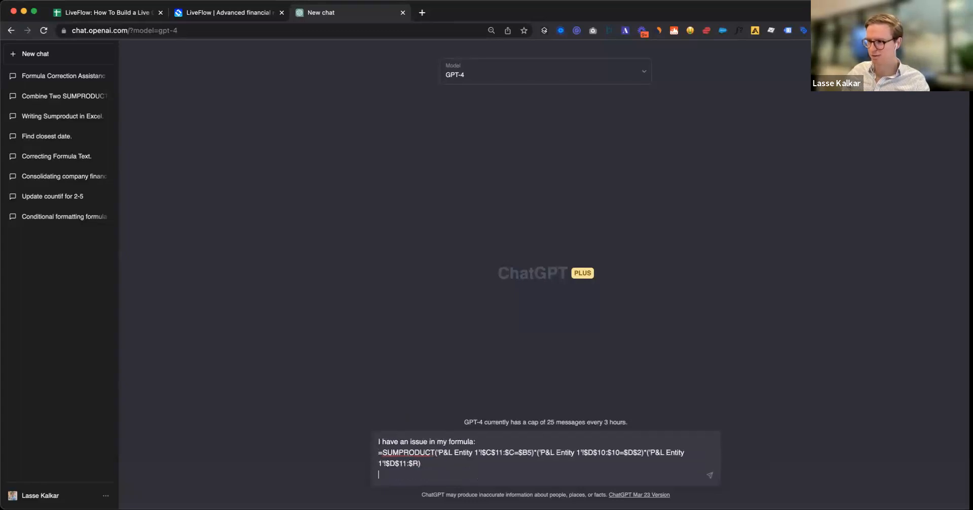
text(Can you help, plz! :))
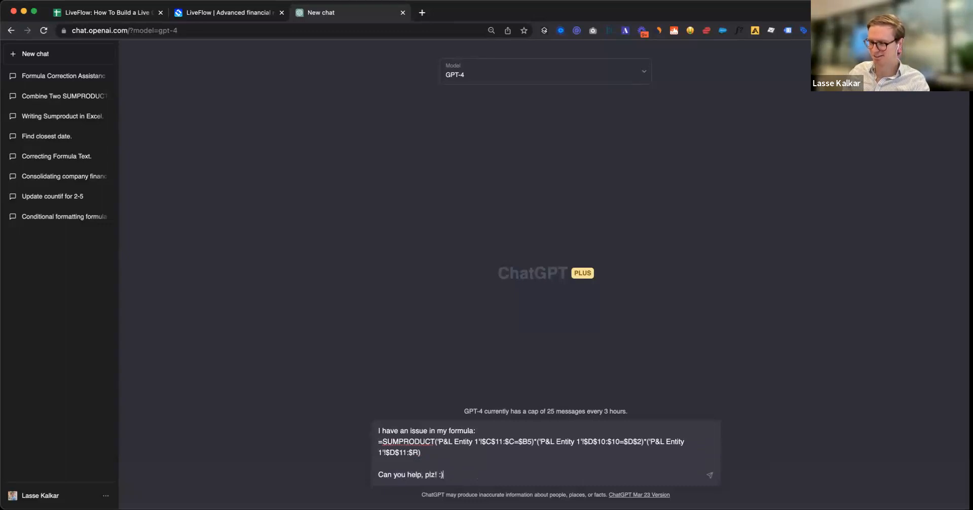
key(Return)
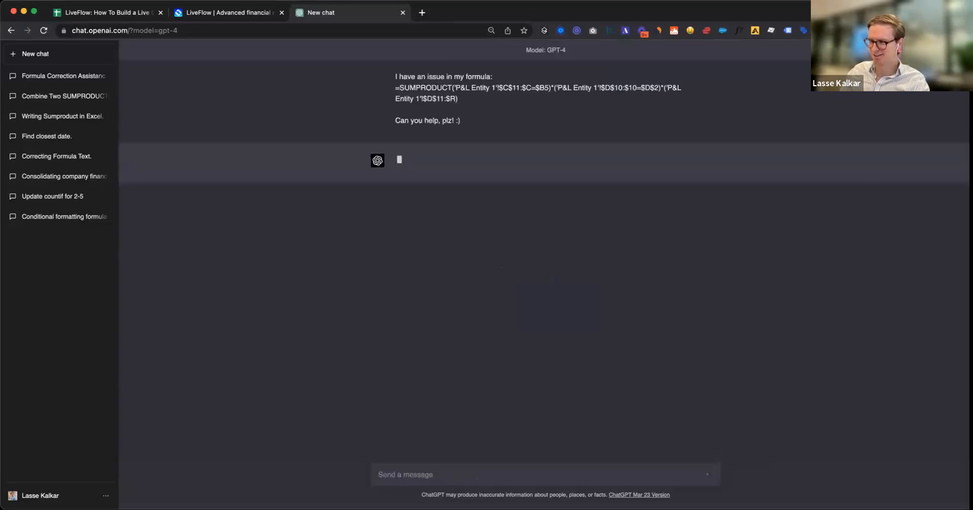
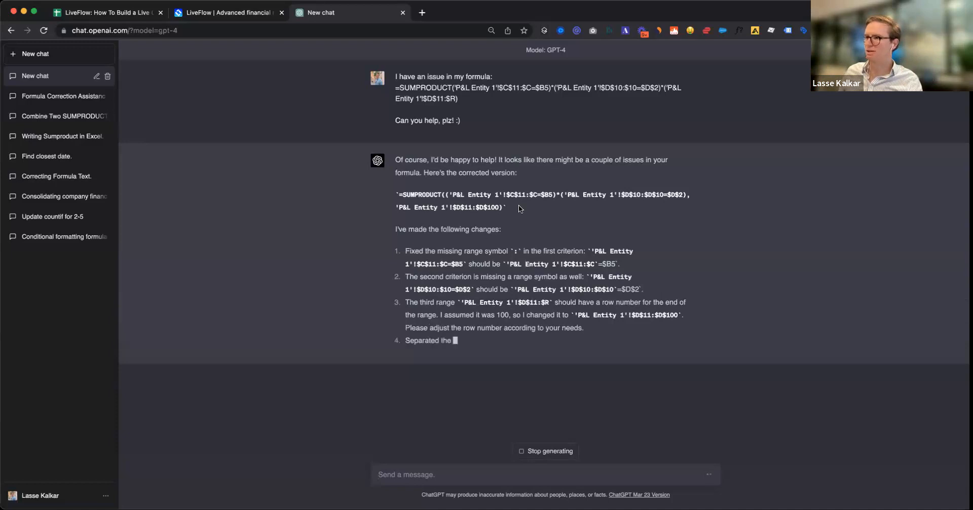
Step: Copy ChatGPT's corrected SUMPRODUCT formula and replace the Entity 1 Income formula in C5 of the Google Sheets summary with it
drag(503, 208, 400, 199)
key(super+c)
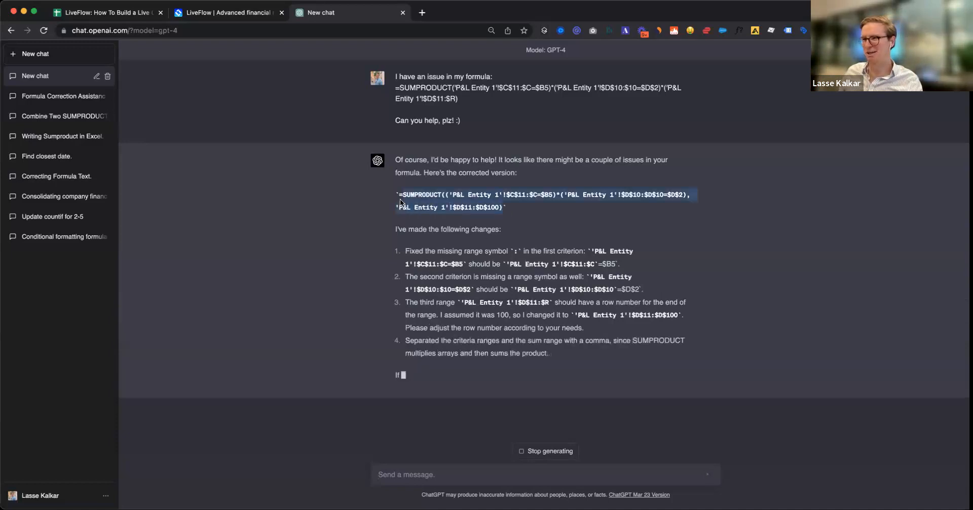
click(93, 12)
click(228, 178)
click(163, 157)
key(Return)
key(super+a)
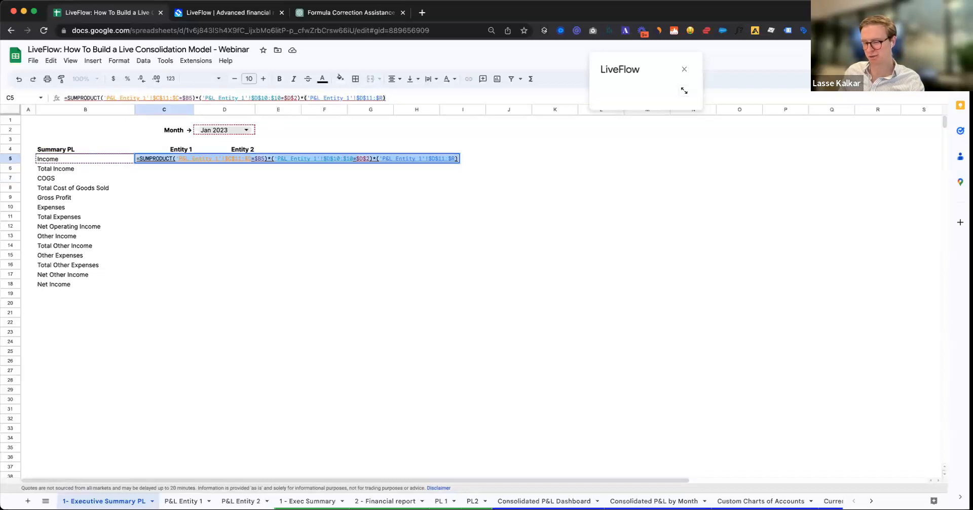
key(super+v)
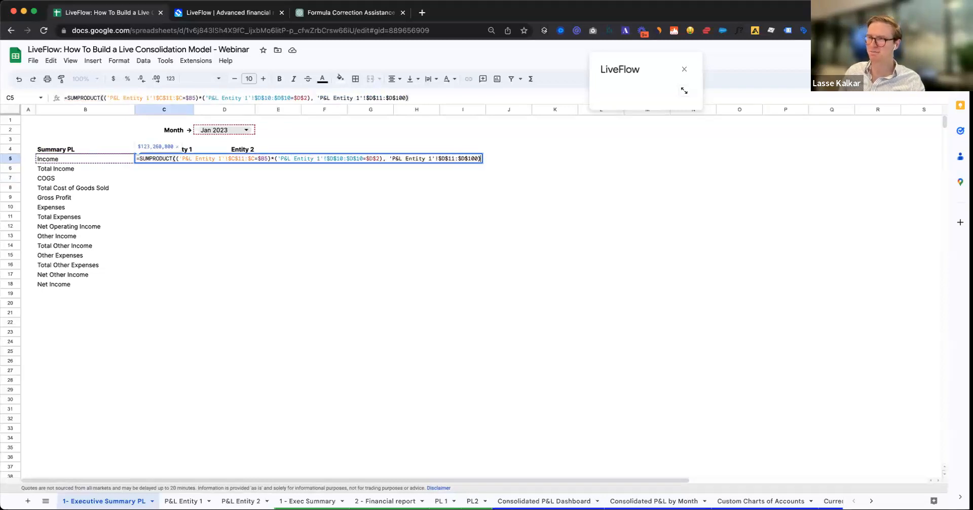
key(Return)
key(Up)
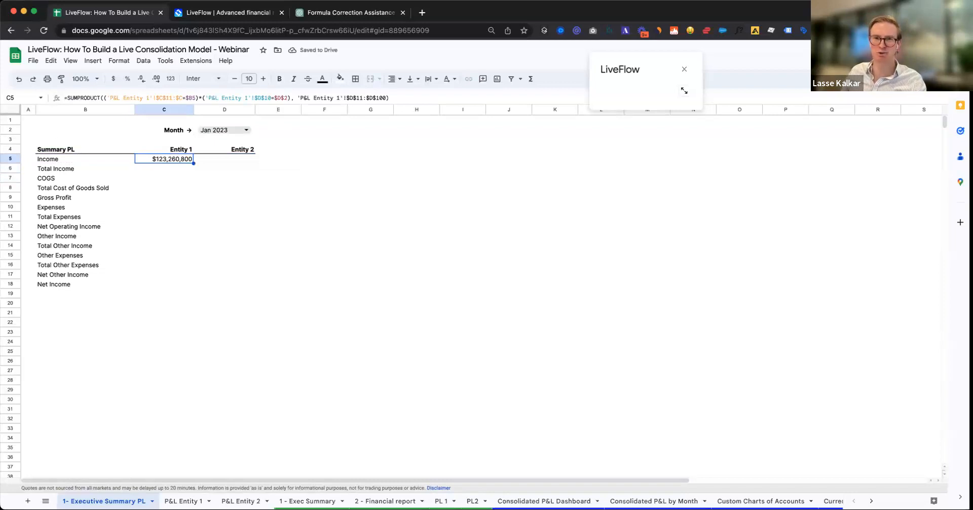
Step: Examine the Entity 1 Income formula in C5, particularly its last range 'P&L Entity 1'!$D$11:$D$100, and leave it unedited
click(202, 161)
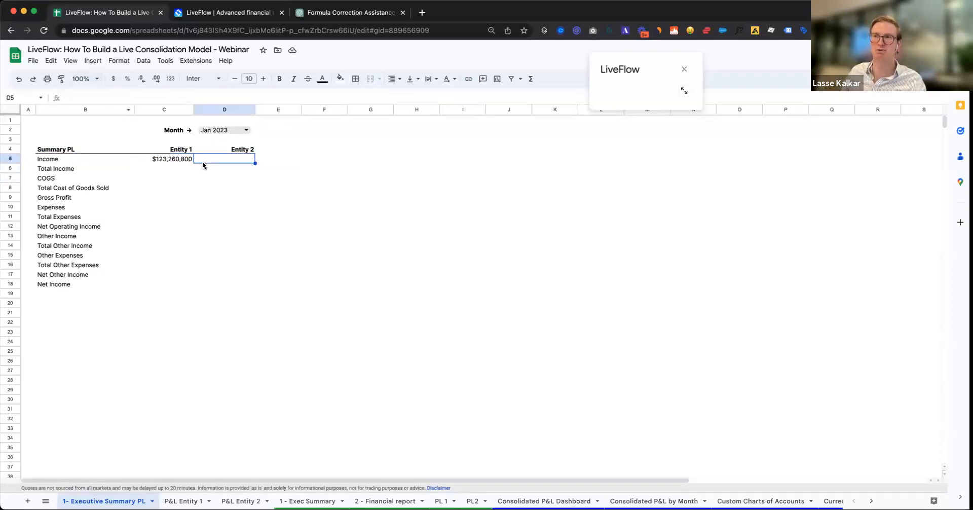
click(176, 160)
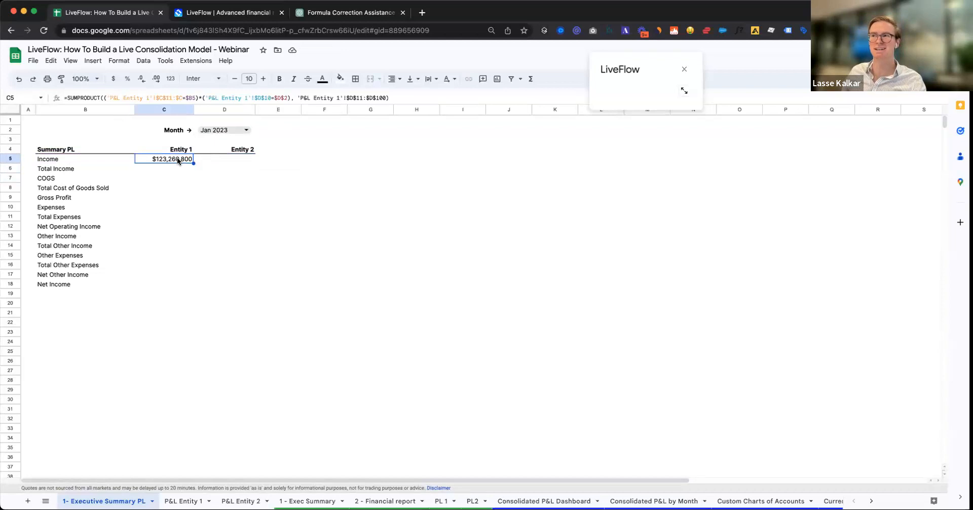
double_click(177, 159)
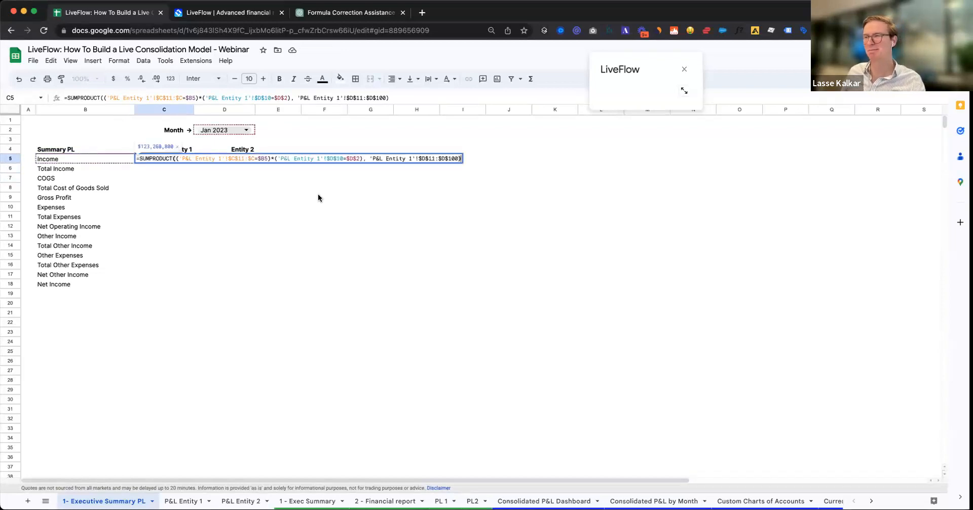
drag(370, 159, 458, 161)
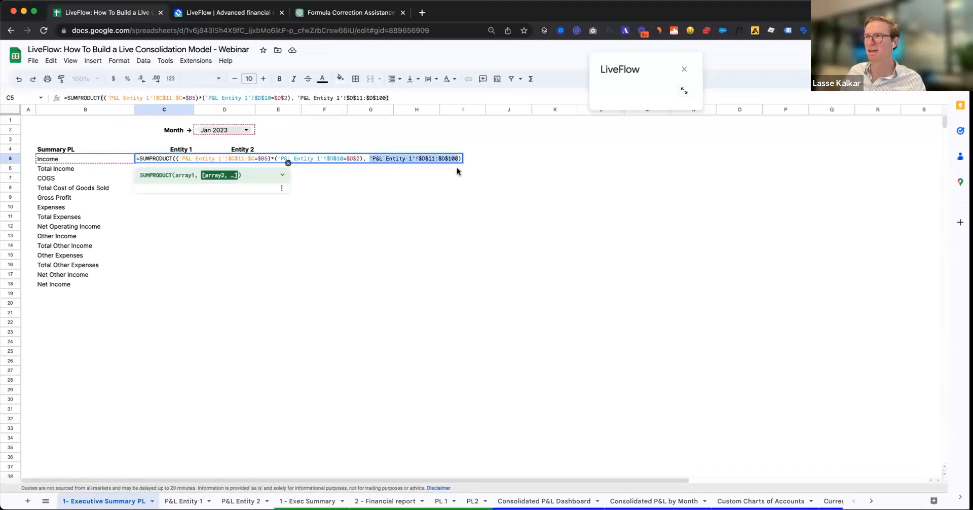
click(456, 160)
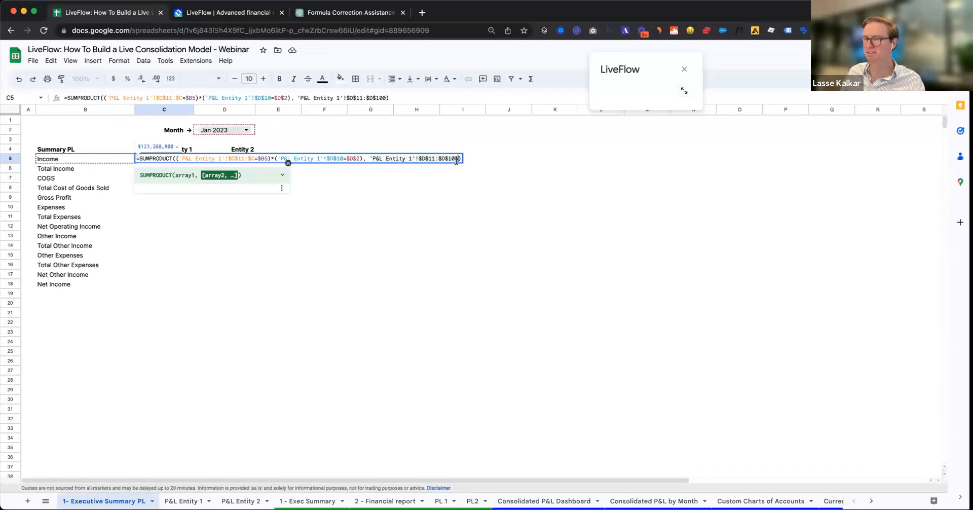
key(Up)
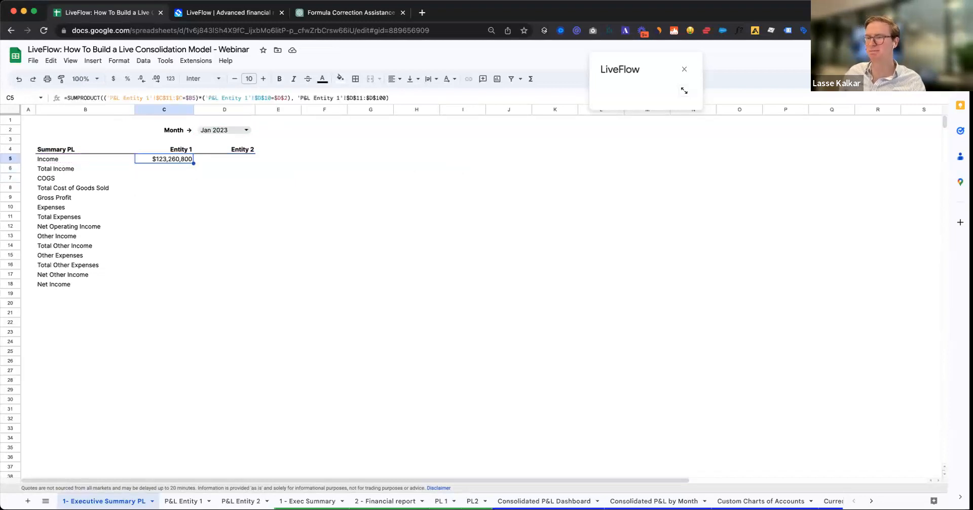
Step: Undo the replacement of the Entity 1 Income formula in C5, back to the version ending in $D$11:$R, and check it
key(super+z)
key(super+z)
key(Return)
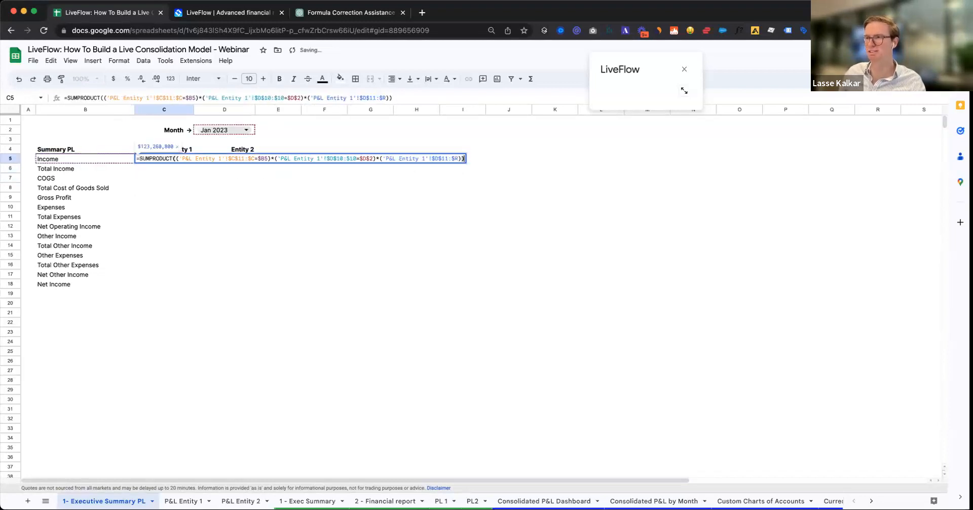
key(Escape)
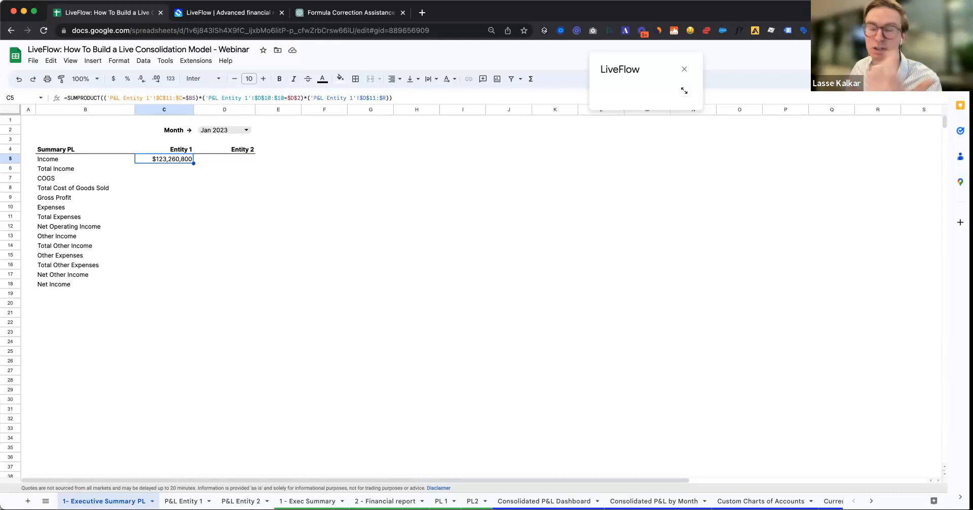
Step: On the P&L Entity 1 sheet, clear the check sum cell above the Jan 2023 column and move the LiveFlow window aside
mouse_move(609, 72)
mouse_down()
mouse_move(638, 75)
mouse_move(625, 66)
mouse_up()
click(184, 501)
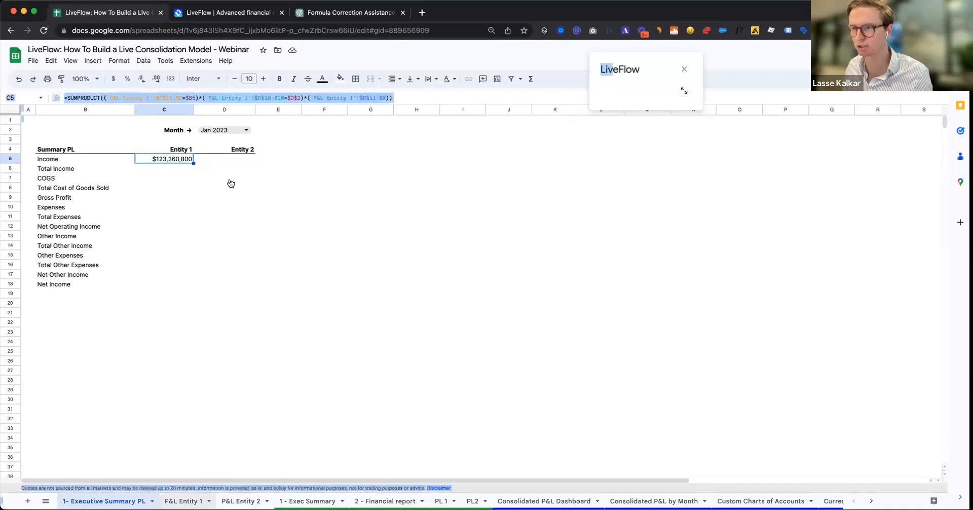
click(403, 163)
click(335, 182)
key(Delete)
click(257, 143)
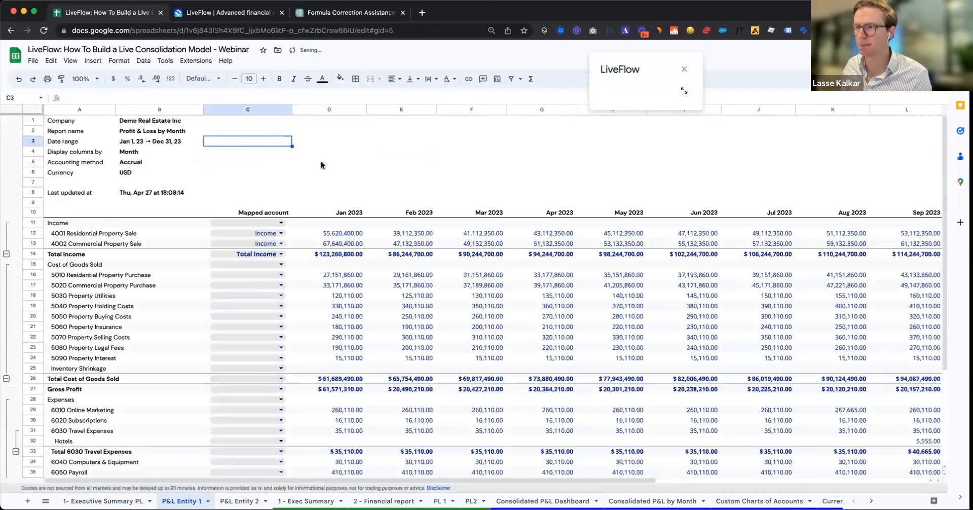
drag(487, 68, 447, 77)
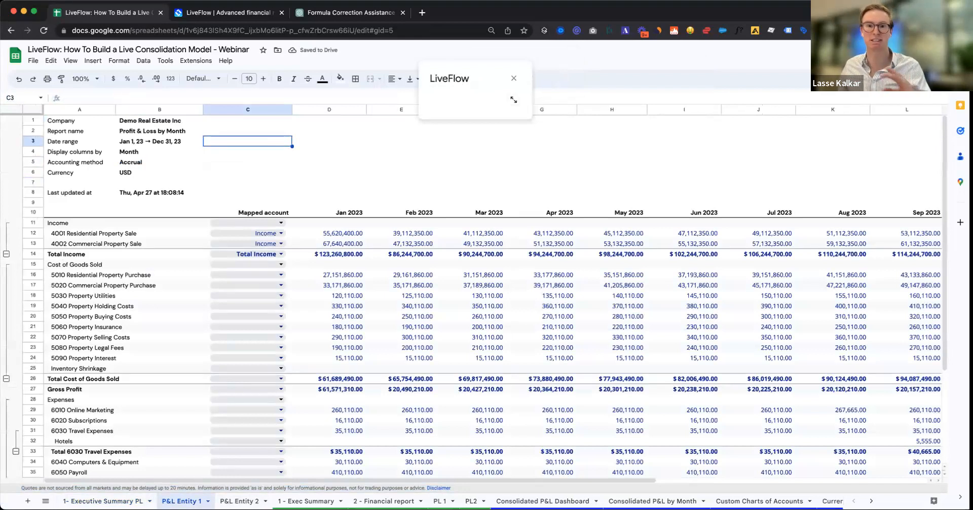
click(272, 162)
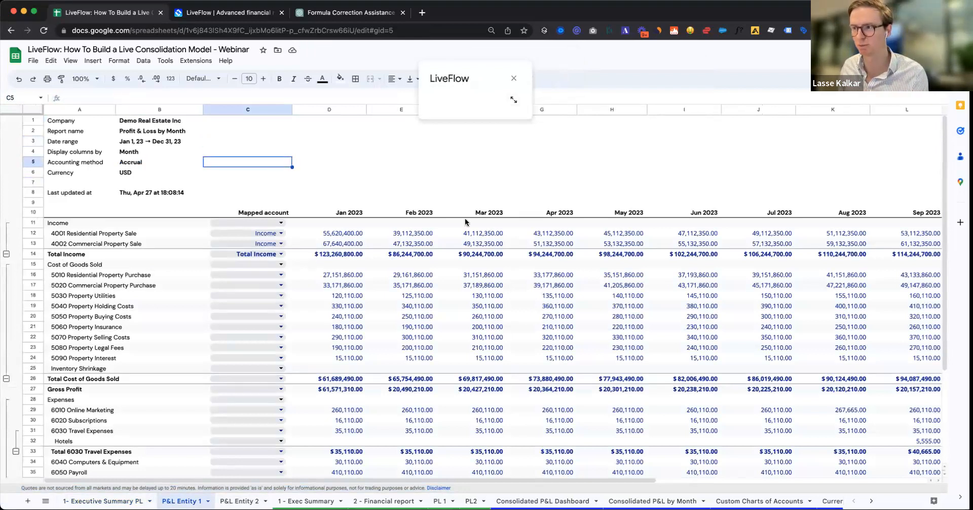
Step: Try deleting the Mapped account column on P&L Entity 1, and undo the deletion
click(263, 109)
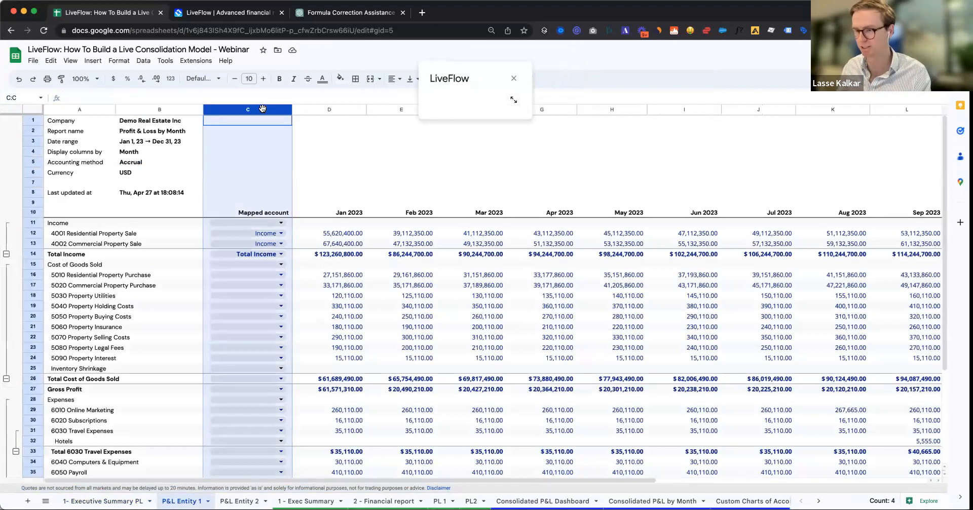
key(super+alt+minus)
key(super+z)
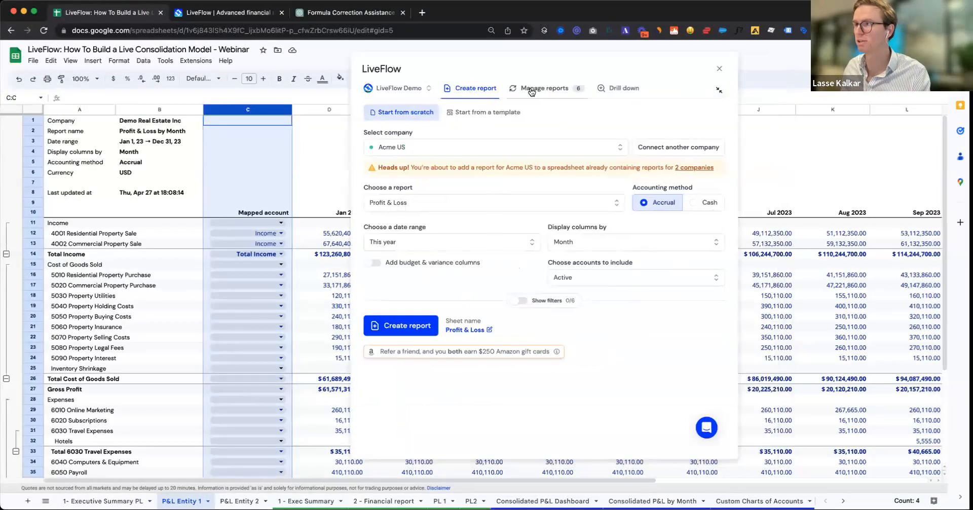
Step: Open LiveFlow's report management, move its window clear of the mapped accounts, and refresh the P&L Entity 1 report
click(530, 91)
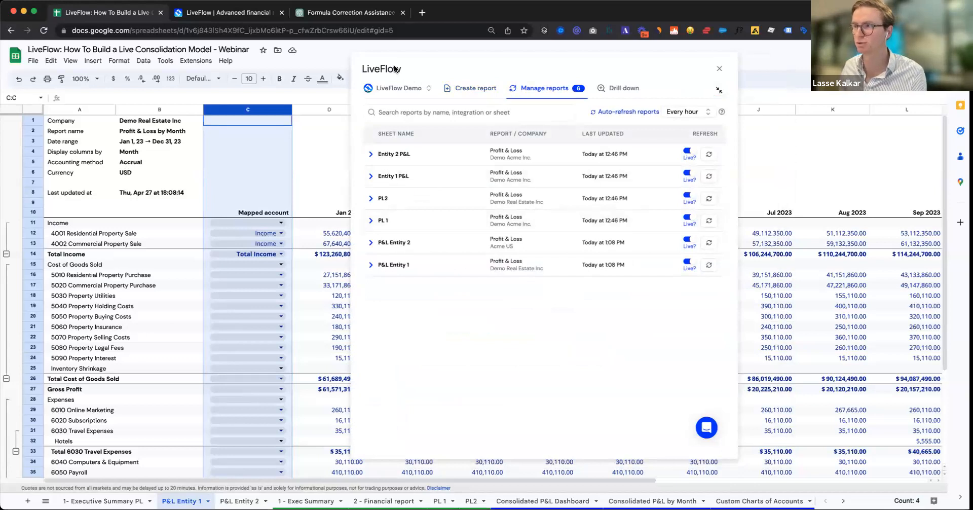
drag(396, 70, 473, 75)
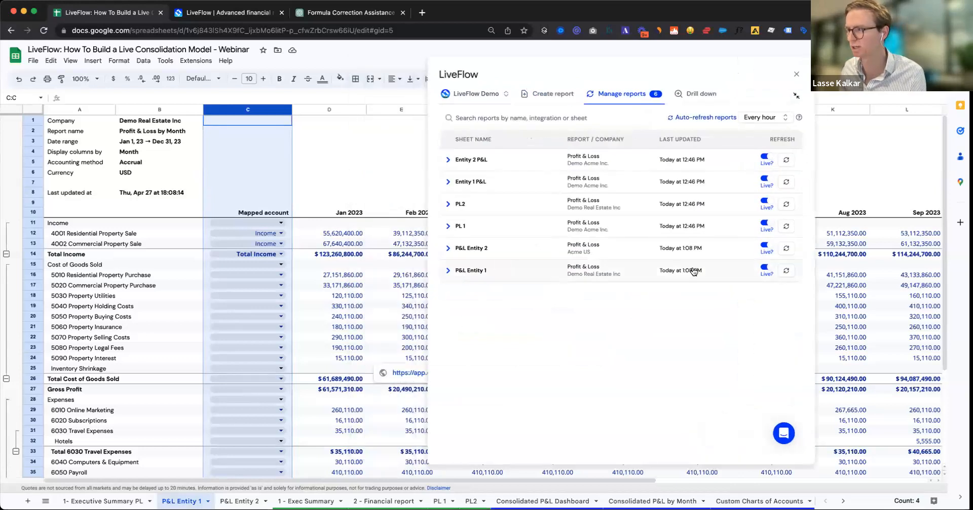
click(787, 270)
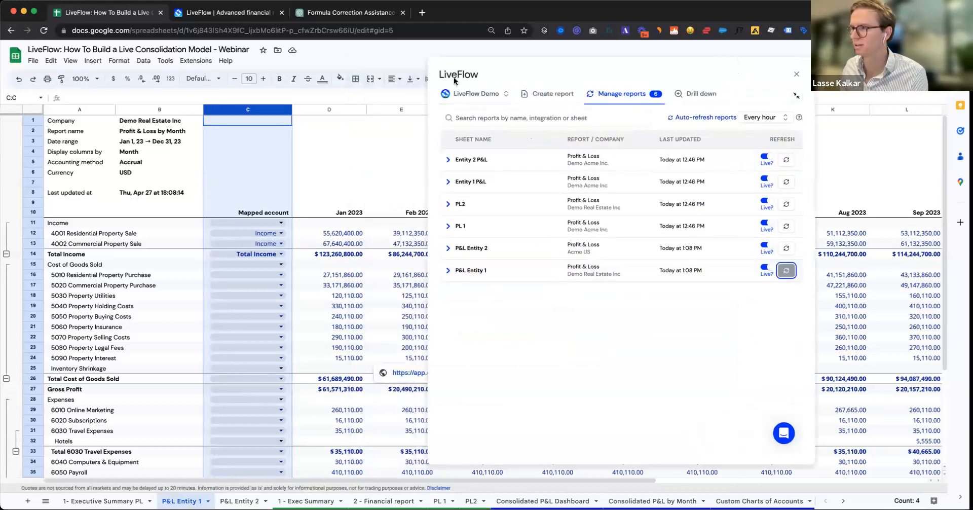
drag(455, 81, 461, 80)
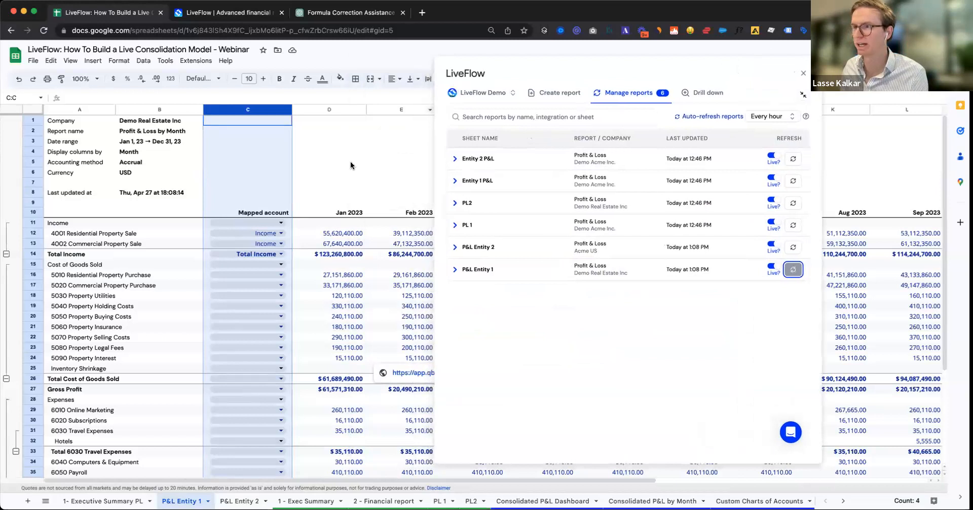
click(284, 194)
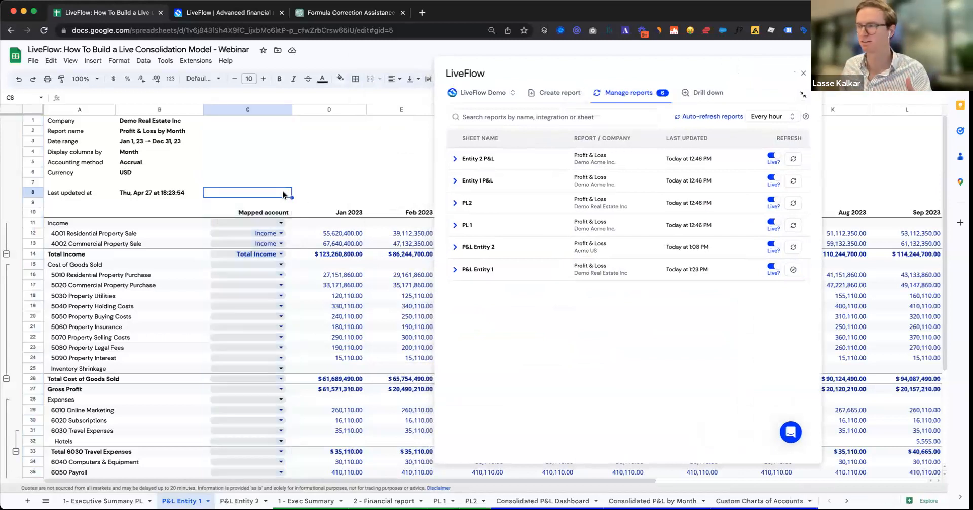
Step: Open the P&L Entity 2 sheet, refresh its LiveFlow report, and minimize the LiveFlow window
click(239, 501)
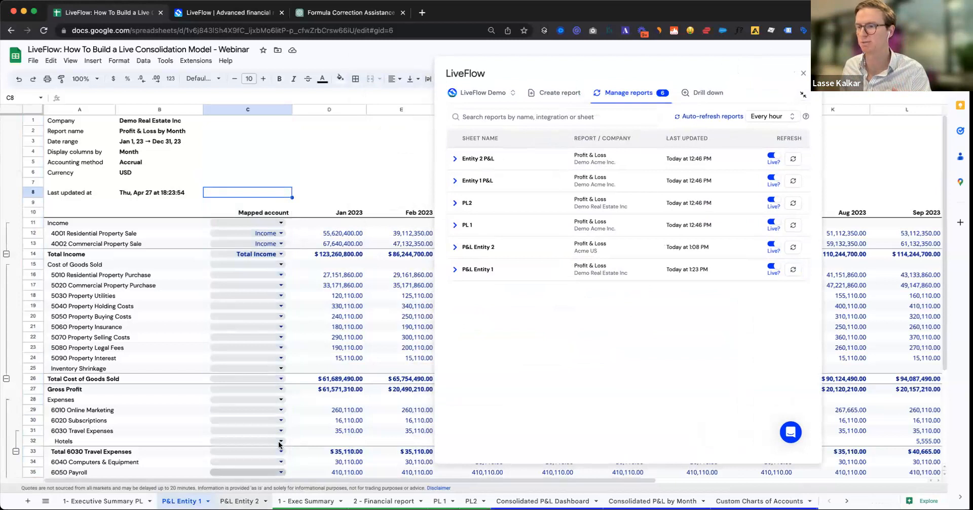
scroll(248, 354, down, 2)
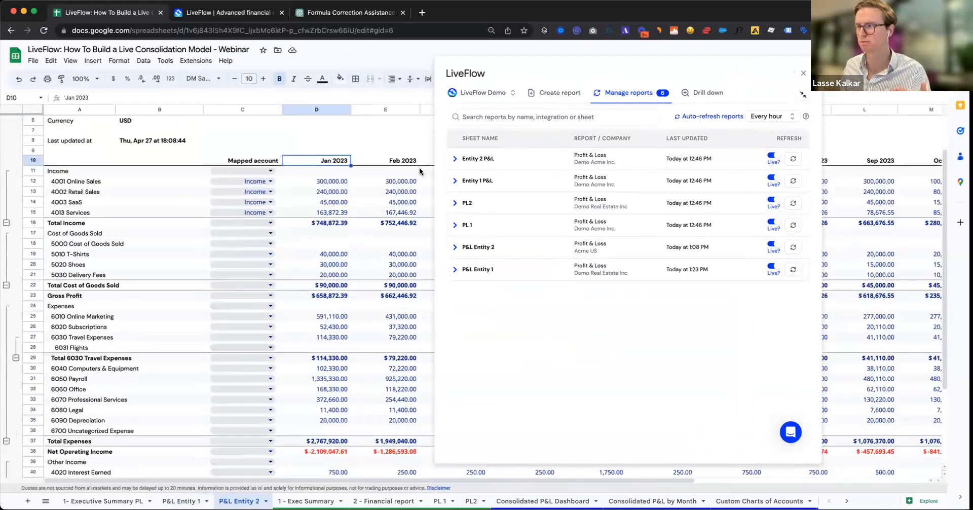
click(794, 249)
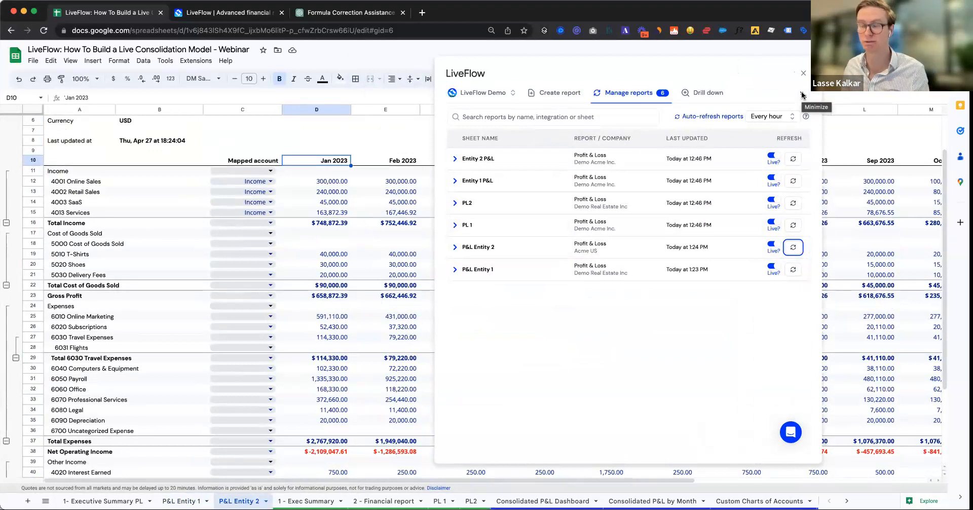
click(802, 95)
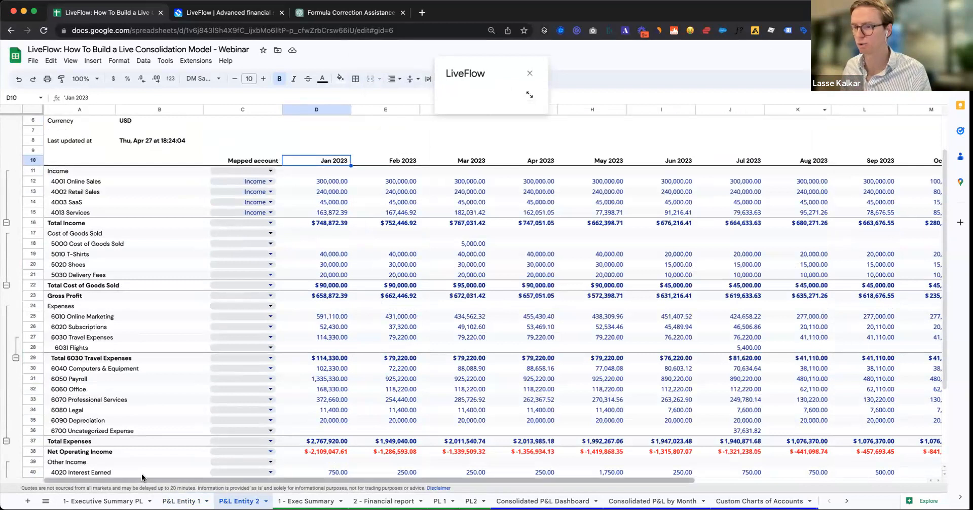
Step: On the 1- Executive Summary PL sheet, copy Entity 1's Income SUMPRODUCT formula down through the Net Income row and check the filled cells
click(104, 501)
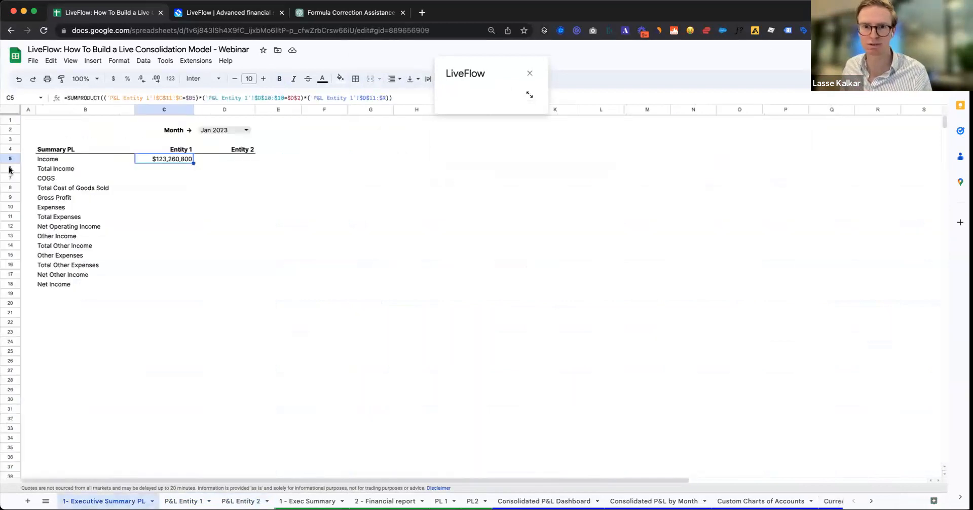
click(205, 160)
click(173, 159)
key(Return)
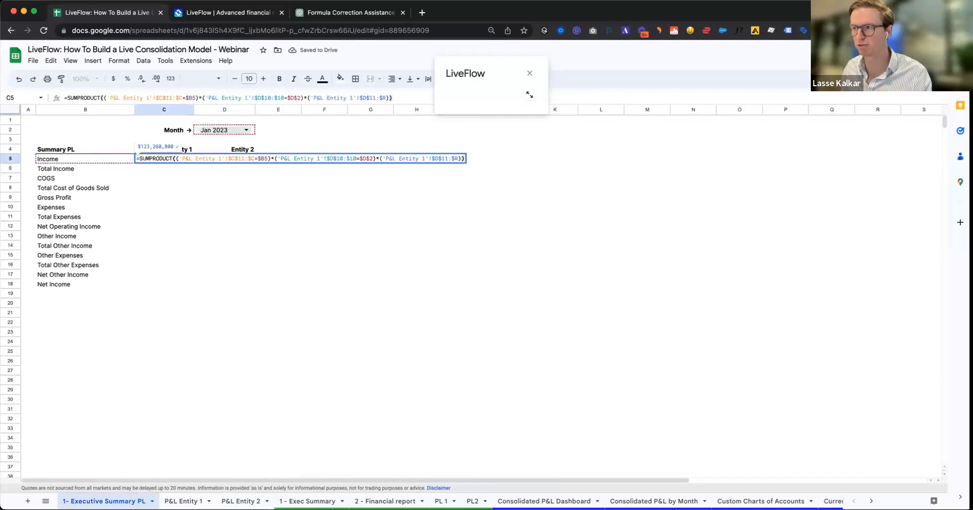
key(Escape)
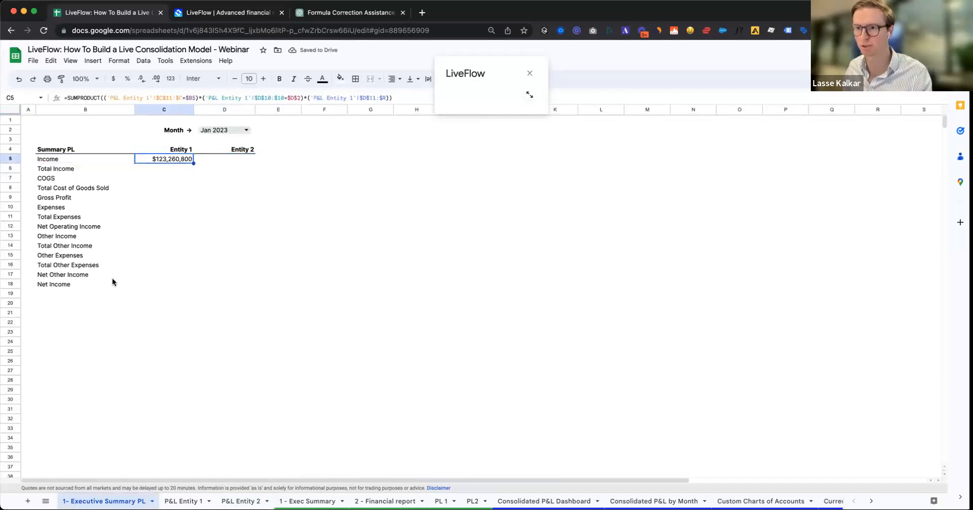
shift+click(145, 281)
key(ctrl+v)
click(254, 236)
click(174, 160)
click(176, 169)
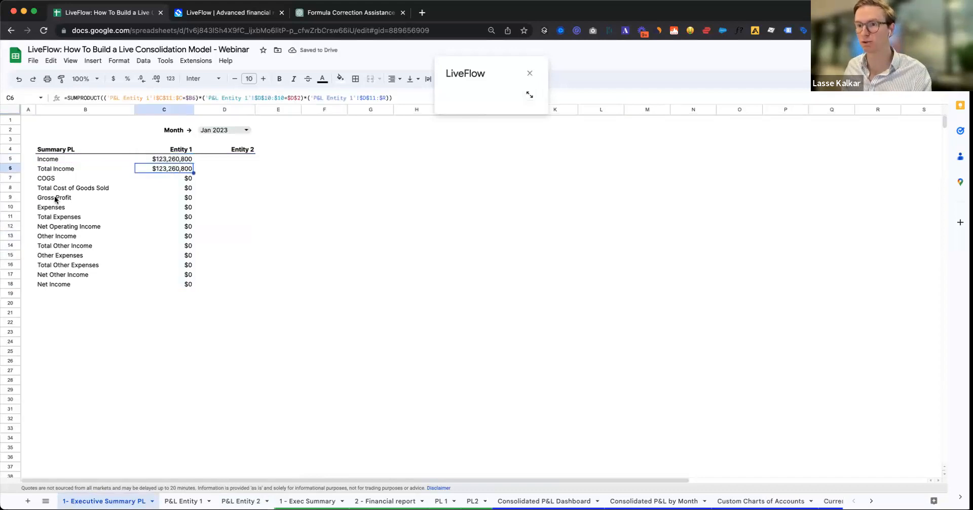
click(179, 189)
shift+click(189, 284)
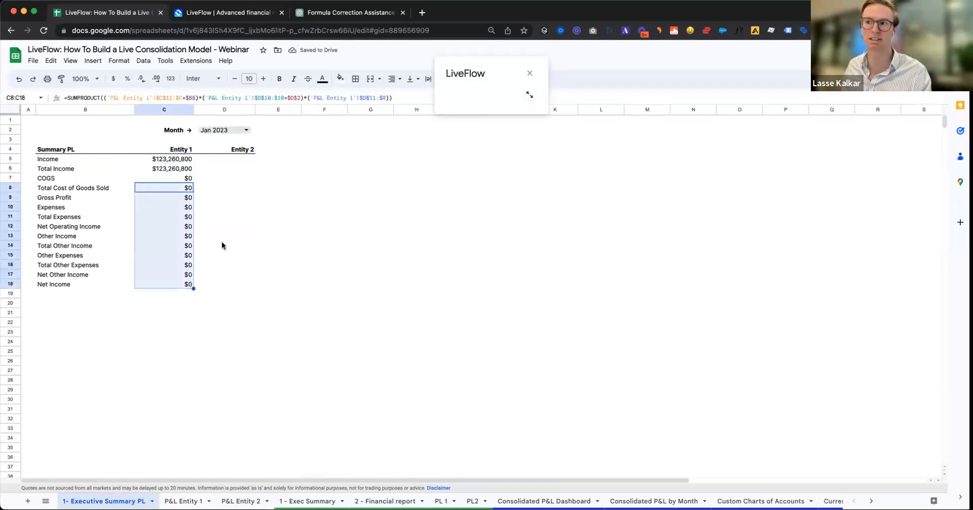
click(222, 246)
Step: On the P&L Entity 1 sheet, map accounts 5010 through 5090 to COGS and the Gross Profit row to Gross Profit
click(184, 501)
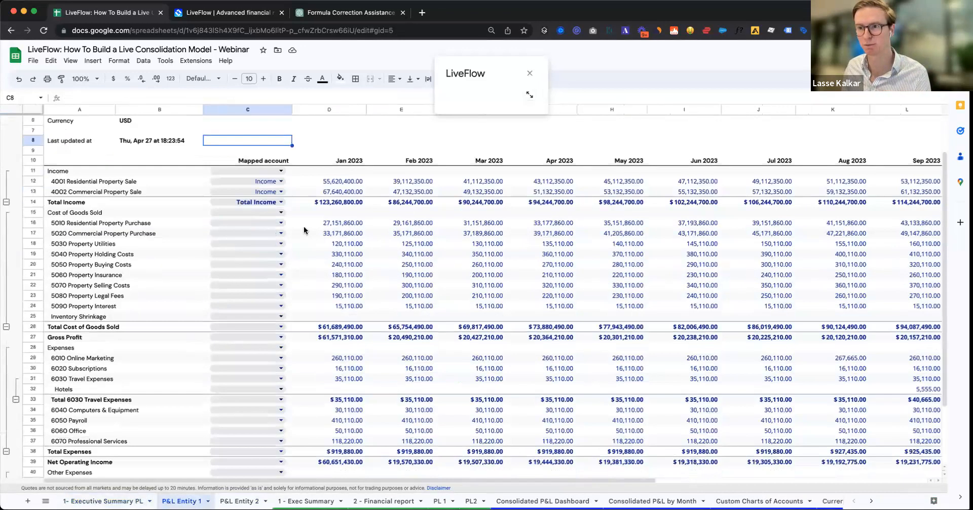
click(284, 223)
click(258, 266)
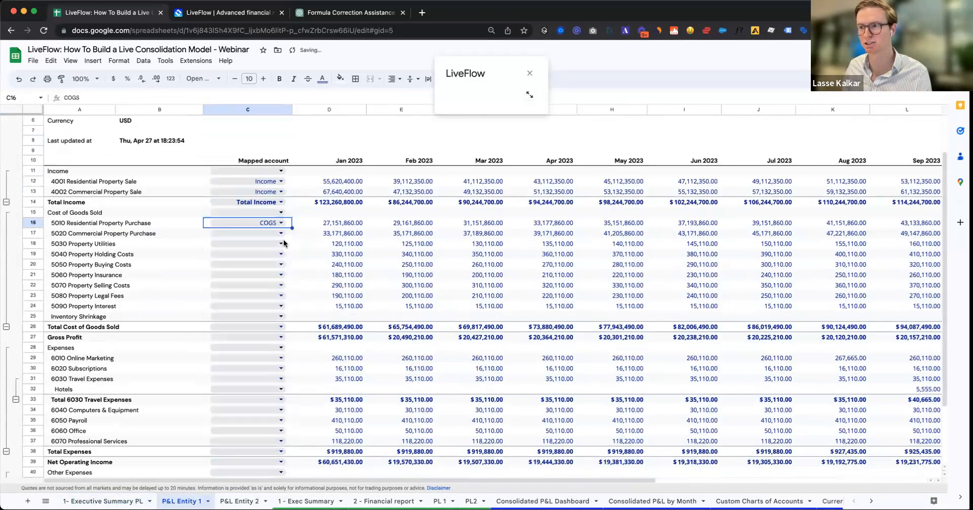
drag(288, 228, 289, 305)
scroll(273, 327, down, 1)
click(273, 328)
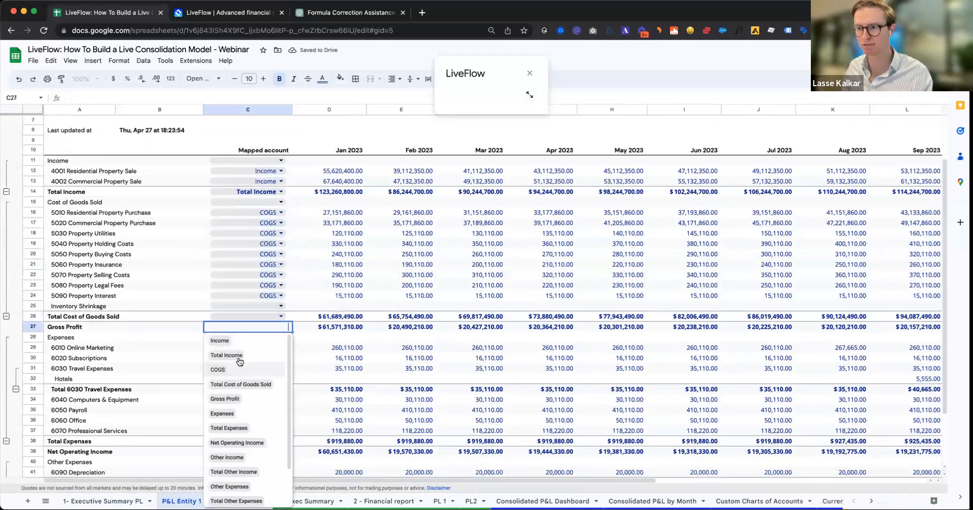
click(228, 398)
Step: Map 6010 Online Marketing, 6020 Subscriptions, 6030 Travel Expenses and Hotels to Expenses on P&L Entity 1
scroll(316, 351, down, 1)
scroll(317, 352, down, 3)
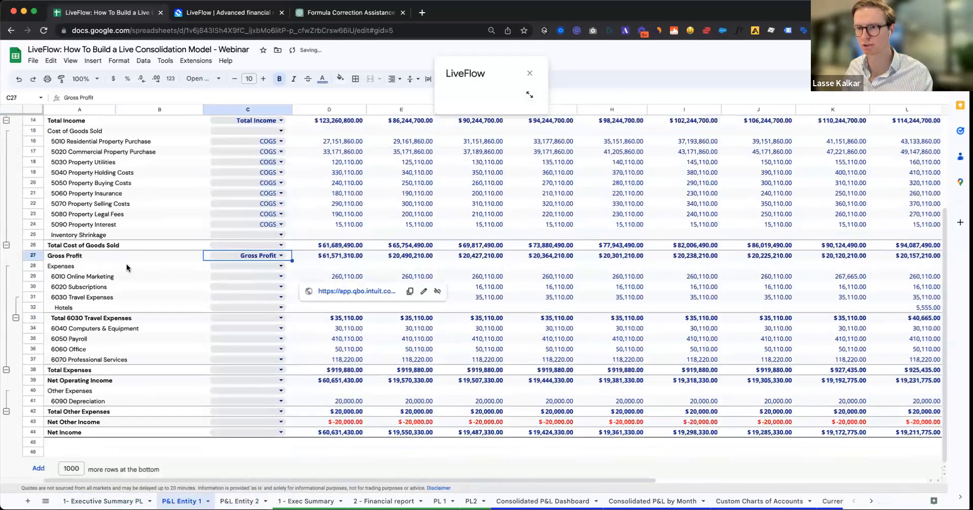
click(281, 277)
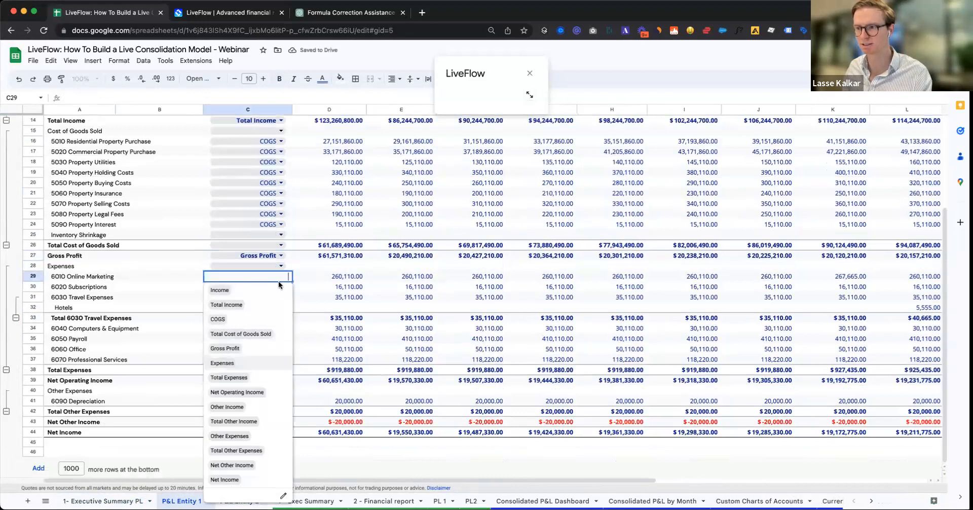
click(226, 363)
key(shift+Down)
text(Expenses)
key(Down)
key(Down)
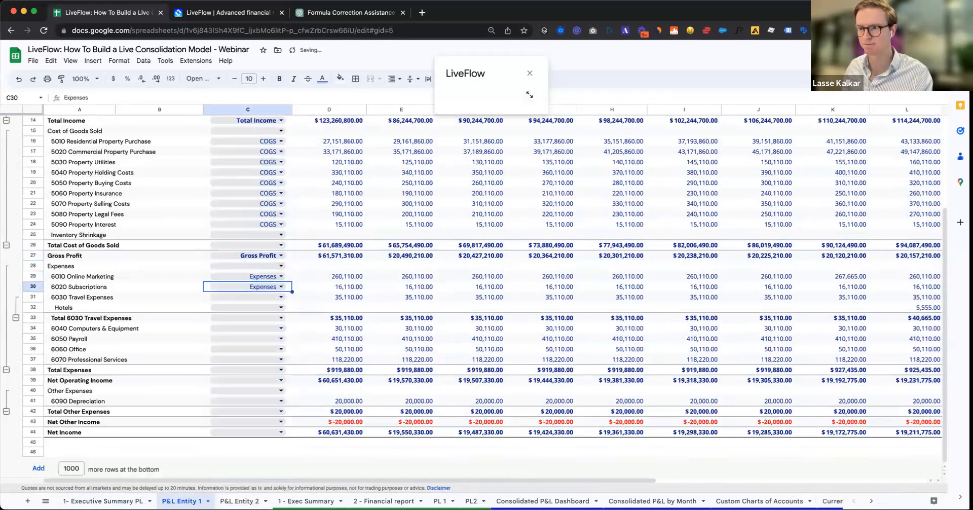
text(Expenses)
key(Down)
key(Down)
key(Up)
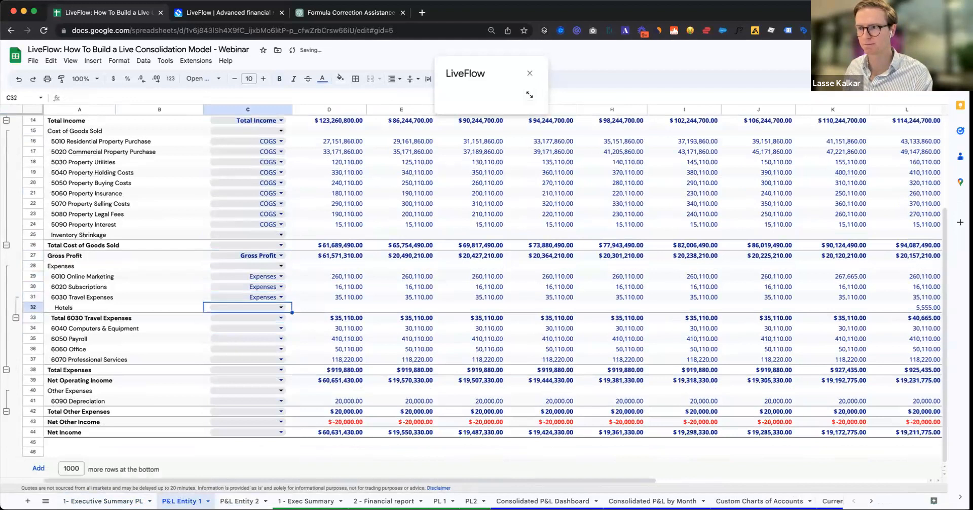
text(ex)
key(Return)
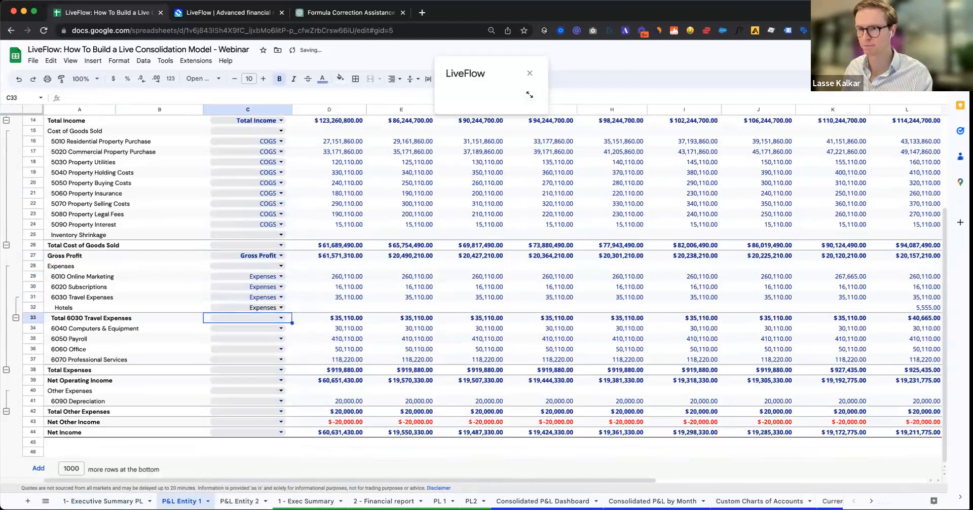
Step: Map 6040 Computers & Equipment, 6050 Payroll and 6060 Office to Expenses, skipping the Total 6030 Travel Expenses row
key(Down)
key(Return)
key(Down)
key(Down)
key(Down)
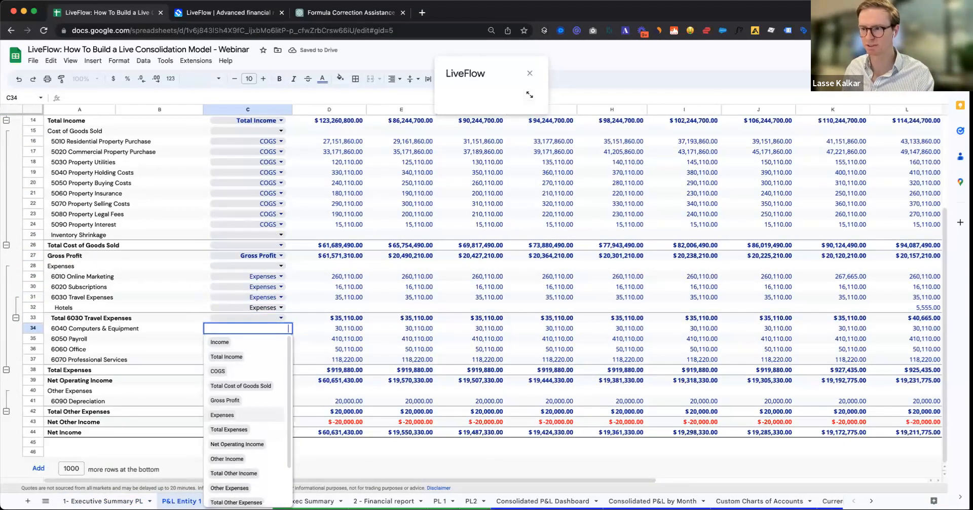
key(Return)
key(shift+Down)
key(shift+Down)
text(Expenses Expenses)
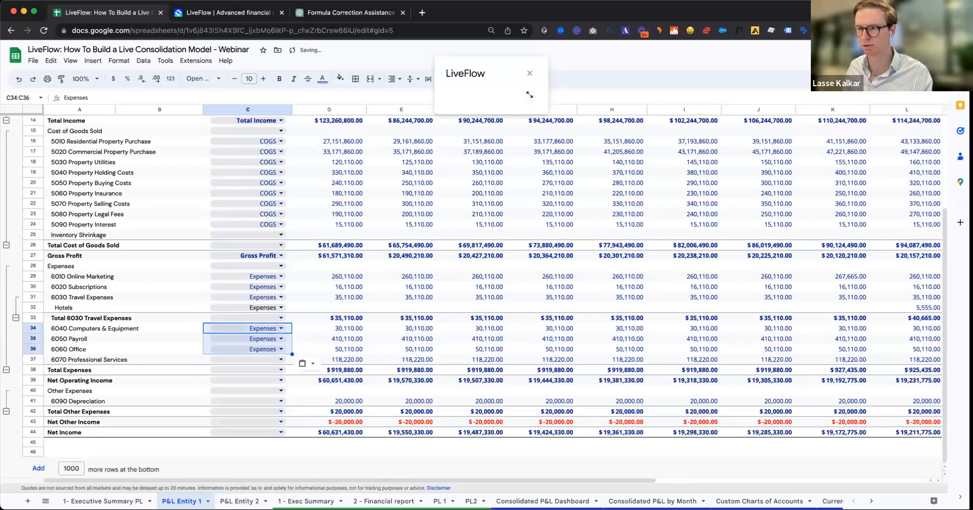
click(326, 268)
Step: Return to the 1- Executive Summary PL sheet and examine Entity 1's Income, COGS and Gross Profit results and formulas
click(104, 500)
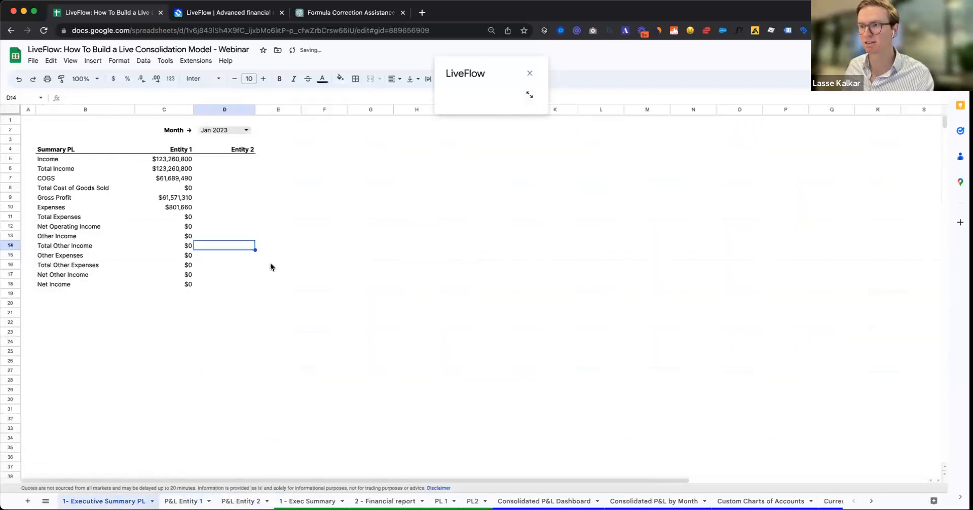
click(271, 262)
click(177, 199)
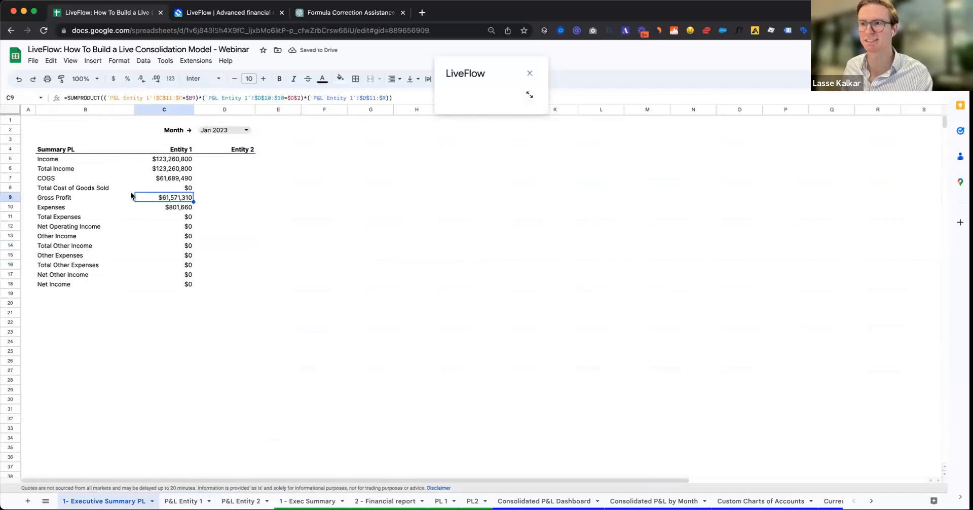
click(81, 188)
click(161, 180)
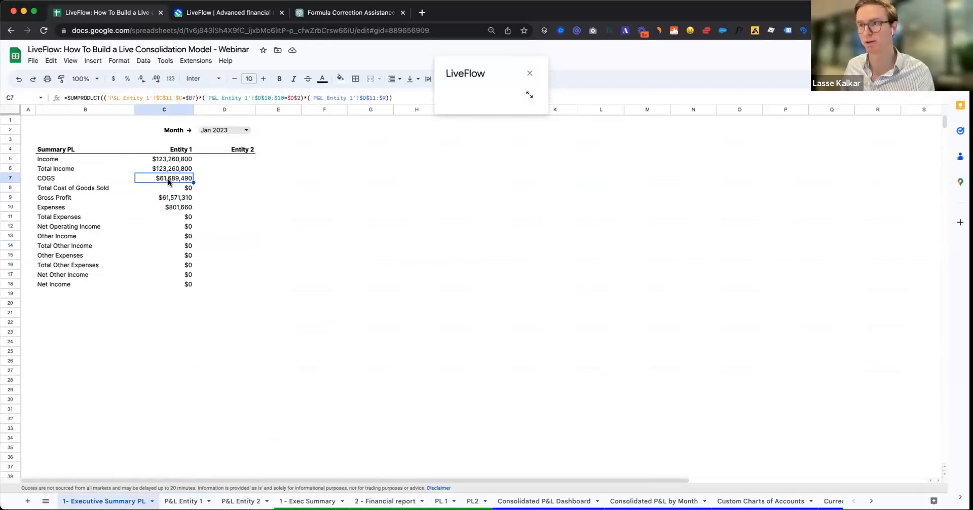
click(181, 160)
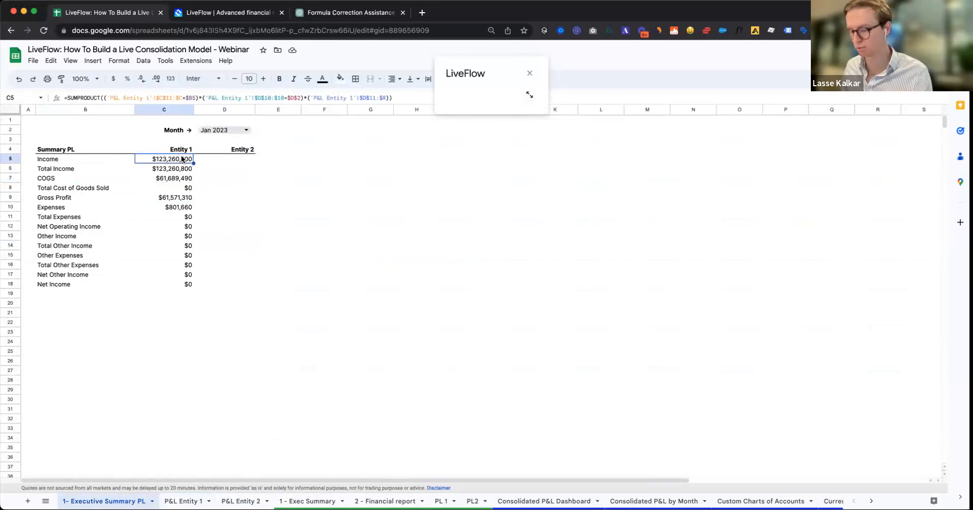
key(Right)
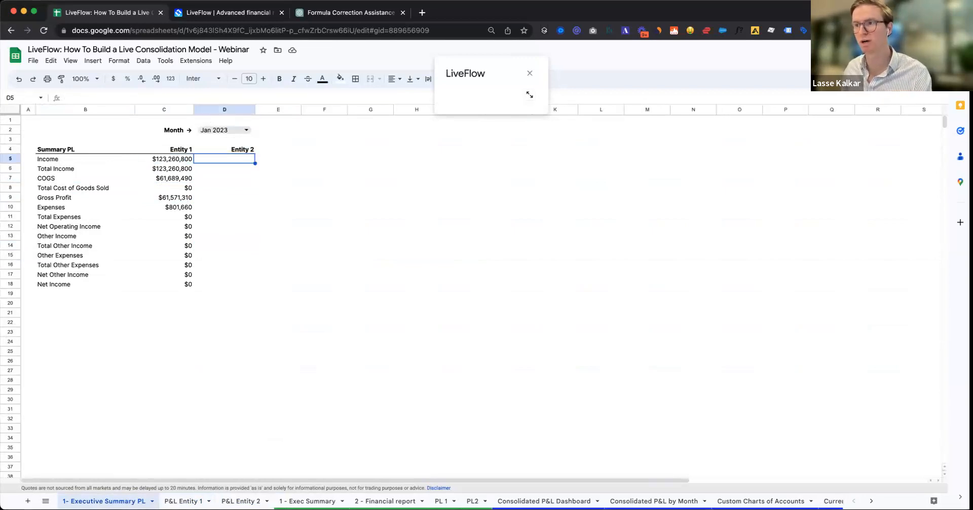
key(Left)
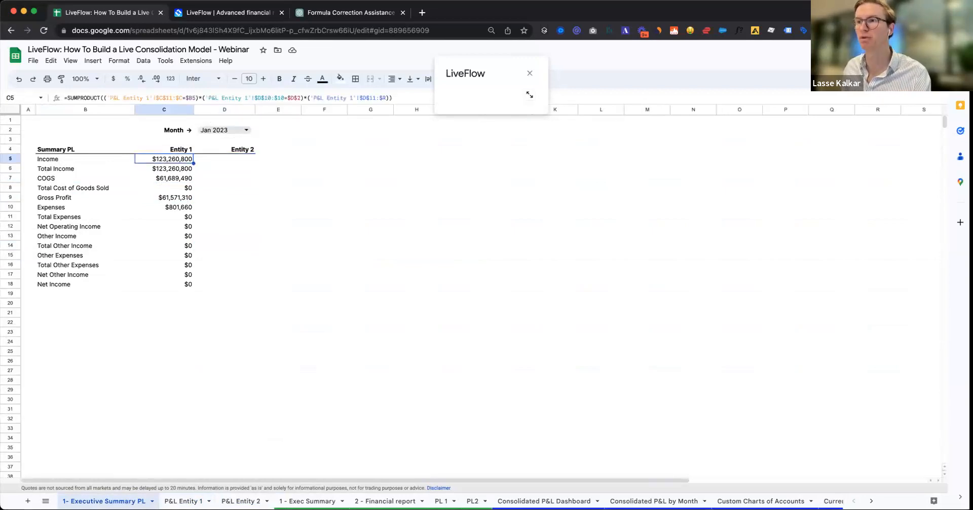
key(Right)
key(Left)
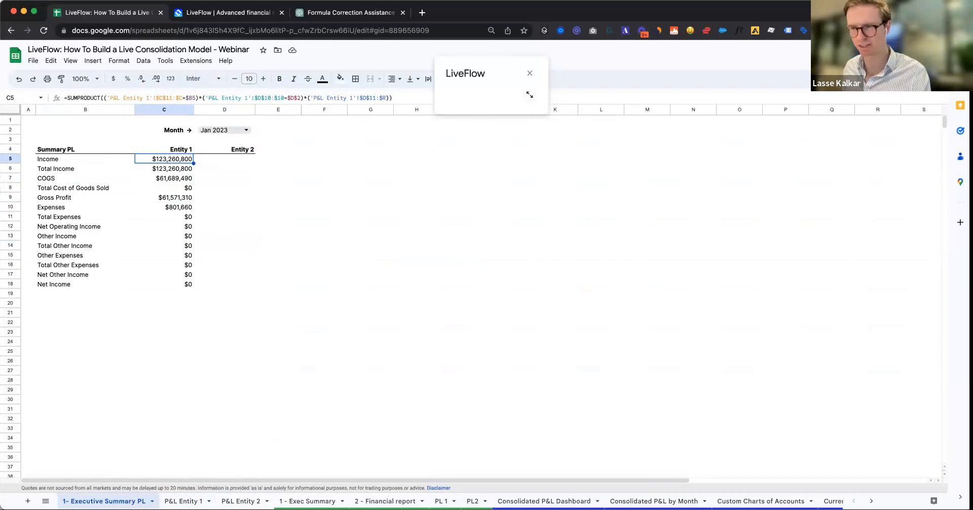
Step: Copy the Entity 1 Income formula text unchanged into the Entity 2 Income cell, D5
key(Return)
key(Escape)
key(Right)
key(Return)
text(=SUMPRODUCT(('P&L Entity 1'!$C$11:$C=$B5)*('P&L Entity 1'!$D$10:$10=$D$2)*('P&L Entity 1'!$D$11:$R)))
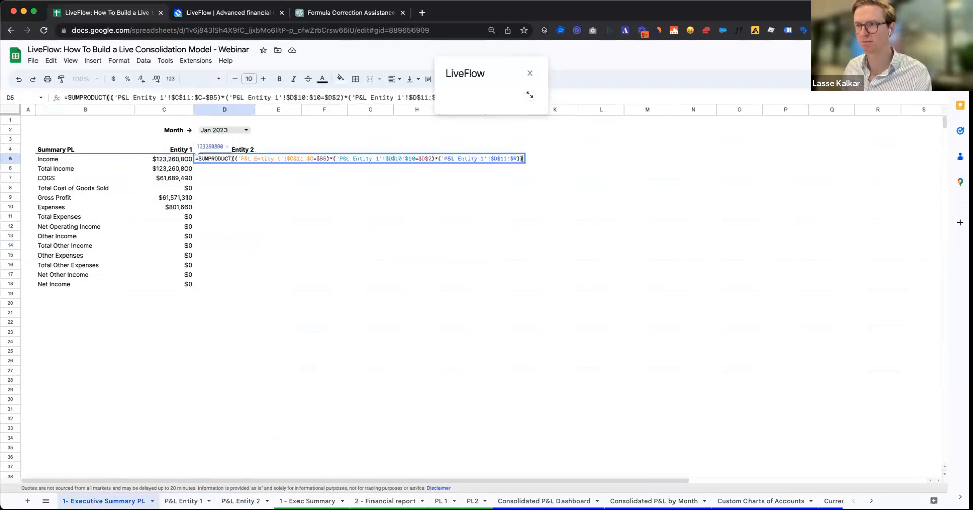
Step: Change all three 'P&L Entity 1' sheet references in the D5 formula to 'P&L Entity 2' and commit it
click(280, 159)
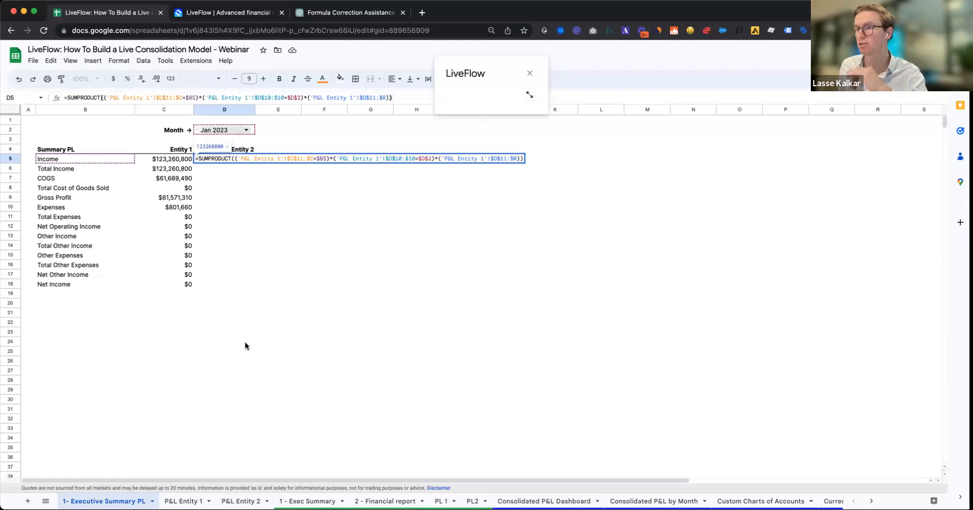
key(BackSpace)
text(2)
click(377, 159)
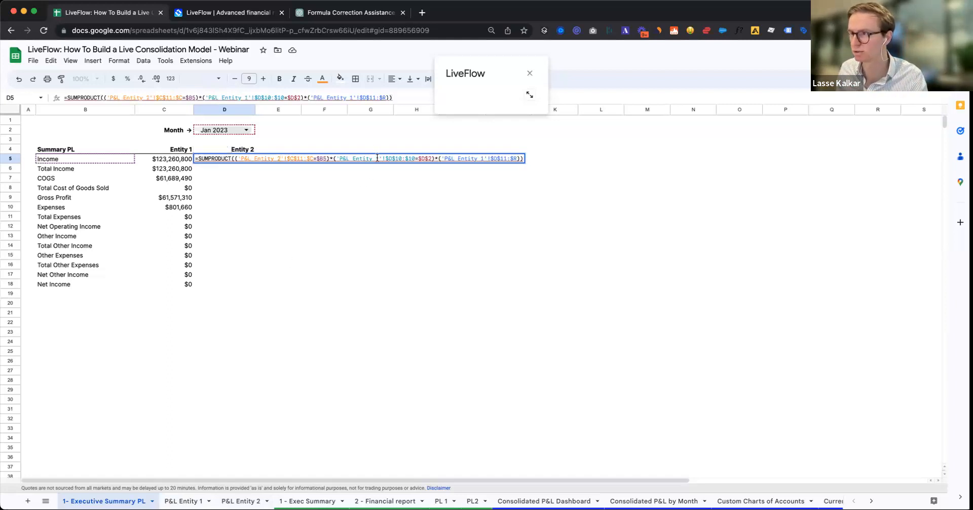
key(BackSpace)
text(2)
click(485, 154)
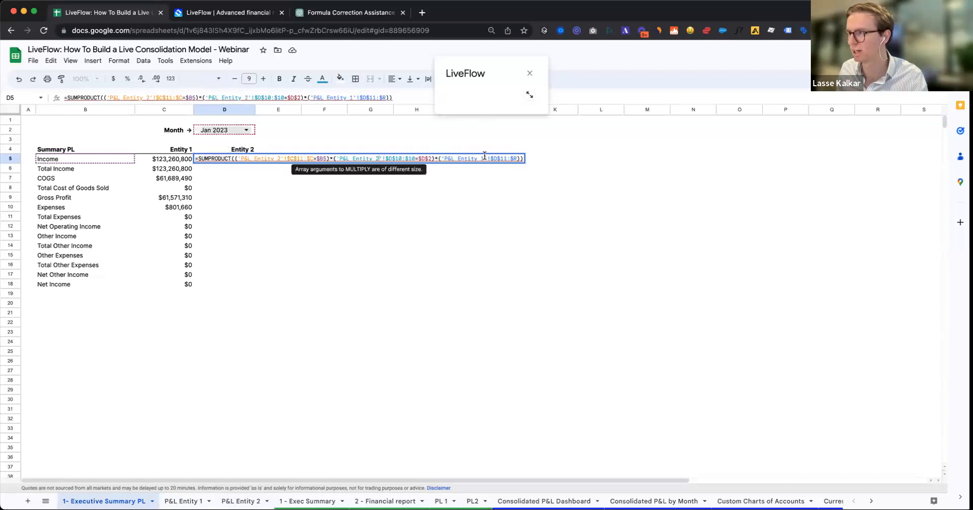
key(BackSpace)
text(2)
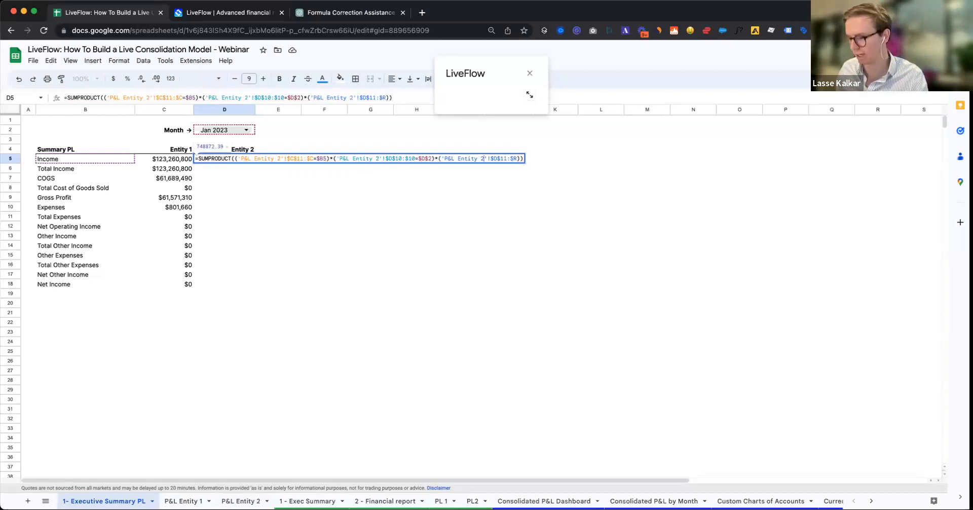
key(Return)
Step: Format the Entity 2 Income cell as currency without decimal places
key(Up)
key(ctrl+shift+4)
double_click(142, 79)
click(263, 158)
key(Left)
Step: Fill the Entity 2 Income formula down column D through the Net Income row
key(Return)
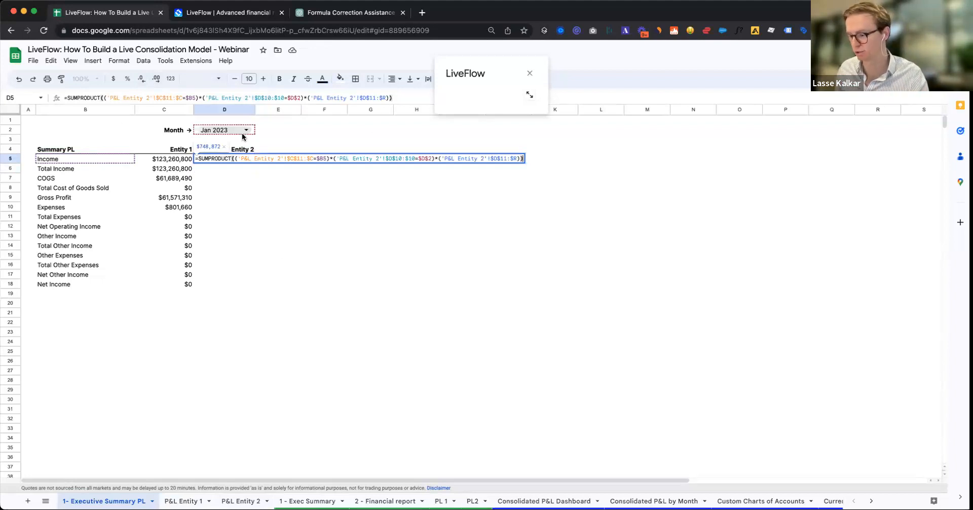
key(Return)
key(Up)
shift+click(224, 284)
key(ctrl+d)
click(309, 265)
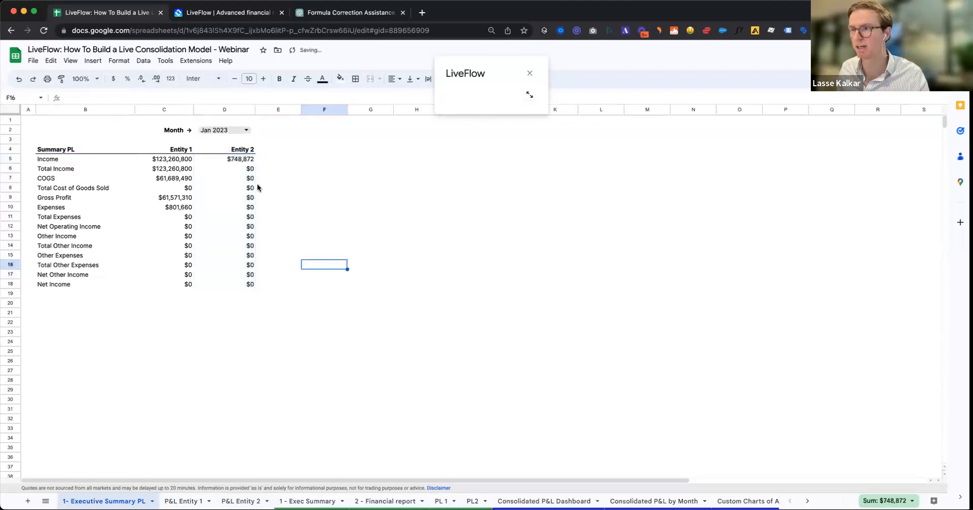
Step: On the P&L Entity 2 sheet, map 5000 Cost of Goods Sold, 5010 T-Shirts and 5020 Shoes to COGS
click(249, 151)
click(244, 501)
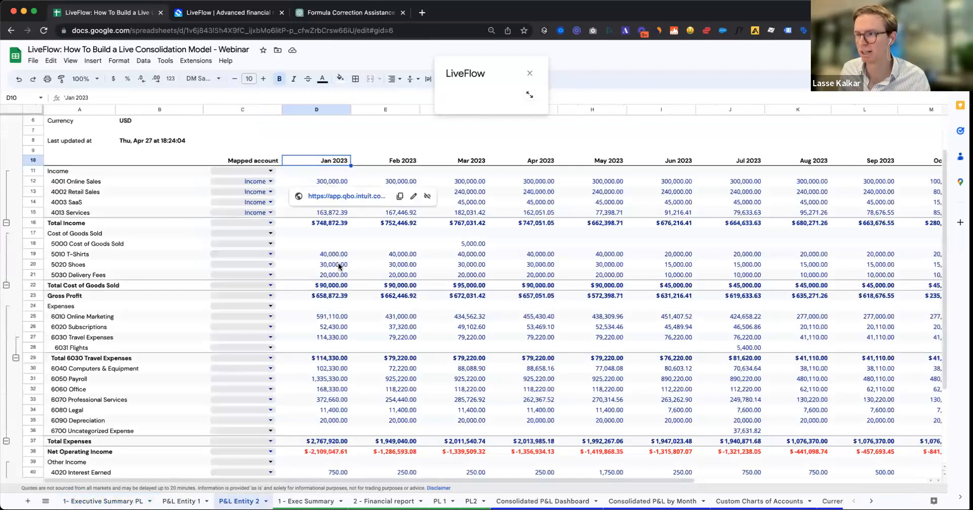
click(334, 245)
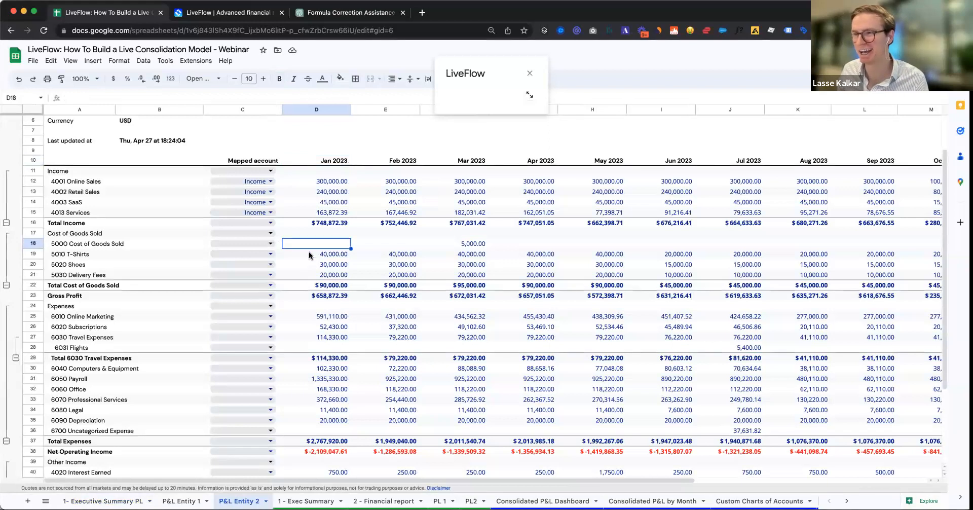
click(272, 244)
click(258, 282)
key(super+c)
key(Down)
key(super+v)
key(Down)
key(super+v)
key(Down)
Step: Map 6010 Online Marketing, 6020 Subscriptions, 6030 Travel Expenses and 6040 Computers & Equipment to Expenses on P&L Entity 2
click(278, 316)
click(271, 317)
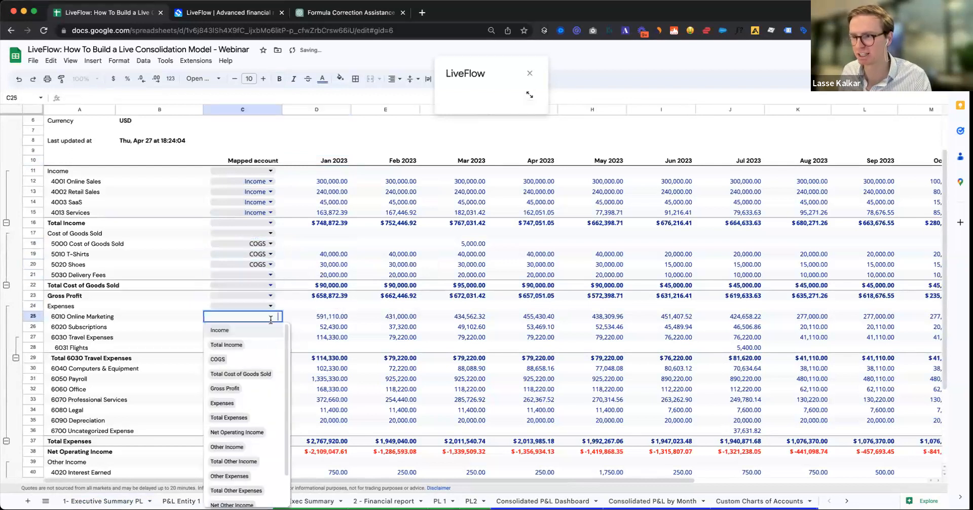
click(250, 398)
key(super+c)
key(Down)
key(super+v)
key(Down)
key(super+v)
key(Down)
key(Down)
key(Down)
key(super+v)
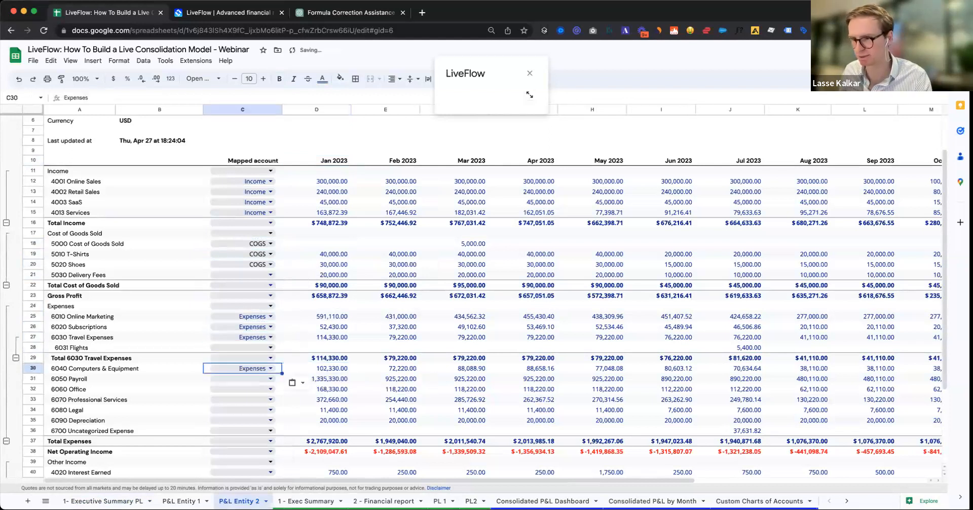
Step: Extend the Expenses mapping on P&L Entity 2 to accounts 6050 Payroll through 6090 Depreciation
key(shift+Down)
key(shift+Down)
key(shift+Down)
key(shift+Down)
key(shift+Down)
key(super+v)
key(Right)
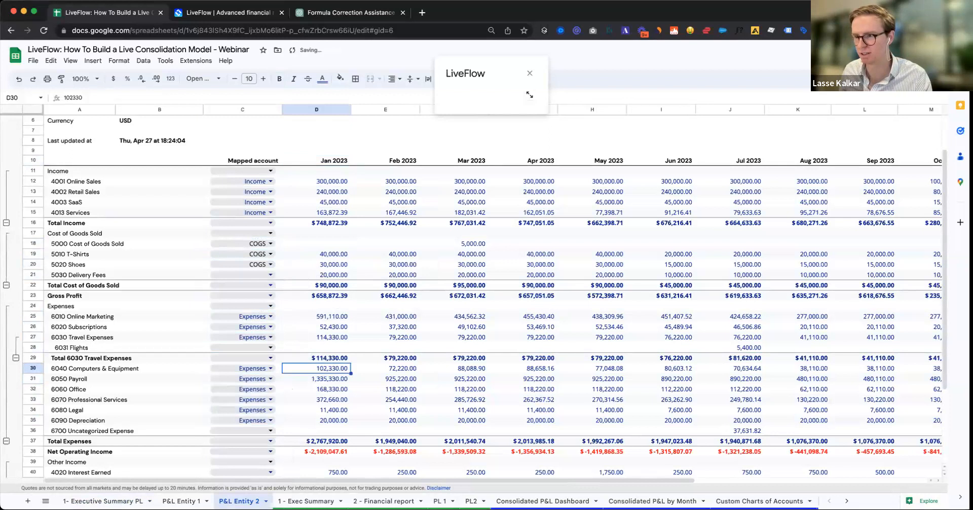
click(290, 339)
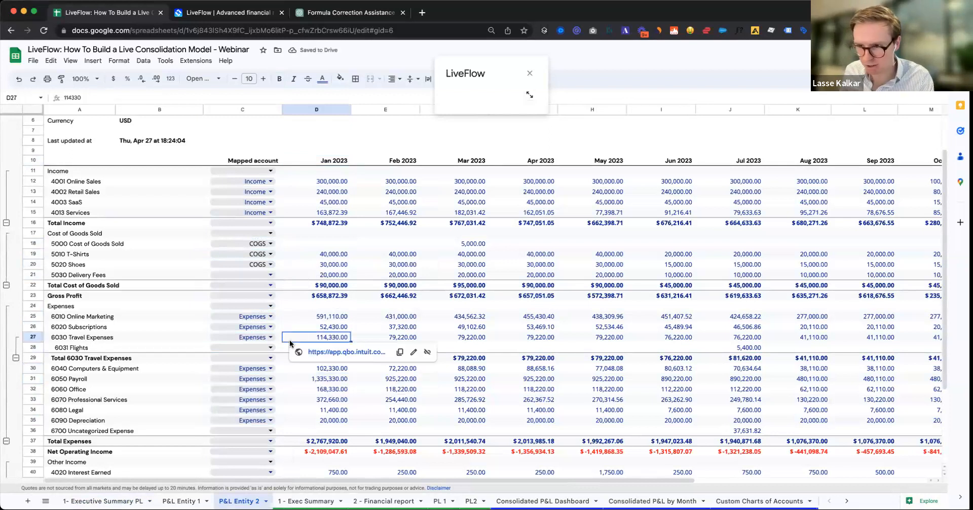
Step: Map the Net Income row on the P&L Entity 2 sheet to Net Income
scroll(254, 357, down, 3)
scroll(252, 355, down, 2)
click(270, 432)
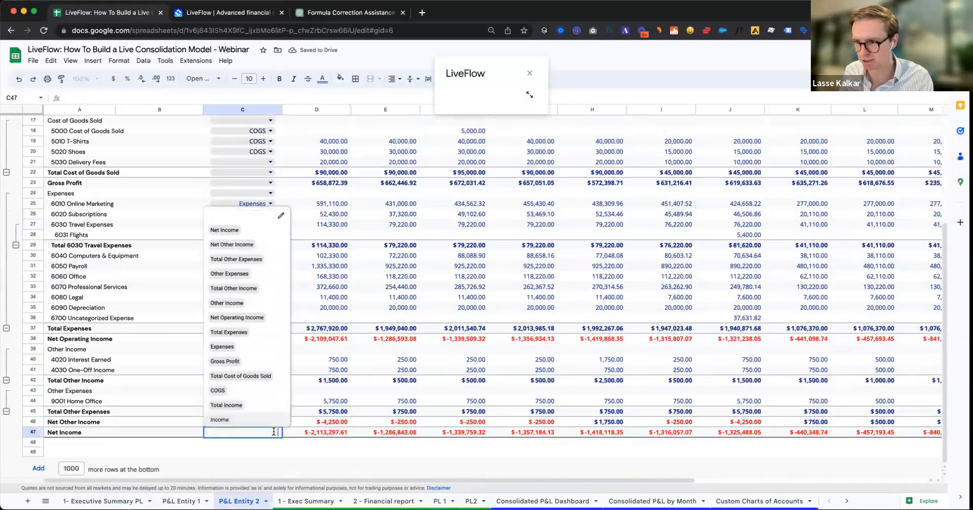
click(225, 230)
click(329, 307)
Step: Review the account mappings on P&L Entity 2, focusing on 6030 Travel Expenses, its sub-account 6031 Flights and their total row
scroll(331, 305, up, 5)
scroll(330, 304, down, 5)
scroll(330, 304, up, 1)
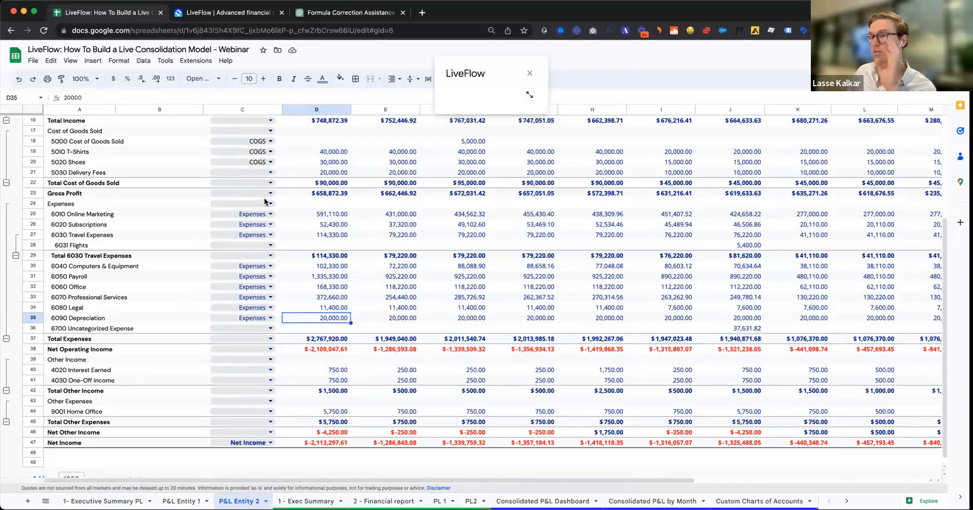
click(291, 204)
scroll(292, 205, up, 2)
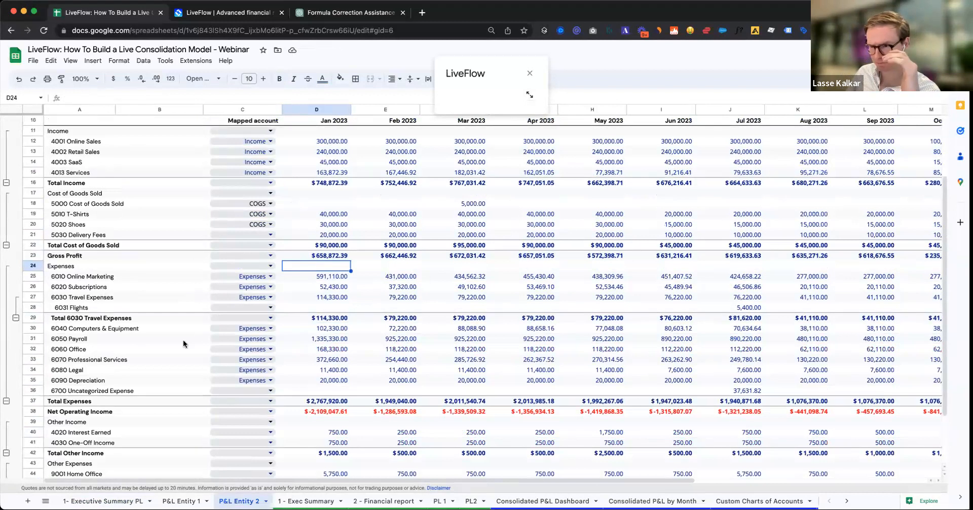
click(34, 298)
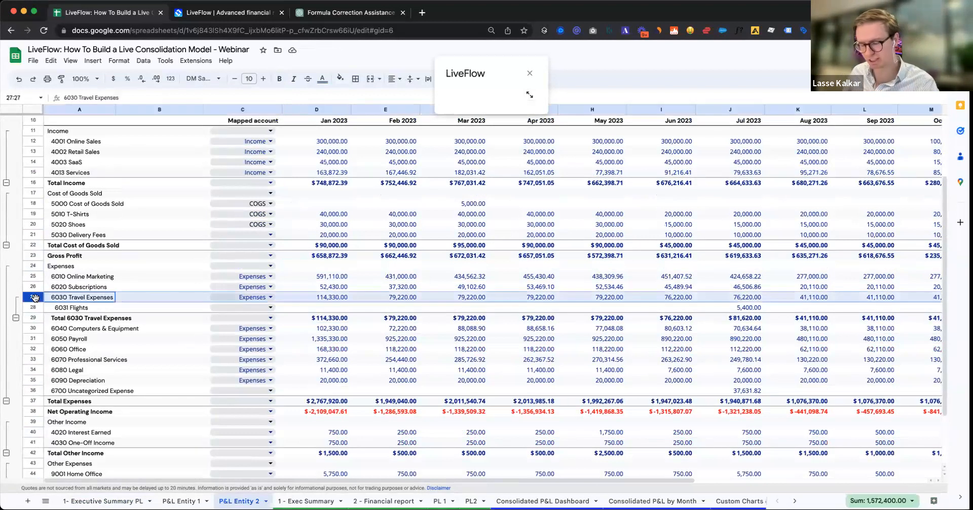
shift+click(33, 318)
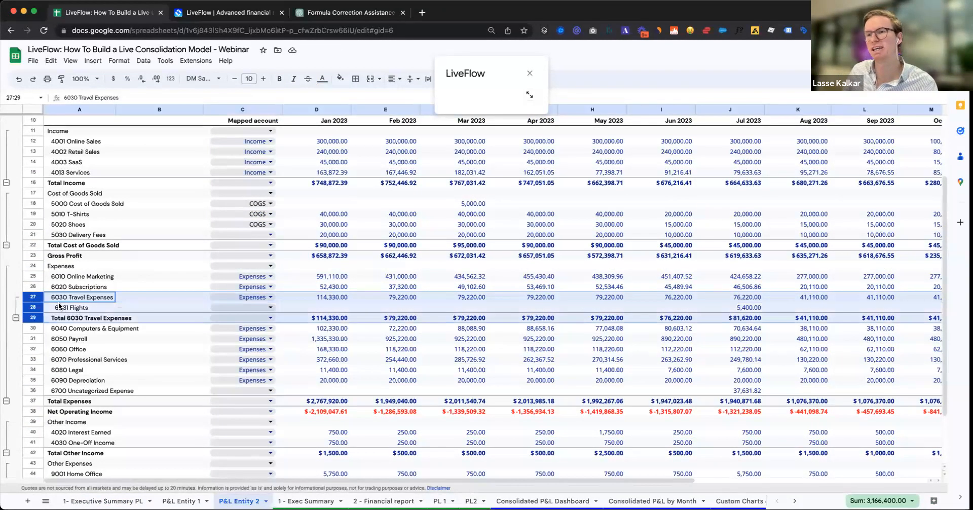
click(60, 307)
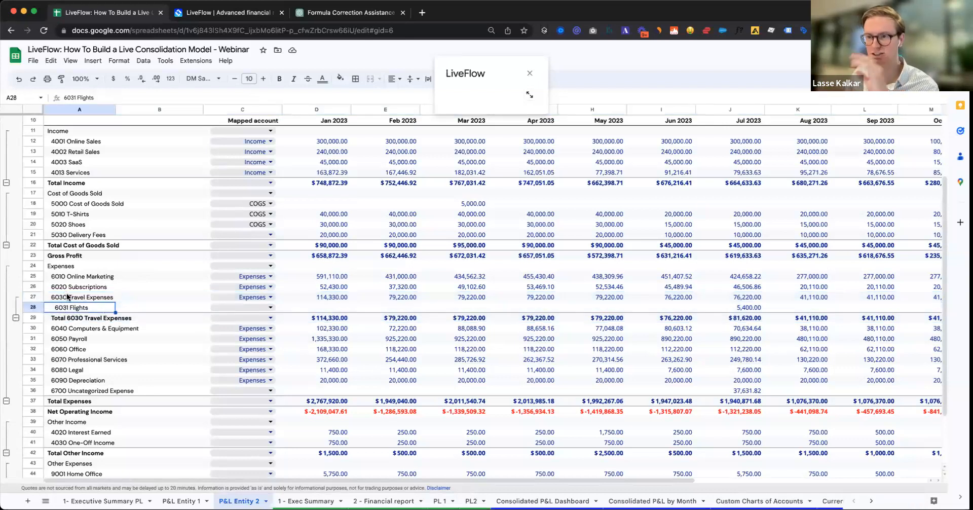
click(67, 298)
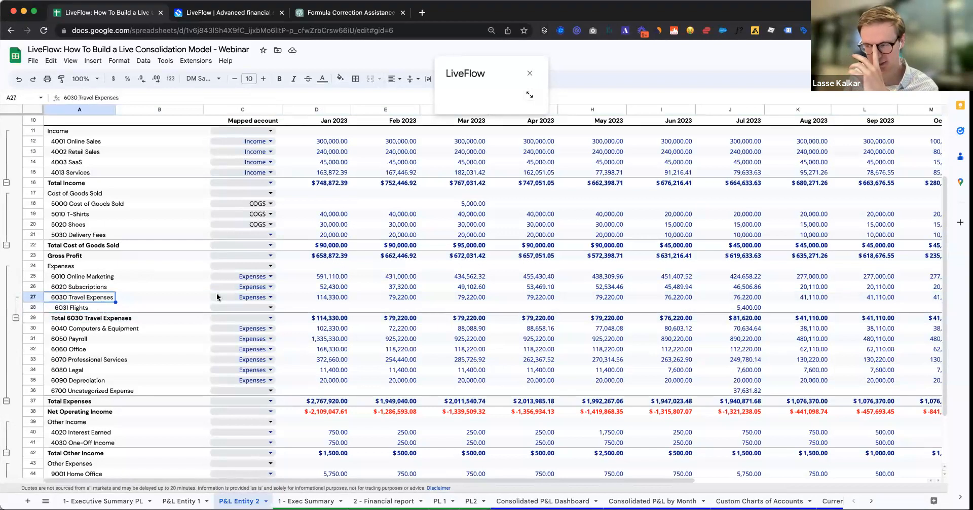
click(299, 298)
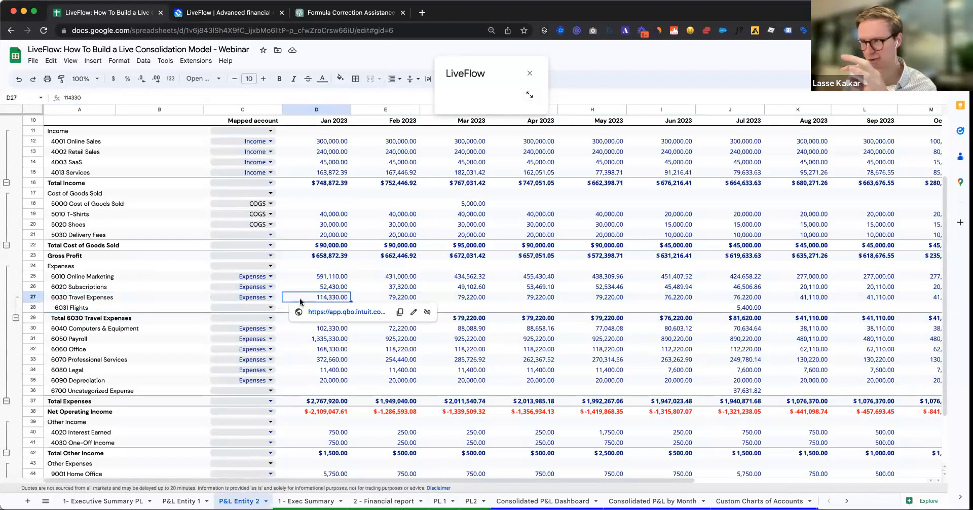
click(33, 297)
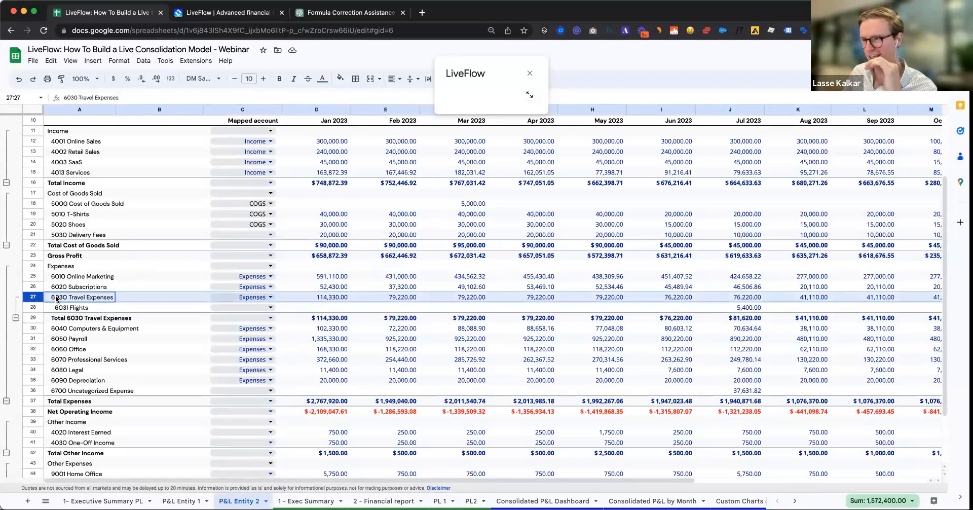
click(305, 298)
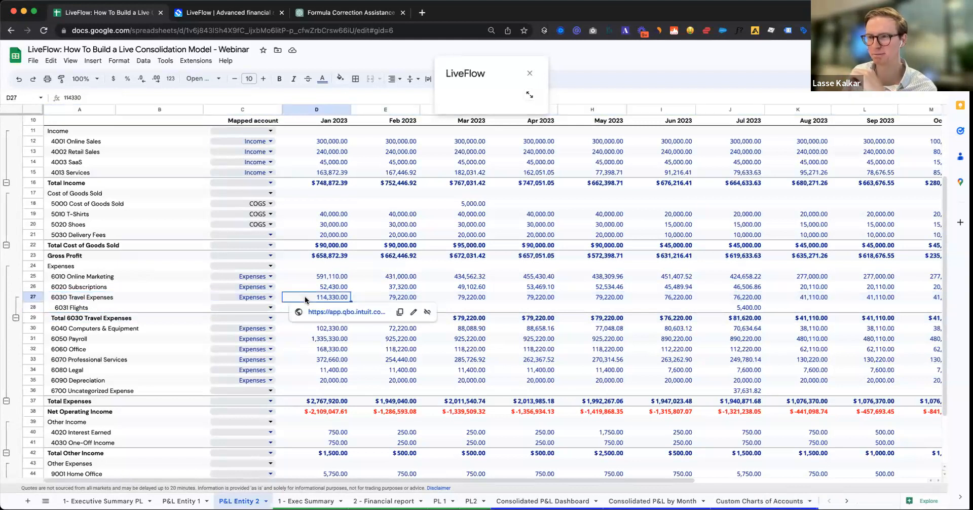
click(355, 298)
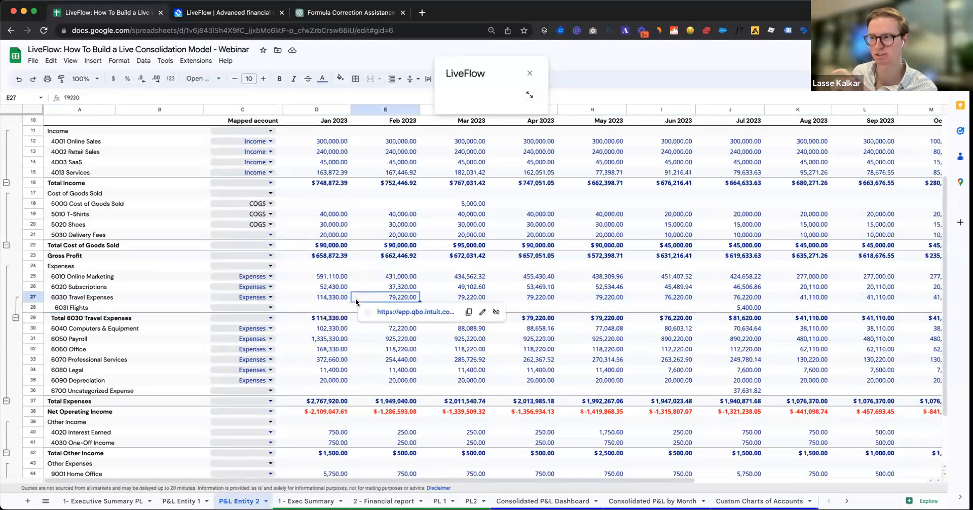
click(285, 294)
click(202, 301)
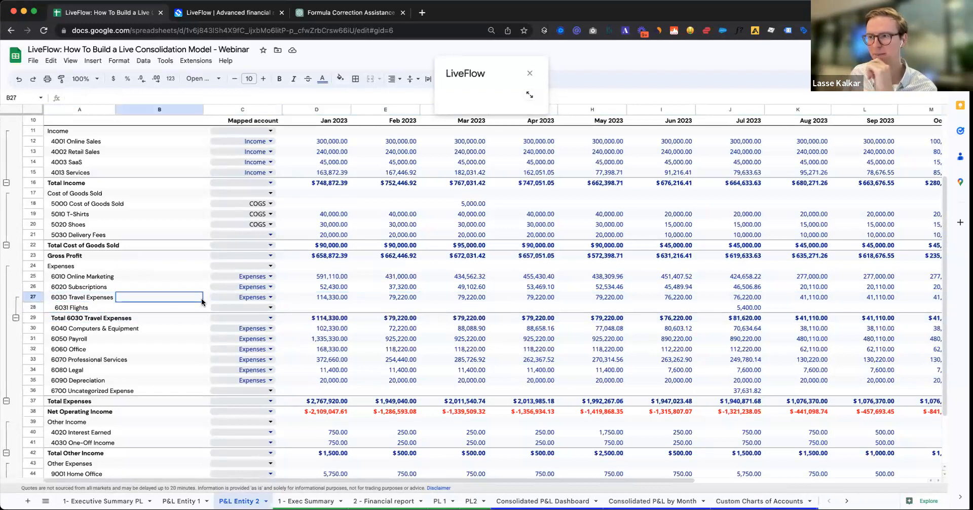
Step: Clear the 6030 Travel Expenses amounts from Jan 2023 through the Total column on P&L Entity 2
click(323, 298)
scroll(487, 300, right, 5)
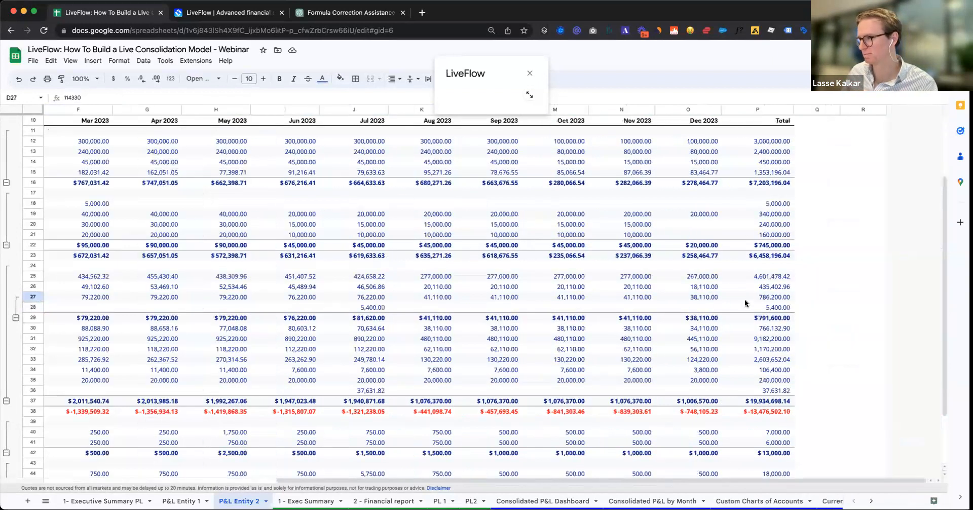
shift+click(765, 297)
key(Delete)
scroll(338, 289, left, 5)
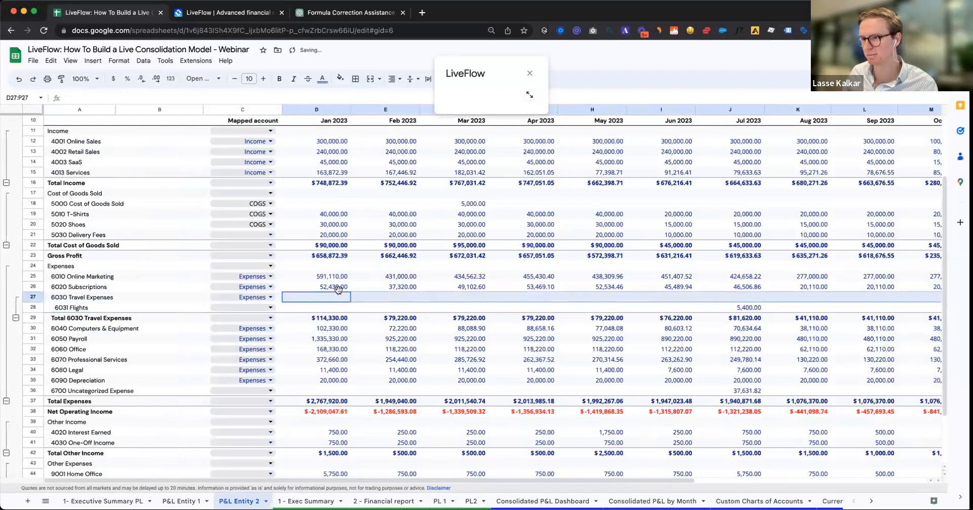
Step: Remove the mapped account from the 6030 Travel Expenses row on P&L Entity 2
key(Down)
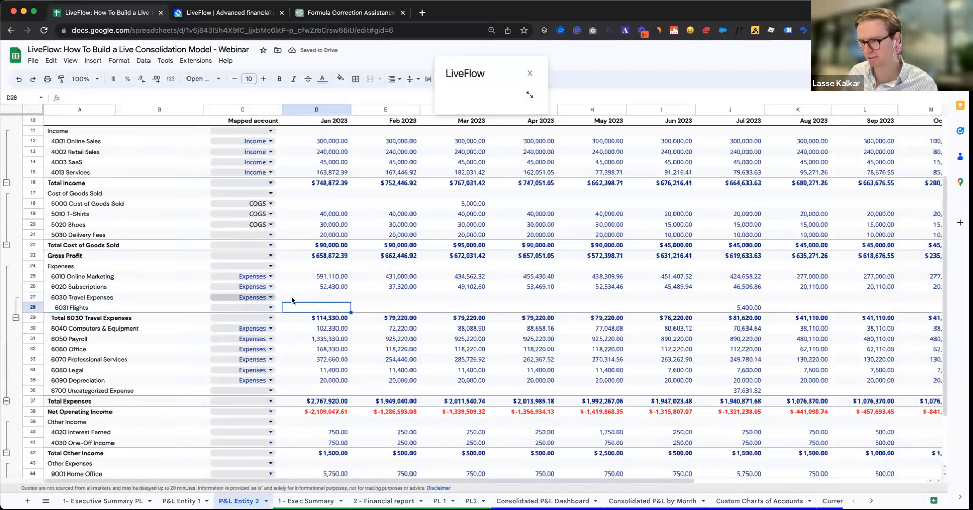
key(Up)
key(Left)
key(Delete)
Step: Map the 6031 Flights sub-account on P&L Entity 2 to Expenses
key(Down)
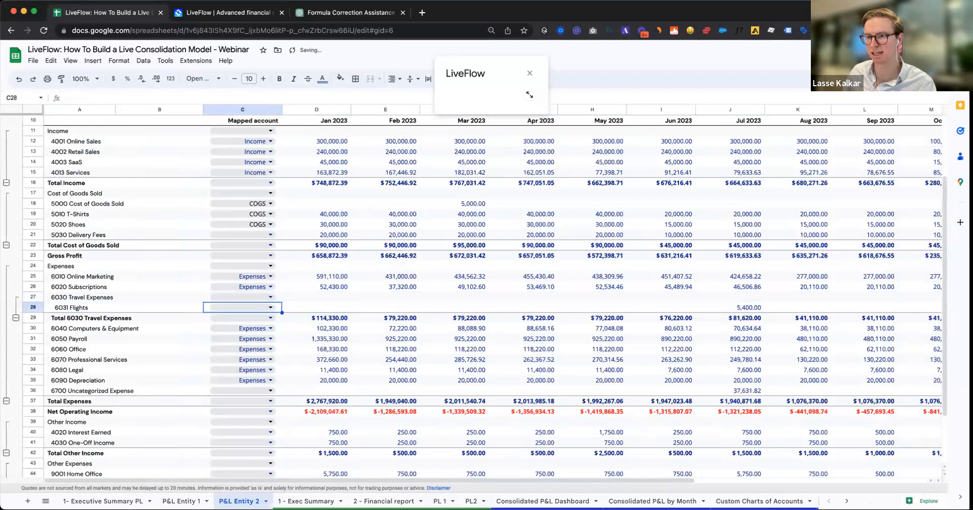
key(Return)
key(Down)
key(Down)
key(Down)
key(Down)
key(Down)
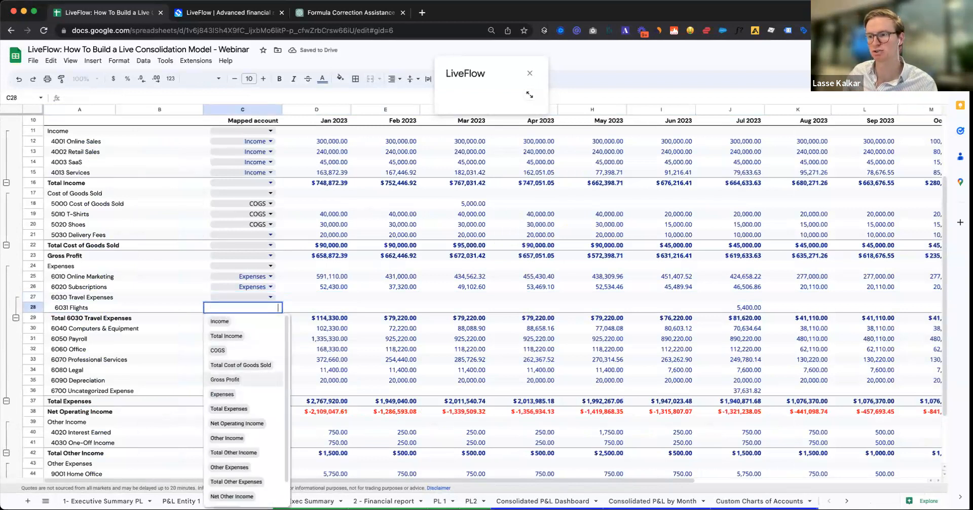
key(Return)
key(Up)
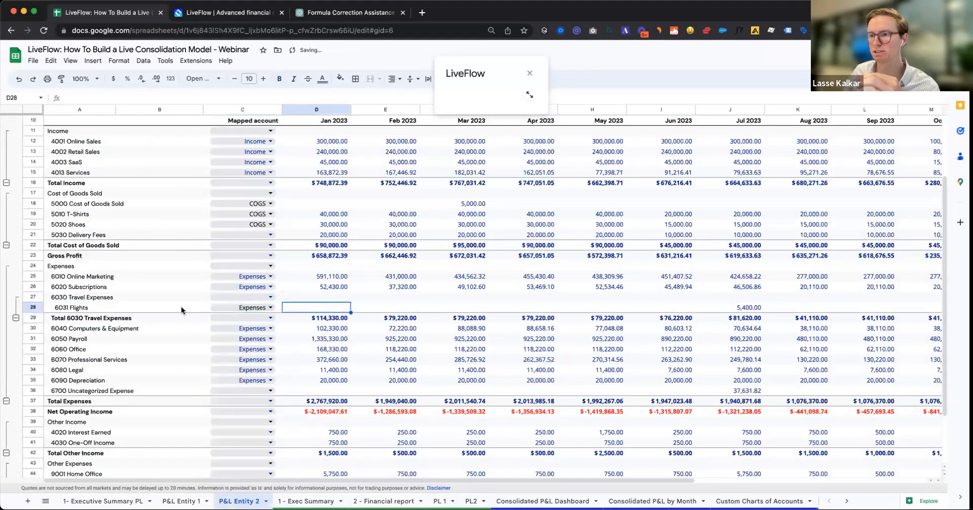
Step: Map the Total 6030 Travel Expenses row of P&L Entity 2 to the Expenses account
click(171, 308)
click(335, 307)
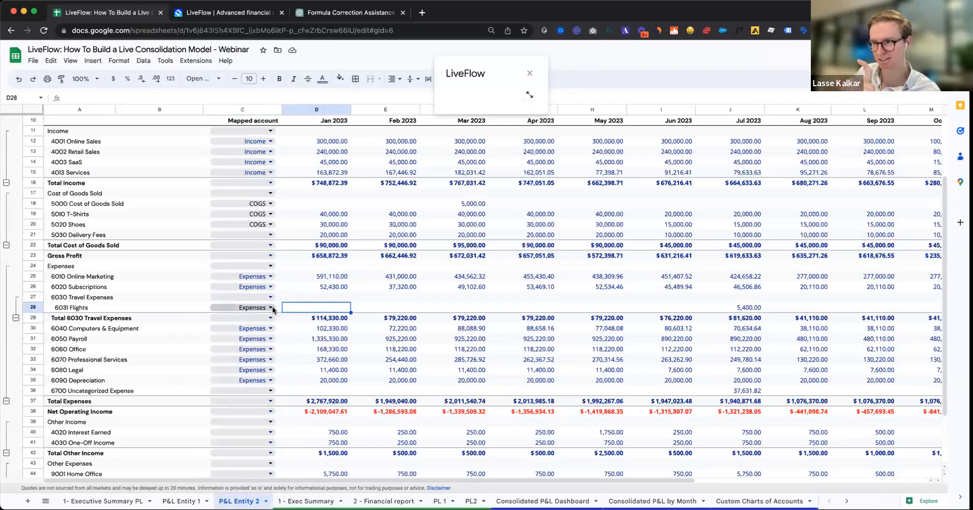
click(63, 313)
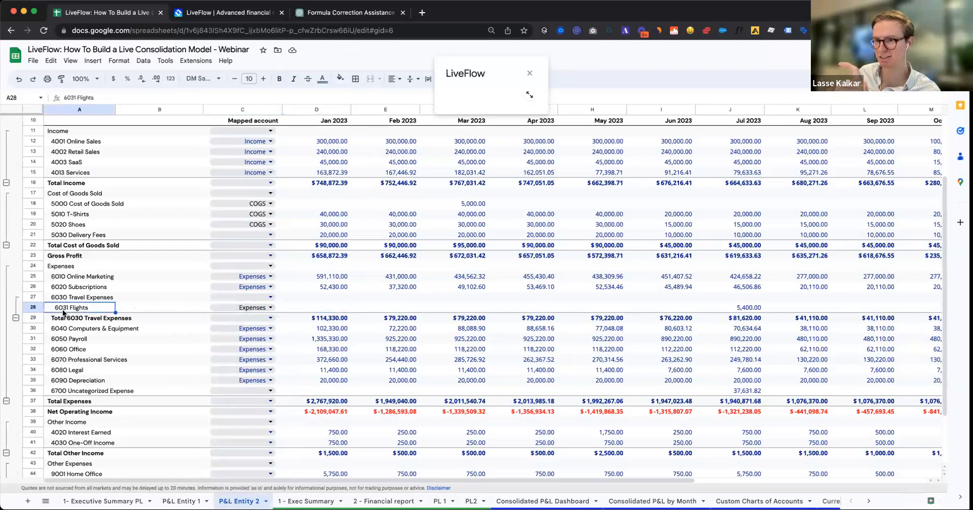
click(77, 318)
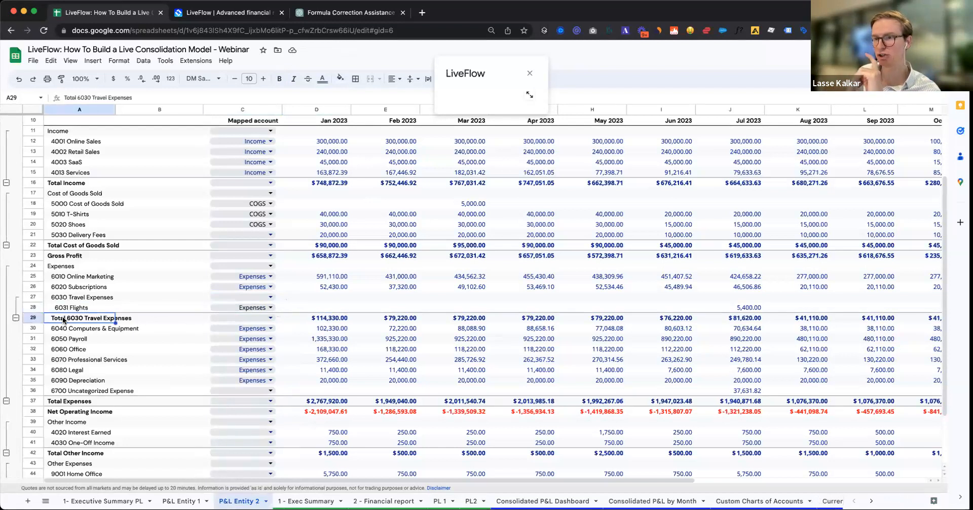
click(269, 318)
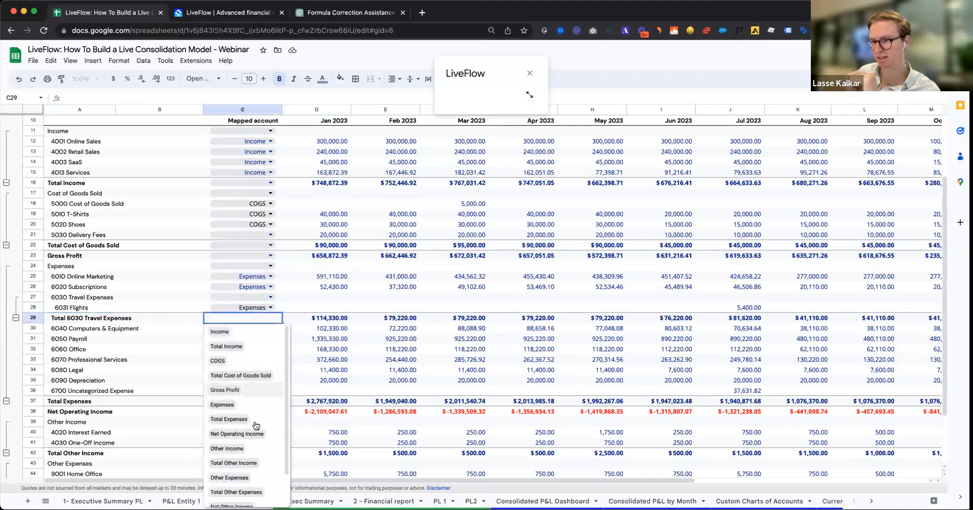
scroll(254, 426, down, 1)
click(231, 399)
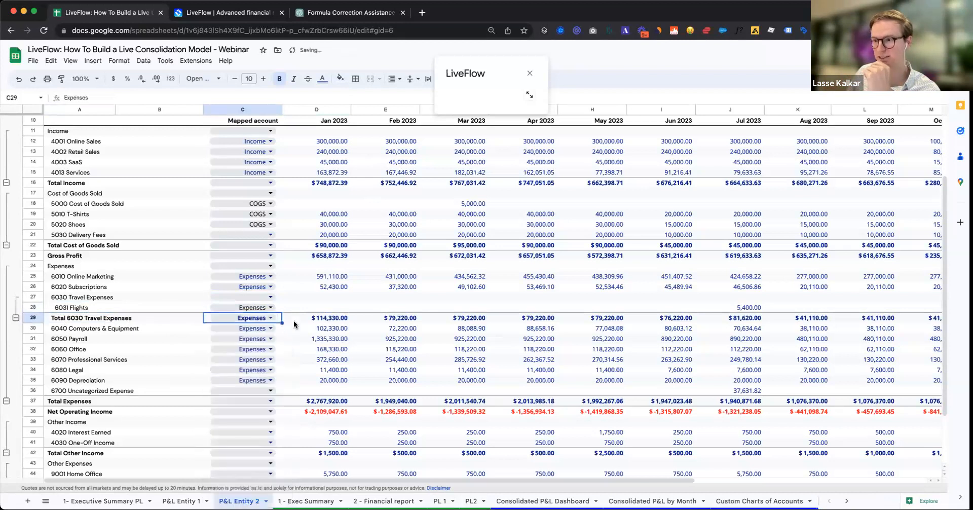
Step: Enter a test SUM formula in B26 that adds the January 6031 Flights and Total 6030 Travel Expenses amounts
click(330, 307)
click(157, 286)
text(=sum)
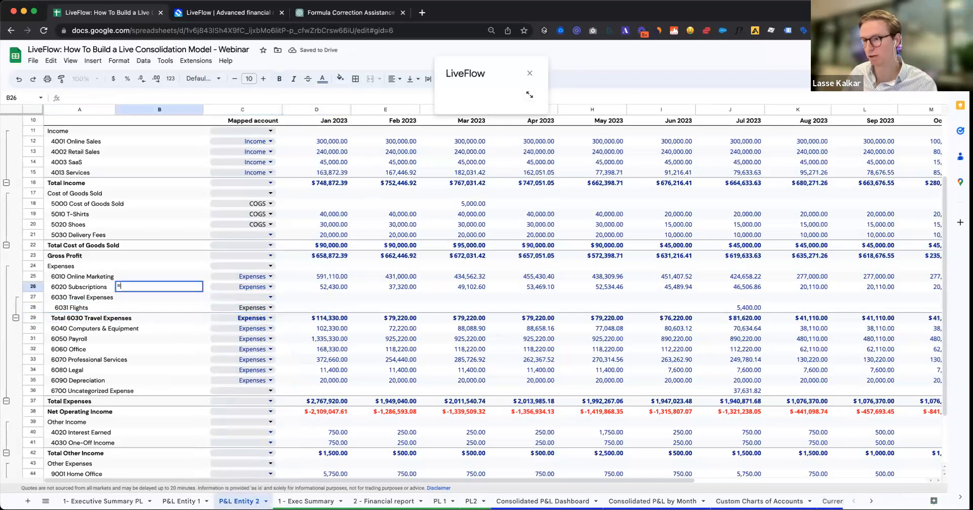
key(Tab)
key(Right)
key(Right)
key(Right)
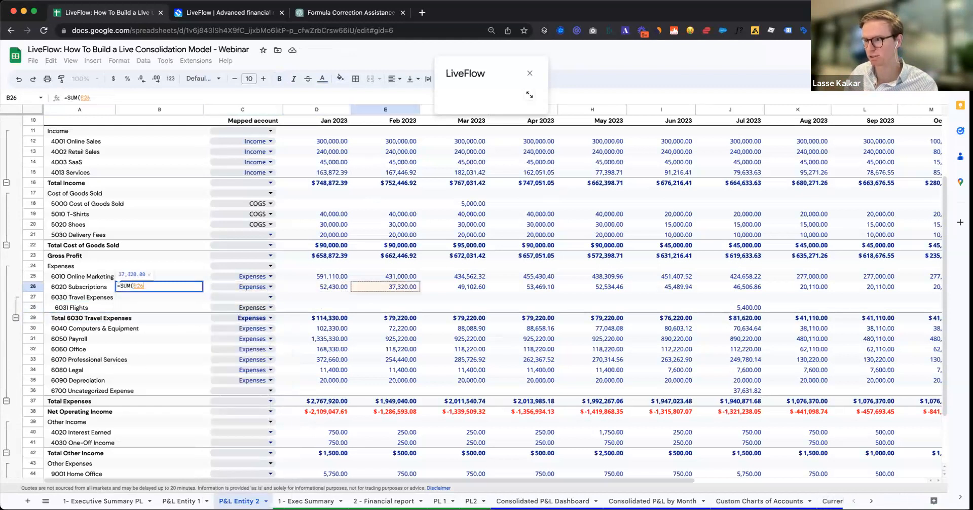
key(Down)
key(Down)
key(Left)
key(Return)
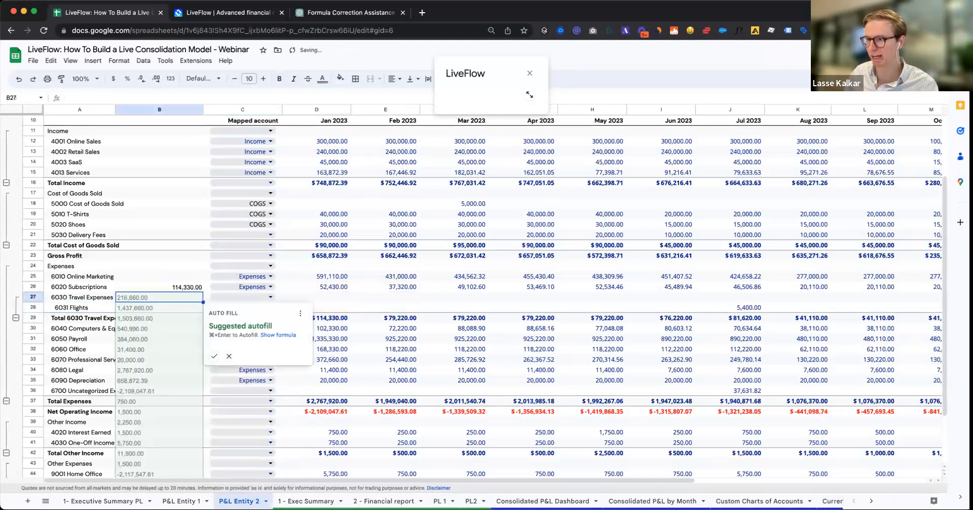
Step: Enter 1000000 as the January 2023 amount for 6031 Flights to test the SUM formula in B26
click(330, 307)
text(1000000)
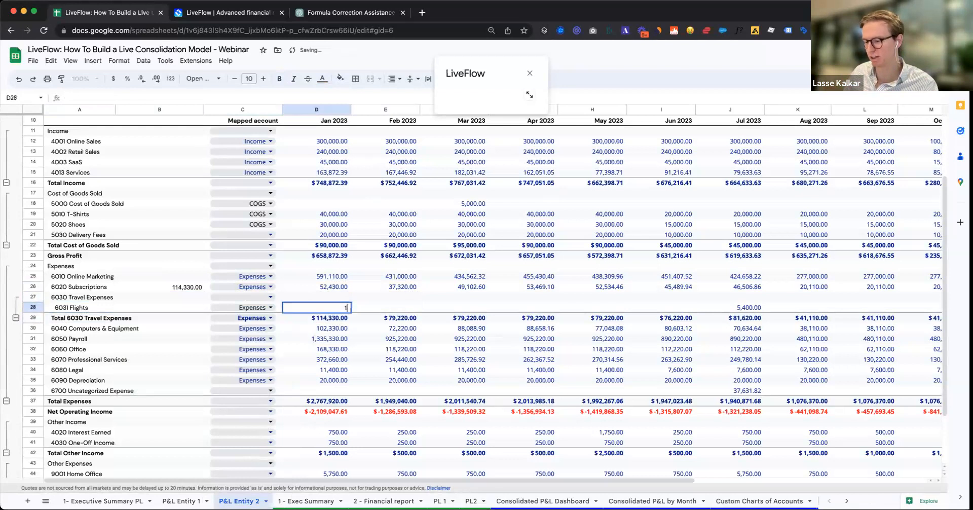
key(Return)
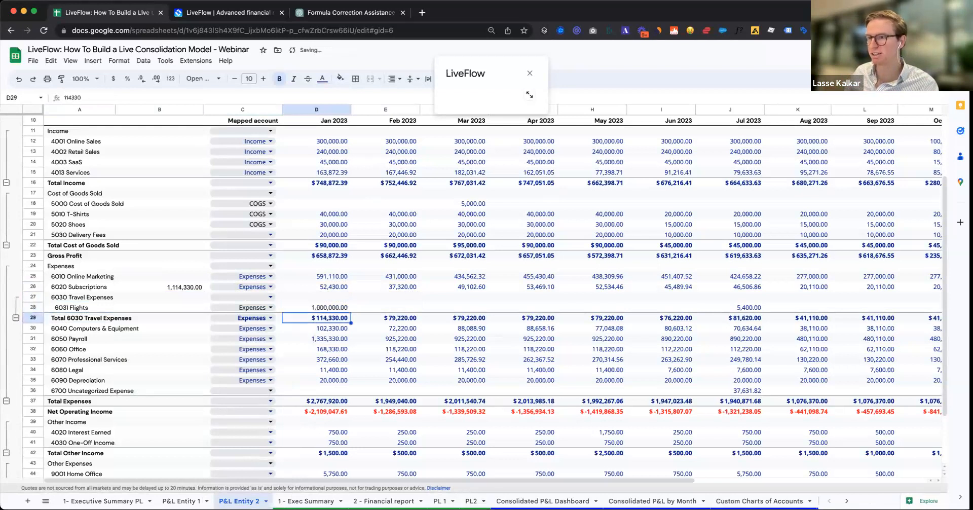
click(186, 287)
Step: Undo the test Flights amount, the SUM formula and the recent changes to the travel expense rows and their account mapping
key(ctrl+z)
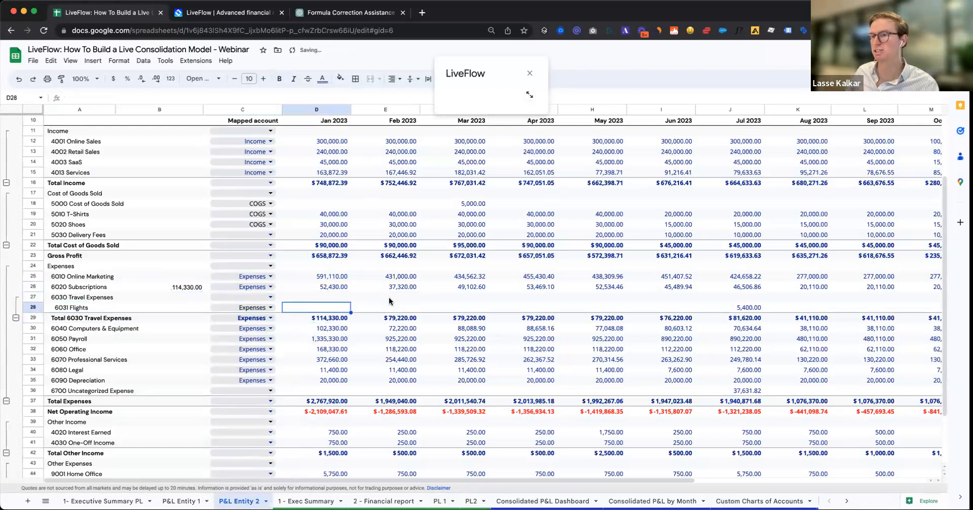
key(ctrl+z)
key(ctrl+z)
key(ctrl+z)
key(ctrl+z)
key(ctrl+z)
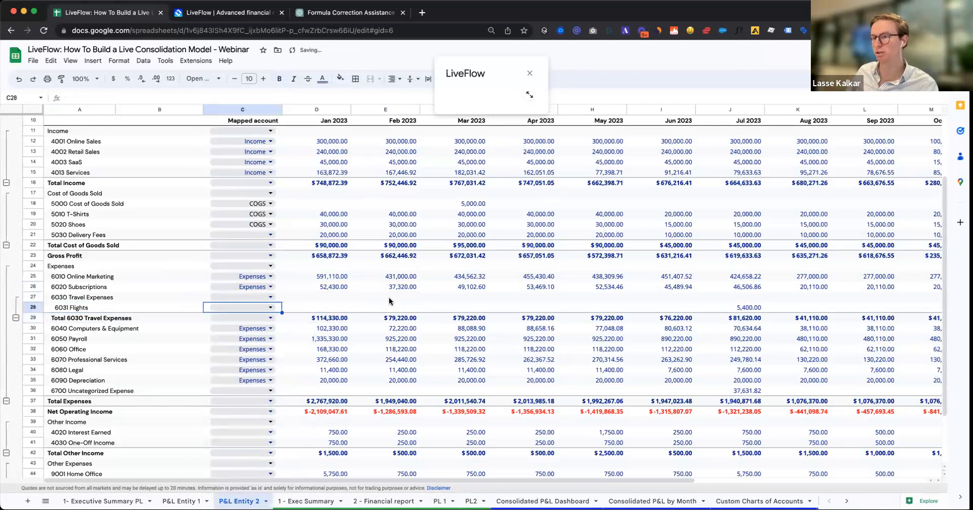
click(379, 310)
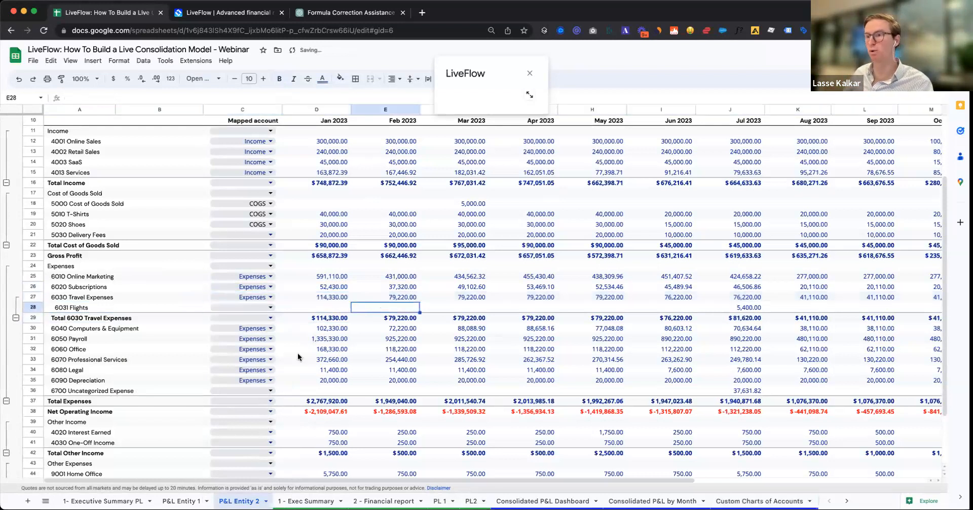
Step: On the 1- Executive Summary PL sheet, test the month selector with Mar, Sep and Nov 2023, and return it to Jan 2023
scroll(300, 355, down, 1)
click(101, 501)
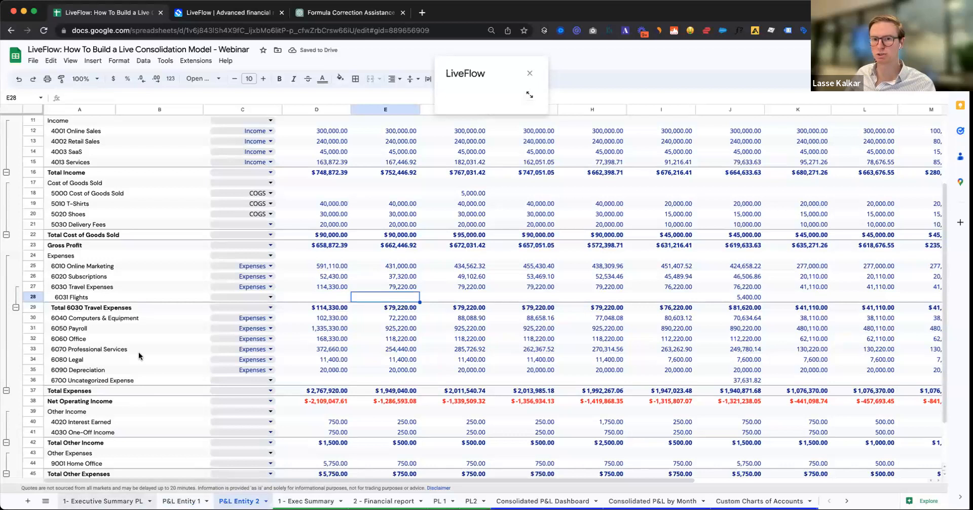
click(311, 245)
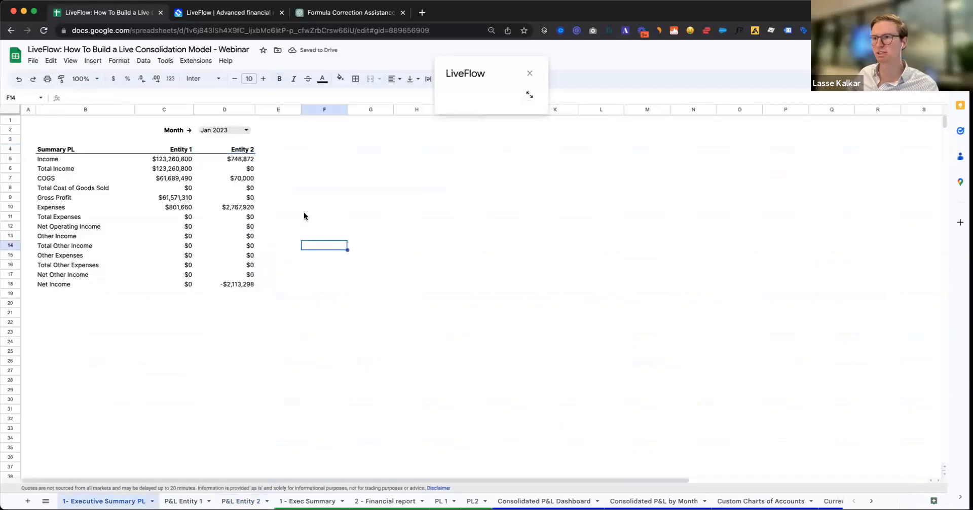
click(246, 130)
click(245, 172)
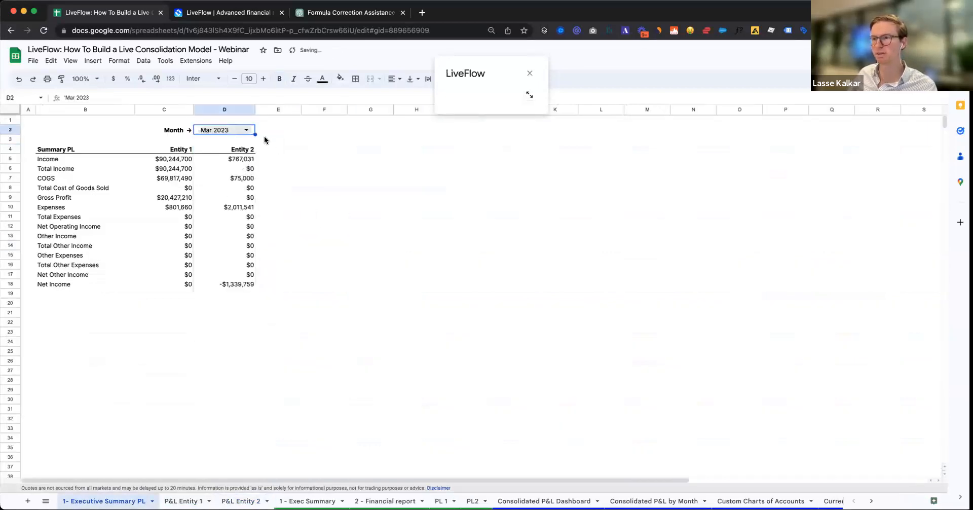
click(246, 130)
click(238, 264)
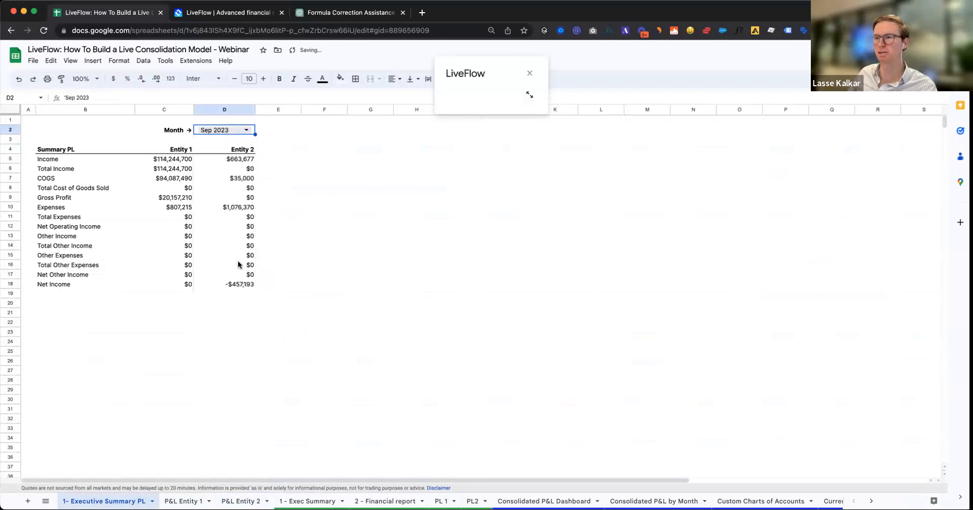
click(246, 130)
click(233, 293)
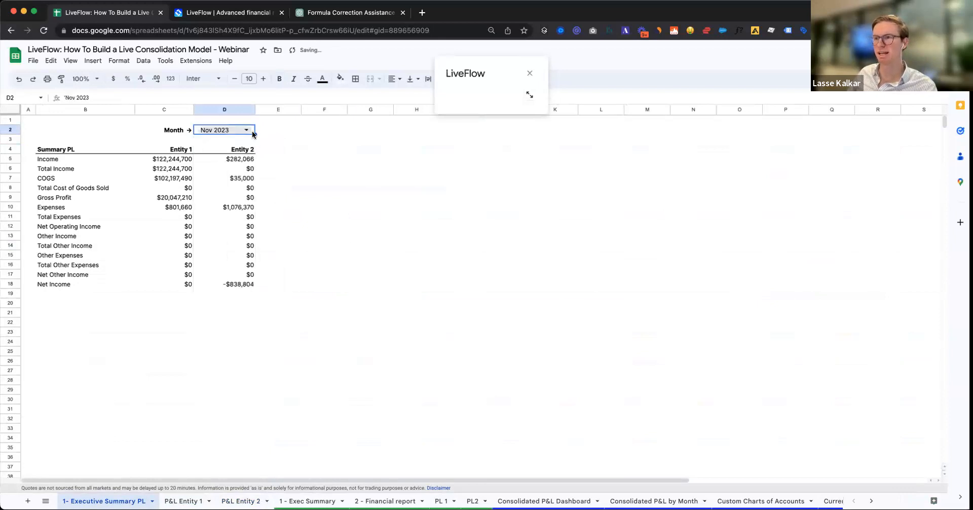
click(298, 133)
click(246, 130)
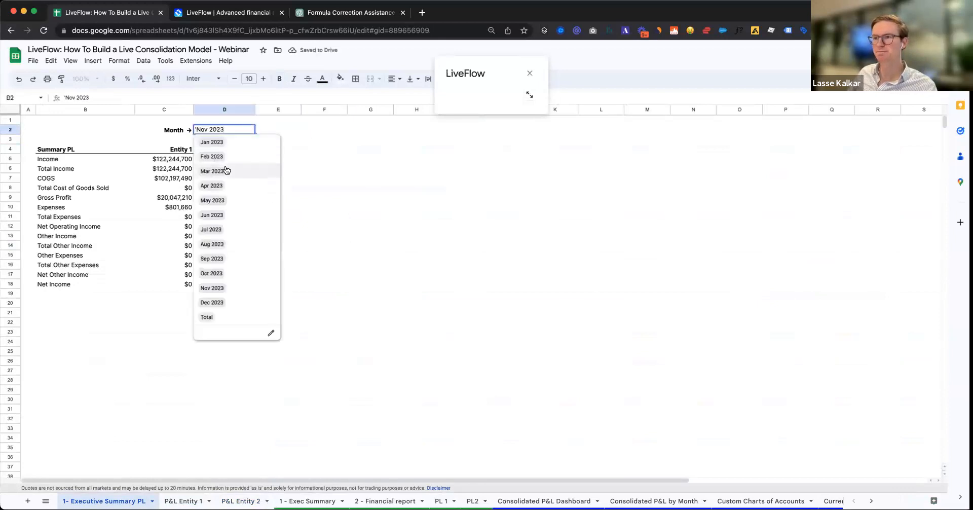
click(223, 146)
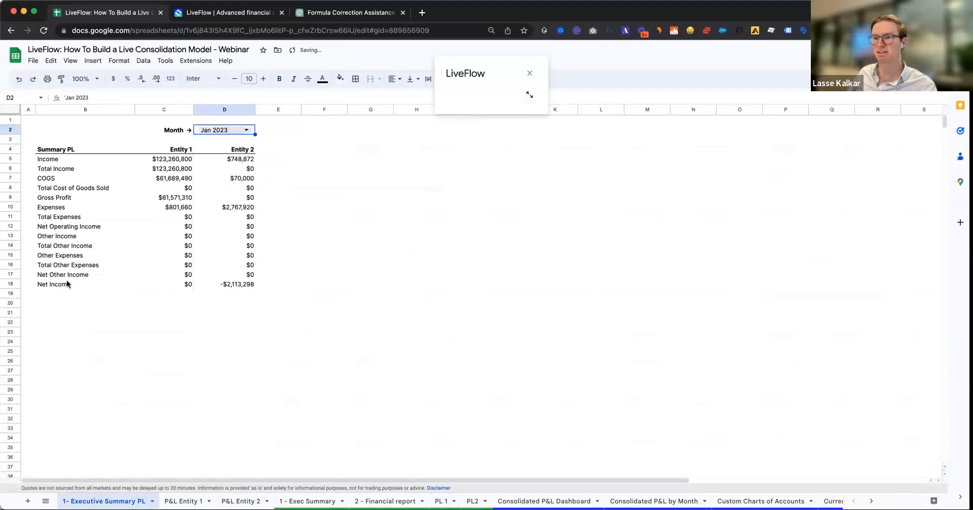
Step: Examine the P&L Entity 1 and 1 - Exec Summary sheets for the by-month layout, and return to 1- Executive Summary PL
click(47, 311)
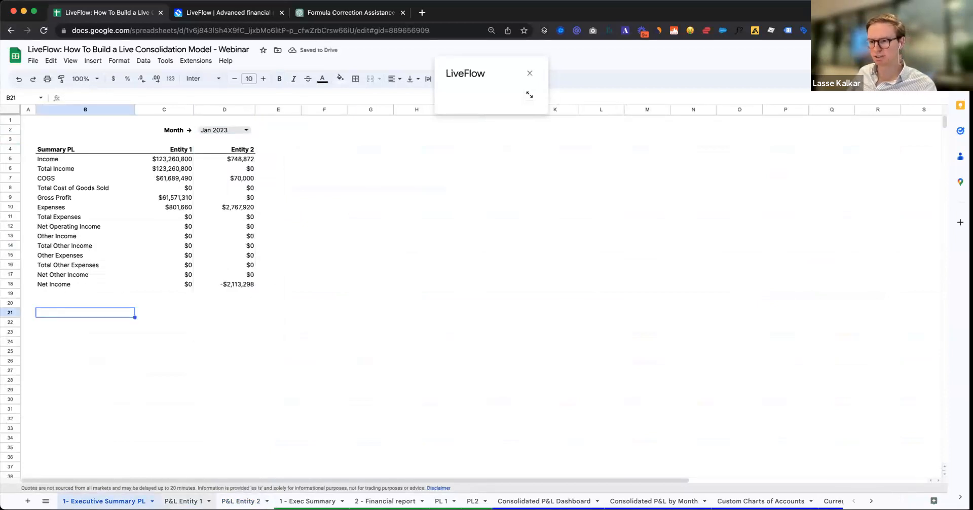
click(184, 501)
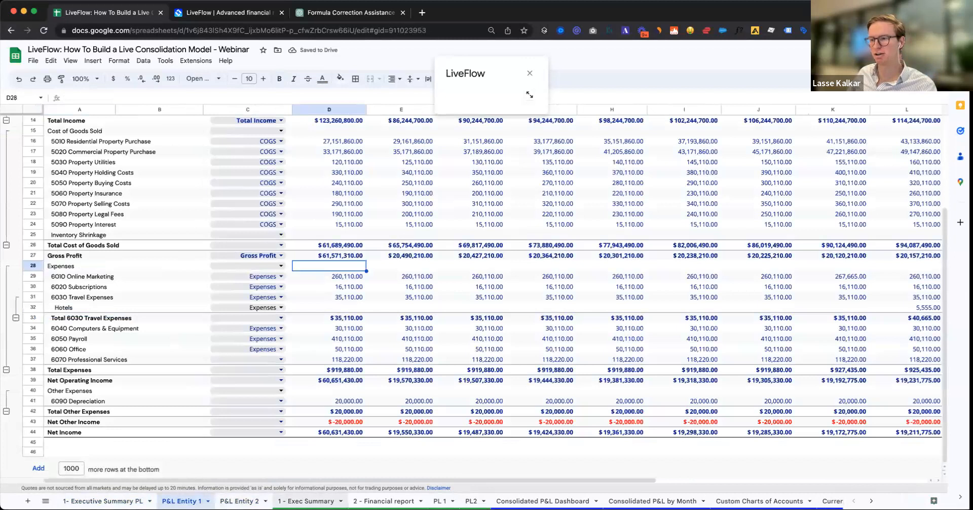
click(307, 501)
click(102, 256)
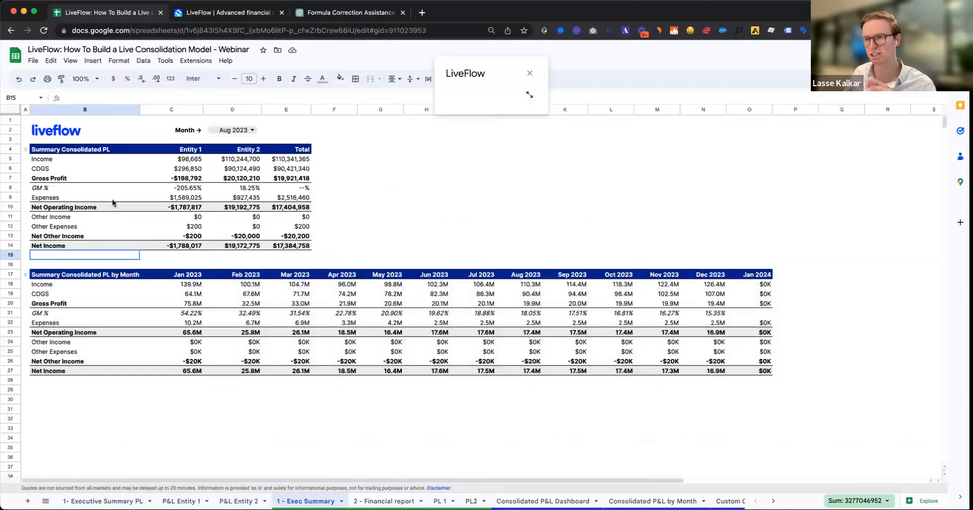
click(104, 500)
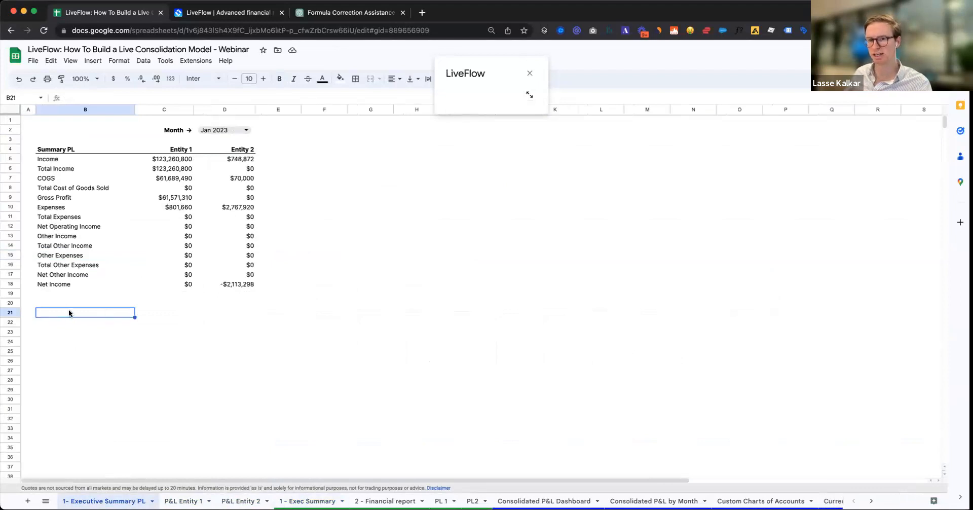
Step: Enter the bold heading "Summary PL Consolidated by Month" in B21 below the summary table
text(Summary PL C)
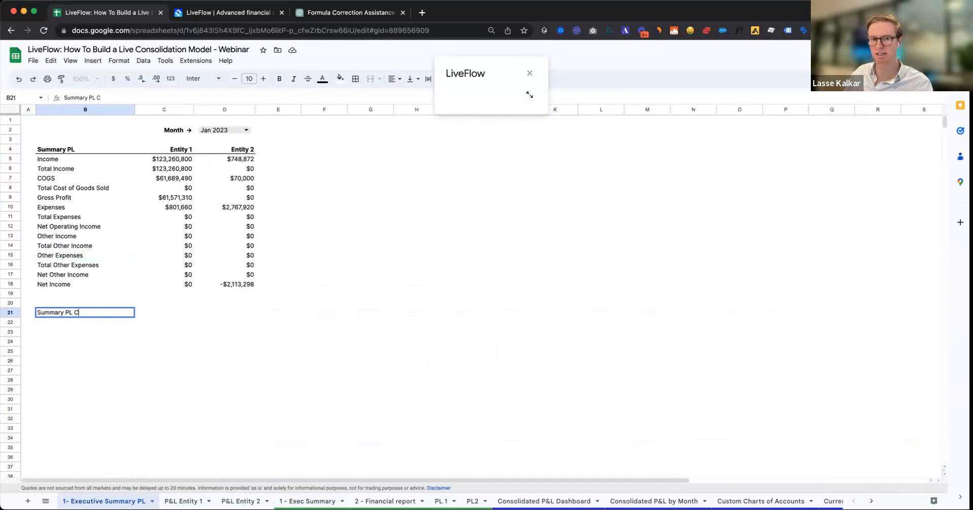
text(onsolidated by Month)
key(ctrl+a)
key(ctrl+b)
key(Tab)
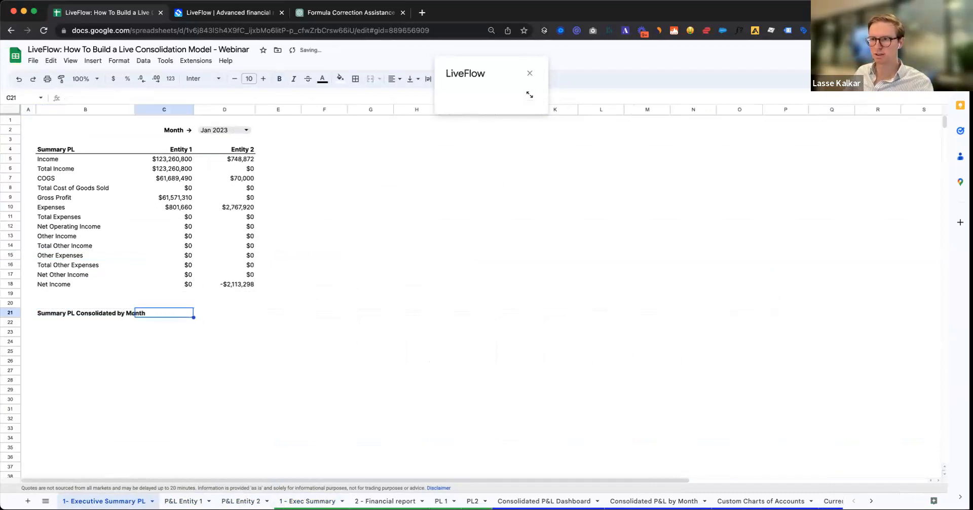
Step: Narrow column B, which holds the summary account labels and the new heading
drag(130, 109, 161, 109)
drag(287, 109, 223, 138)
click(129, 315)
click(83, 312)
click(214, 315)
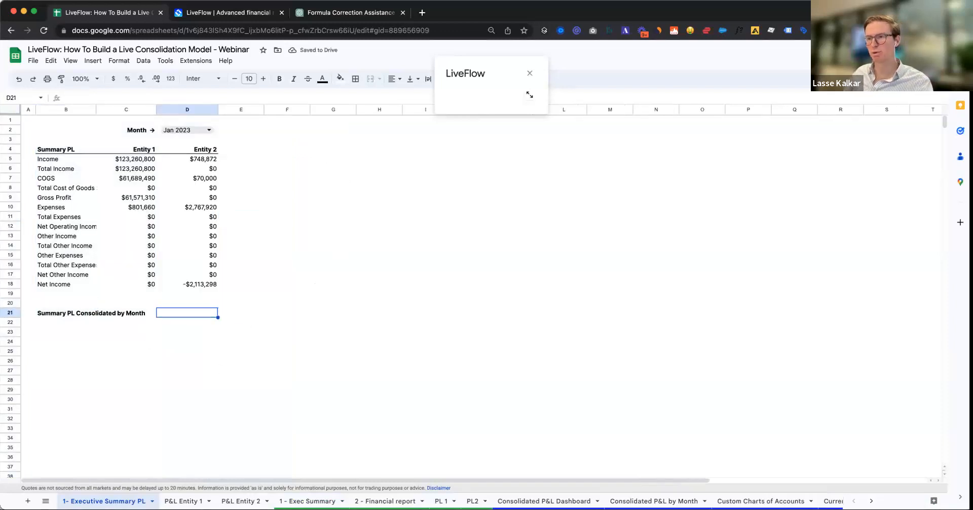
Step: Copy the Jan 2023 month dropdown from D2 into D21 beside the new heading
click(197, 130)
key(ctrl+c)
click(202, 314)
key(ctrl+v)
click(295, 319)
click(215, 315)
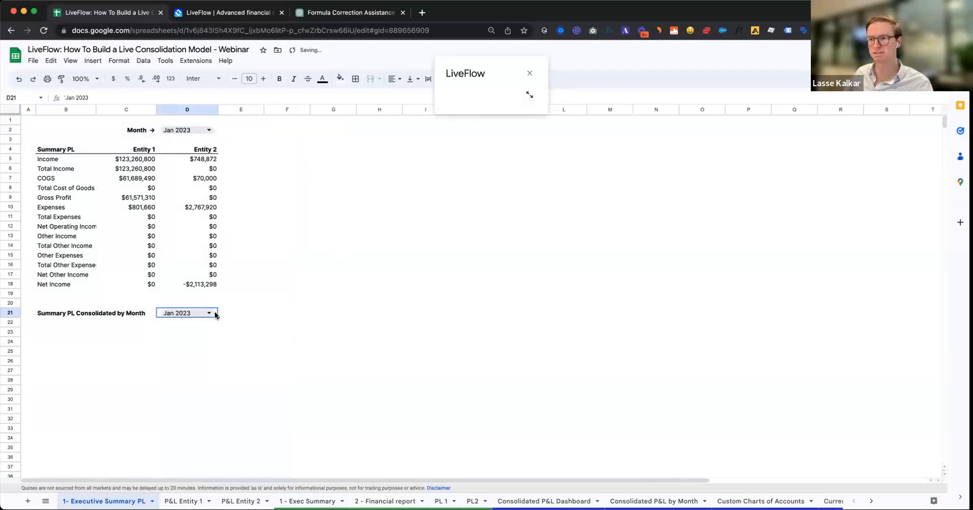
click(241, 314)
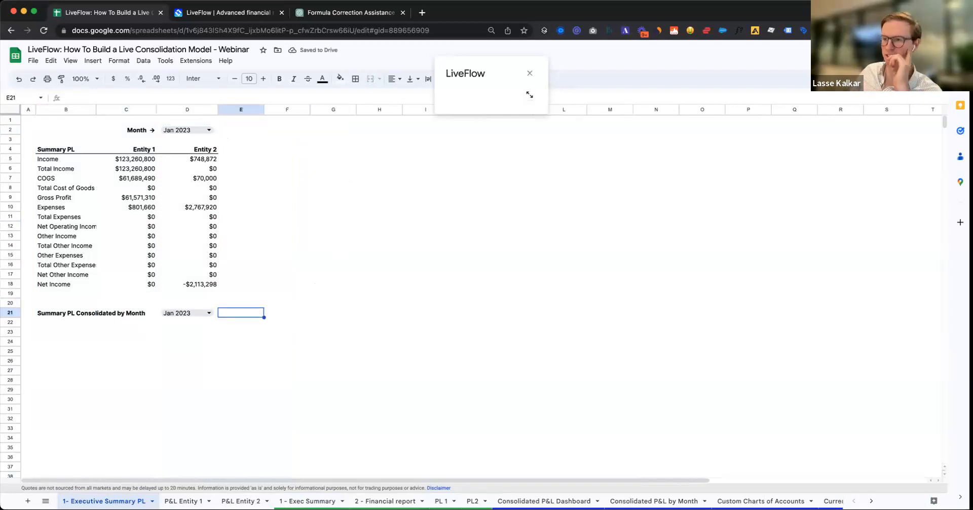
click(187, 313)
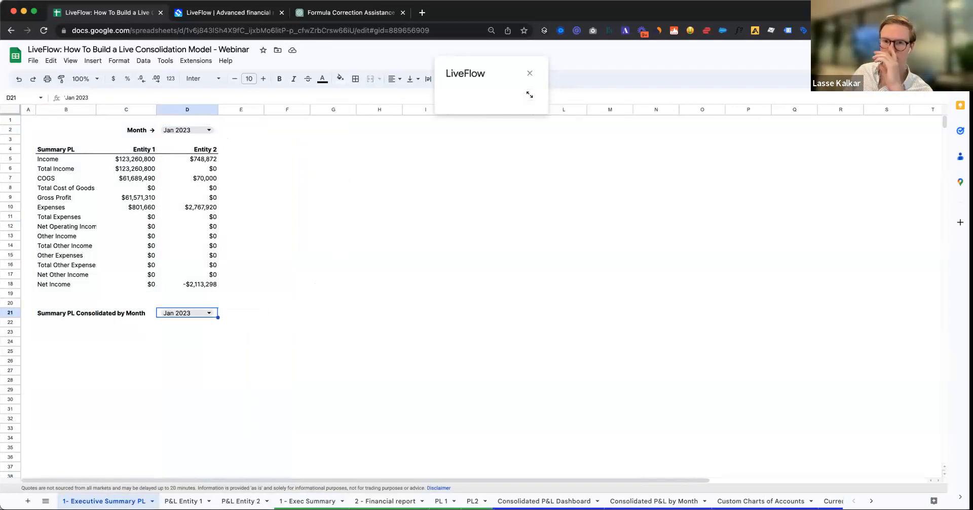
key(Left)
key(Right)
key(Right)
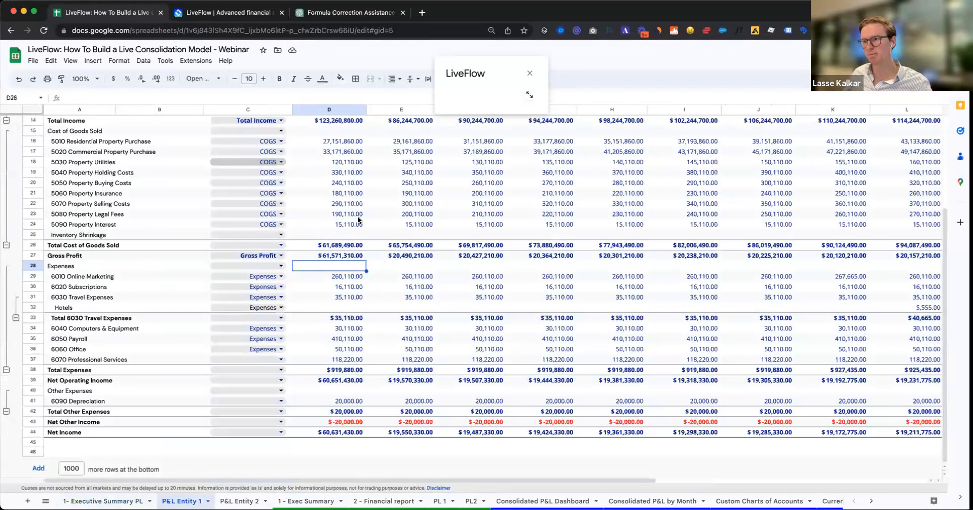
Step: Examine the month headers in row 10 of the P&L Entity 1 sheet, starting with the January header in D10
scroll(357, 213, up, 2)
click(361, 192)
click(354, 171)
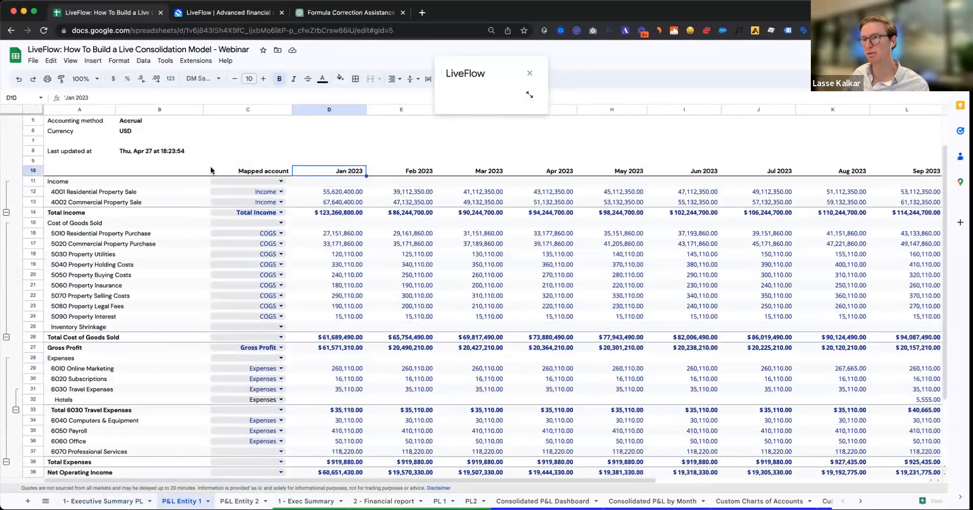
click(31, 171)
click(338, 173)
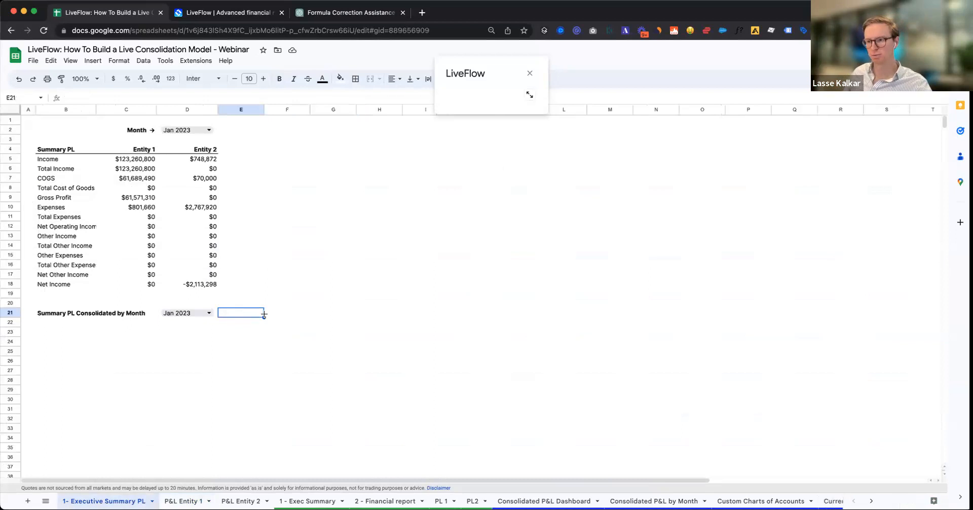
Step: Enter the formula =TEXT(EOMONTH(D21,1),"MMM YYYY") in E21 to derive the next month's header from D21
text(=)
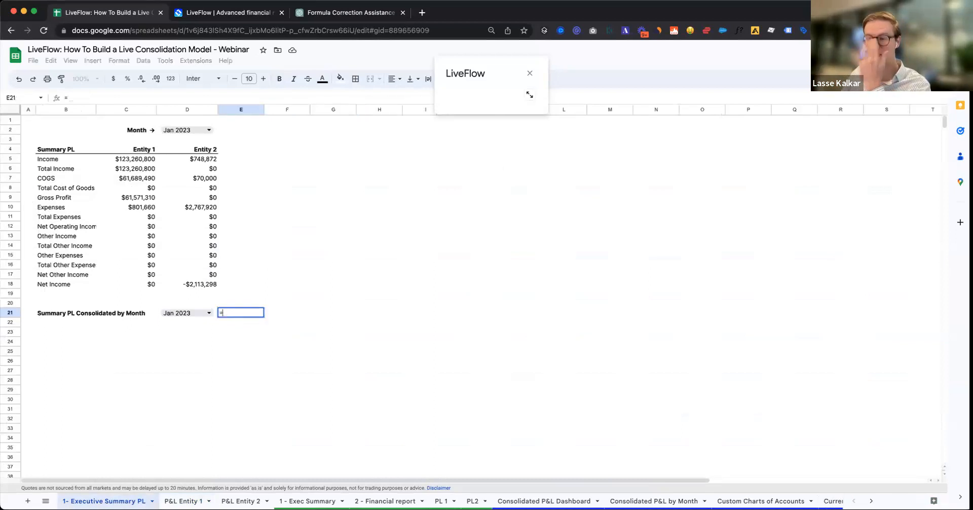
text(TEXT(EOMONTH()
key(Left)
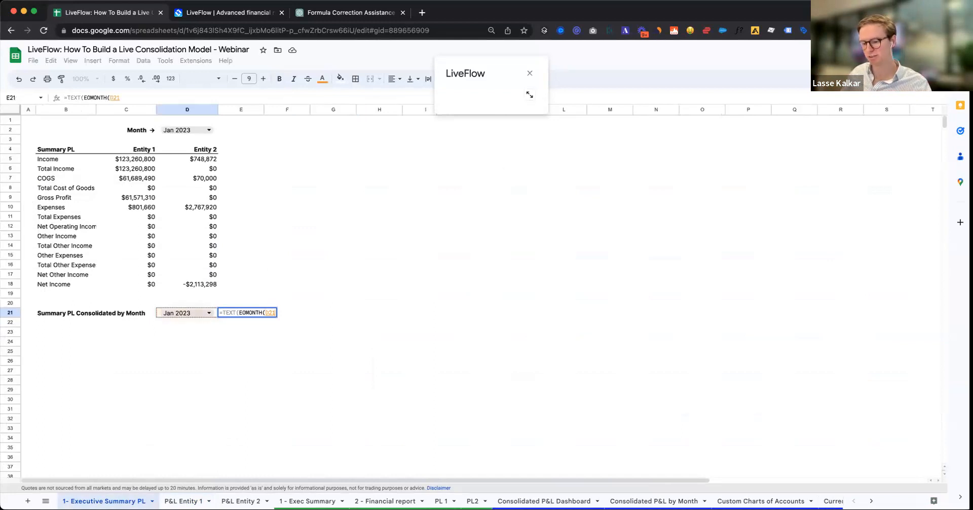
text(,1)
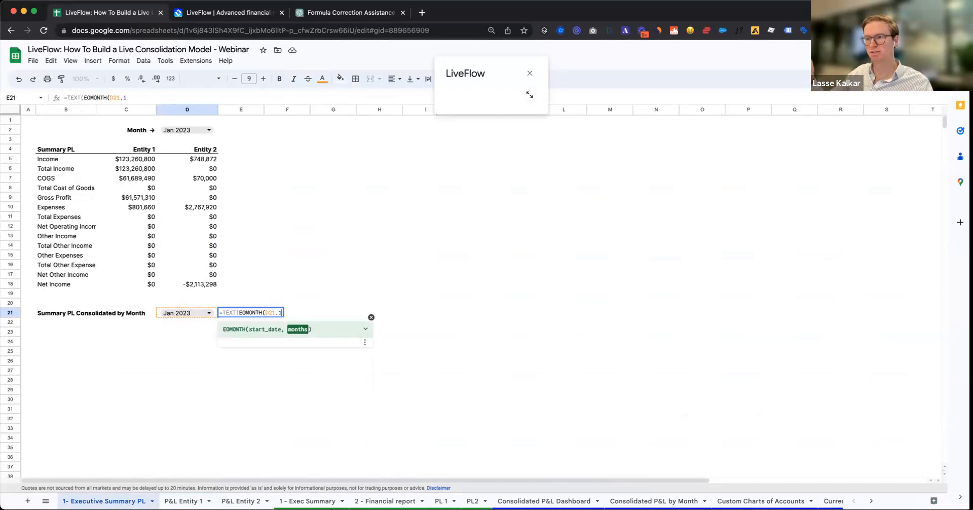
text())
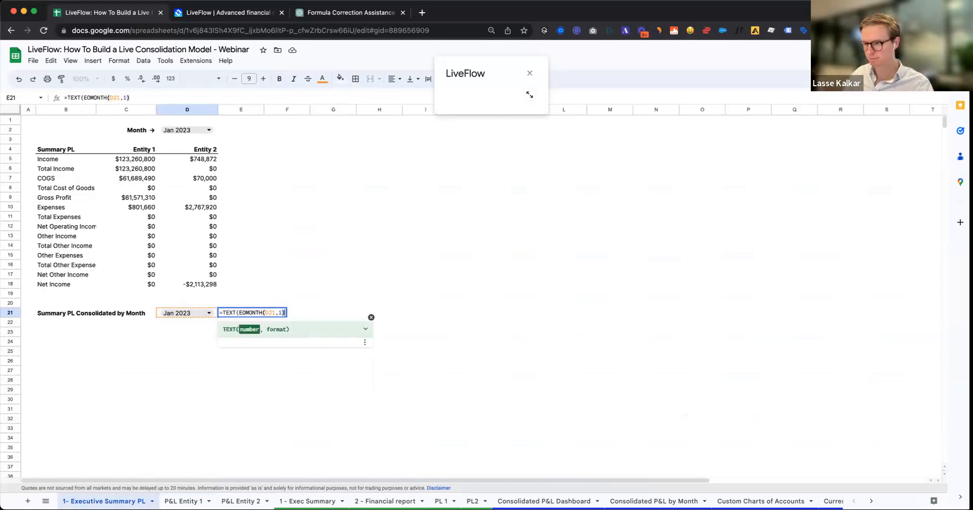
text(,)
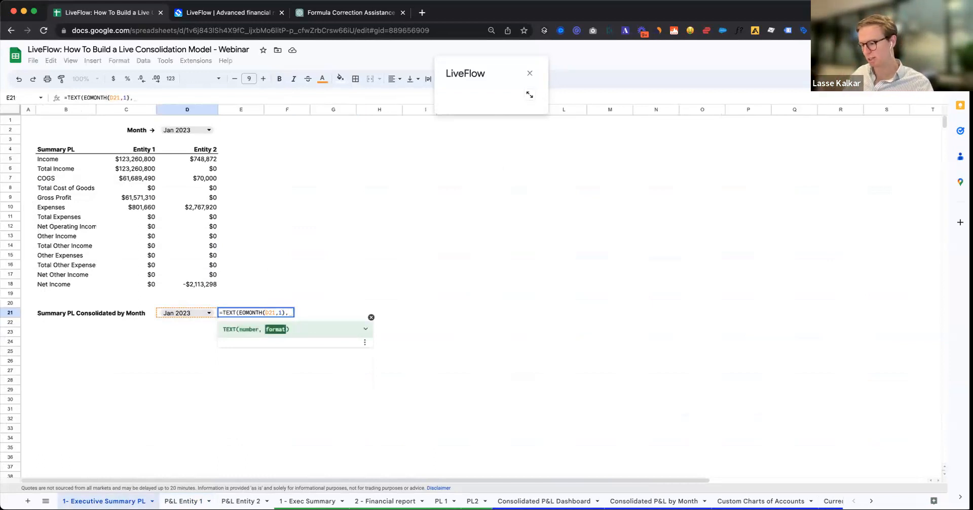
text(")
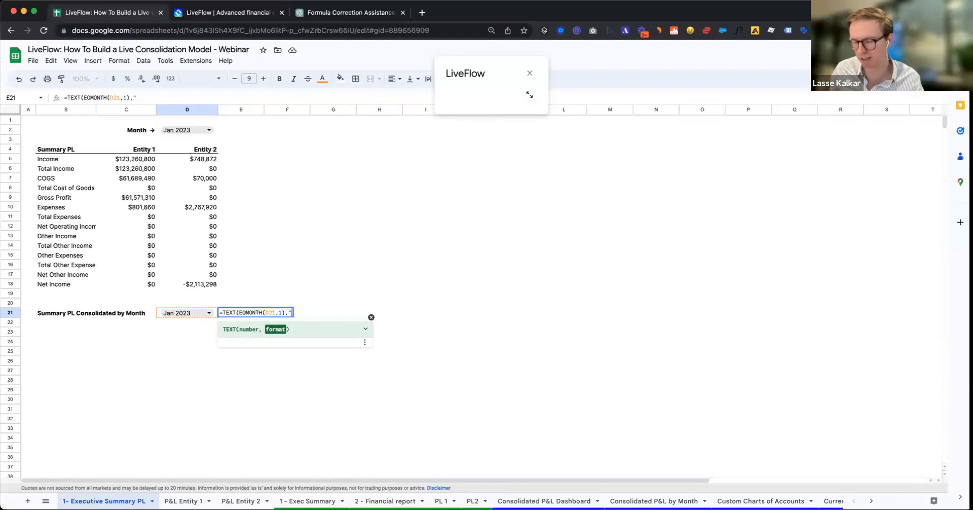
text(MMM)
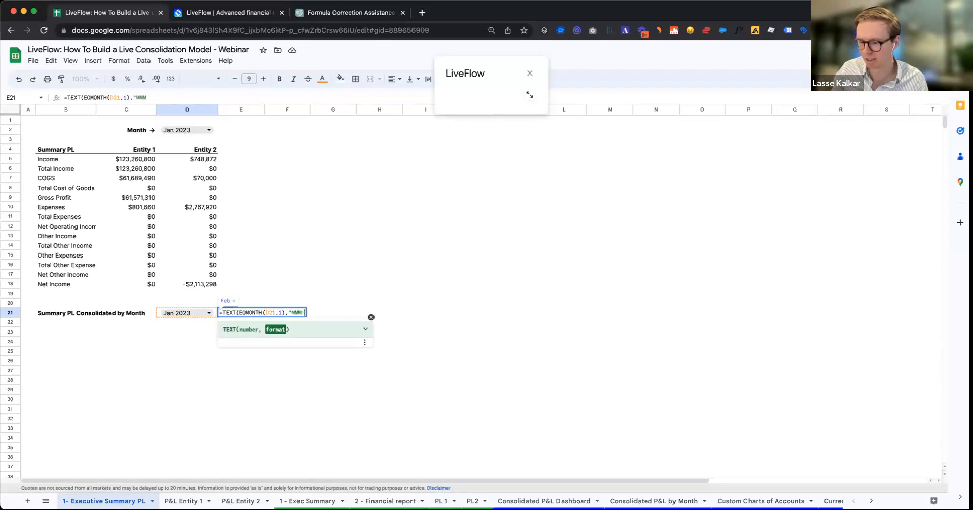
text( YYYY)
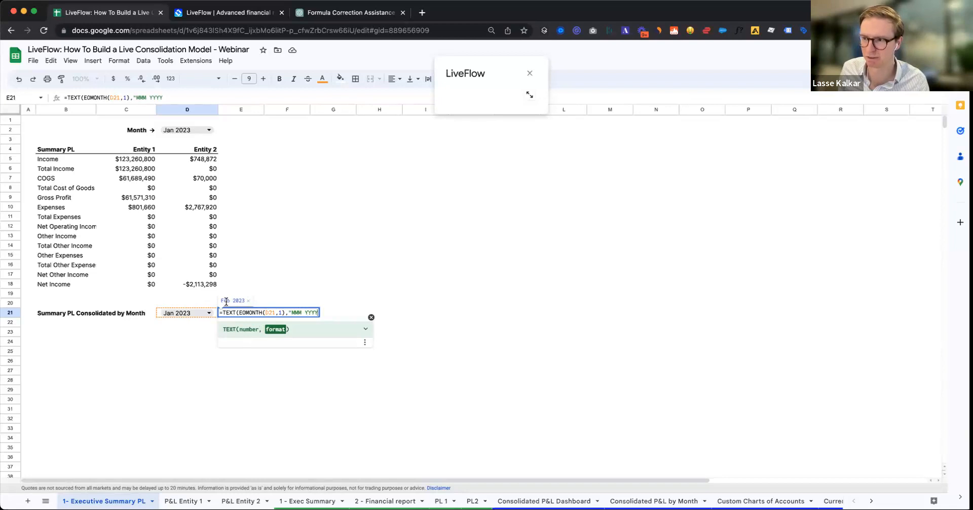
text(")
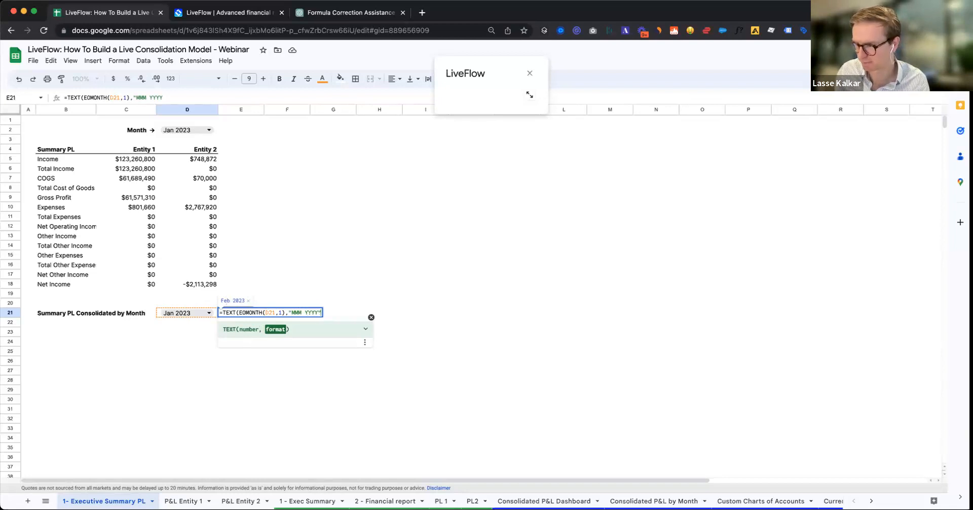
text())
key(Return)
Step: Try a month offset of 4 in the EOMONTH formula in E21
key(Up)
key(Return)
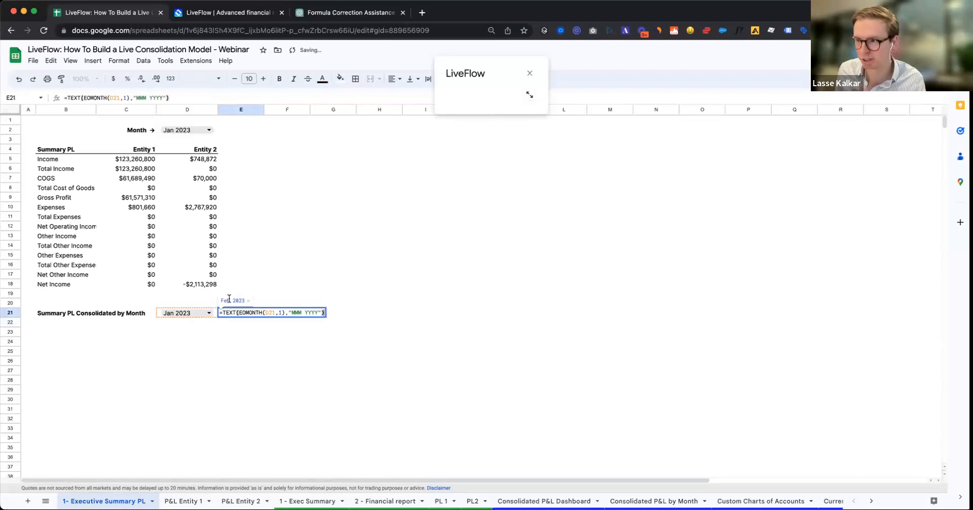
click(281, 312)
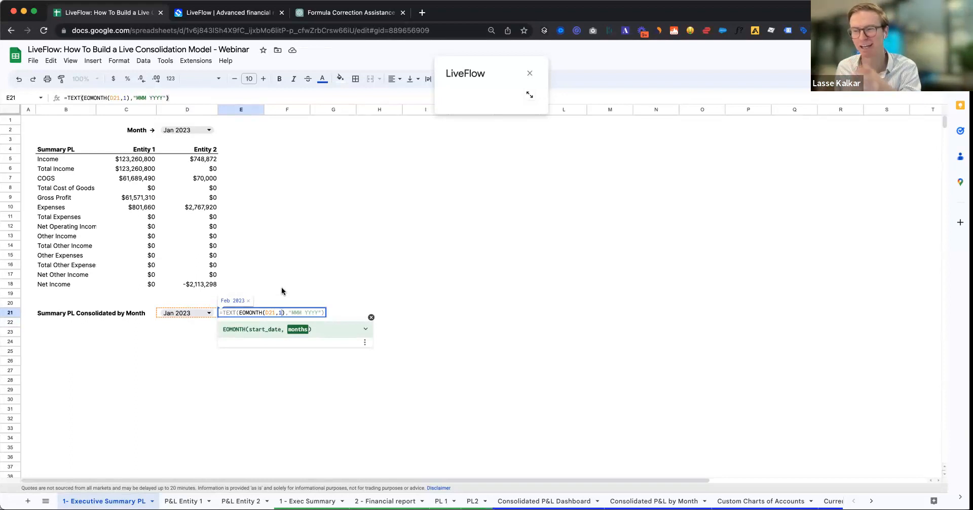
key(BackSpace)
text(4)
key(Return)
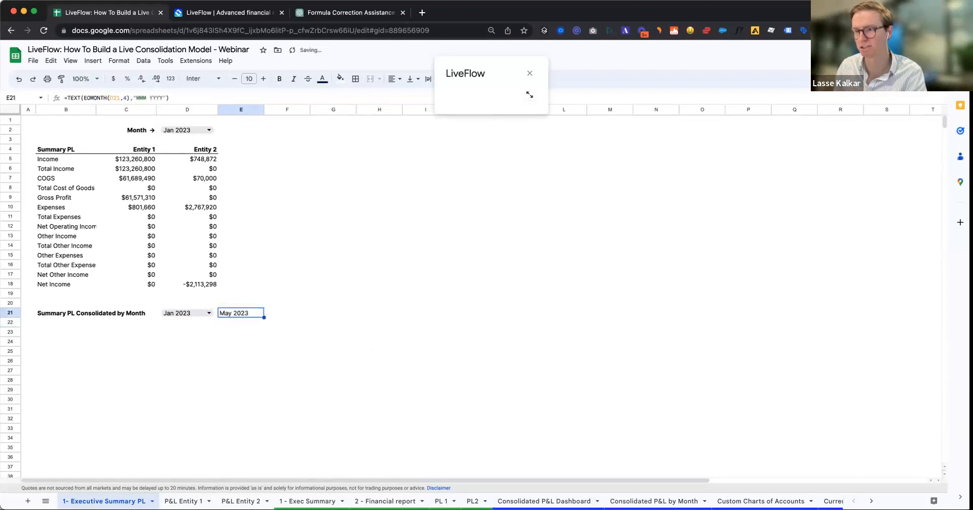
Step: Set the month offset in E21's EOMONTH formula back to 1
key(Return)
key(Left)
key(Left)
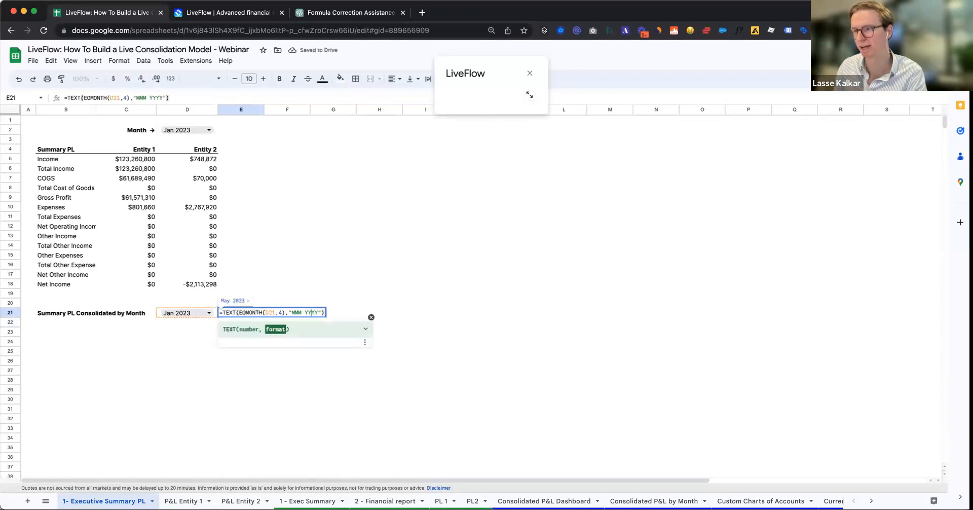
key(Left)
key(Left)
key(Left)
key(Left)
key(BackSpace)
text(1)
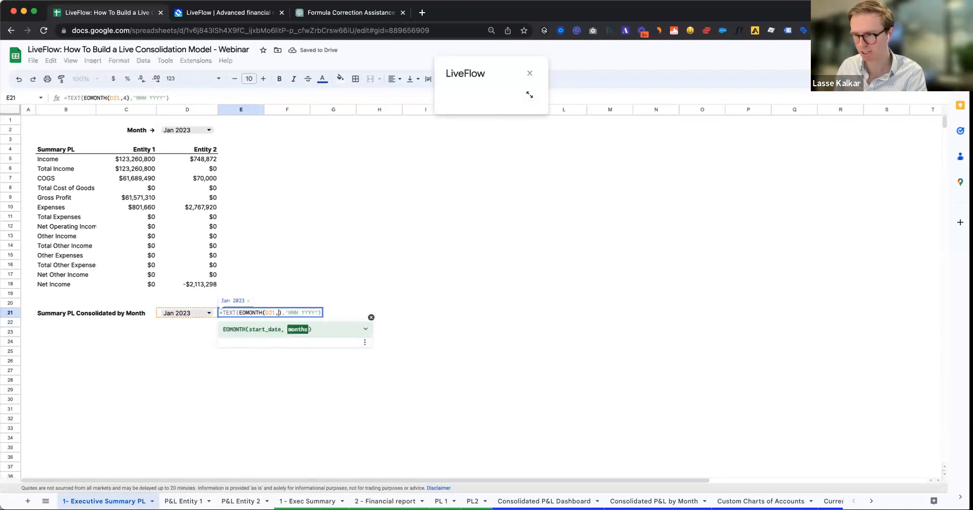
key(Return)
Step: Bold the month headers in D21 and E21, and right-align E21
key(Up)
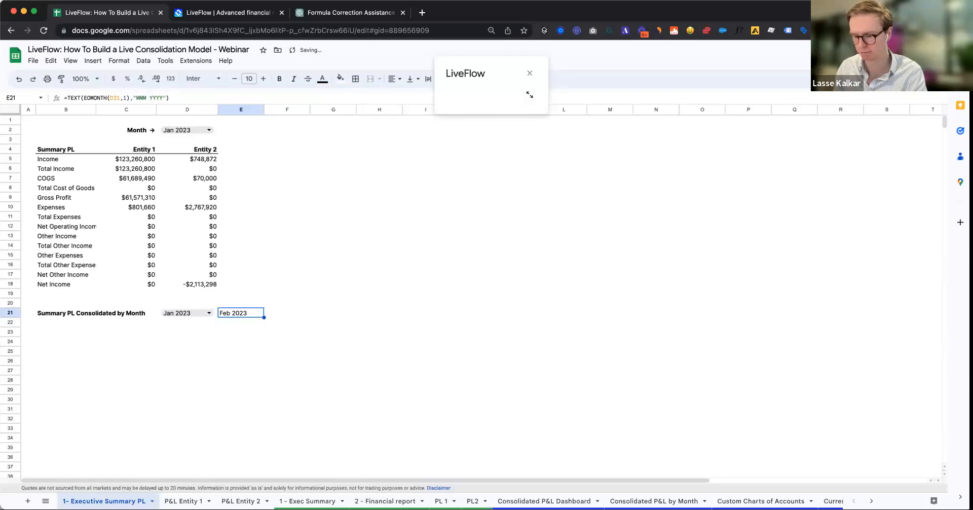
key(Left)
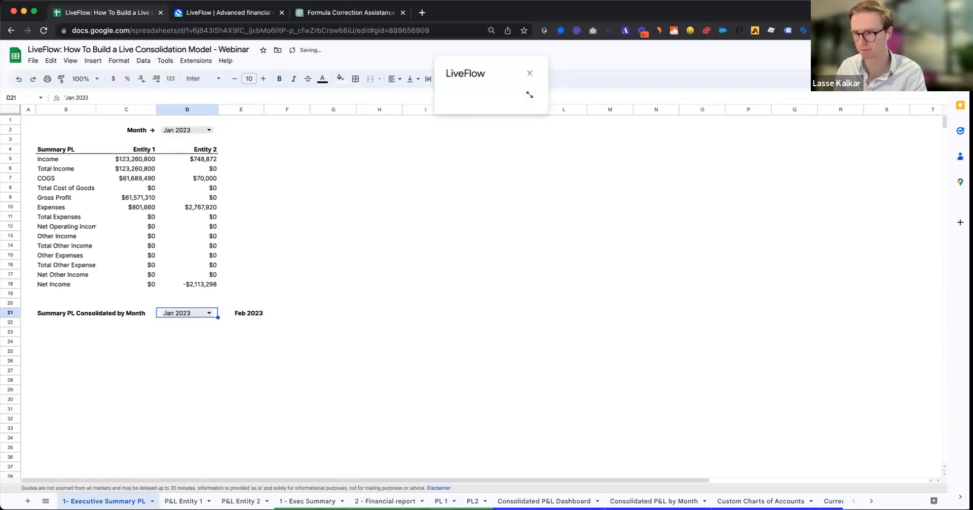
key(Right)
Step: Copy the month formula from E21 across row 21 through O21 to produce headers up to Dec 2023
key(shift+Right)
key(shift+Right)
key(shift+Right)
key(shift+Right)
key(shift+Right)
key(shift+Right)
key(shift+Right)
key(shift+Right)
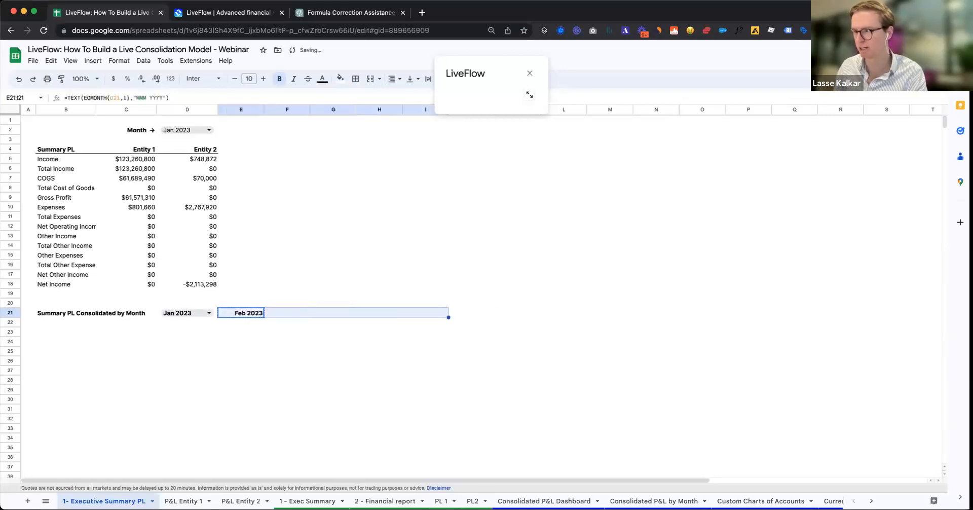
key(shift+Right)
key(super+v)
key(Right)
key(super+Right)
key(super+c)
key(Right)
key(super+v)
key(super+Left)
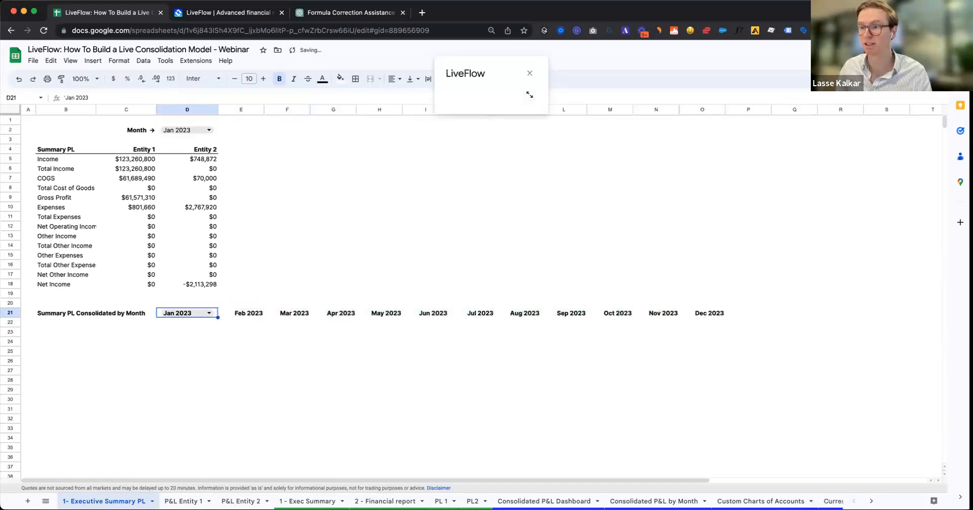
Step: Test the rolling month headers by choosing Apr 2023 as the starting month in D21
key(Return)
key(Down)
key(Down)
key(Down)
key(Down)
key(Up)
key(Return)
key(Up)
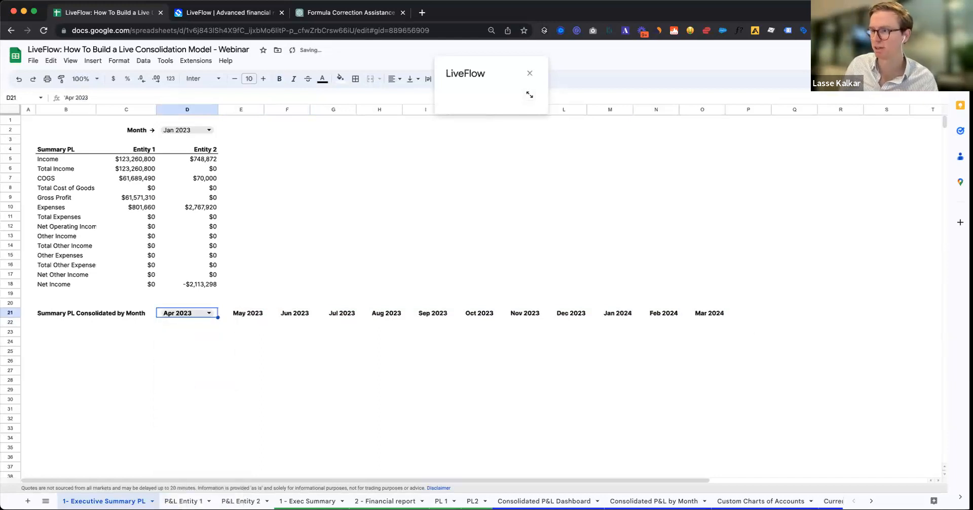
key(Right)
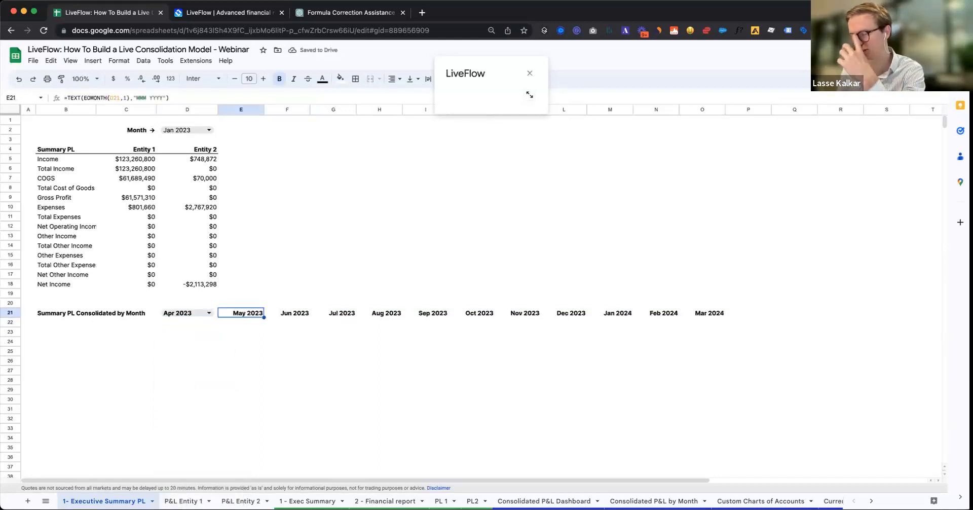
key(super+Right)
key(super+Left)
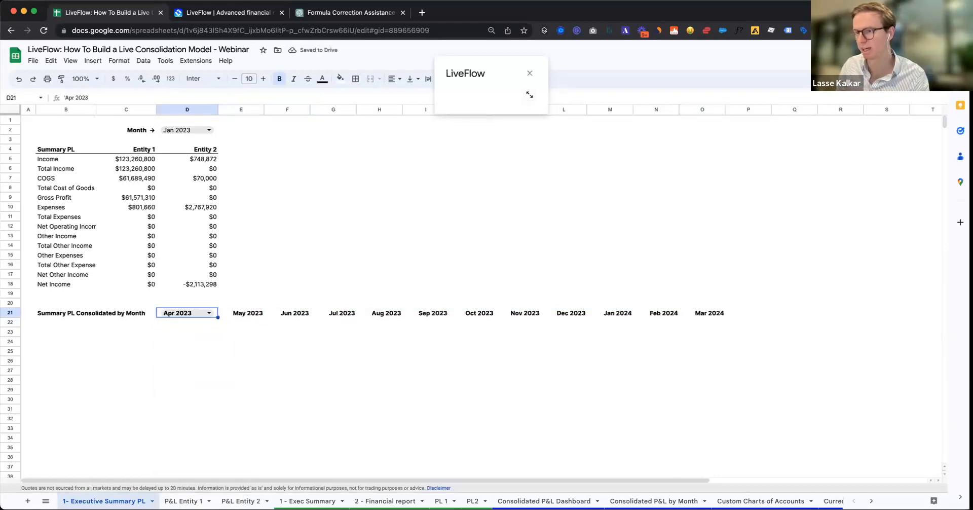
Step: Set the starting month in D21 back to Jan 2023
key(Return)
key(Up)
key(Up)
key(Up)
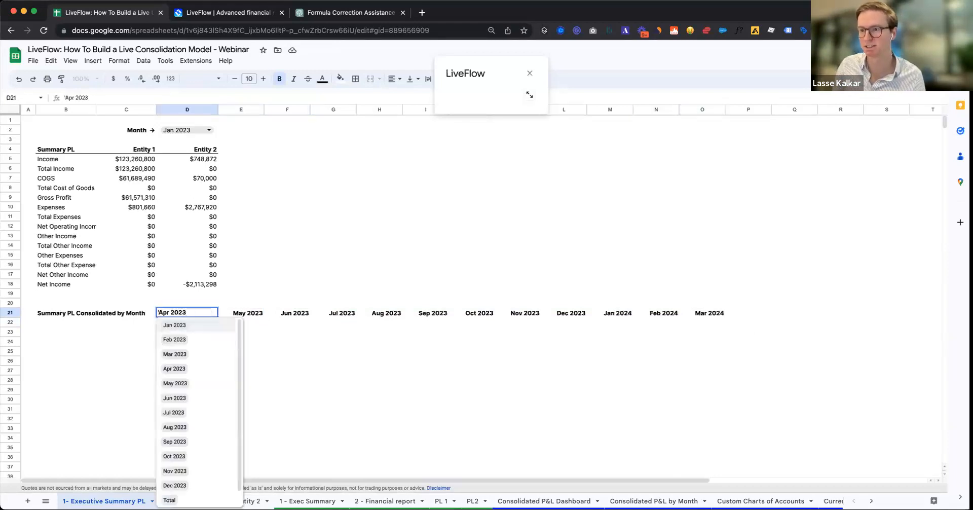
key(Return)
key(Up)
Step: Copy the account labels from B5:B18, Income through Net Income, into B22:B35 under the consolidated heading
key(Left)
key(Left)
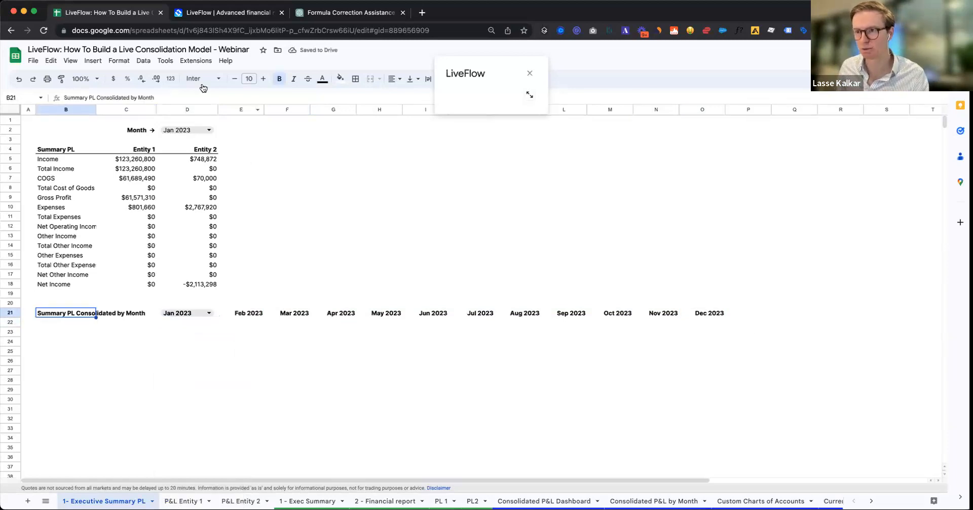
click(65, 159)
shift+click(64, 287)
key(ctrl+c)
click(57, 323)
key(ctrl+v)
Step: Add top and bottom borders to the consolidated header row, B21:O21
click(57, 313)
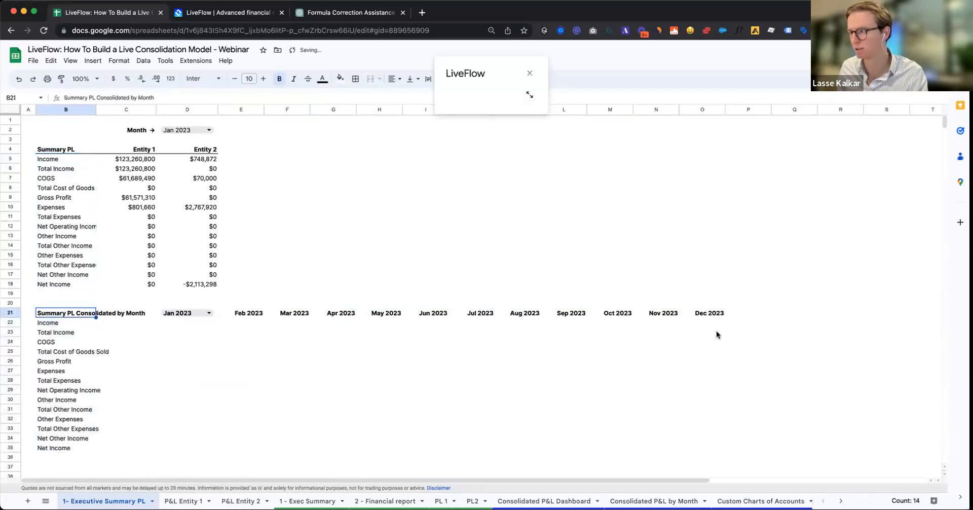
shift+click(717, 315)
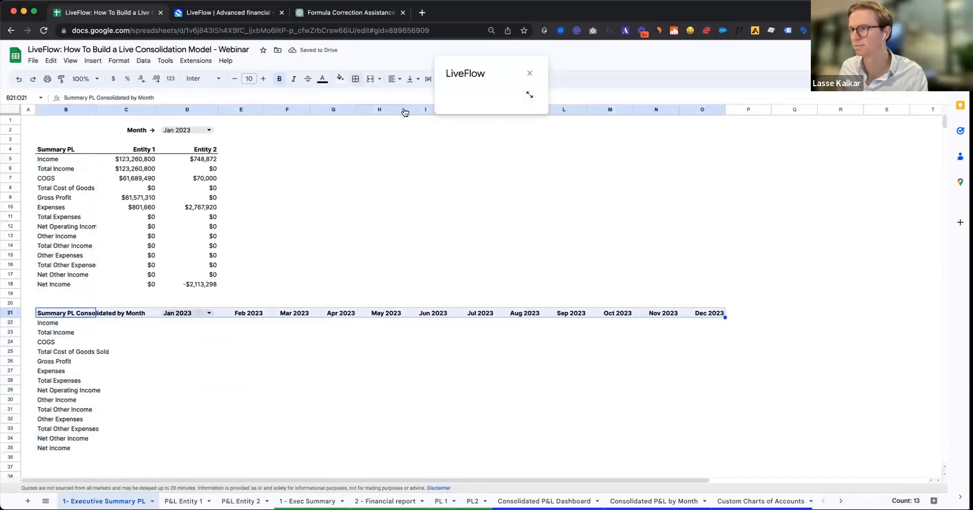
click(356, 79)
click(375, 117)
click(312, 257)
scroll(167, 337, down, 1)
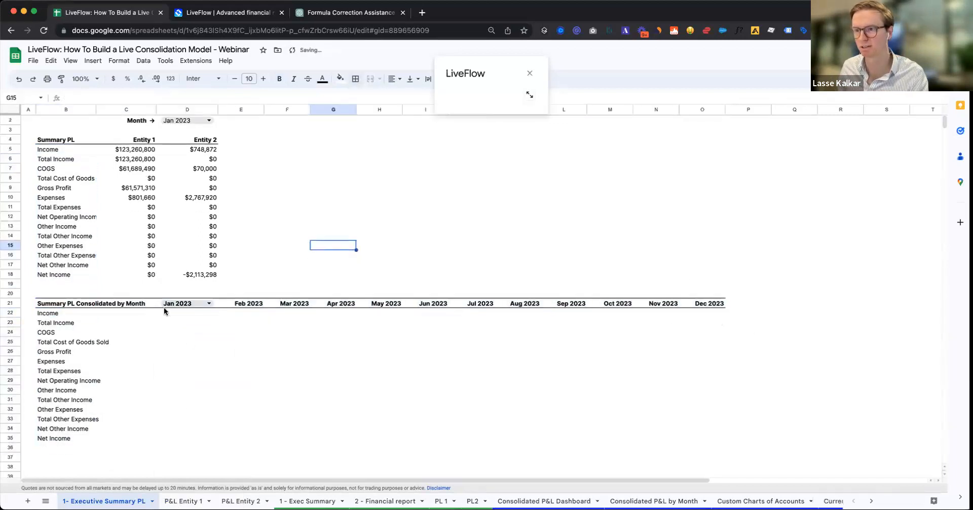
Step: Add a "Total" column header in E4, formatted like the Entity 2 header beside it
click(170, 314)
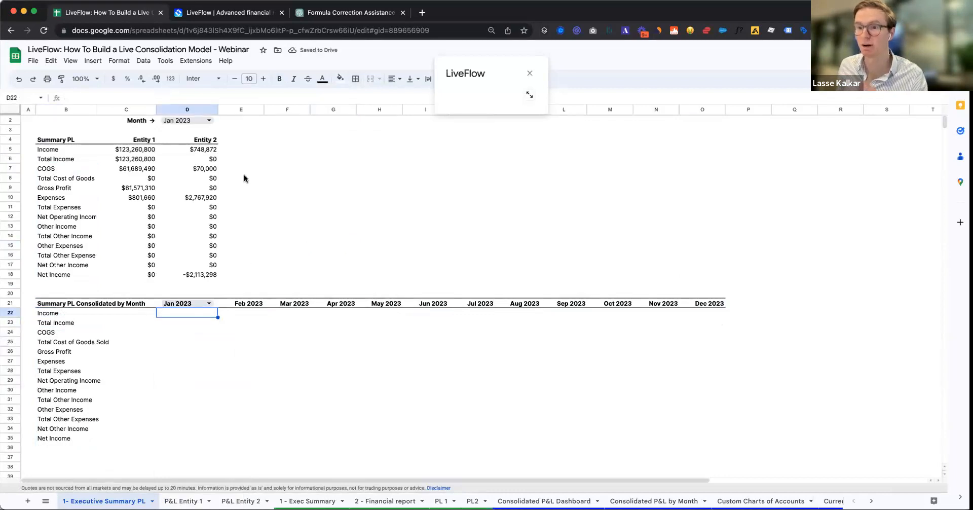
click(148, 150)
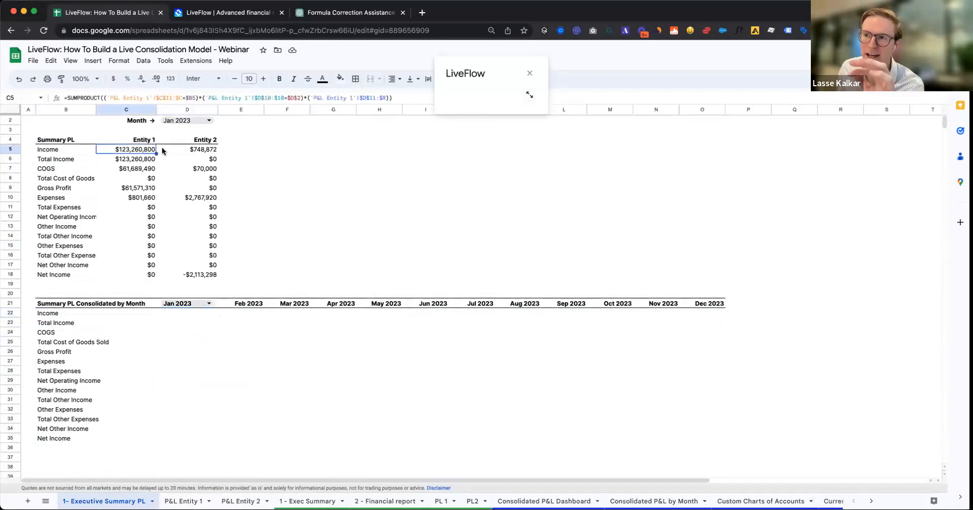
click(216, 151)
key(Up)
key(super+c)
key(Right)
key(super+v)
text(Total)
key(Return)
Step: Total the two entities' income in E5 with =SUM(C5:D5), make it bold and widen column E
text(=sum)
key(Tab)
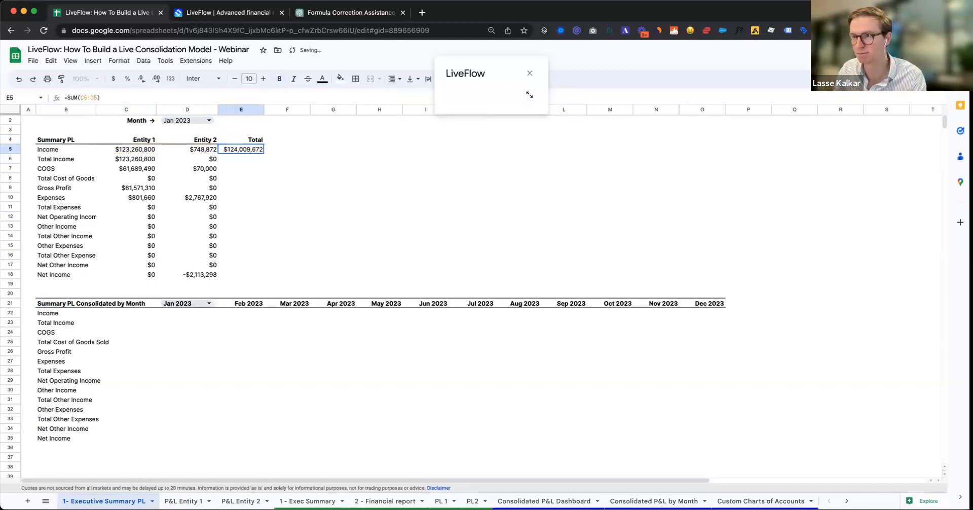
key(super+b)
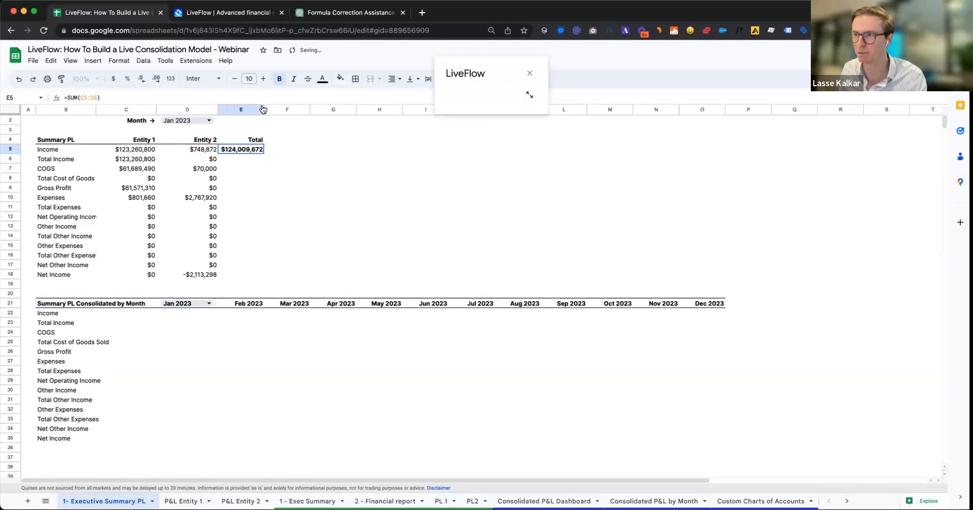
drag(264, 110, 299, 123)
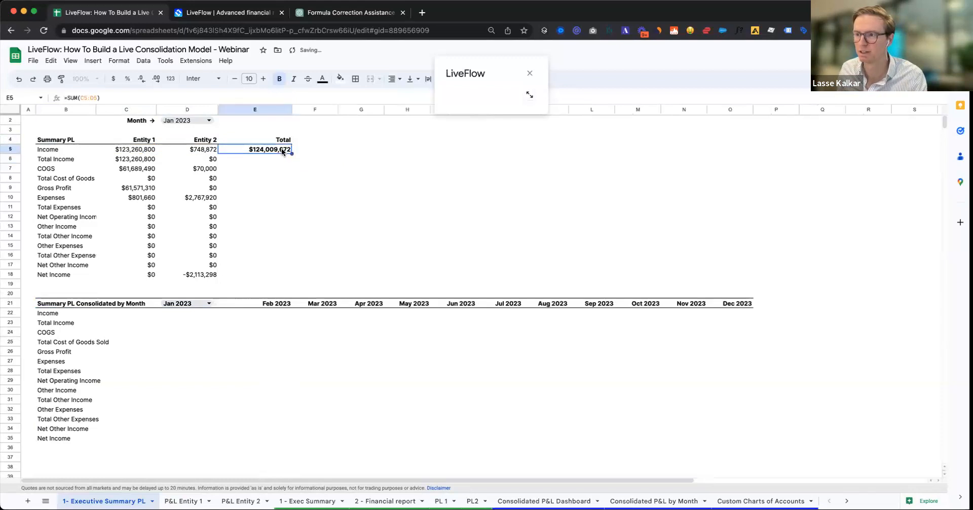
Step: Examine the SUMPRODUCT income formulas for Entity 1 in C5 and Entity 2 in D5
click(172, 313)
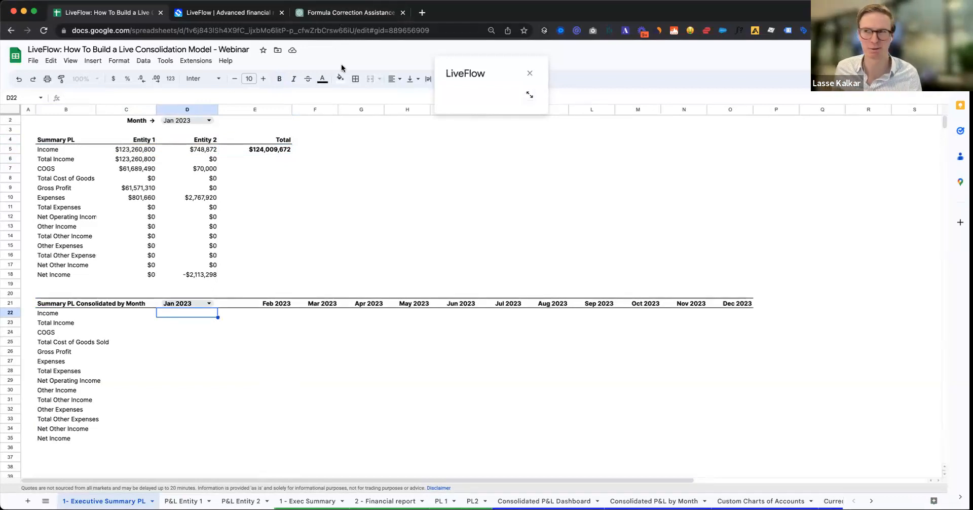
click(152, 152)
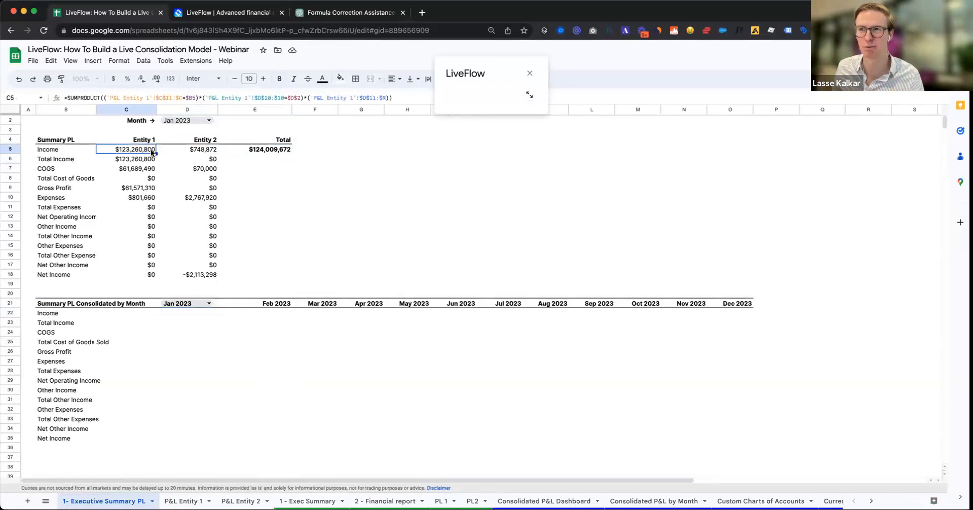
key(Return)
key(Return)
key(Up)
key(Right)
key(Return)
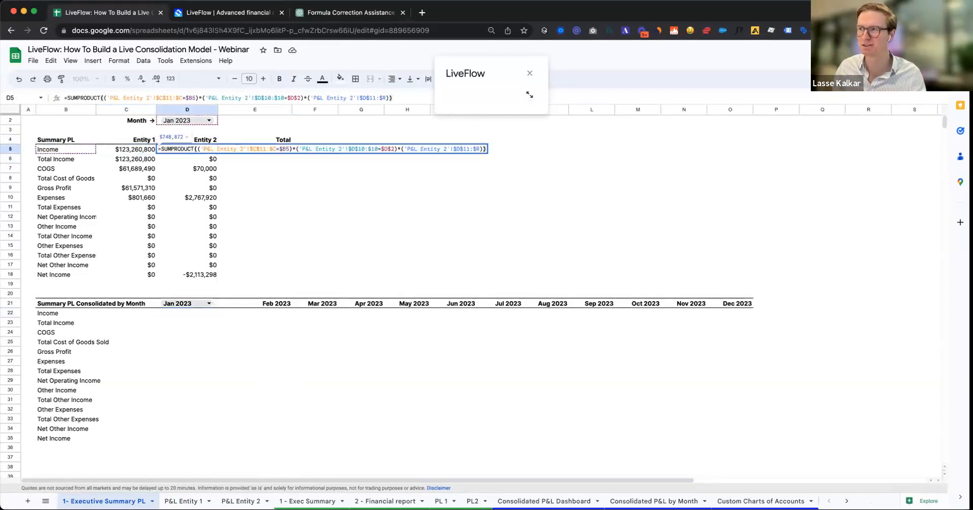
key(Return)
key(Up)
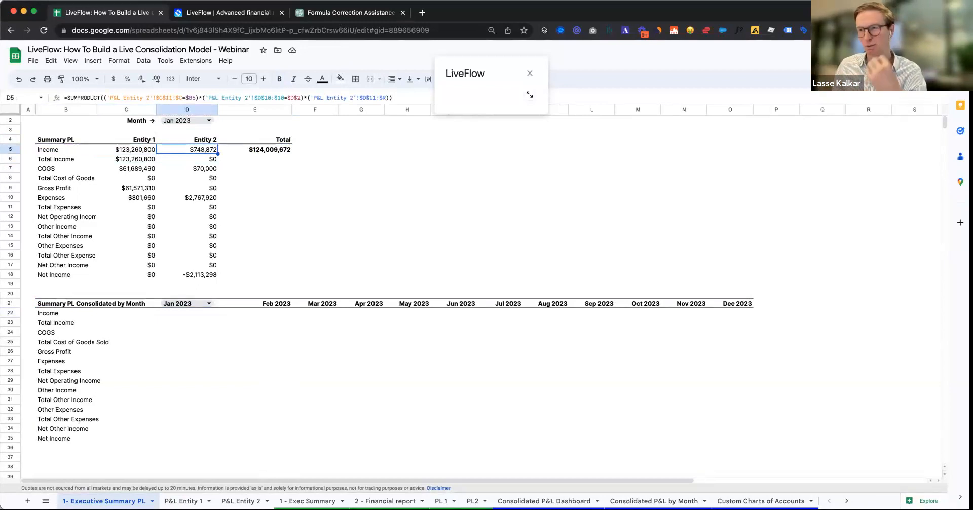
Step: Copy the Entity 1 income SUMPRODUCT formula from C5 into D22 of the consolidated by-month table
key(Right)
key(Left)
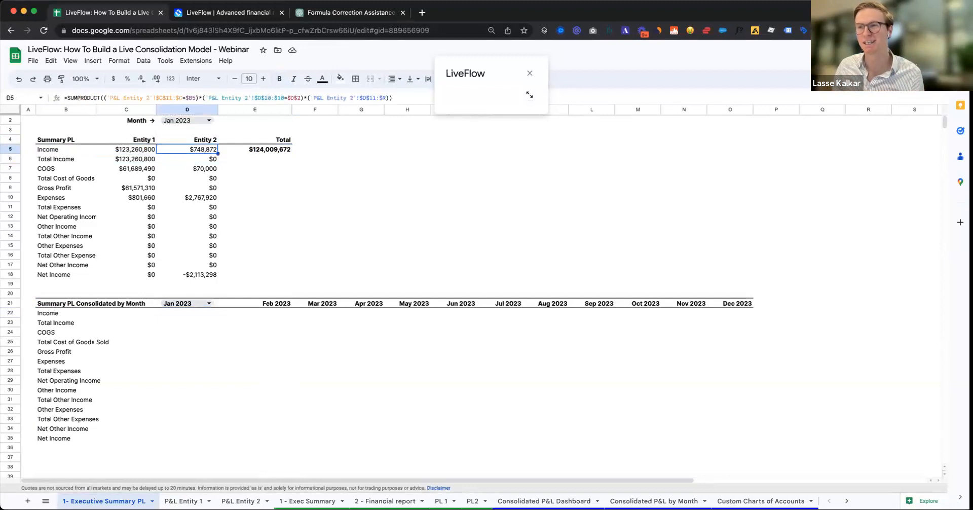
key(Left)
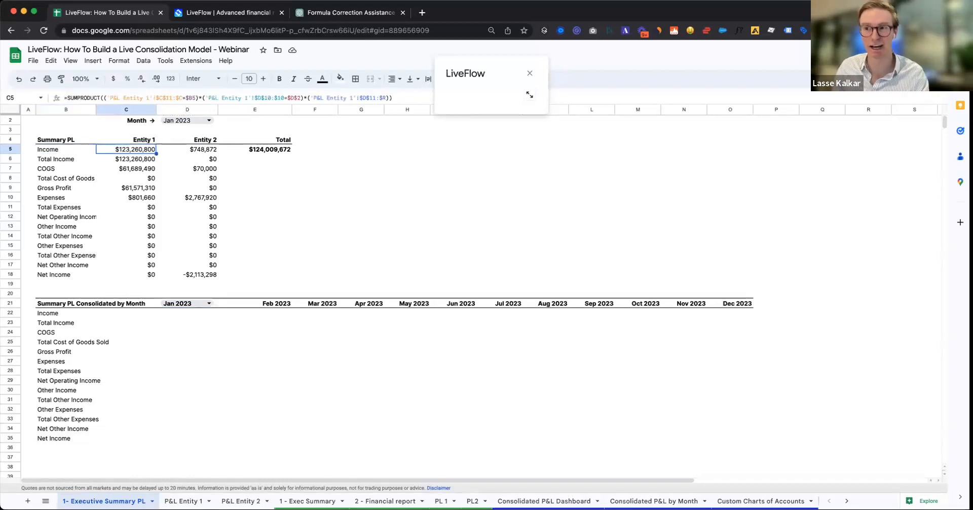
key(Return)
key(super+a)
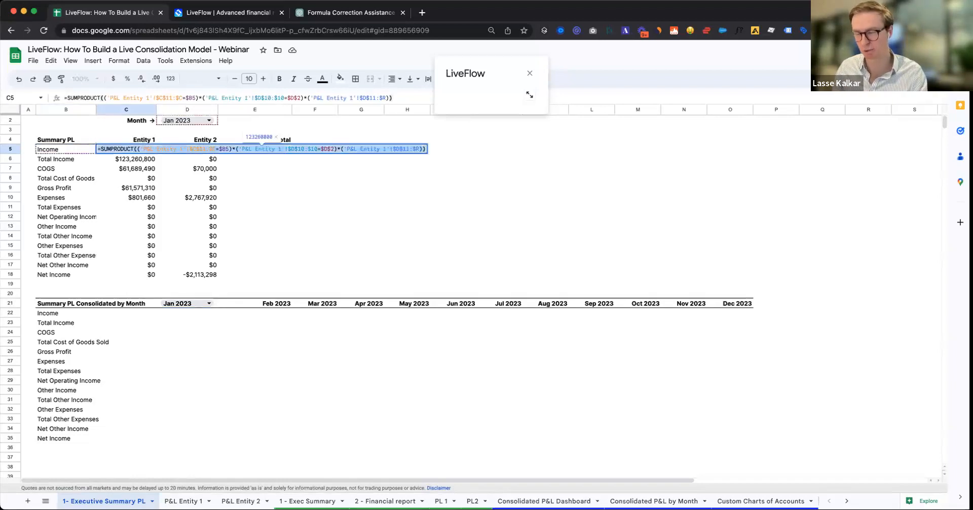
key(Return)
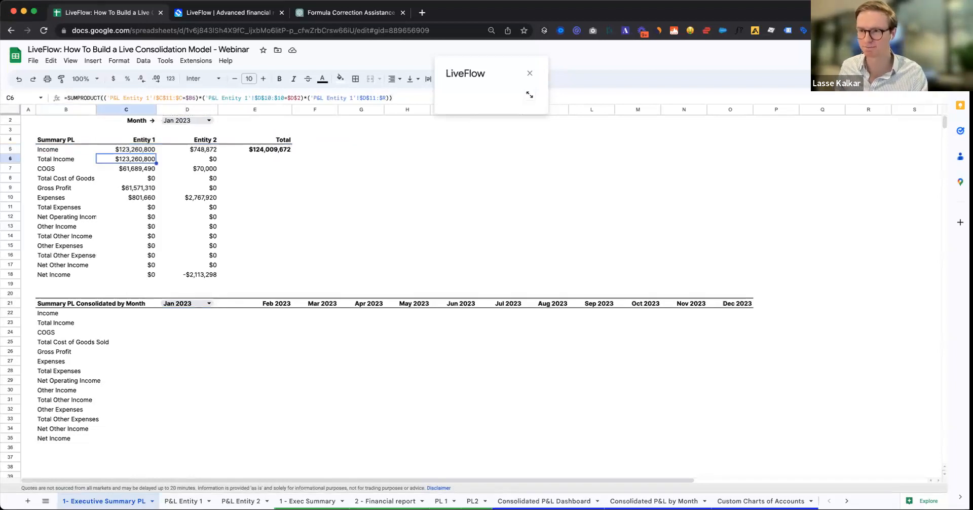
click(167, 313)
key(Return)
key(super+v)
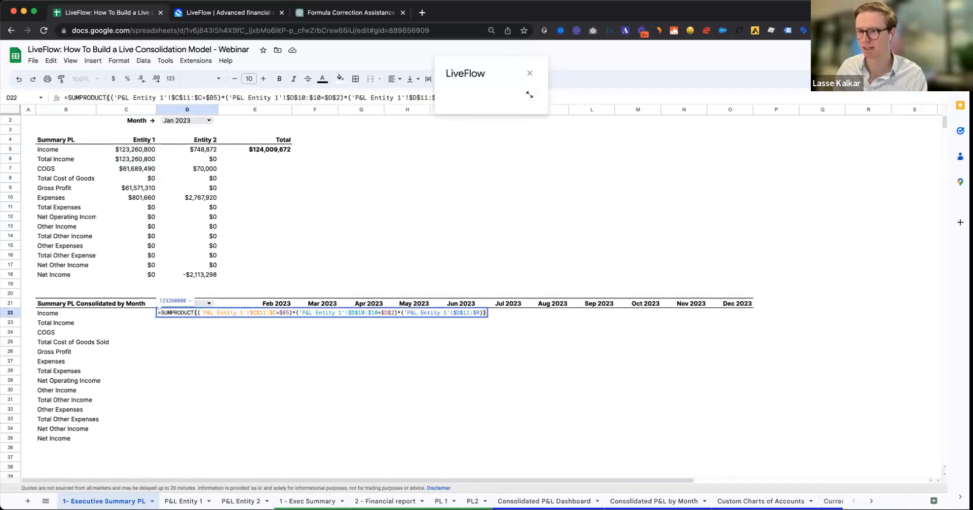
key(super+Return)
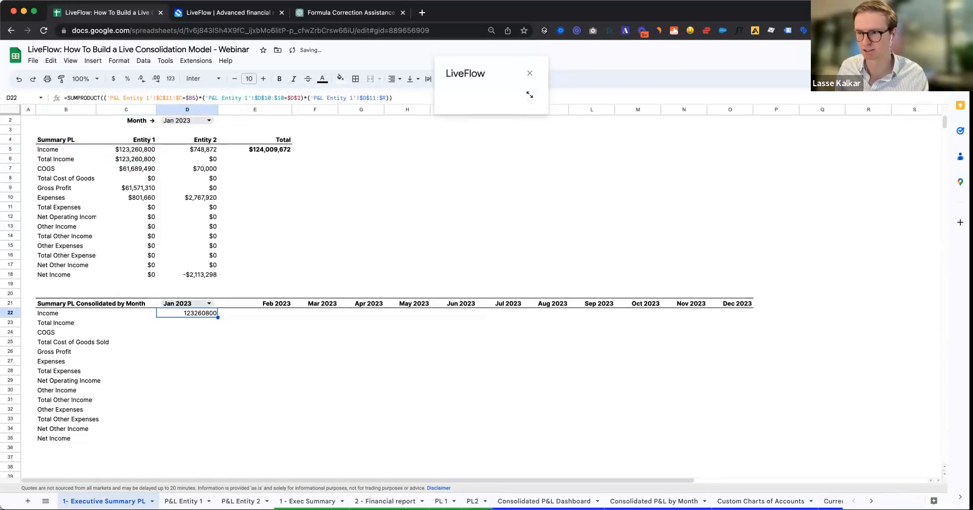
Step: Format D22 as whole-dollar currency and point the account criterion in its formula to B22
click(254, 305)
click(248, 314)
click(197, 313)
key(Left)
key(Right)
key(Return)
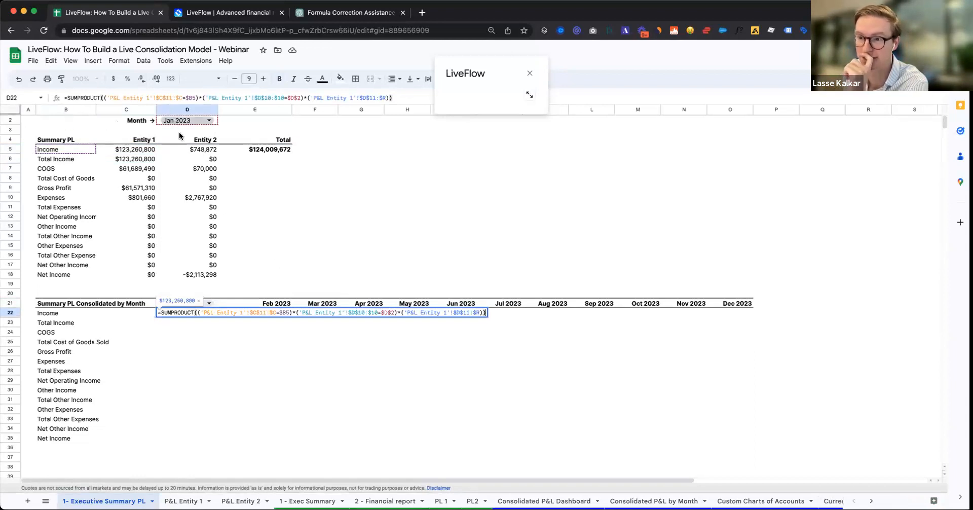
click(290, 313)
key(BackSpace)
key(BackSpace)
key(BackSpace)
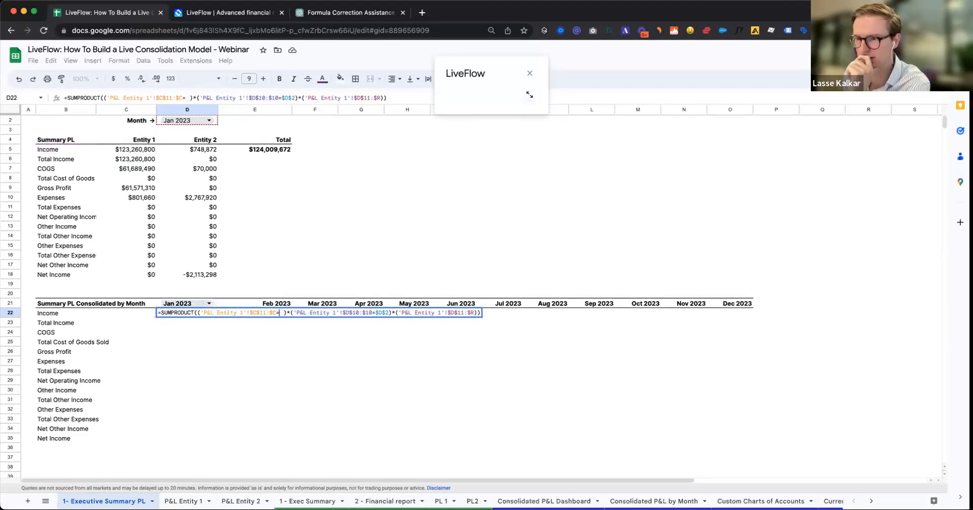
click(57, 314)
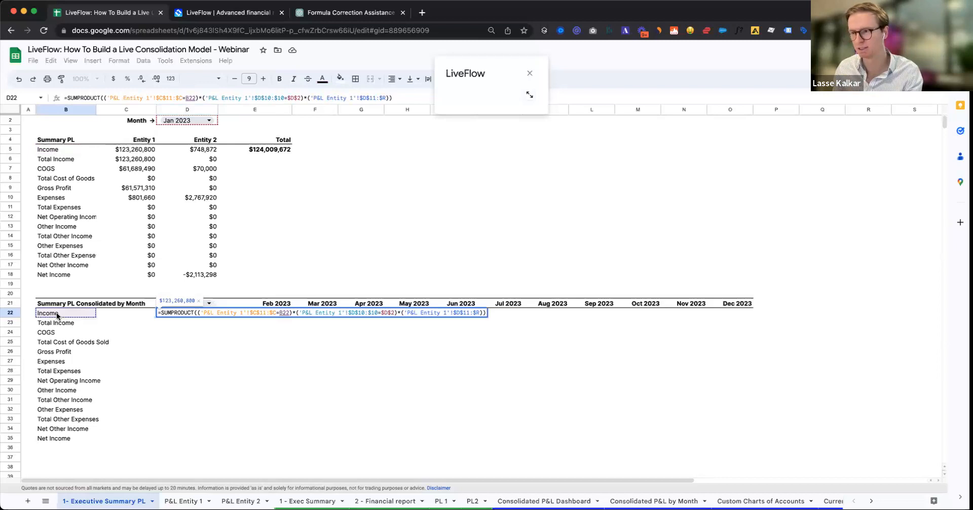
Step: Point the month criterion in D22's formula to the consolidated table's month header, D21
click(394, 312)
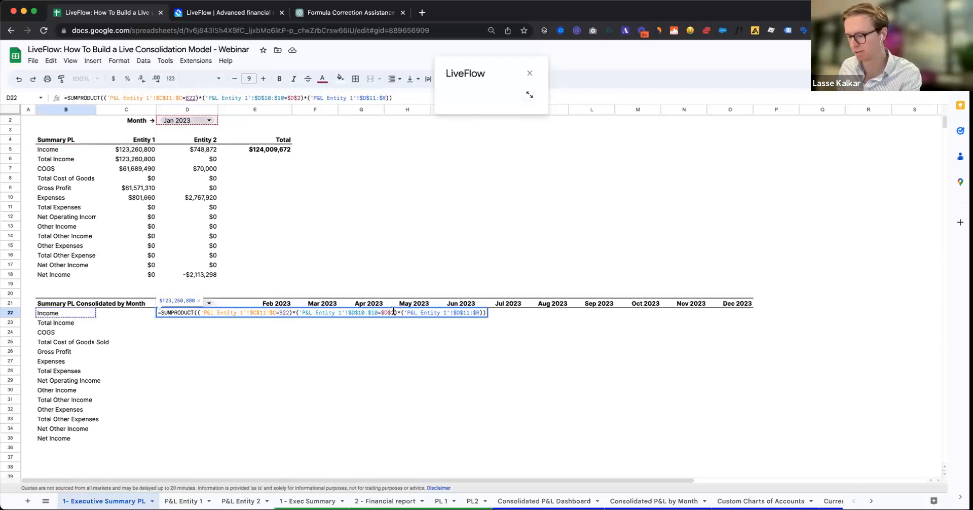
key(BackSpace)
key(BackSpace)
key(BackSpace)
key(BackSpace)
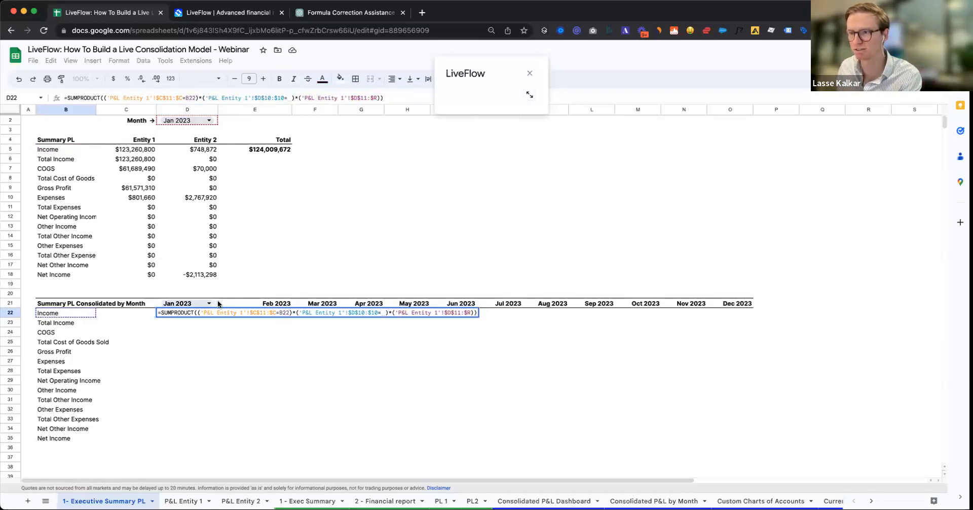
click(214, 300)
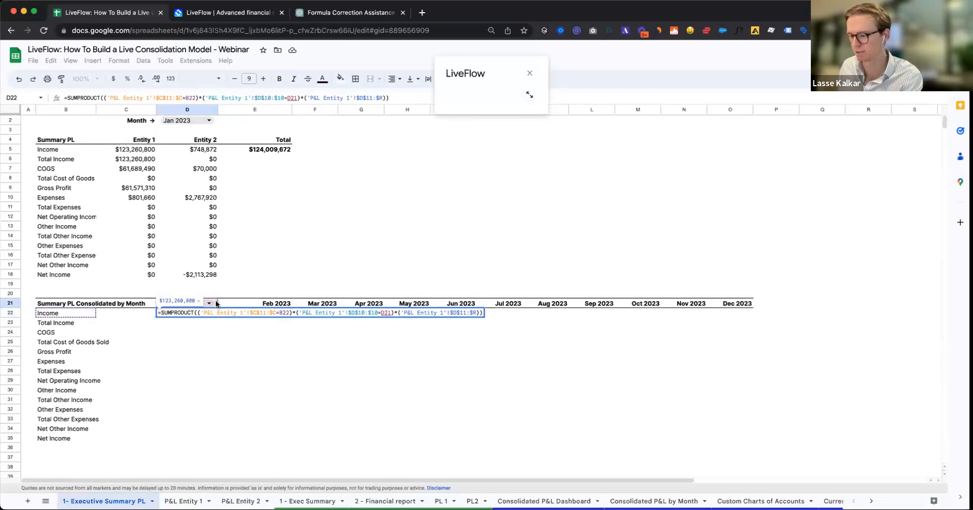
key(Return)
double_click(209, 312)
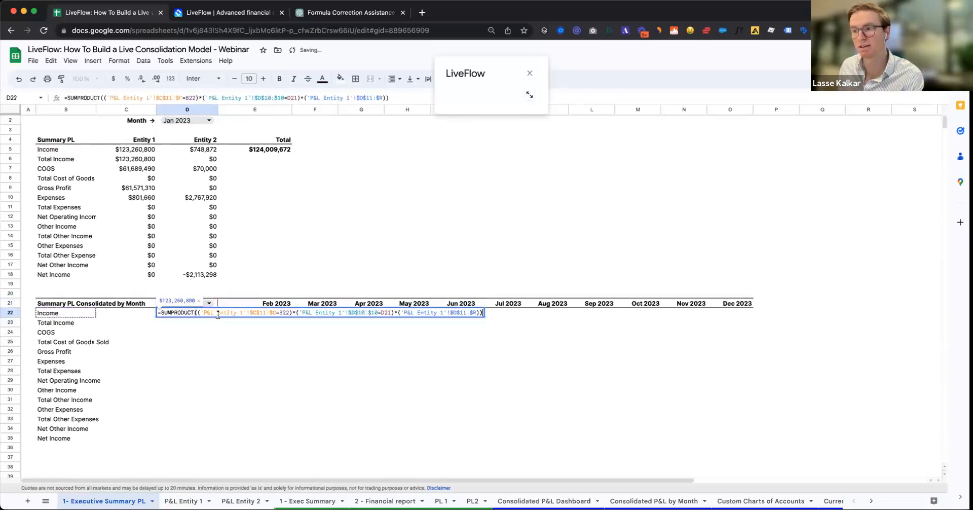
key(Return)
key(Down)
key(Right)
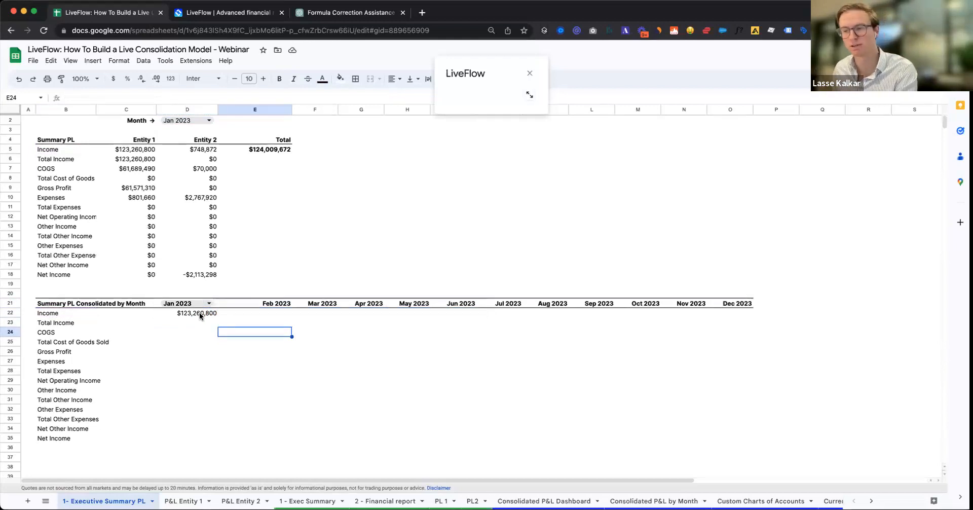
Step: Lock the criteria in D22's formula by changing the account reference to $B22 and the month reference to D$21
click(200, 313)
double_click(188, 314)
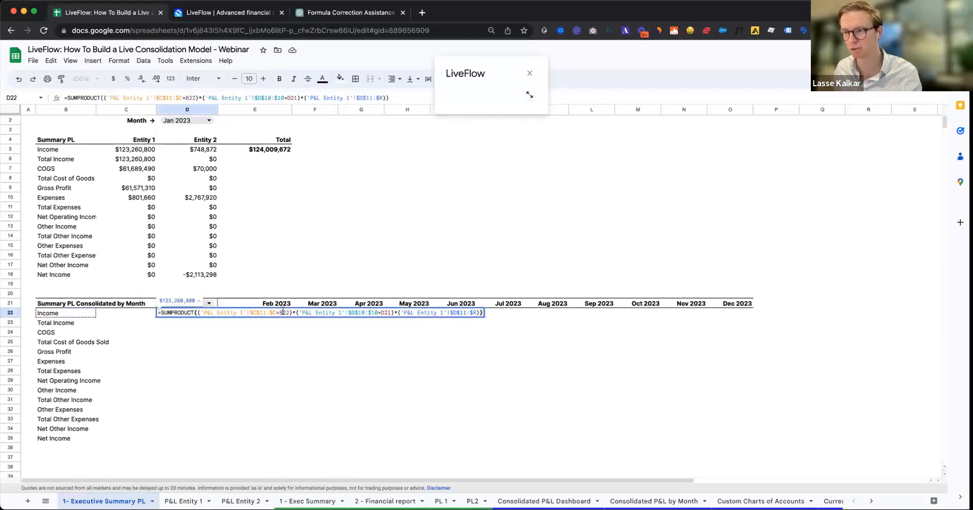
text($)
click(387, 313)
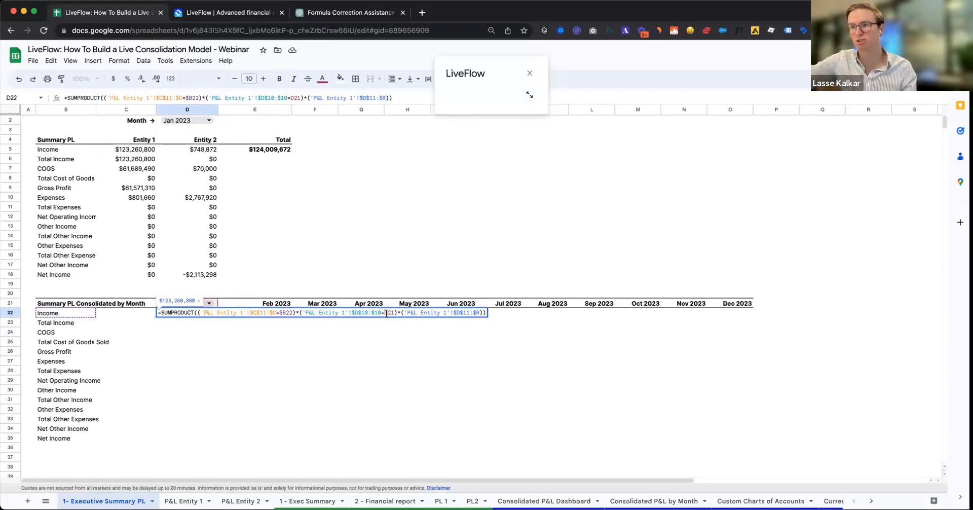
text($)
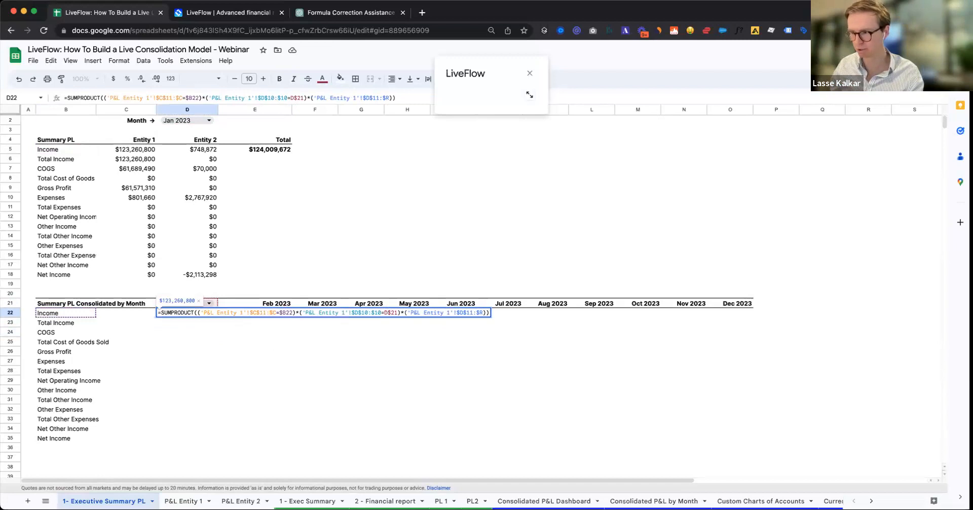
key(Return)
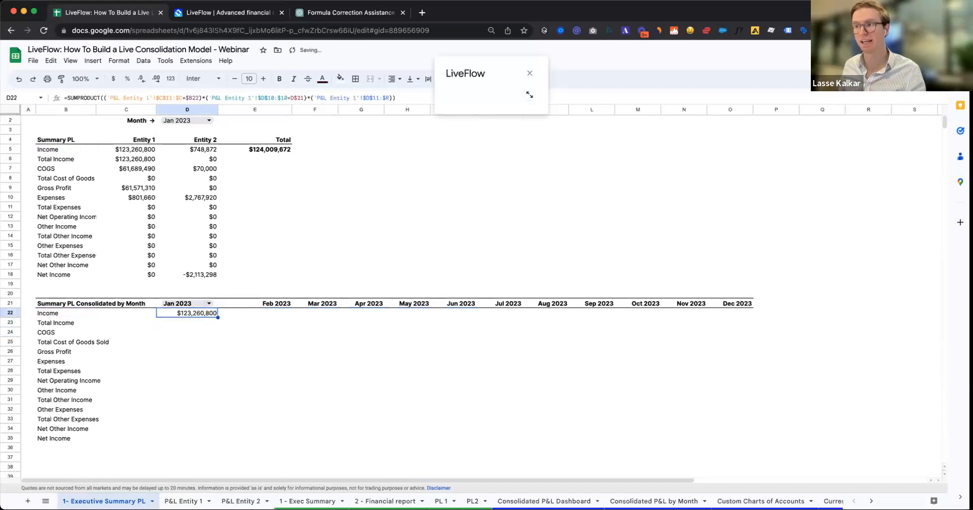
Step: Append a second copy of the SUMPRODUCT expression to D22's formula, joined to the first with a plus sign
key(Return)
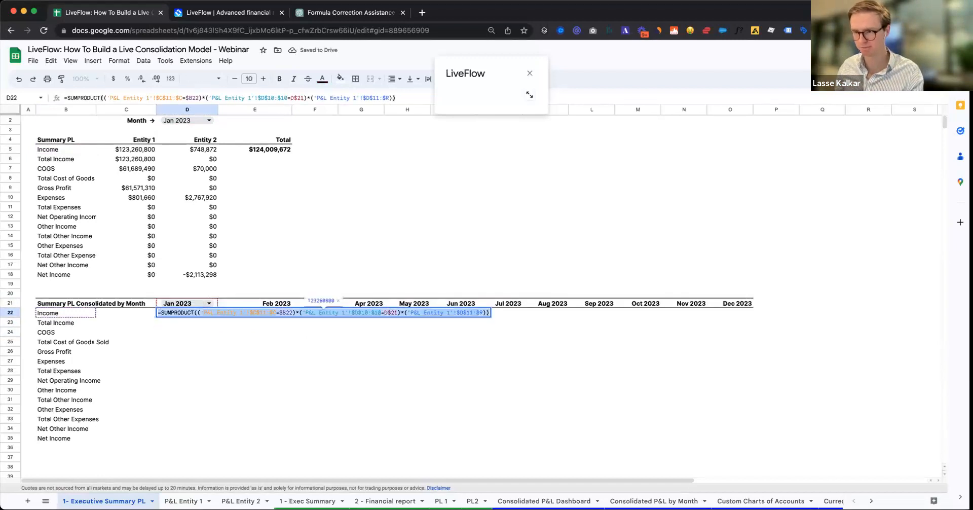
key(Escape)
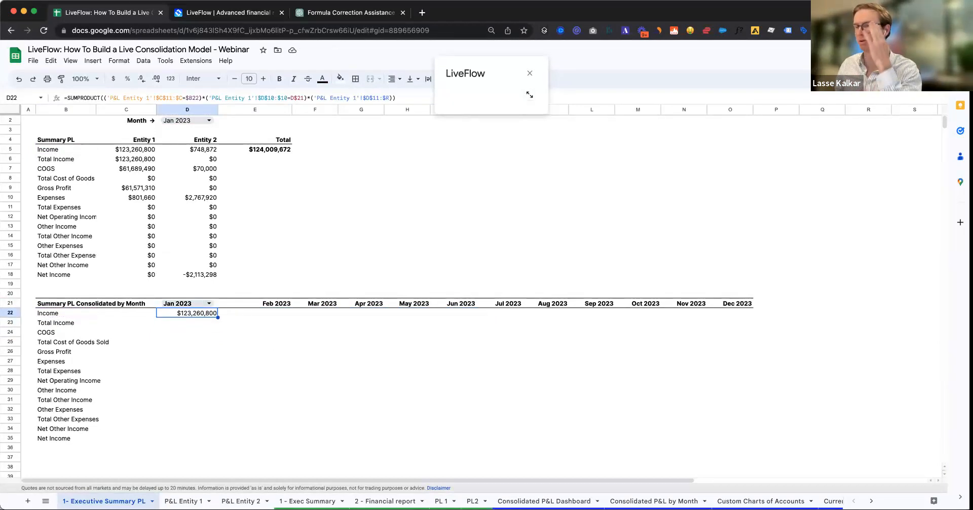
key(Return)
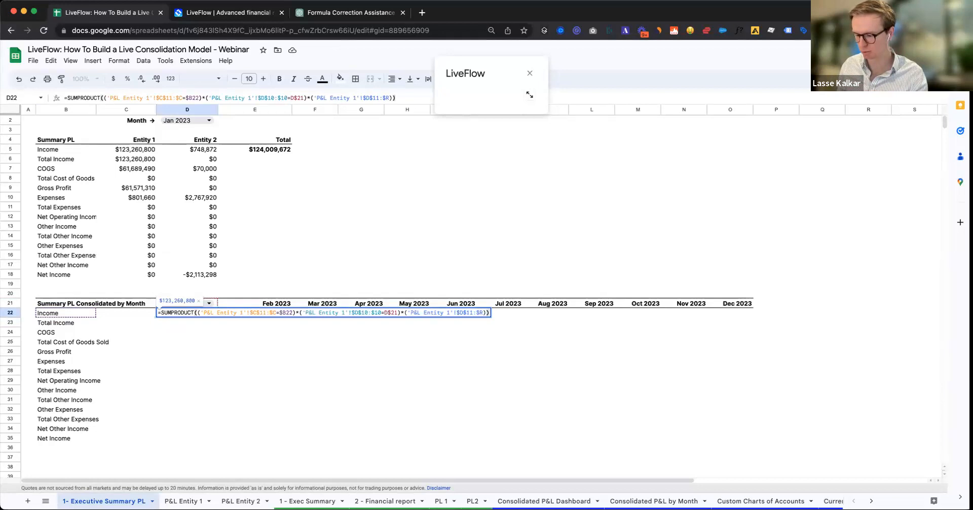
text(+)
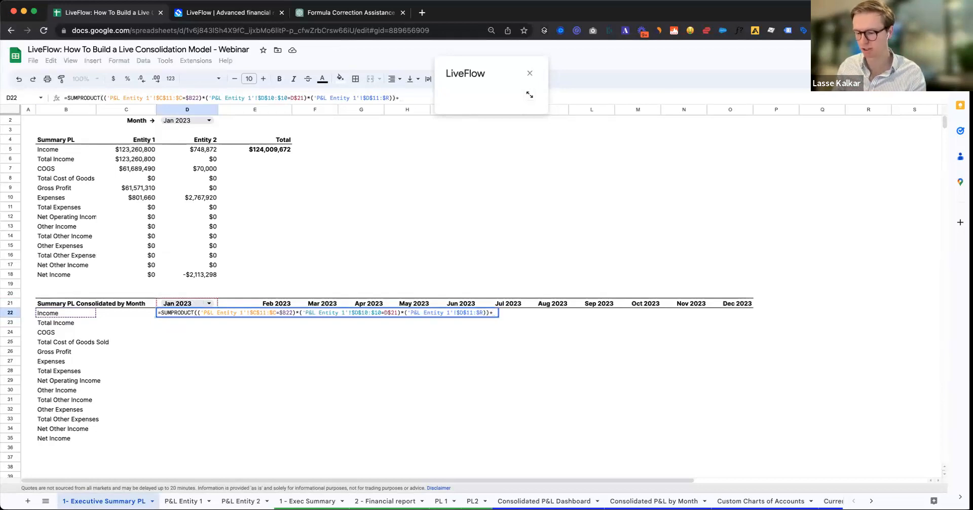
text(=SUMPRODUCT(('P&L Entity 1'!$C$11:$C=$B22)*('P&L Entity 1'!$D$10:$10=D$21)*('P&L Entity 1'!$D$11:$R)))
click(496, 313)
key(BackSpace)
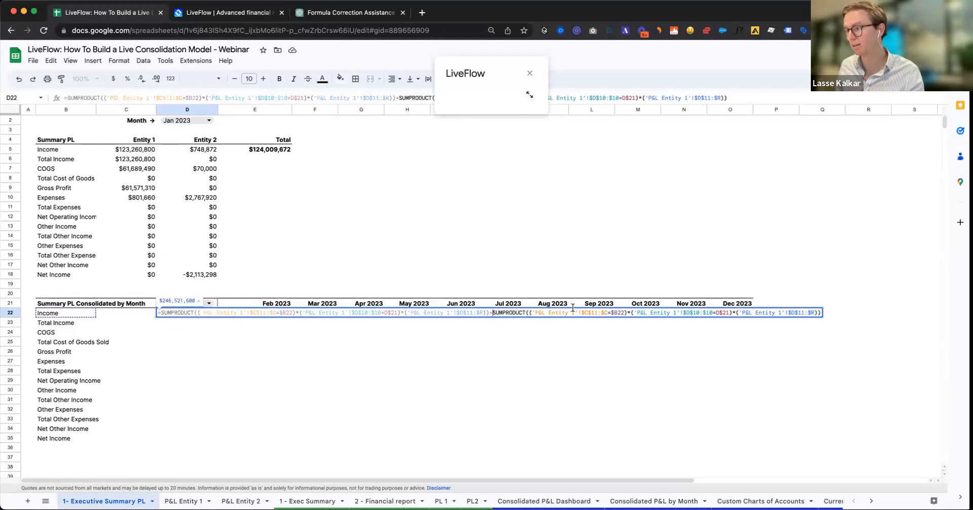
Step: Change all three sheet references in D22's second SUMPRODUCT to P&L Entity 2
key(BackSpace)
text(2)
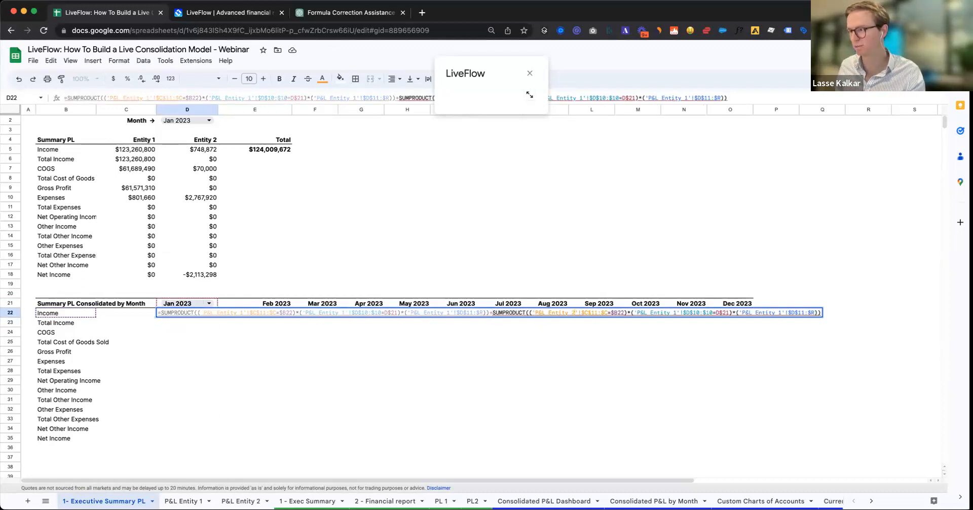
click(678, 312)
key(BackSpace)
text(2)
click(782, 312)
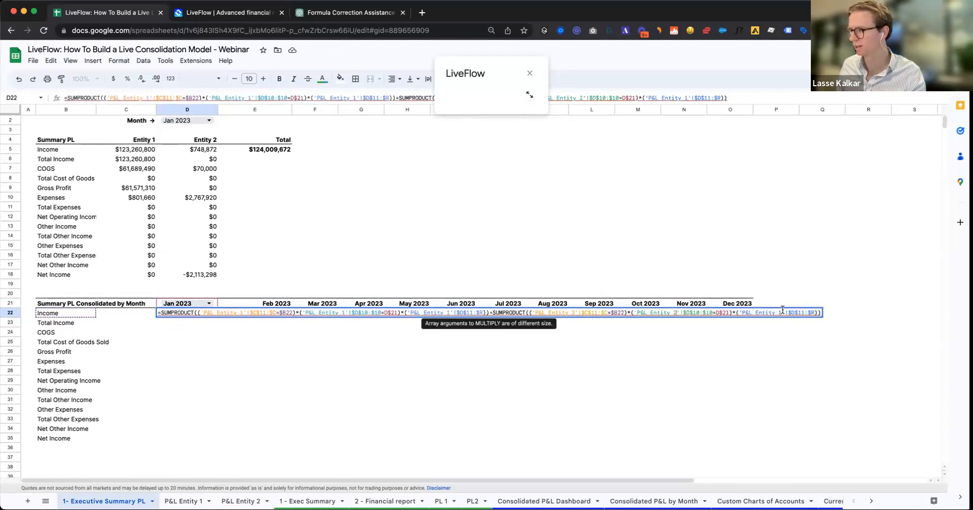
key(BackSpace)
text(2)
key(Return)
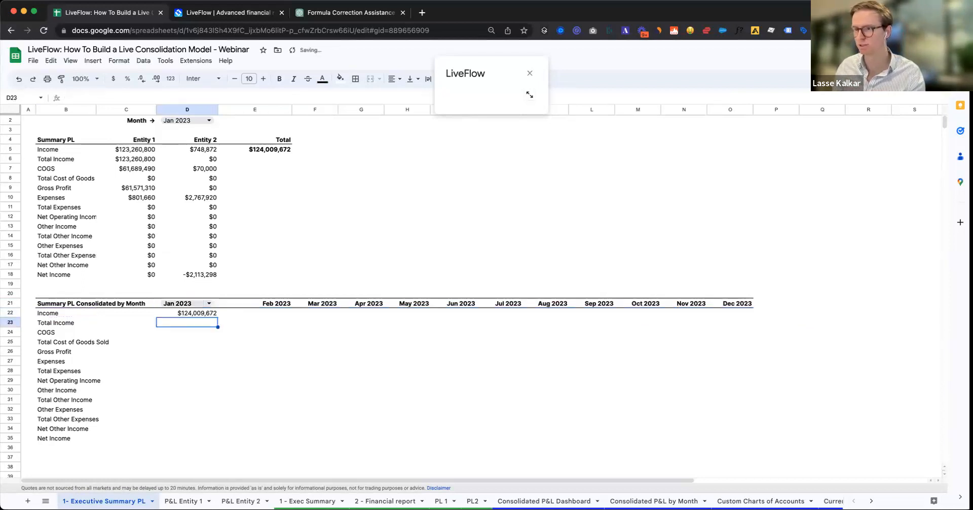
key(Up)
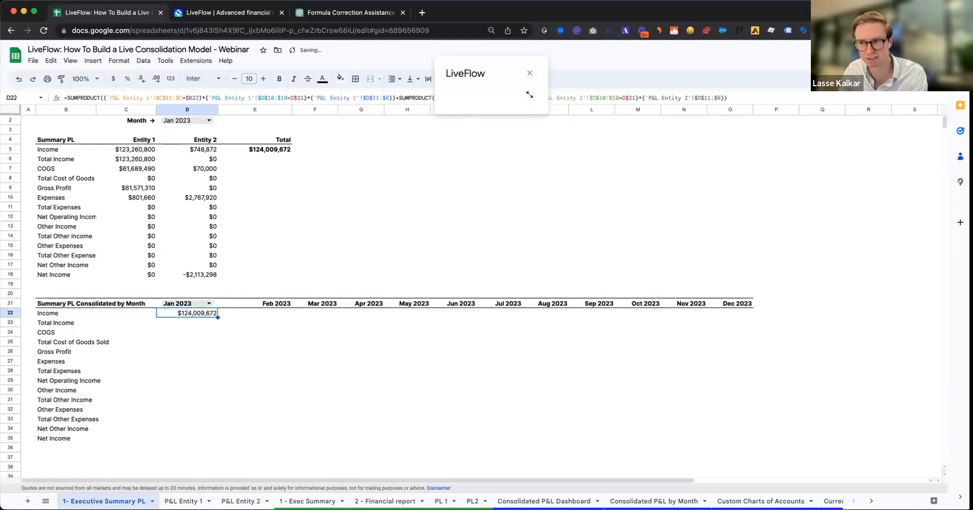
key(Up)
key(Down)
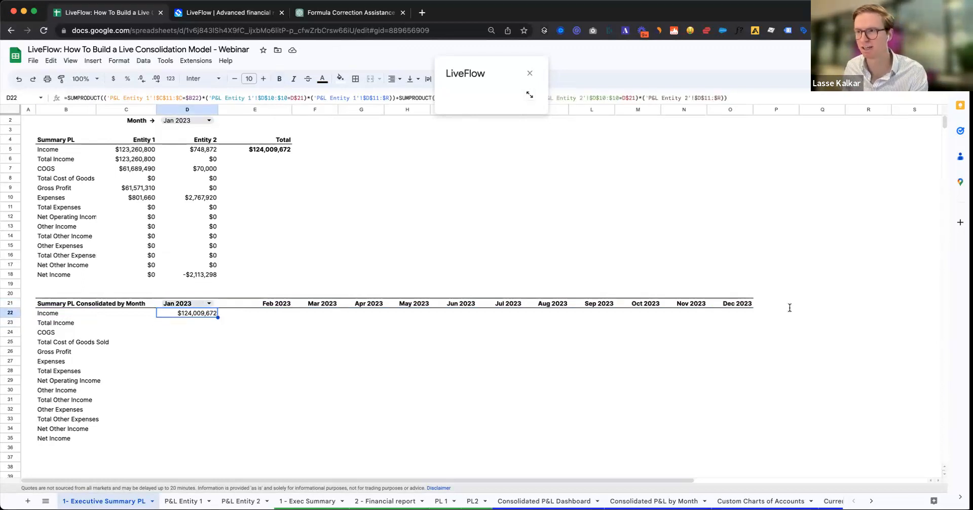
Step: Fill the Total formula from E5 down through Net Income in E18
click(290, 148)
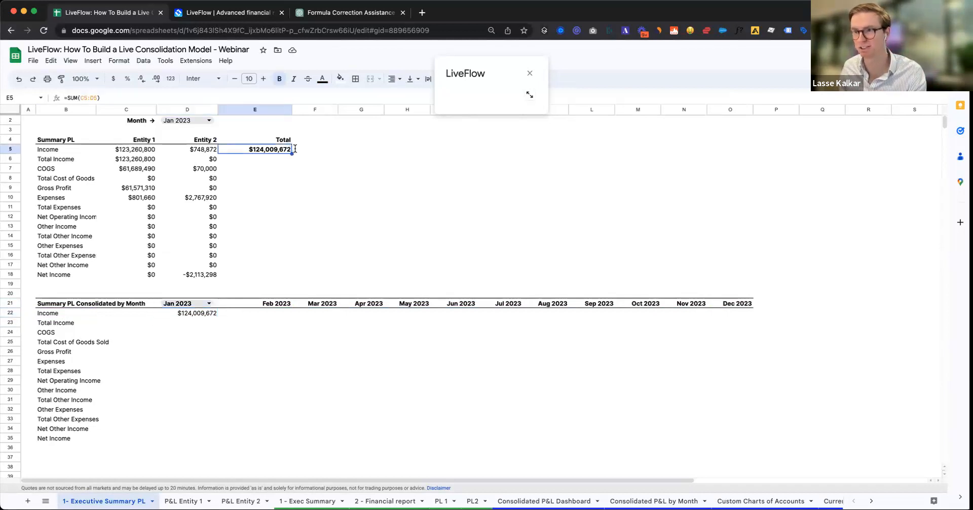
shift+click(263, 270)
text($123,260,800 $61,759,490 $0 $61,571,310 $3,569,580 $0 $0 $0 $0 $0 $0 $0 -$2,113,298)
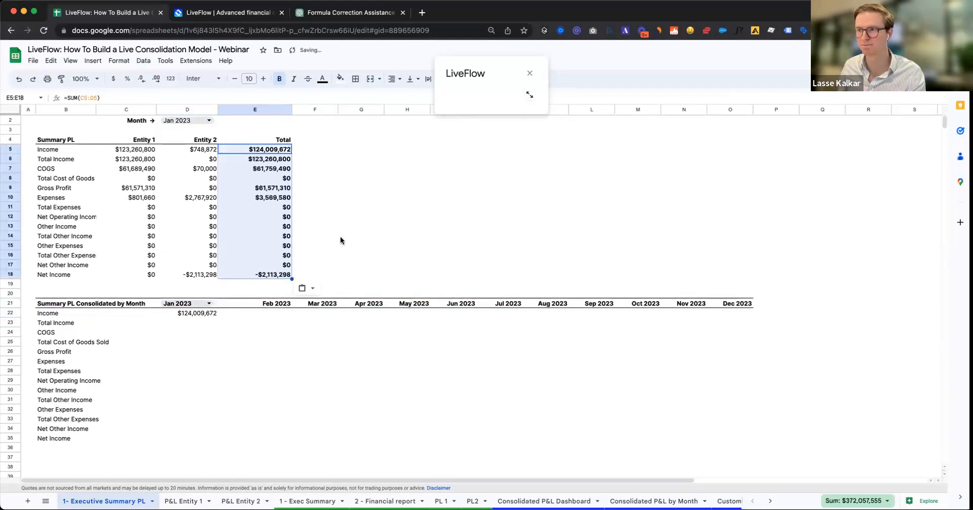
click(339, 236)
Step: Copy D22's consolidation formula across all months and accounts of the by-month summary, filling D22:O35
click(200, 313)
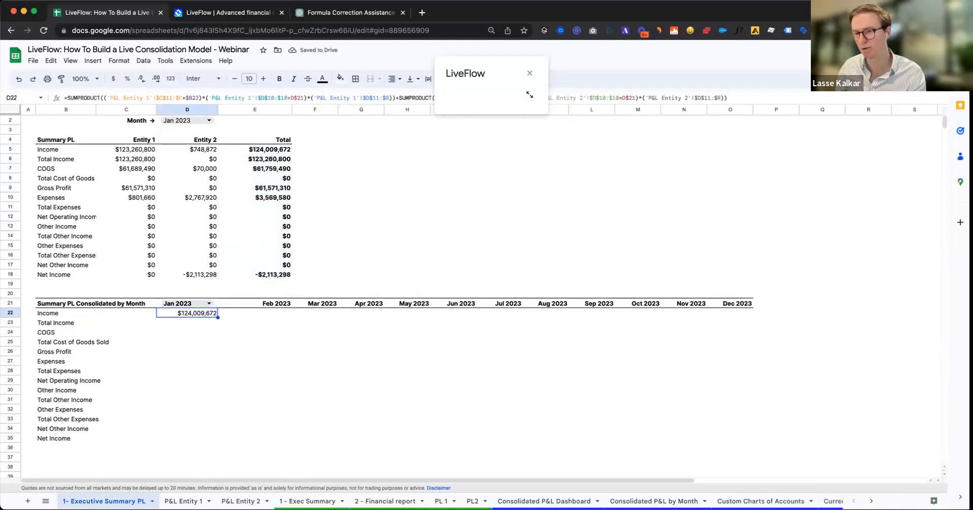
key(super+c)
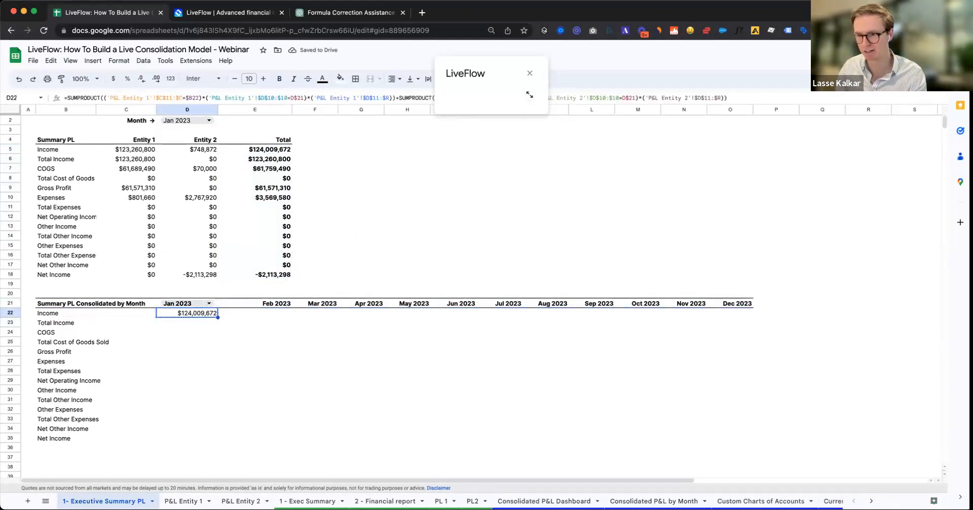
key(shift+Right)
key(shift+Right)
key(shift+Right)
key(shift+Right)
key(shift+Right)
key(shift+Right)
key(shift+Right)
key(shift+Right)
key(shift+Right)
key(shift+Right)
key(shift+Right)
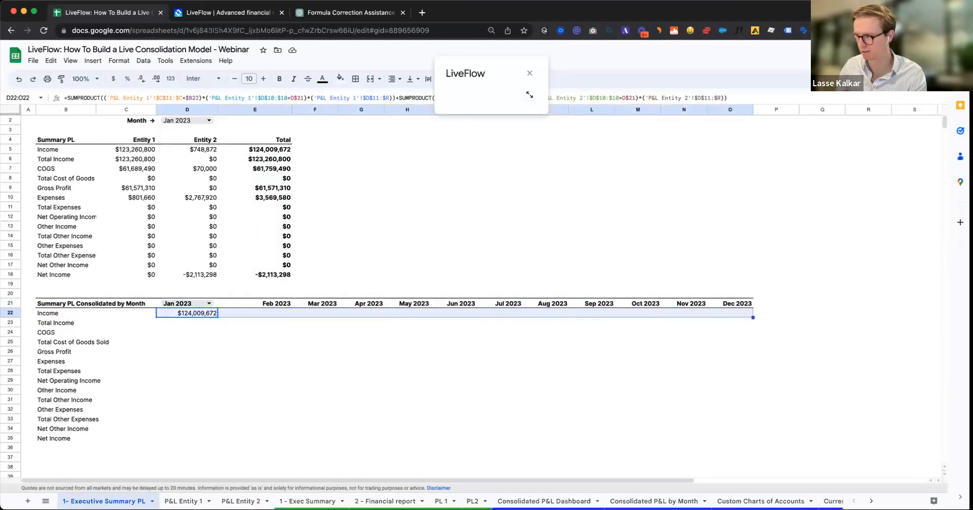
key(shift+Down)
key(shift+Down)
key(shift+Down)
key(shift+Down)
key(shift+Down)
key(shift+Down)
key(shift+Down)
key(shift+Down)
key(shift+Down)
key(shift+Down)
key(shift+Down)
key(shift+Down)
key(shift+Down)
key(shift+Down)
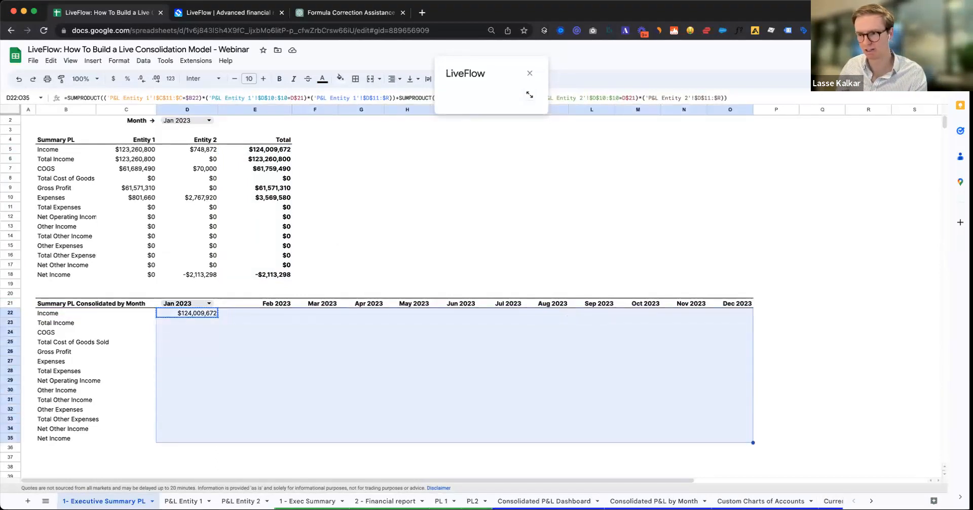
key(shift+Up)
key(shift+Up)
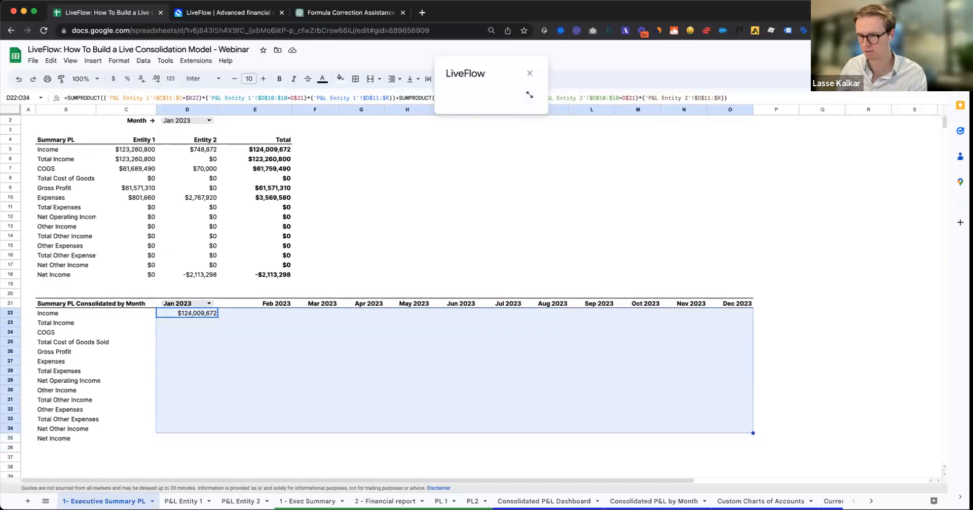
key(shift+Down)
key(ctrl+v)
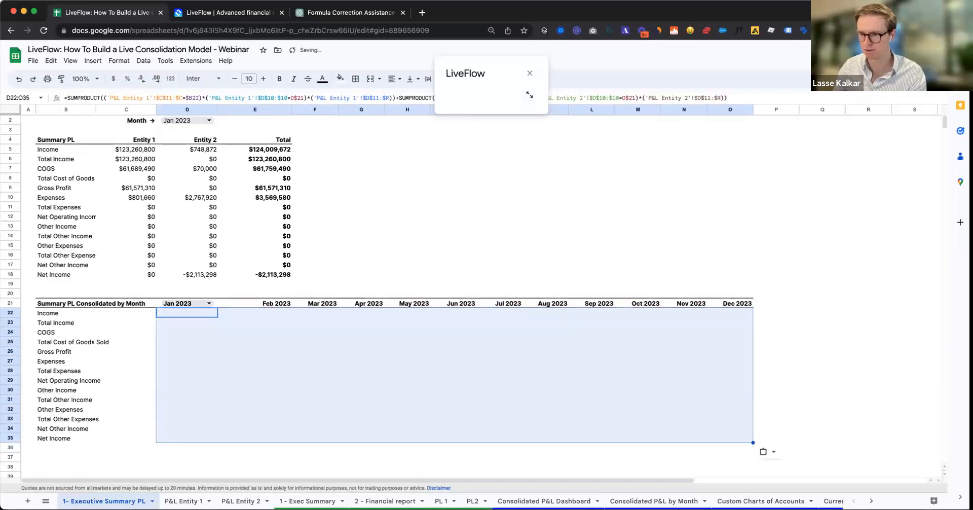
key(Right)
key(Right)
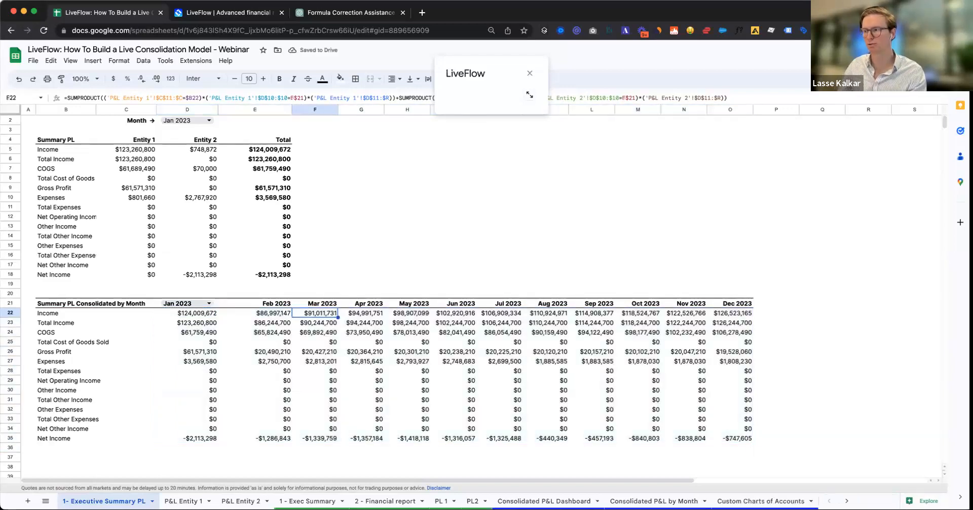
key(Left)
key(Left)
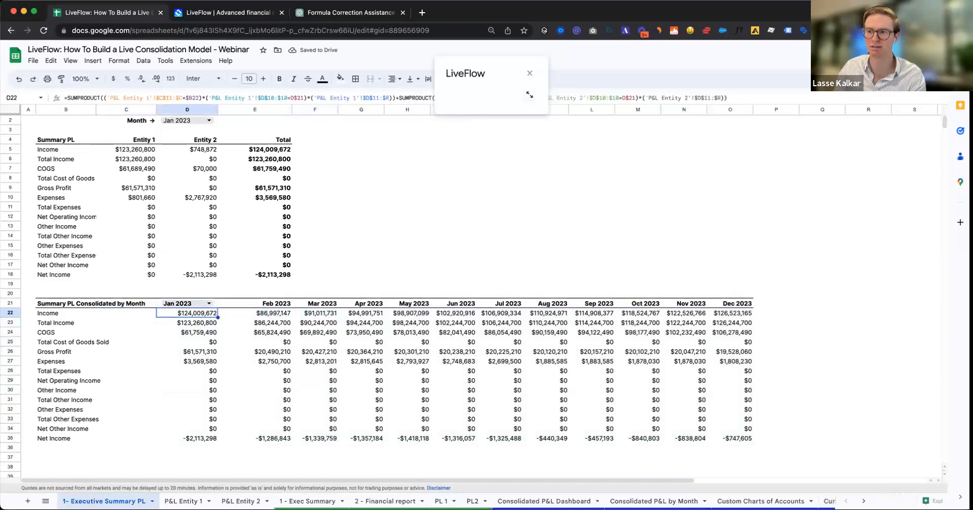
Step: Set the by-month summary's starting month in D21 to Mar 2023
key(Up)
key(Return)
key(Down)
key(Down)
key(Down)
key(Up)
key(Return)
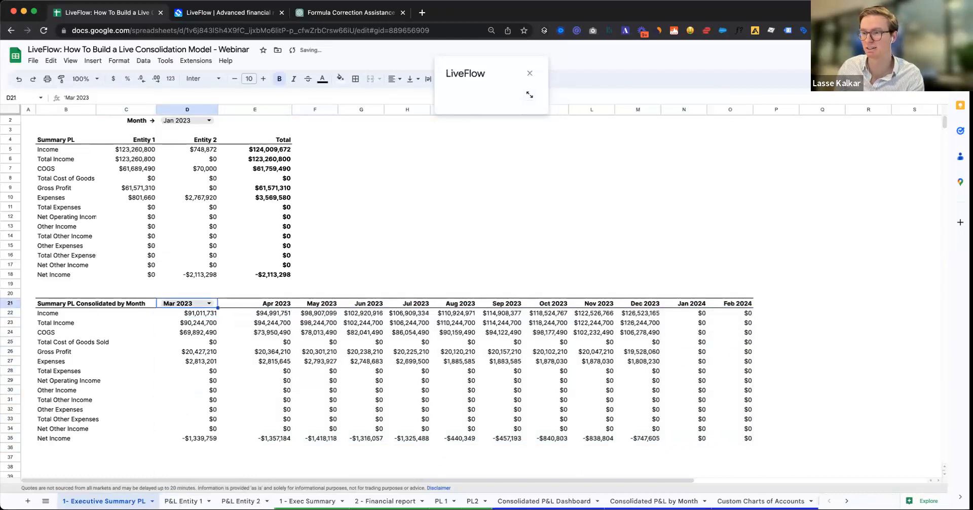
Step: Set the starting month in D21 to Nov 2023 so the by-month summary extends into 2024
key(Return)
key(Down)
key(Down)
key(Down)
key(Down)
key(Down)
key(Down)
key(Down)
key(Down)
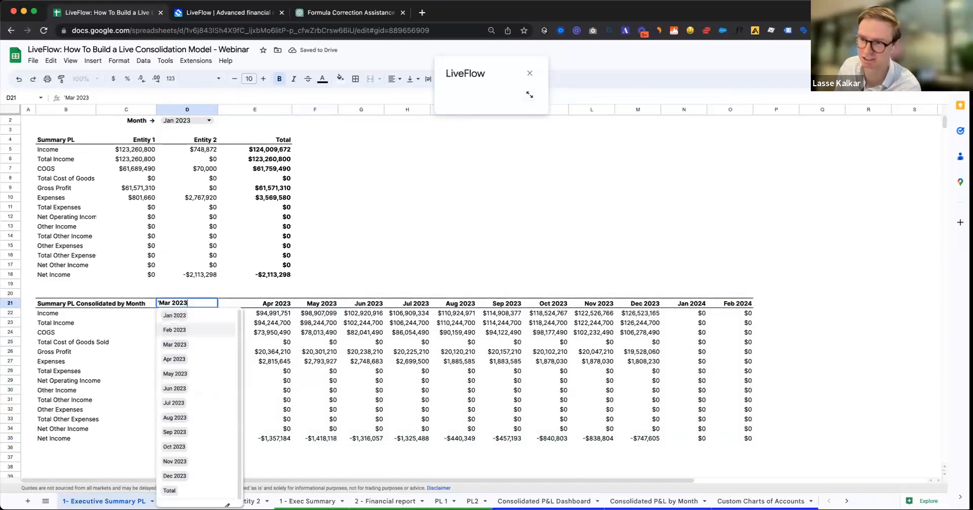
key(Down)
key(Down)
key(Down)
key(Up)
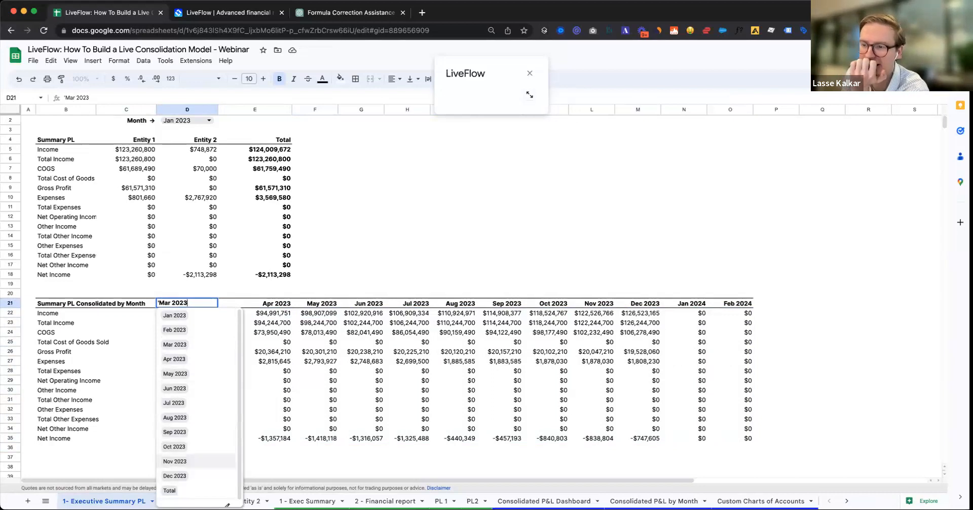
key(Return)
key(Right)
key(Right)
key(Right)
key(Left)
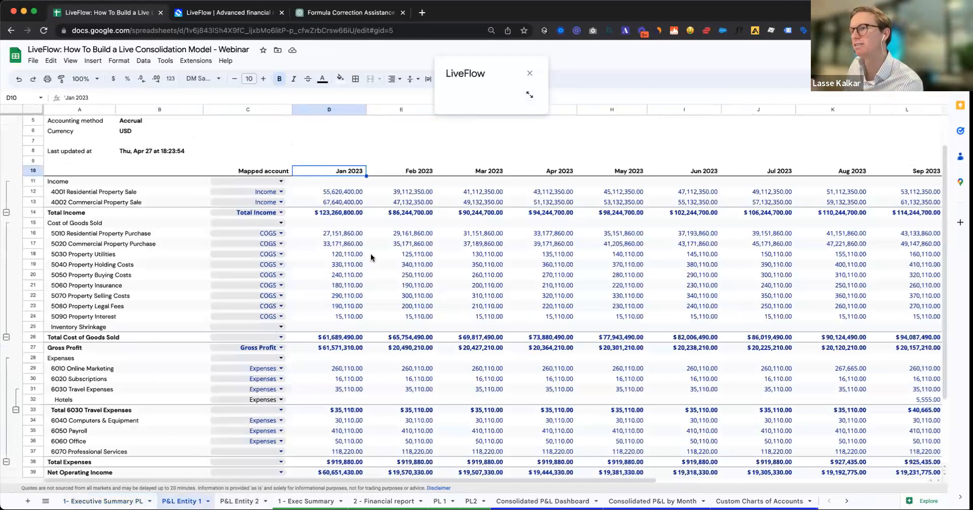
Step: Set the LiveFlow date range of the P&L Entity 1 report to fixed dates with the end date 31/12/2024
scroll(370, 254, right, 9)
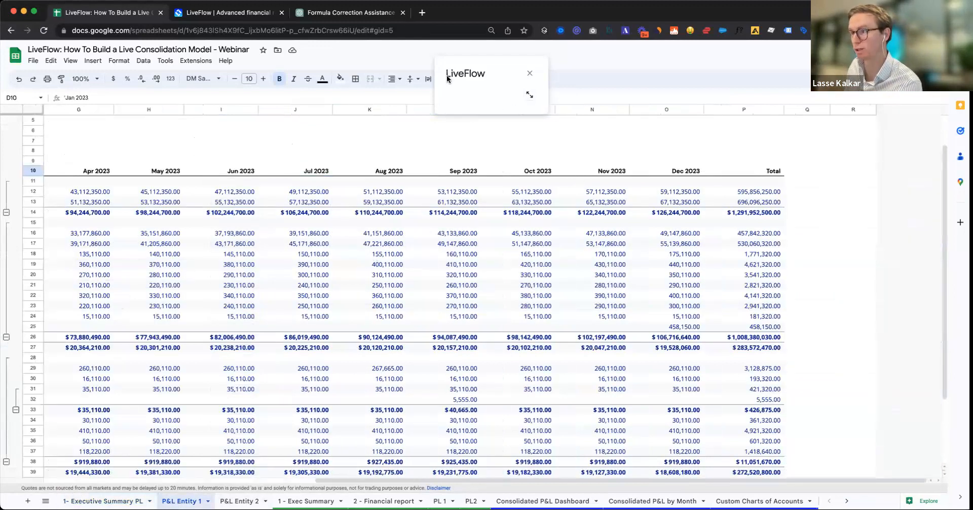
scroll(476, 236, left, 9)
click(327, 161)
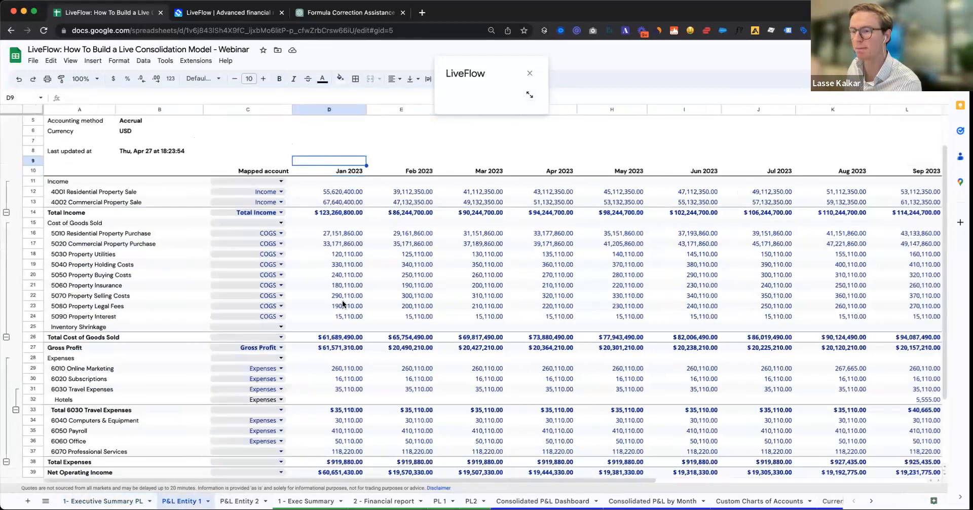
drag(454, 74, 442, 67)
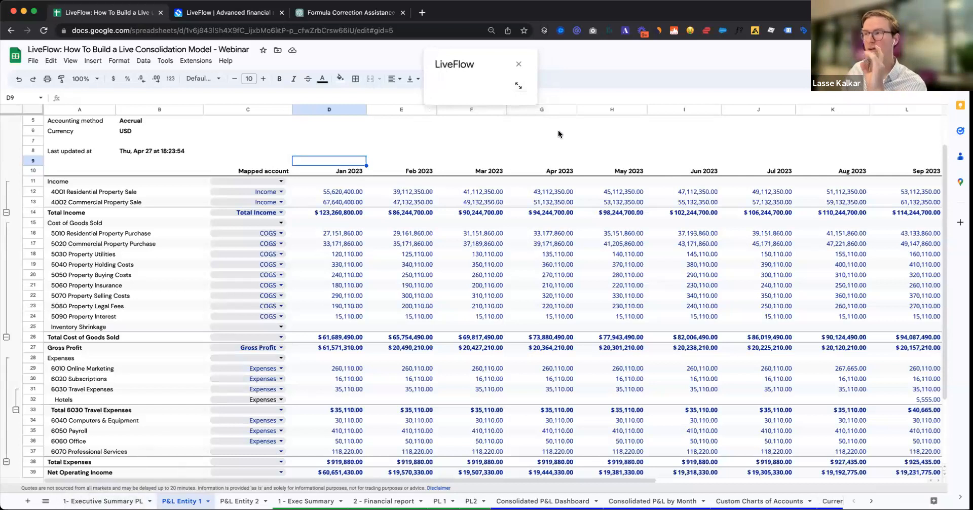
click(518, 86)
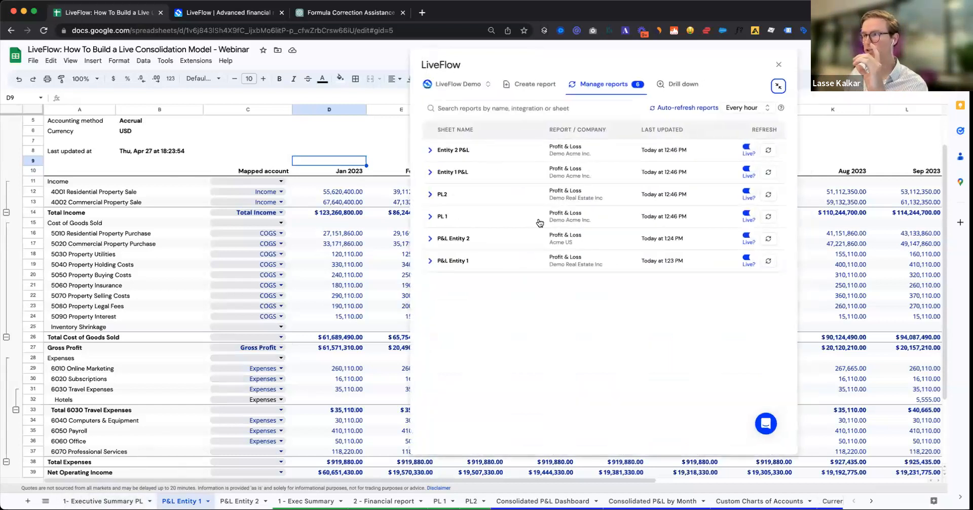
click(492, 261)
scroll(679, 304, down, 1)
click(681, 287)
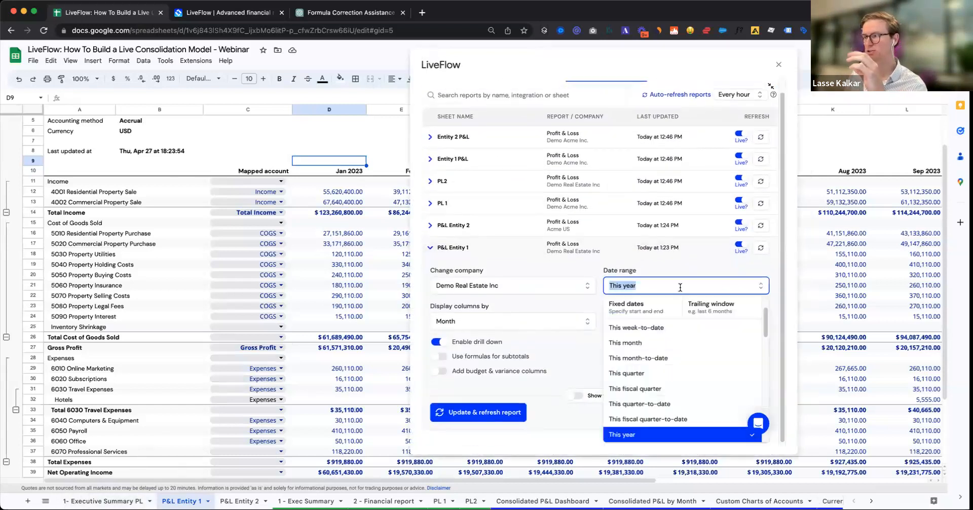
click(644, 311)
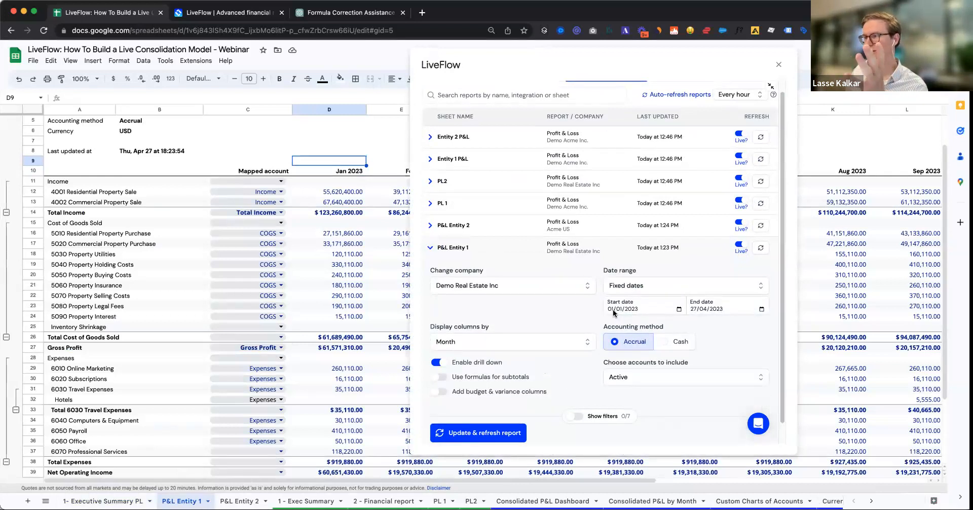
click(693, 309)
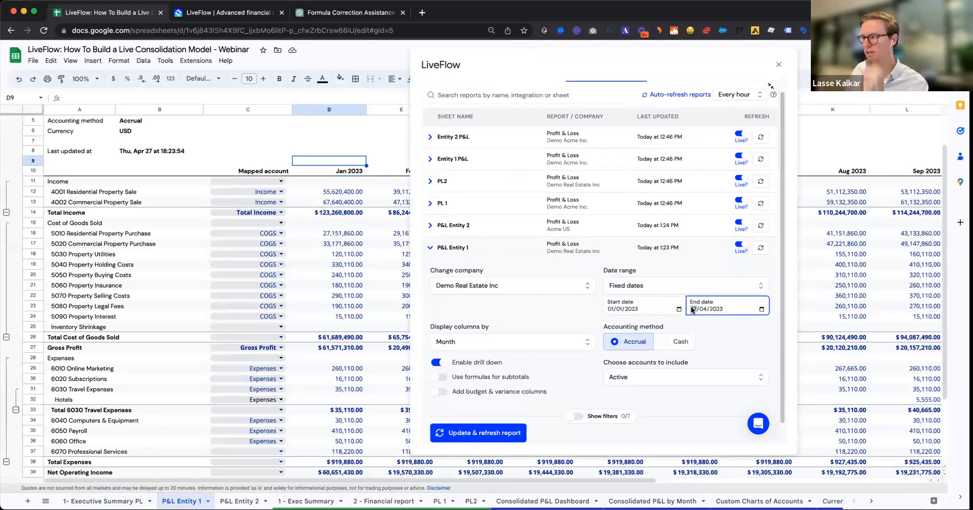
text(31/12/2024)
click(726, 333)
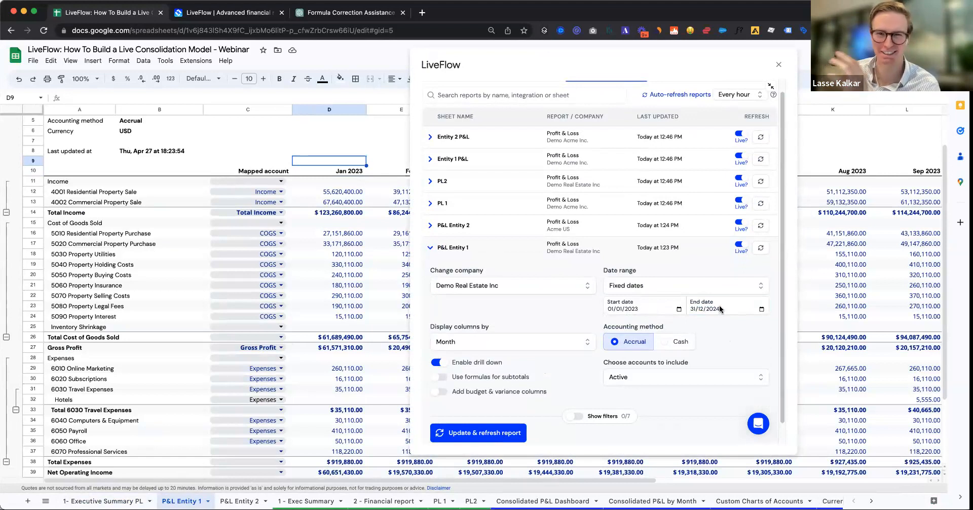
Step: Update and refresh the P&L Entity 1 report with the new date range, and collapse the LiveFlow window
click(478, 432)
scroll(502, 329, down, 1)
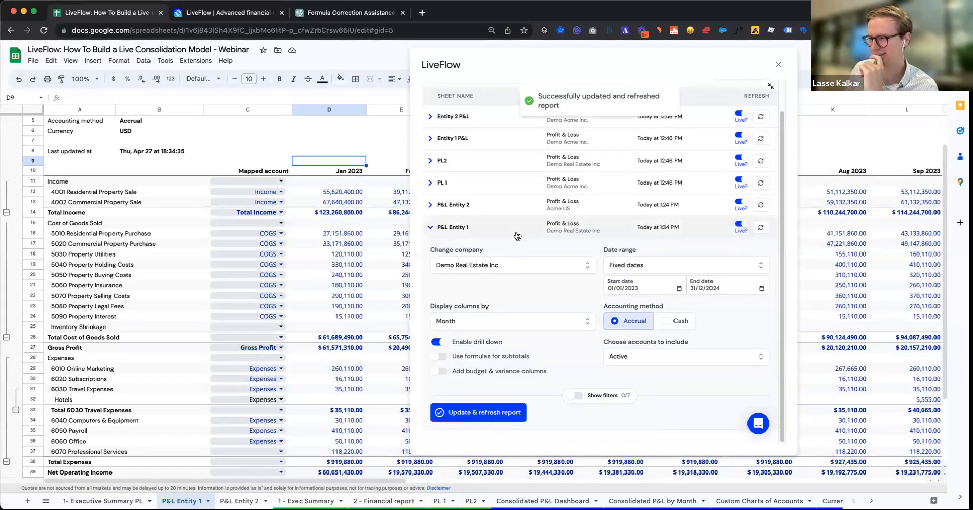
click(771, 86)
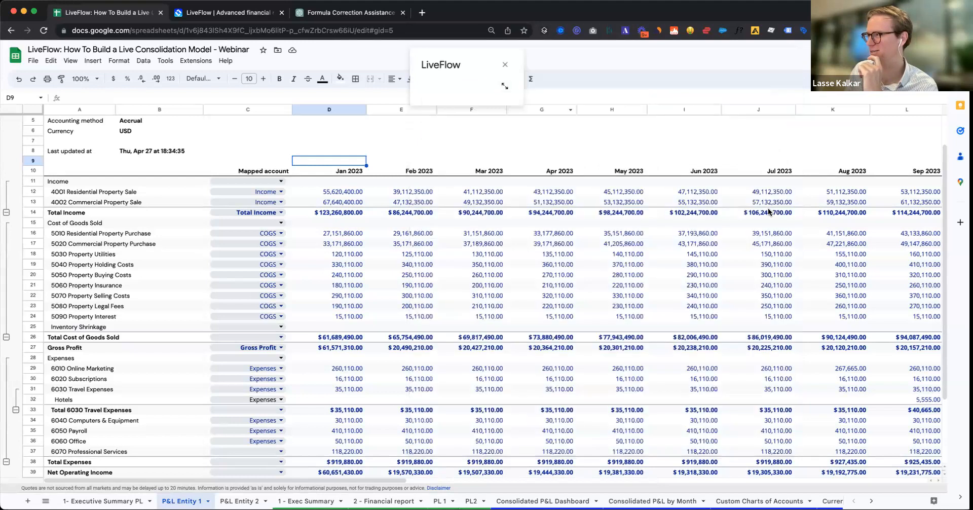
Step: Examine the 2024 month columns on the P&L Entity 1 sheet and in the executive summary's by-month table
scroll(769, 212, right, 15)
scroll(386, 195, right, 3)
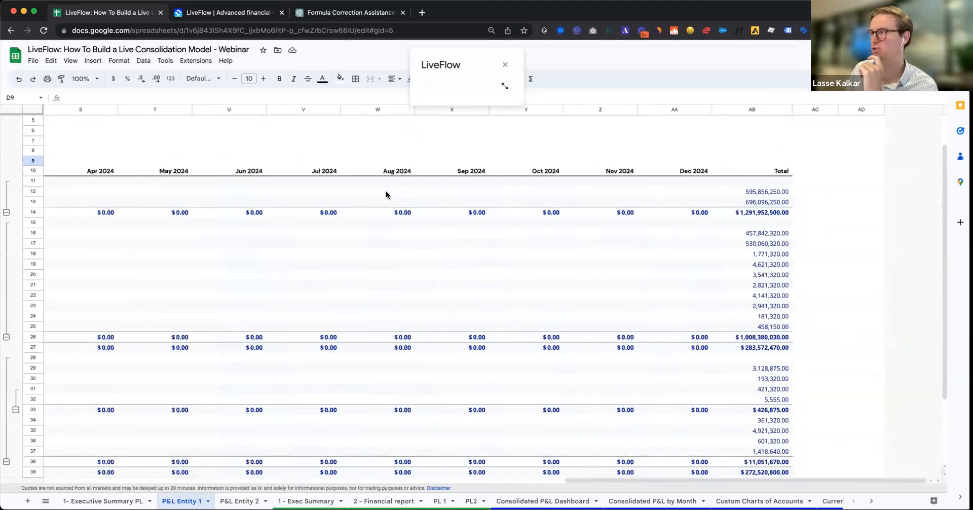
scroll(386, 195, left, 15)
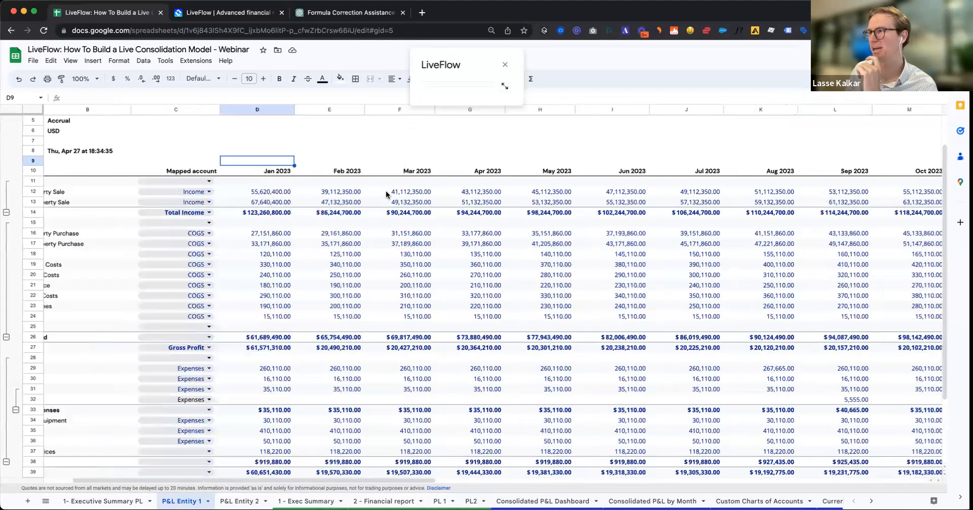
scroll(387, 195, left, 2)
scroll(386, 195, right, 5)
scroll(391, 239, left, 6)
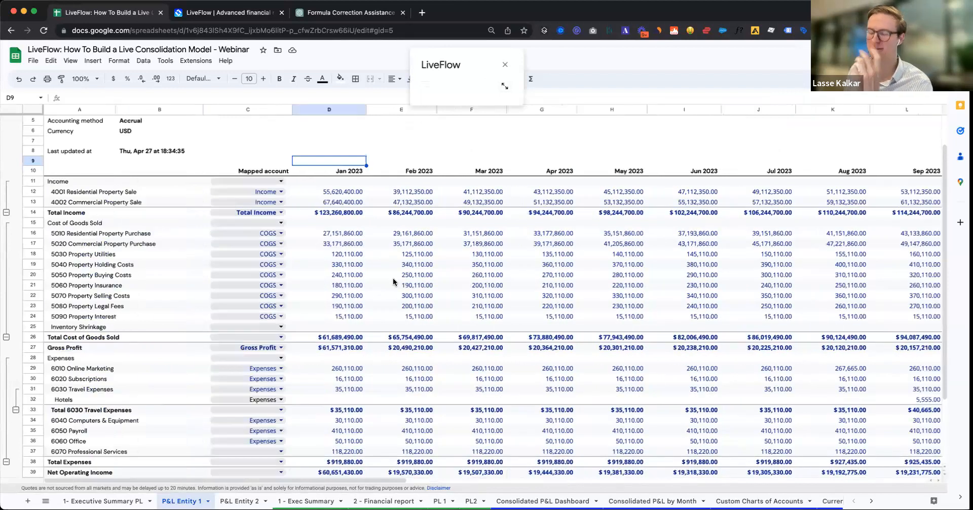
click(103, 501)
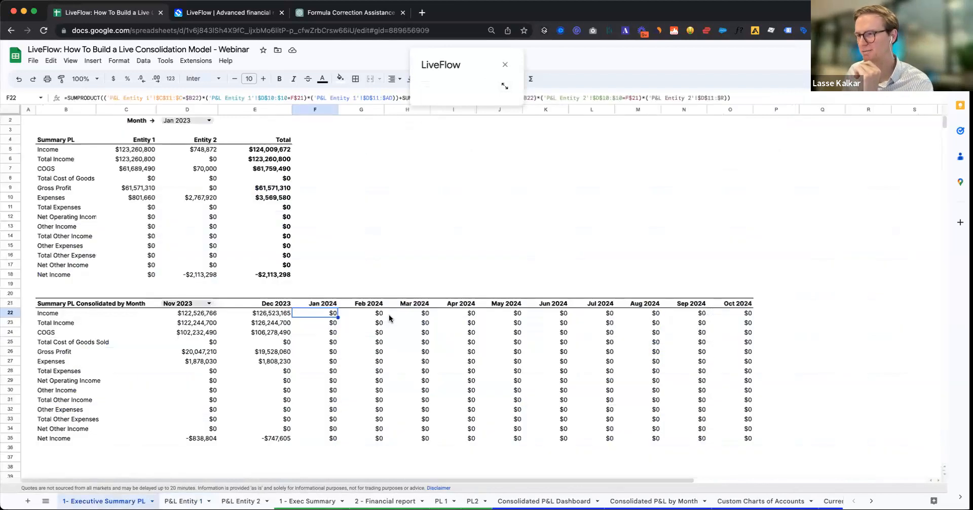
scroll(391, 319, down, 1)
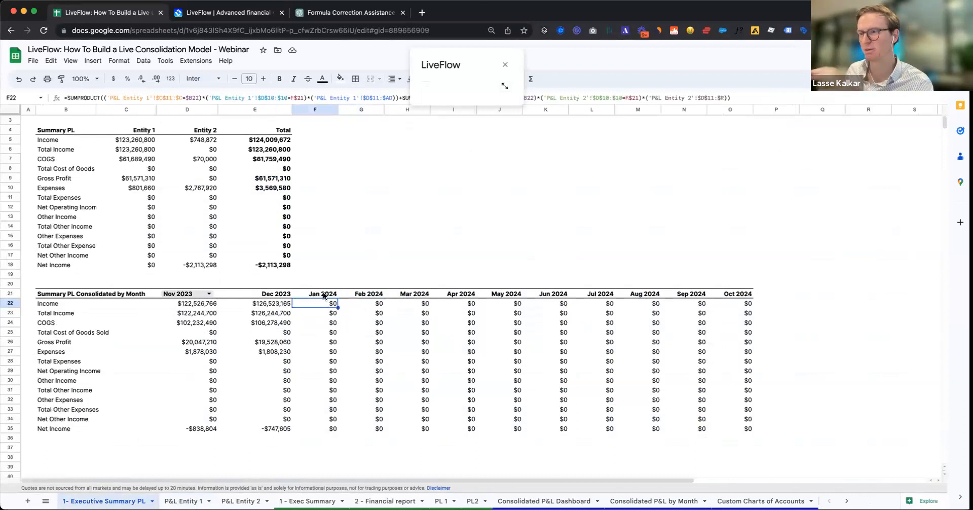
scroll(327, 305, up, 1)
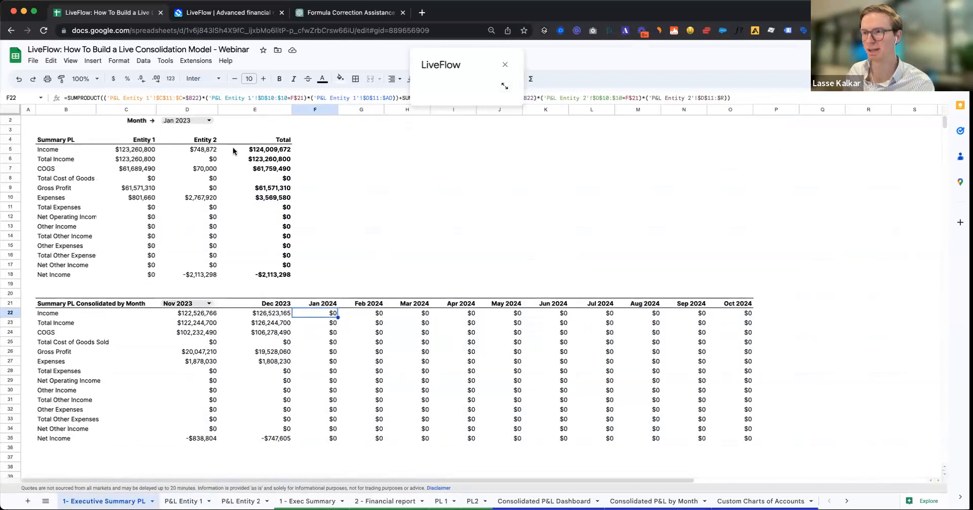
Step: On P&L Entity 1, enter 50,000 for Jan 2024 in both property sale rows, P12 and P13
click(184, 501)
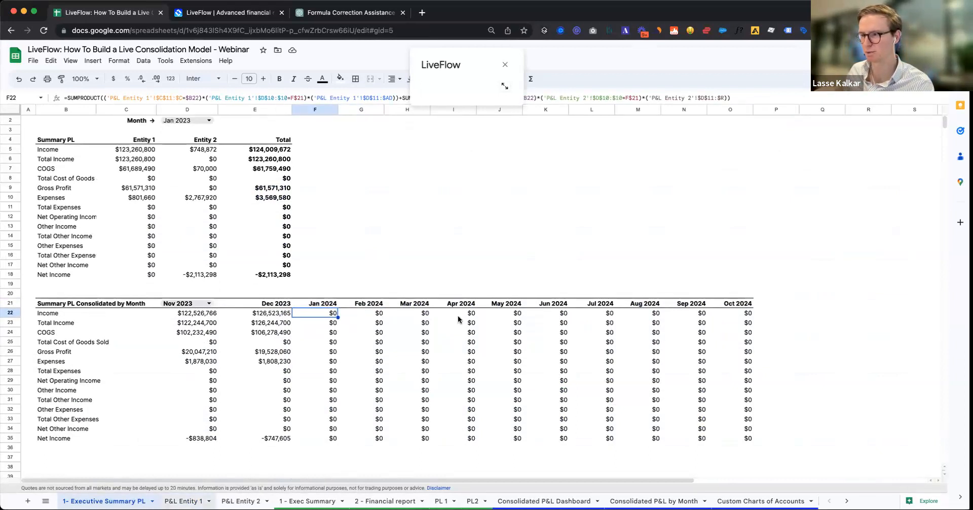
scroll(532, 267, right, 5)
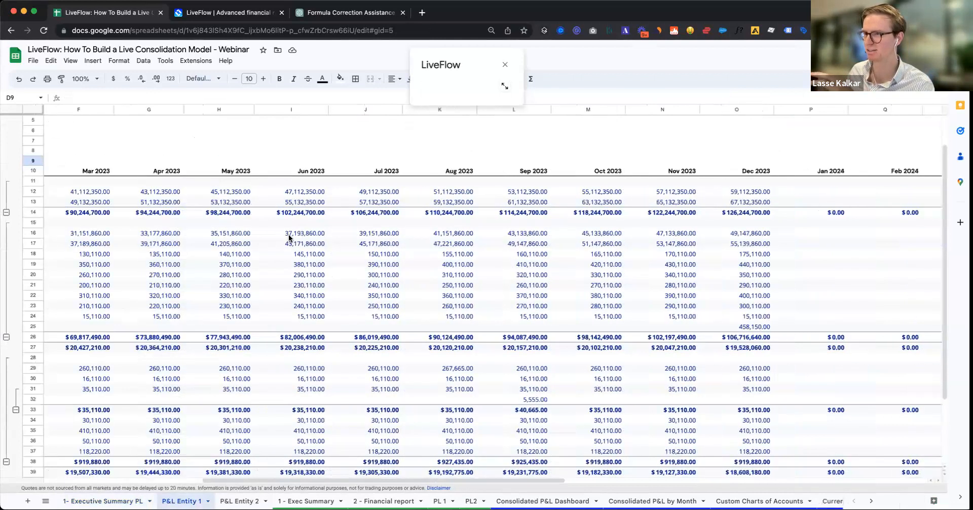
scroll(386, 228, right, 6)
click(393, 193)
text(50000)
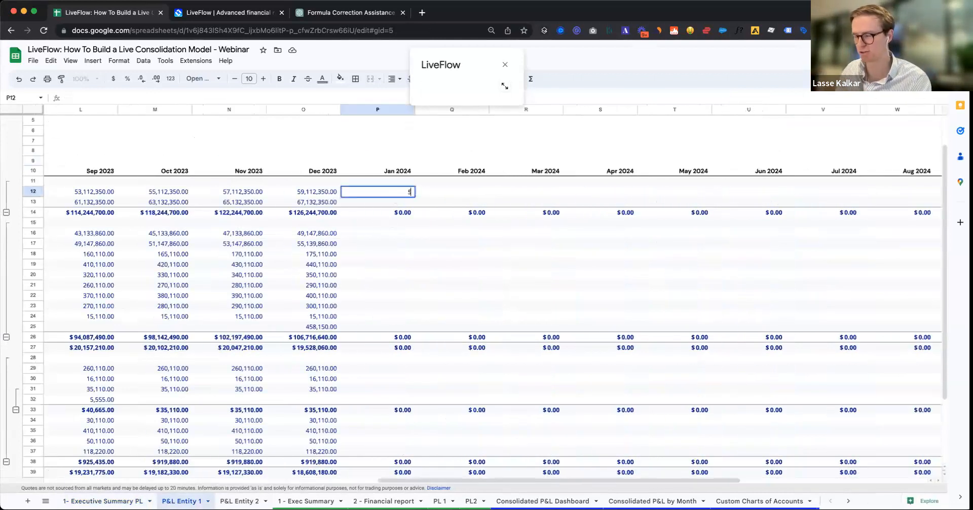
key(Return)
text(50000)
key(Return)
Step: Enter 50,000 for Jan 2024 in both property purchase rows, P16 and P17
key(Down)
key(Down)
text(50,000)
key(Return)
text(50000)
key(Return)
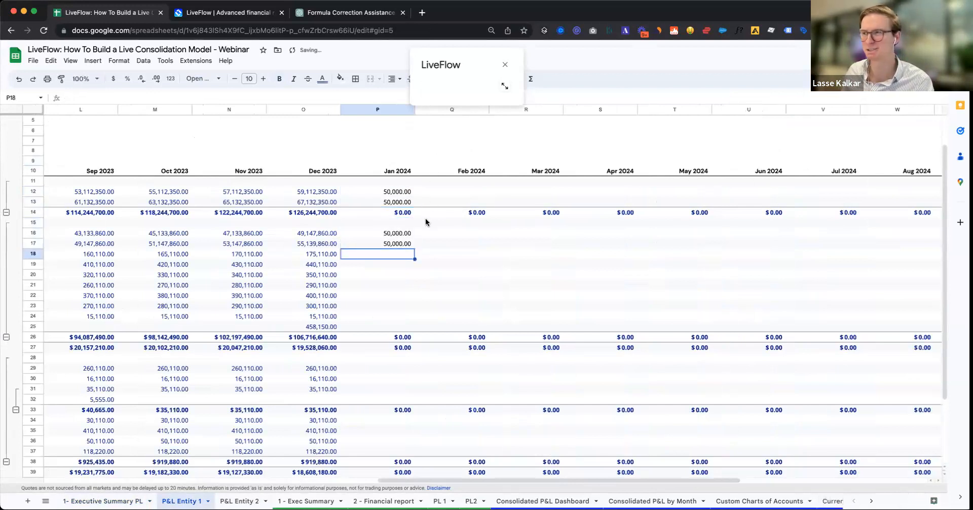
Step: Check the Jan 2024 Income value in the executive summary's consolidated by-month table against the new Entity 1 entries
scroll(426, 221, left, 5)
click(720, 110)
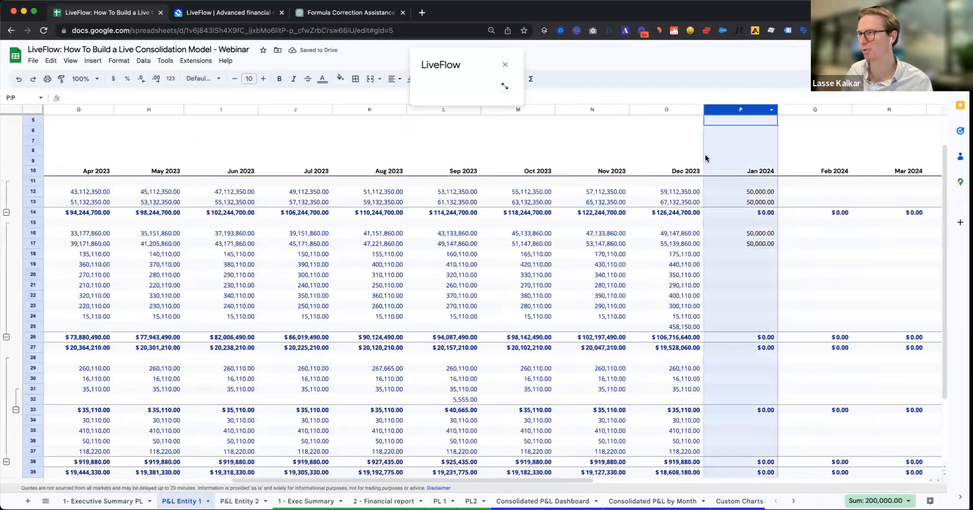
click(706, 158)
click(113, 499)
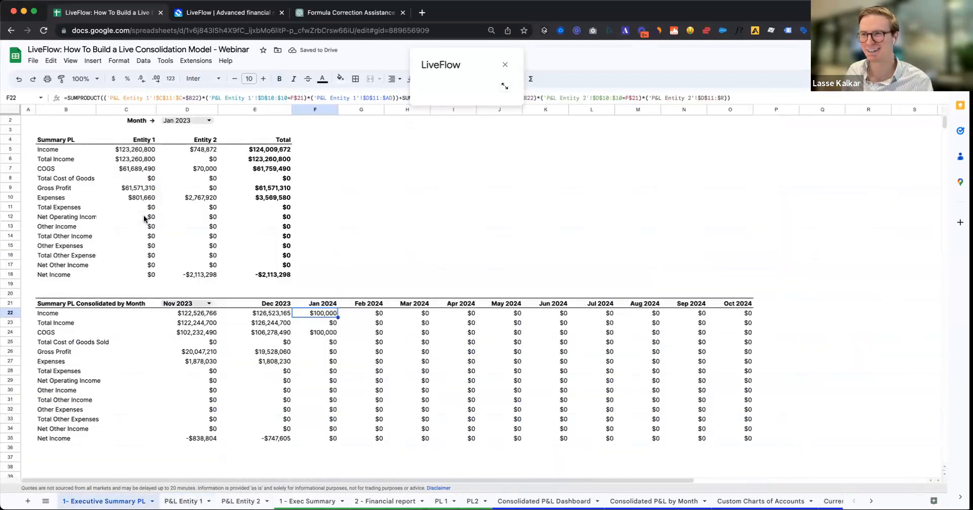
click(342, 314)
click(330, 314)
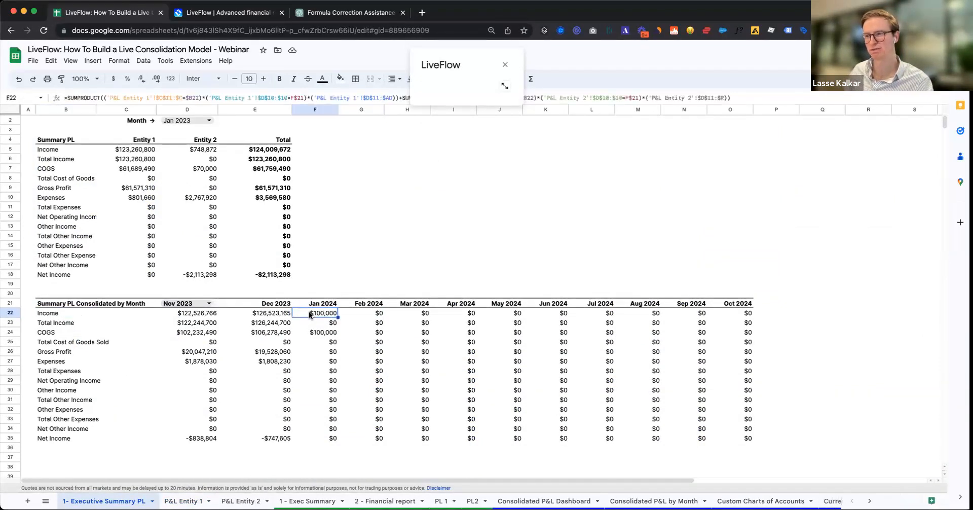
Step: Delete the Total Cost of Goods Sold rows from both the by-month and the single-month summary tables
click(325, 332)
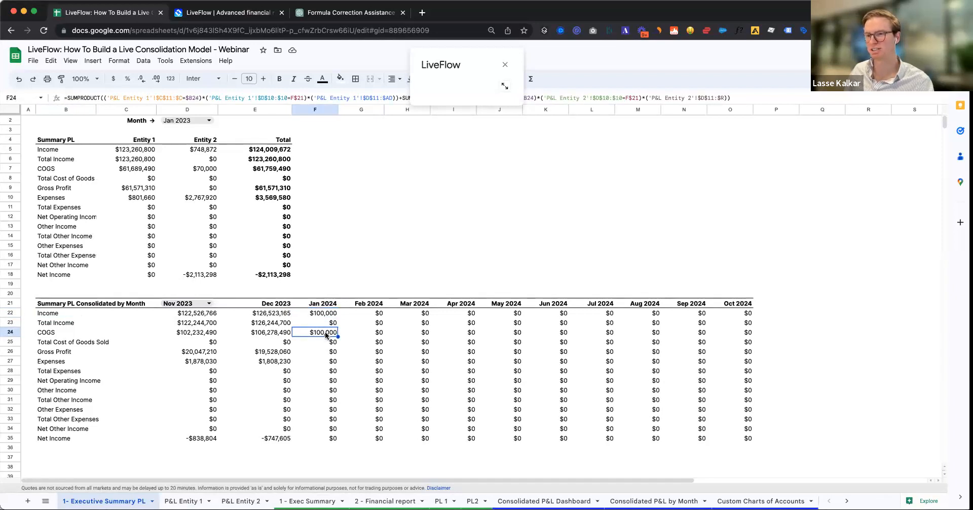
click(8, 341)
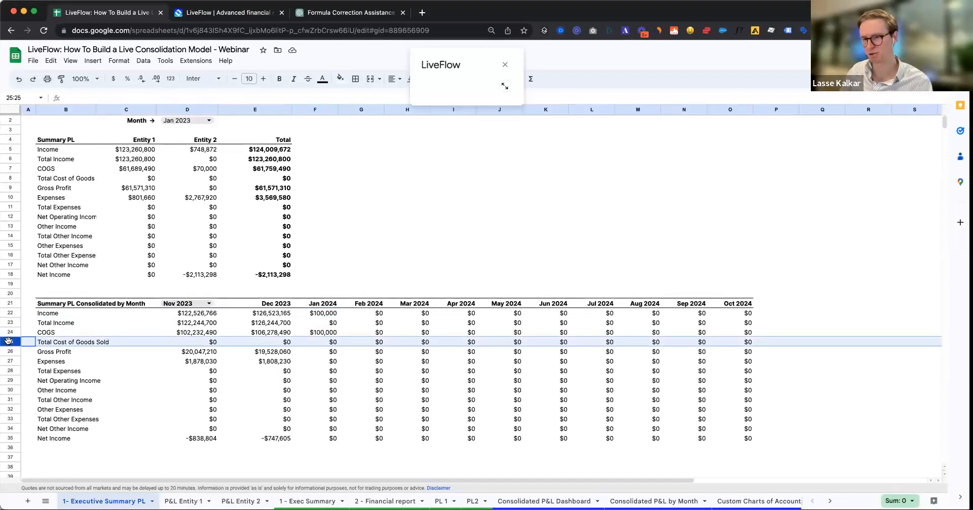
key(super+alt+minus)
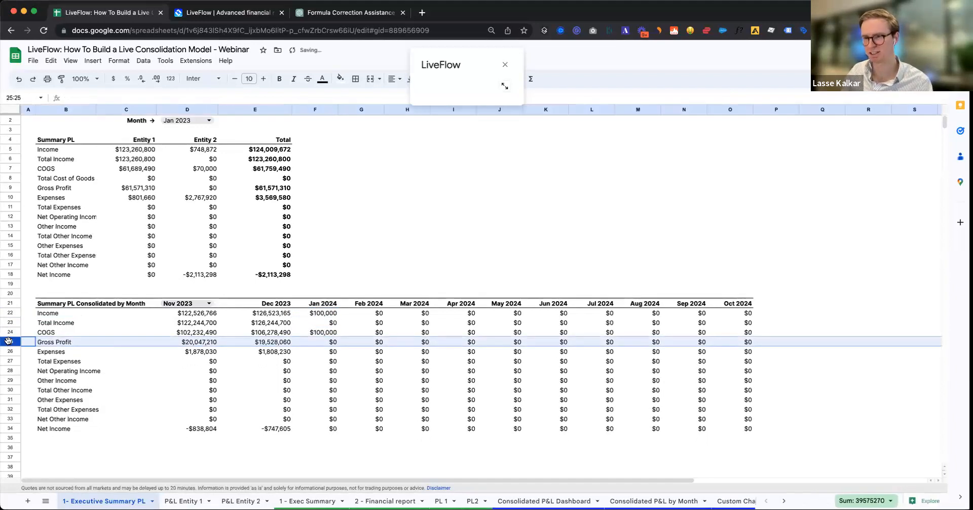
click(11, 176)
key(super+alt+minus)
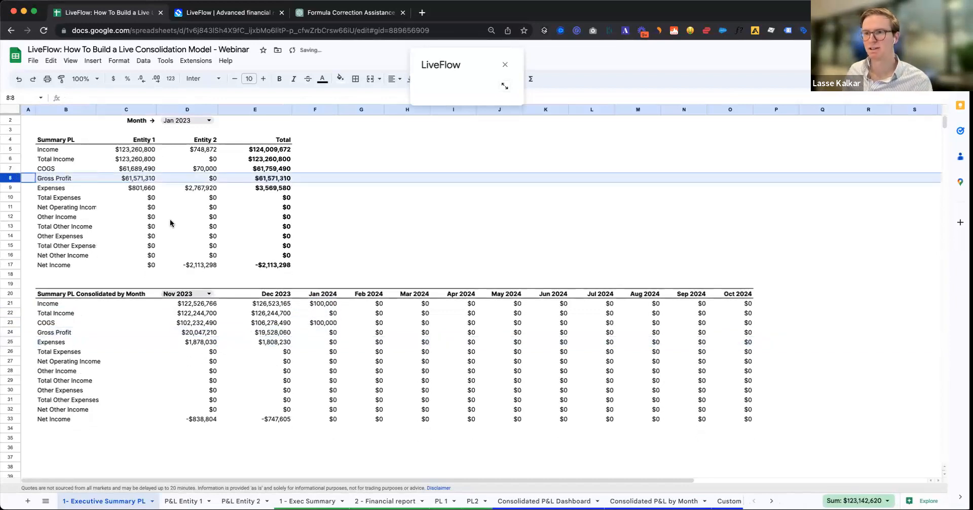
click(177, 219)
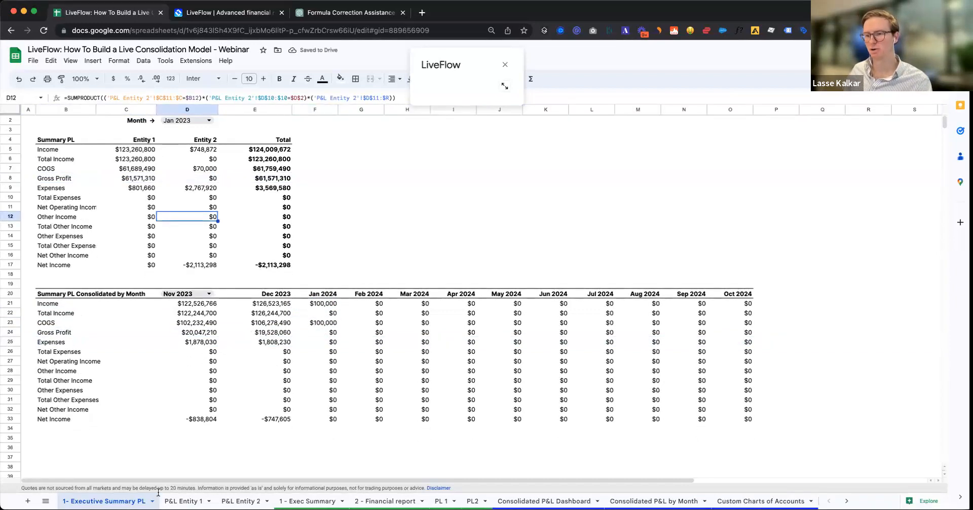
Step: Compare the 1 - Exec Summary layout, including its GM % row, with the 1- Executive Summary PL tables and the P&L Entity 1 month headers
click(310, 501)
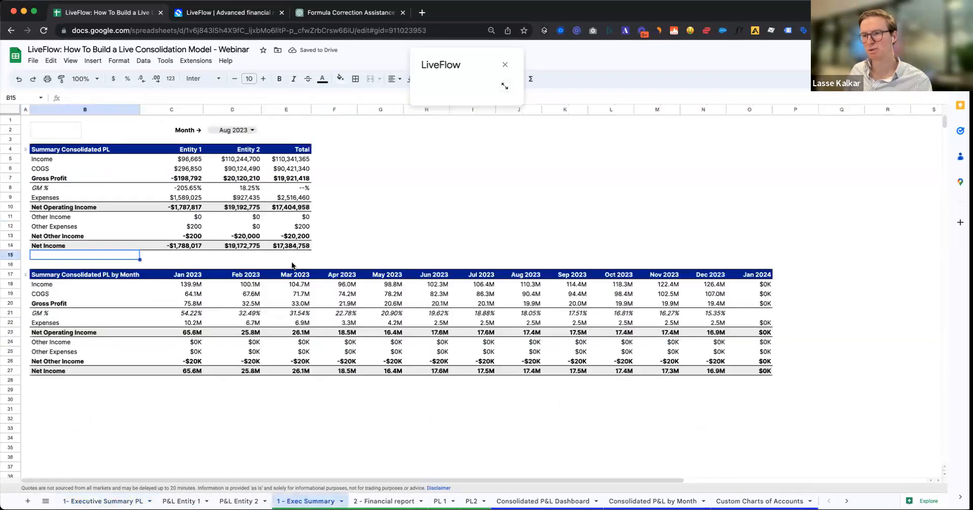
click(339, 245)
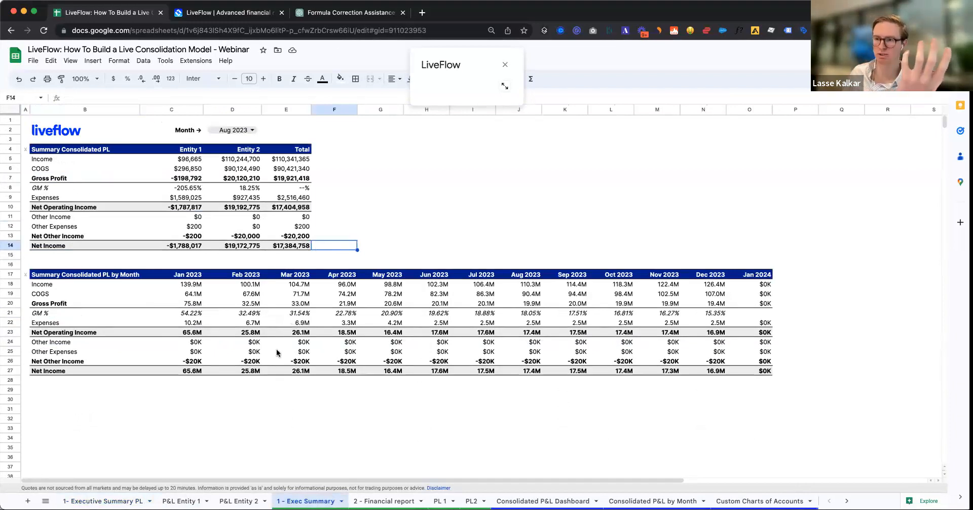
click(15, 313)
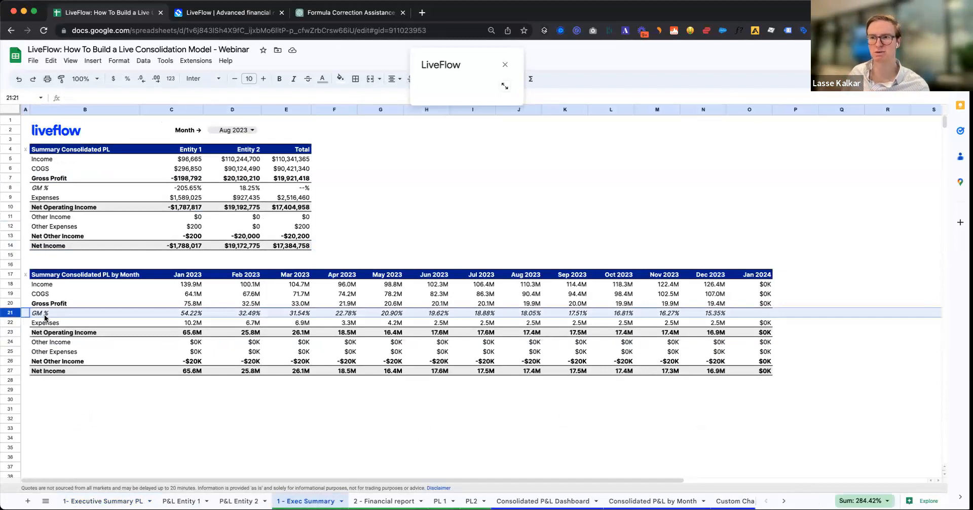
click(102, 501)
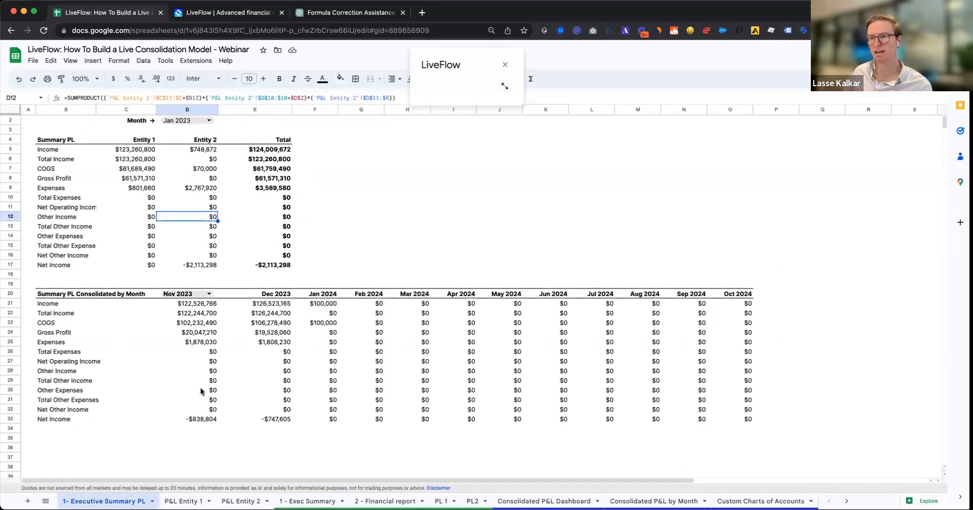
click(337, 249)
scroll(338, 248, up, 1)
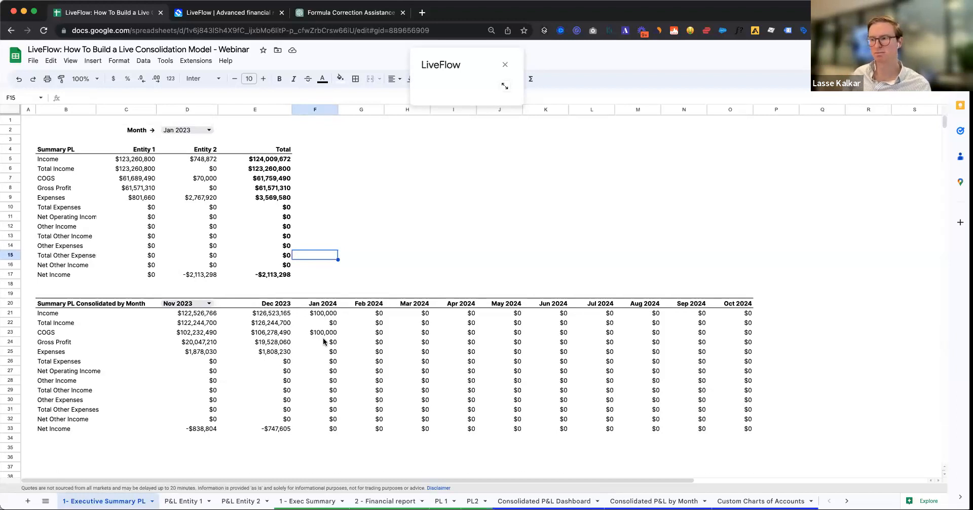
click(183, 502)
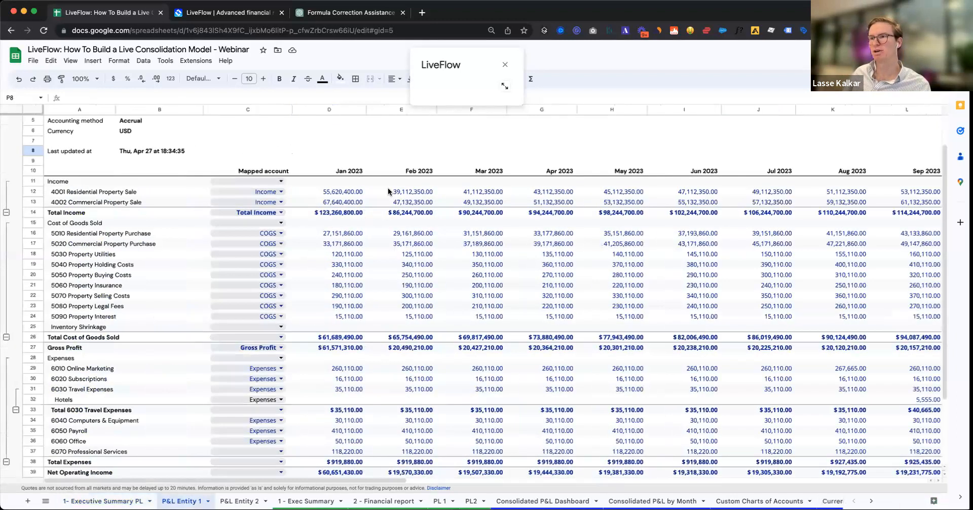
click(339, 172)
mouse_move(399, 271)
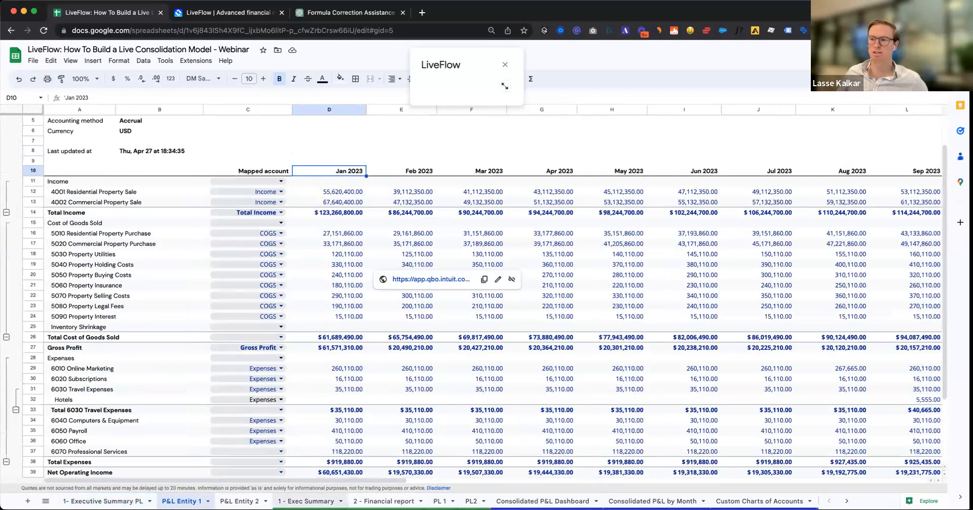
Step: On 1 - Exec Summary, examine both consolidated P&L tables and the Income line of the by-month table
click(306, 501)
click(370, 216)
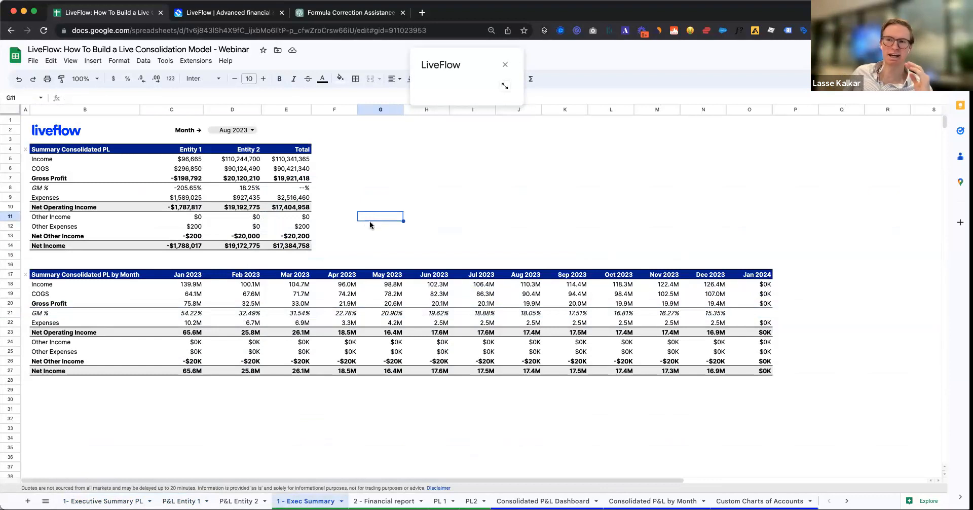
click(84, 293)
click(86, 287)
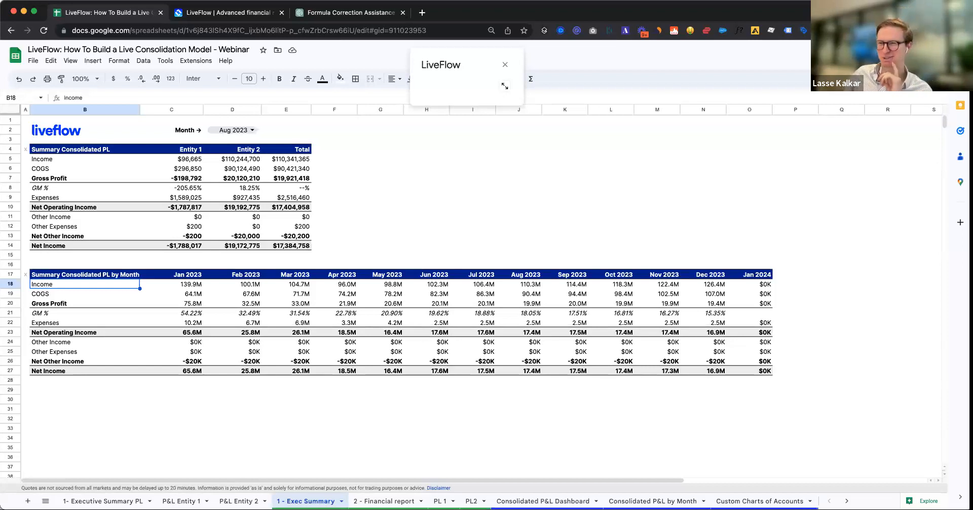
click(331, 207)
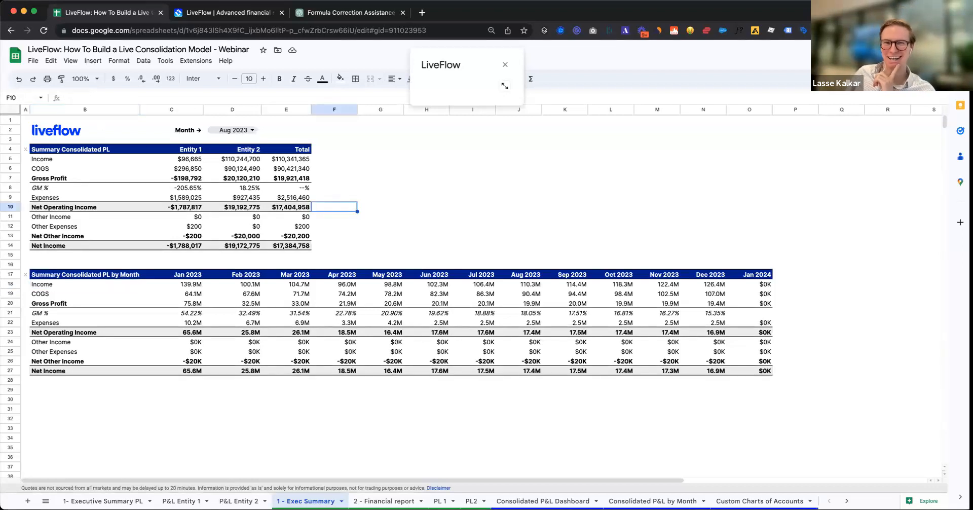
click(177, 400)
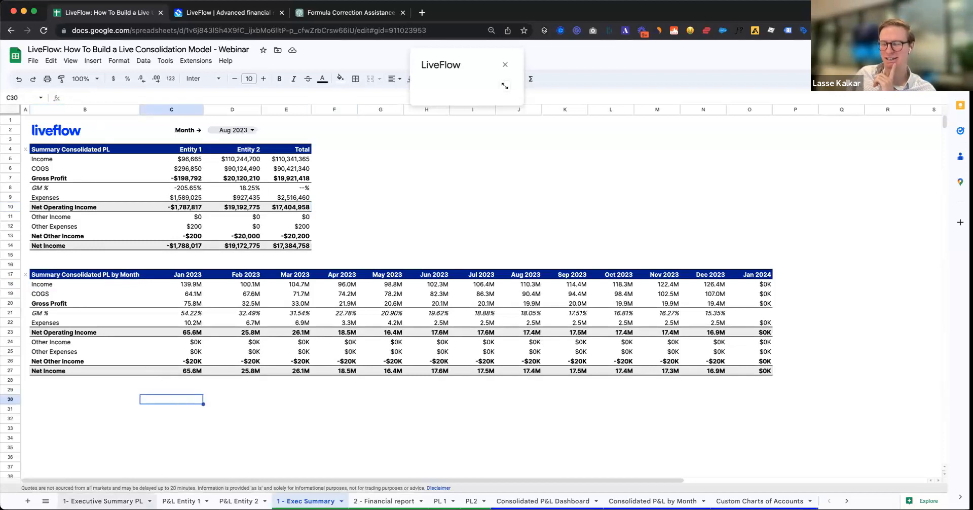
click(250, 430)
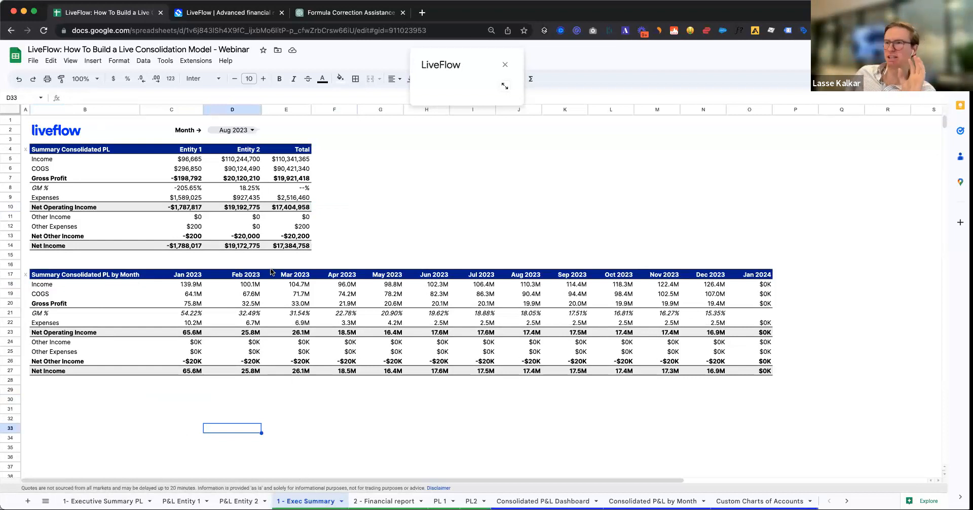
click(77, 284)
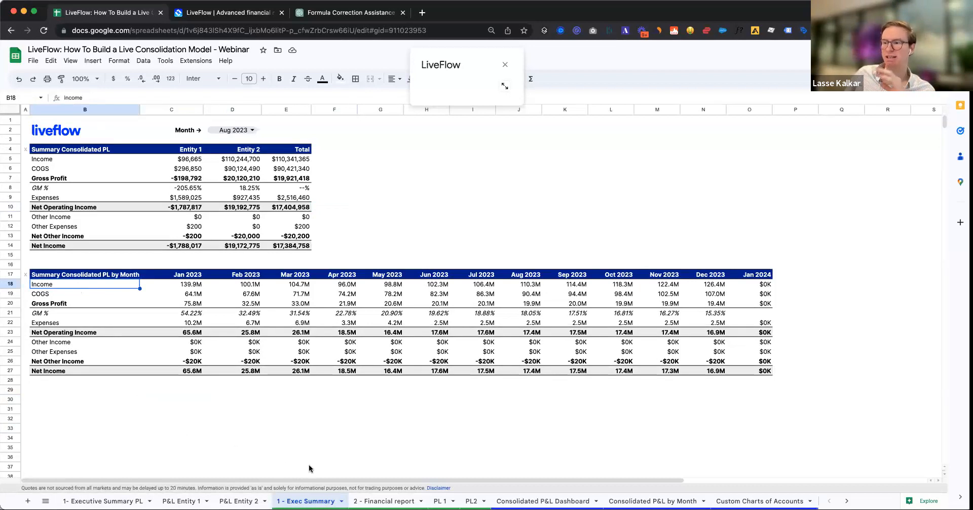
Step: On 2 - Financial report, examine the Sales & Marketing, R&D and G&A expense breakdown in both consolidated tables
click(384, 501)
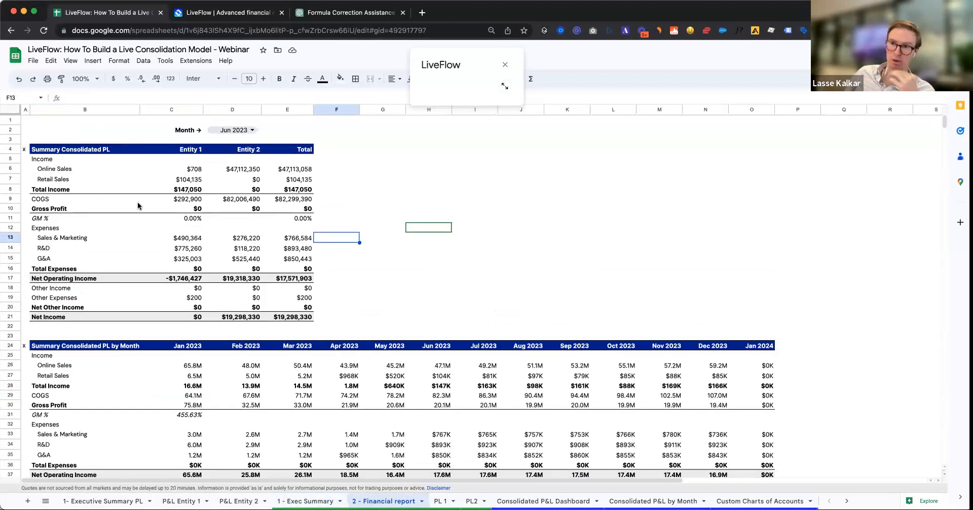
click(53, 239)
click(57, 249)
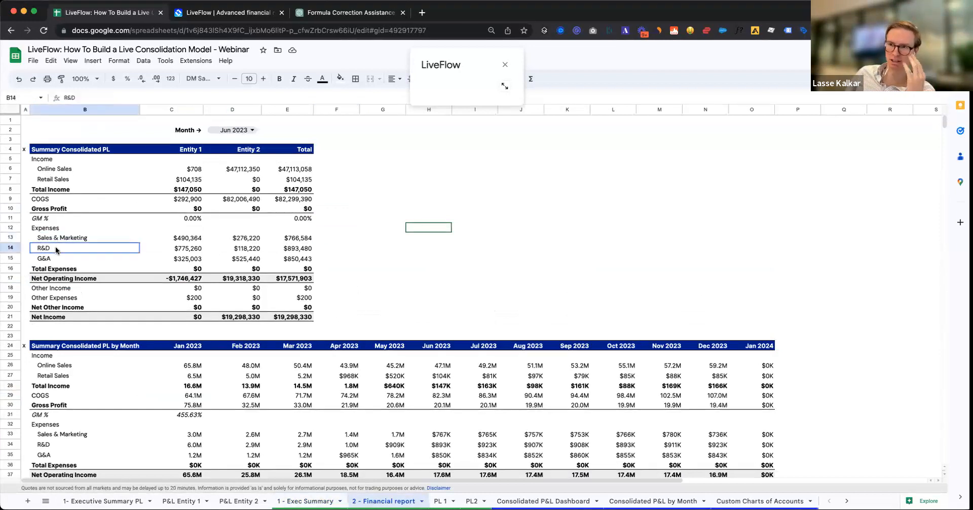
click(58, 260)
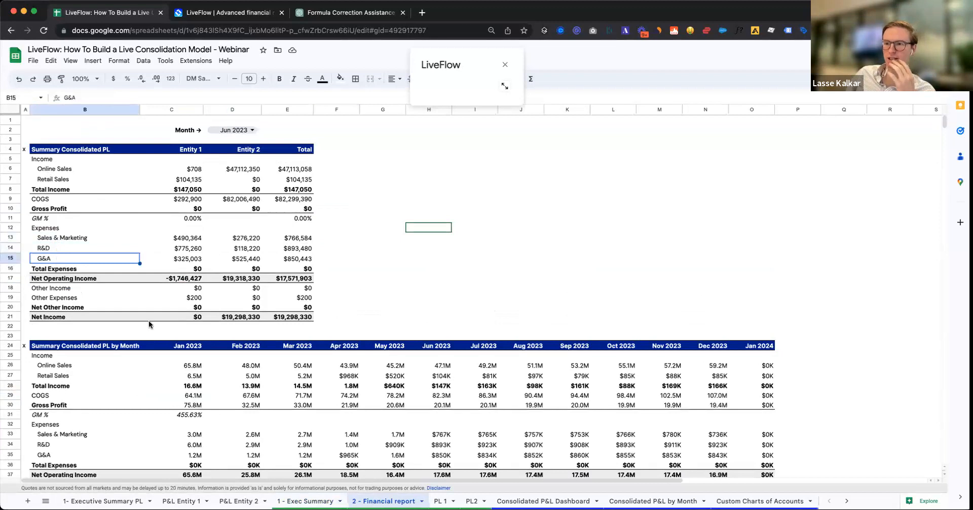
scroll(150, 325, down, 4)
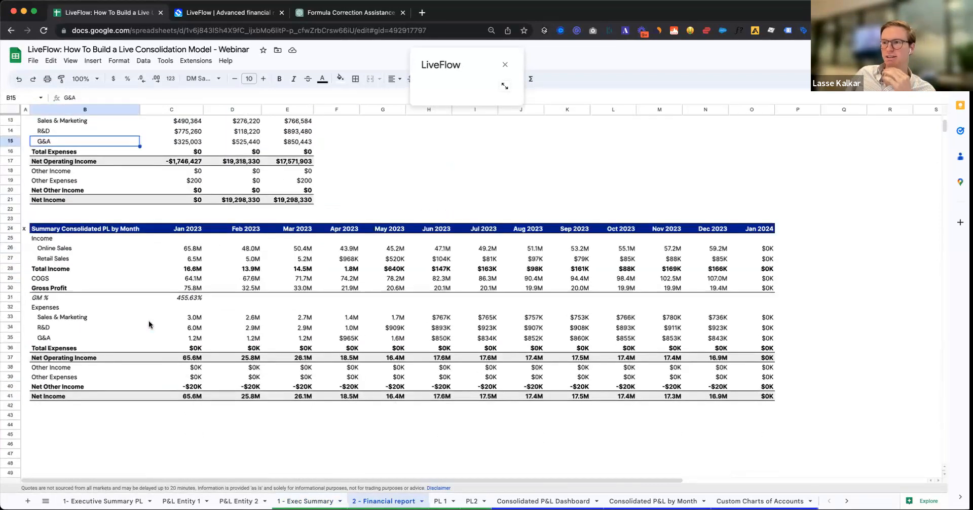
click(111, 318)
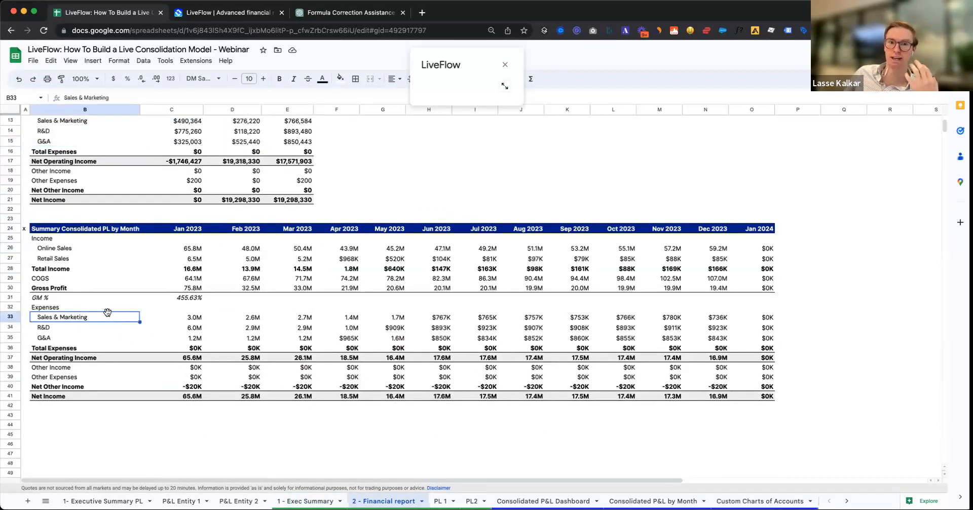
click(108, 307)
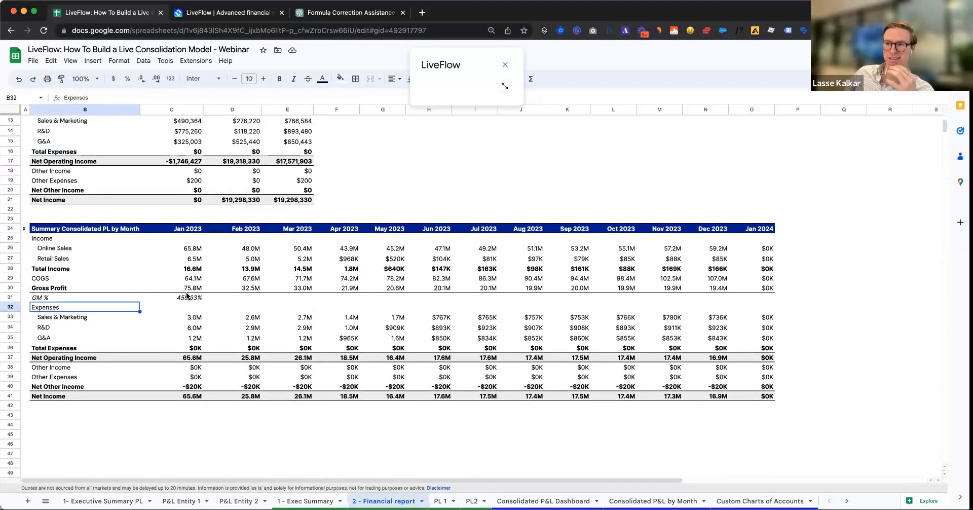
scroll(223, 304, up, 4)
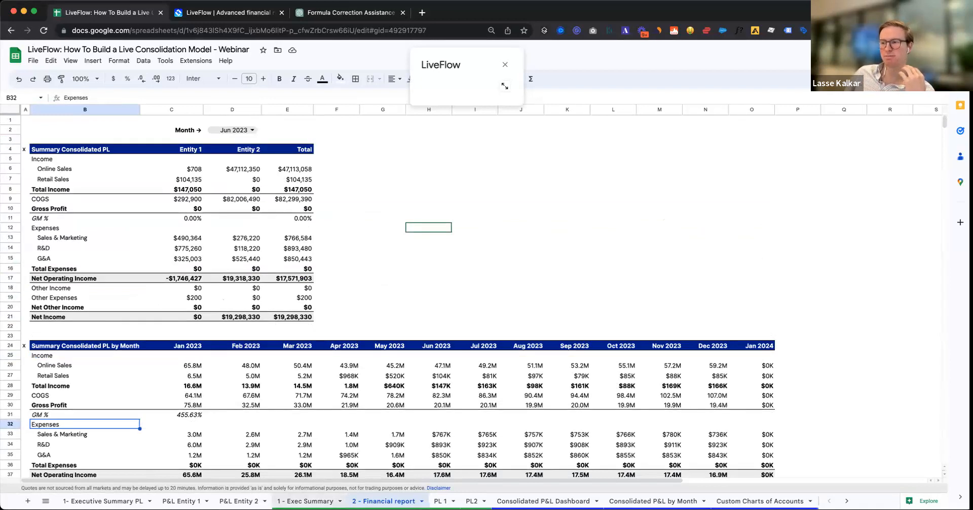
Step: On the PL 1 sheet, inspect the two account mapping columns, Exec - Mapping 1 and Financial - Mapping 2
click(441, 501)
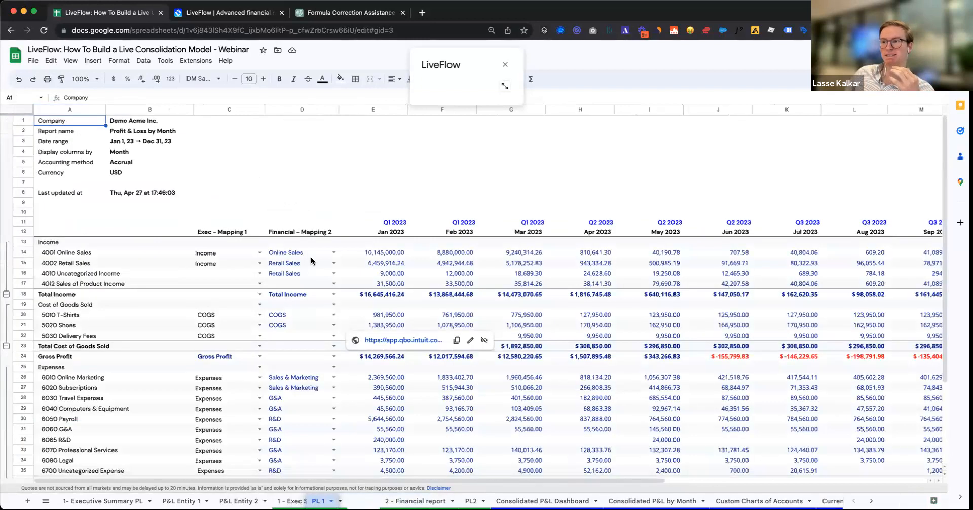
scroll(312, 260, down, 1)
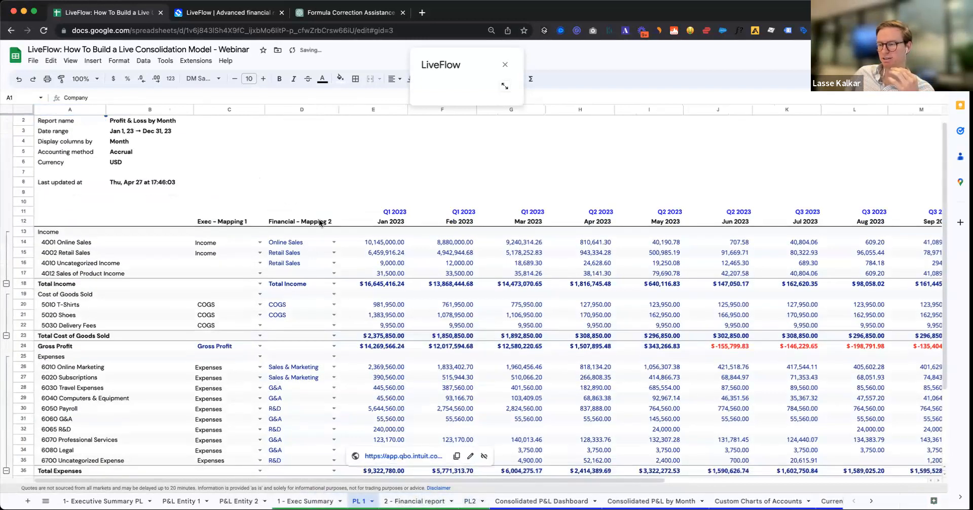
scroll(315, 204, down, 1)
click(218, 108)
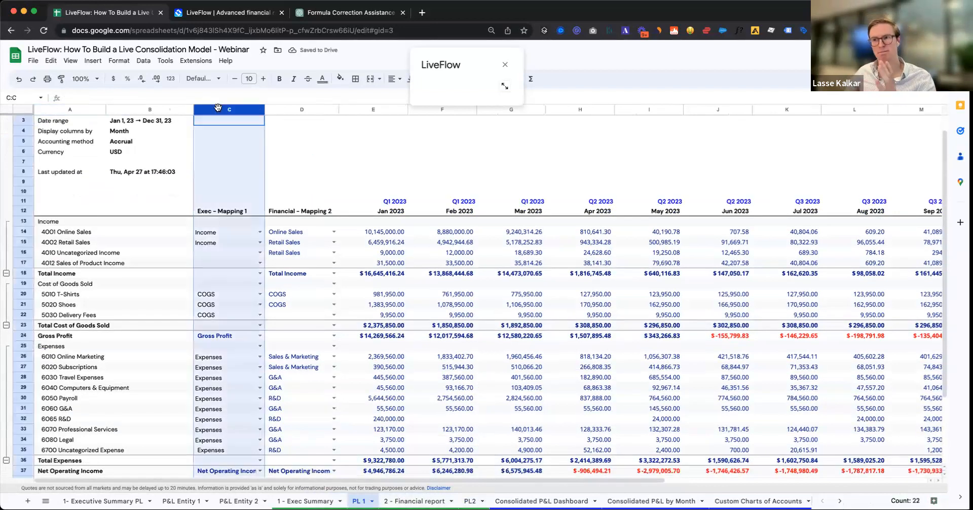
click(240, 212)
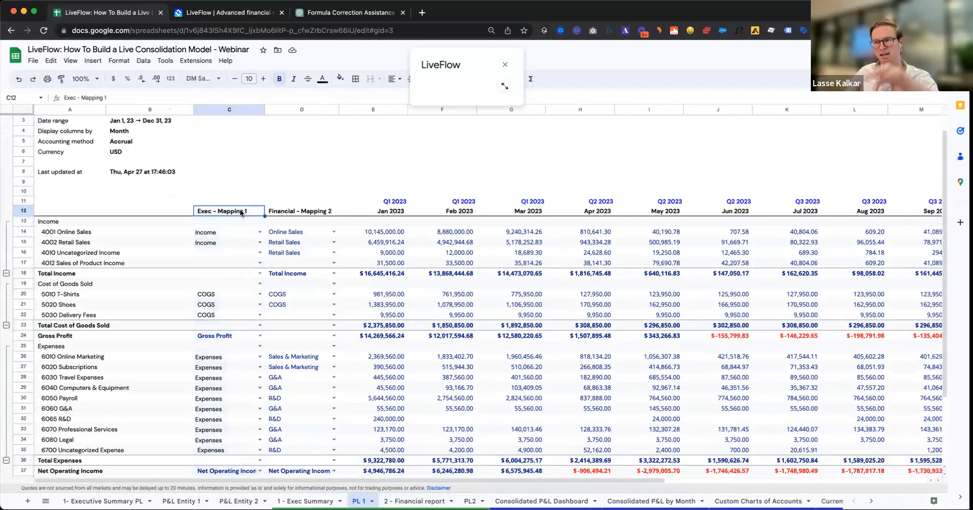
click(307, 214)
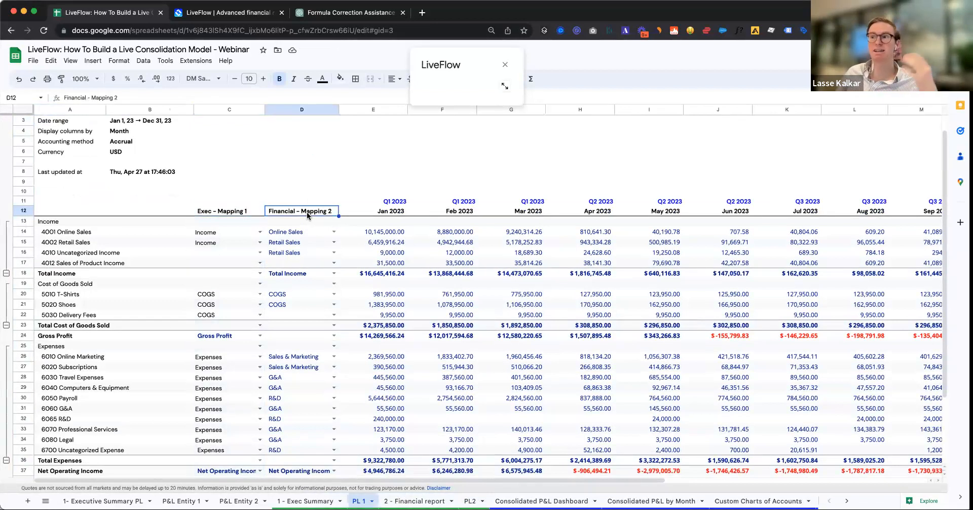
Step: Review how Financial - Mapping 2 categorizes the PL 1 accounts, including the Sales & Marketing mapping of 6010 Online Marketing
scroll(345, 263, down, 1)
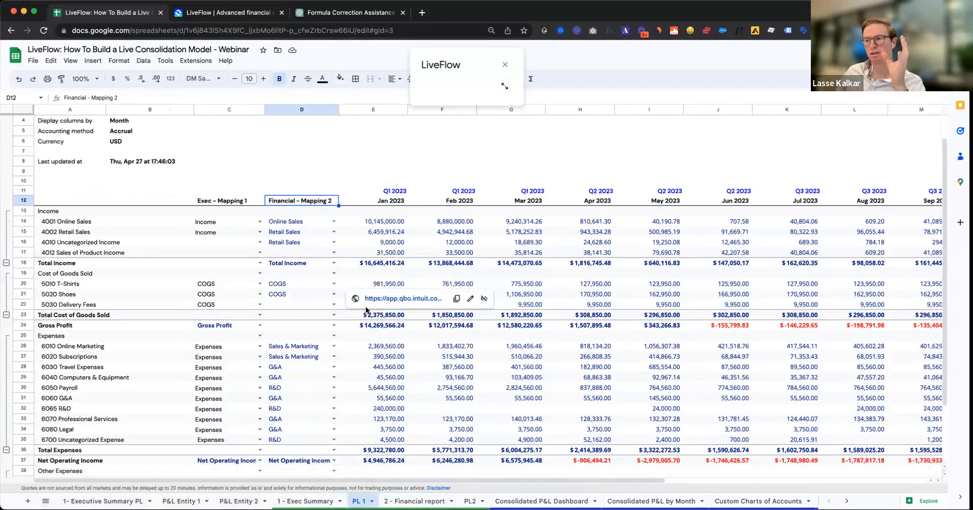
click(355, 327)
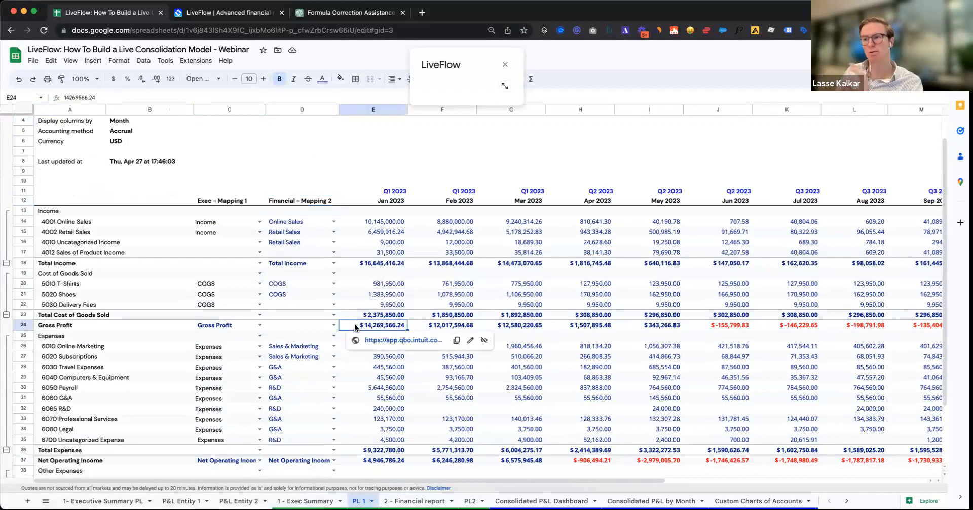
click(293, 204)
scroll(293, 205, down, 3)
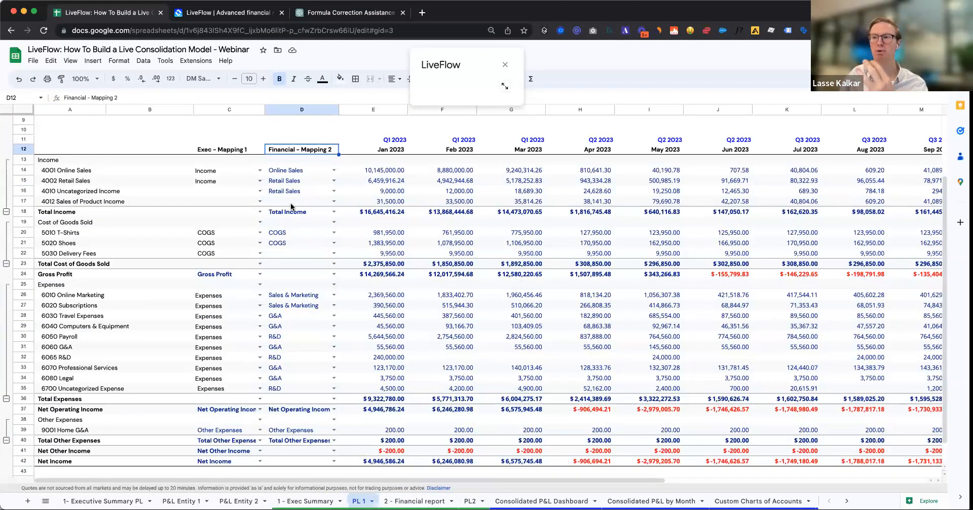
click(345, 296)
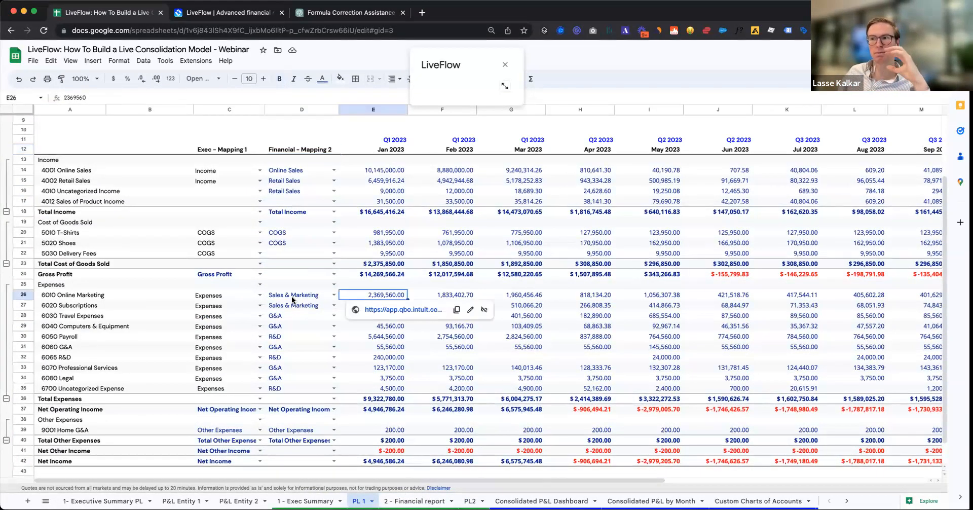
click(293, 299)
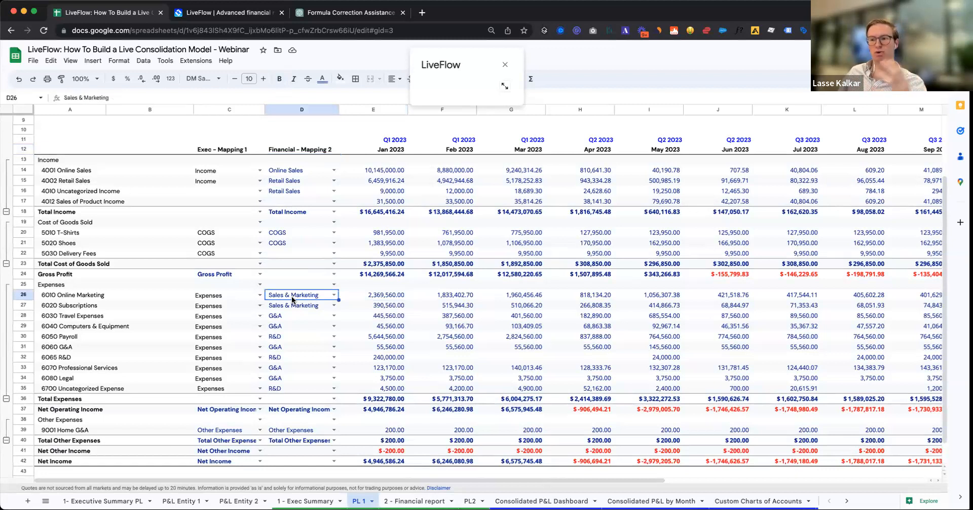
Step: Refresh the PL 1 and PL2 Profit & Loss reports in LiveFlow, then collapse its window
mouse_move(343, 299)
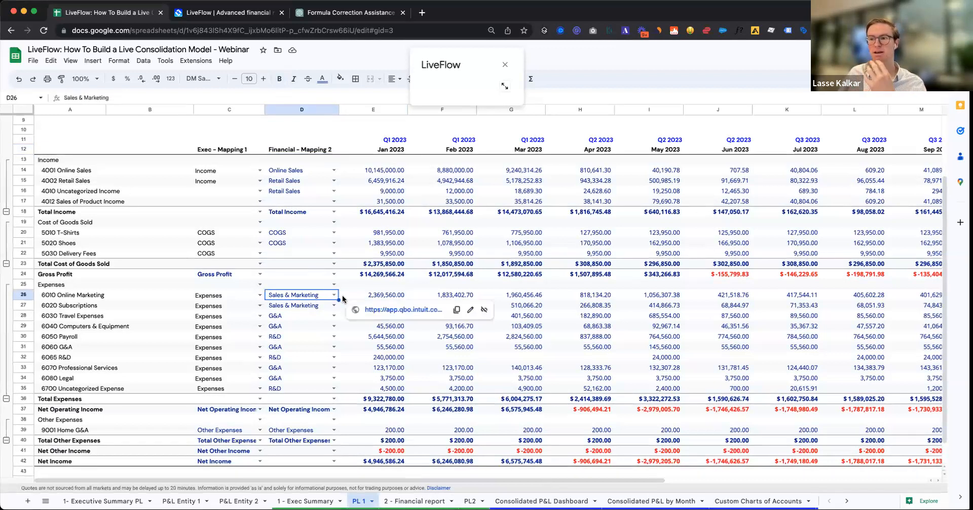
click(504, 91)
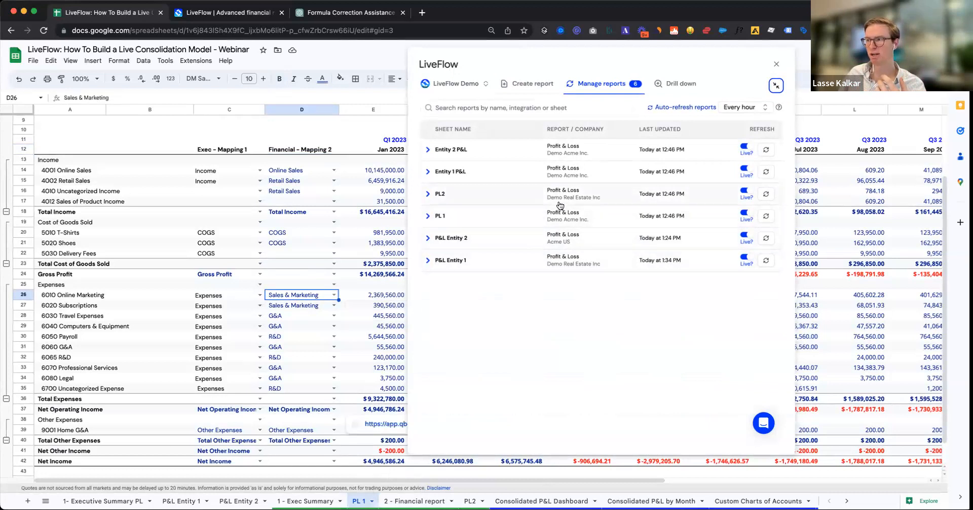
click(766, 215)
drag(450, 67, 508, 70)
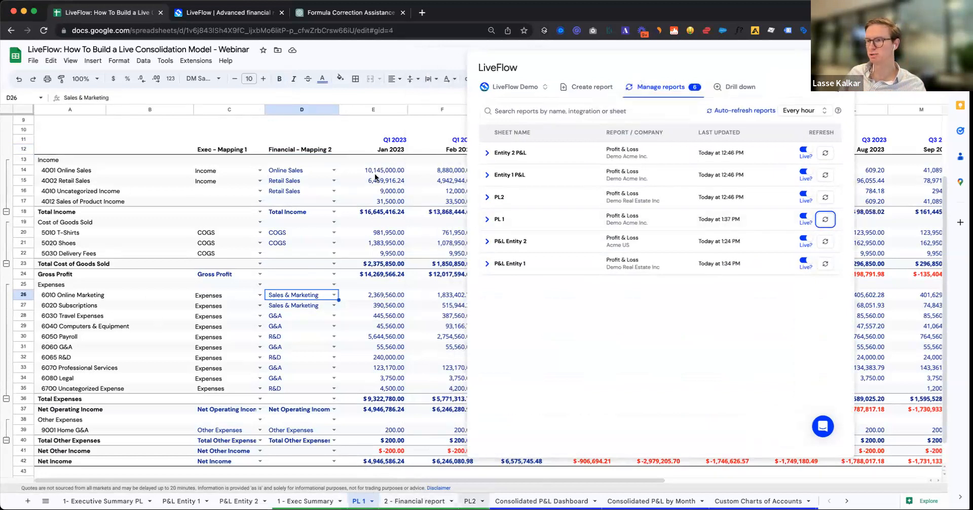
drag(514, 73, 567, 68)
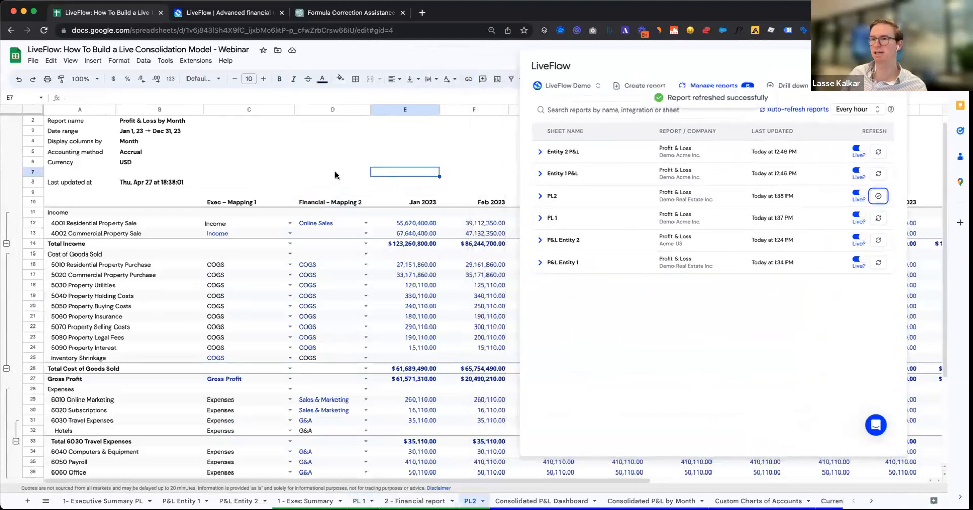
click(888, 87)
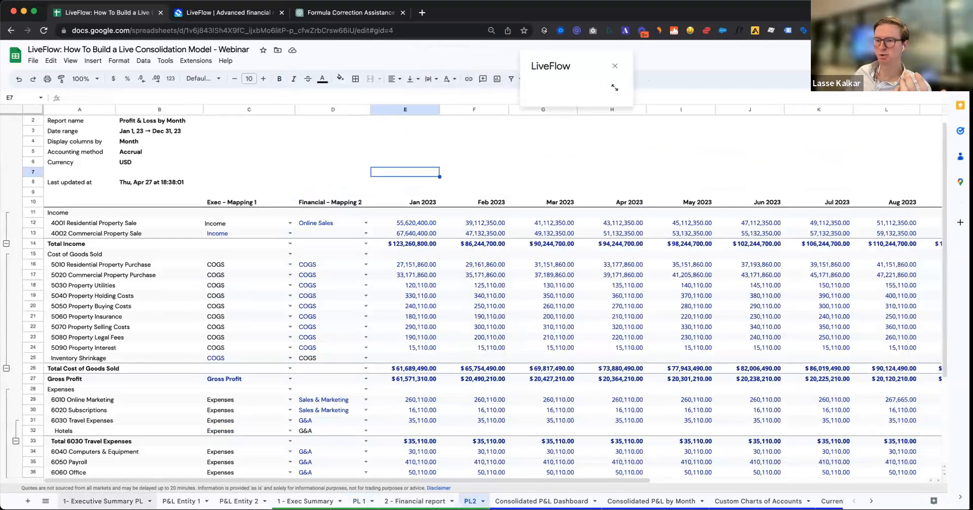
Step: On 1- Executive Summary PL, review the Entity 1 and Entity 2 summary and the consolidated by-month table
click(101, 501)
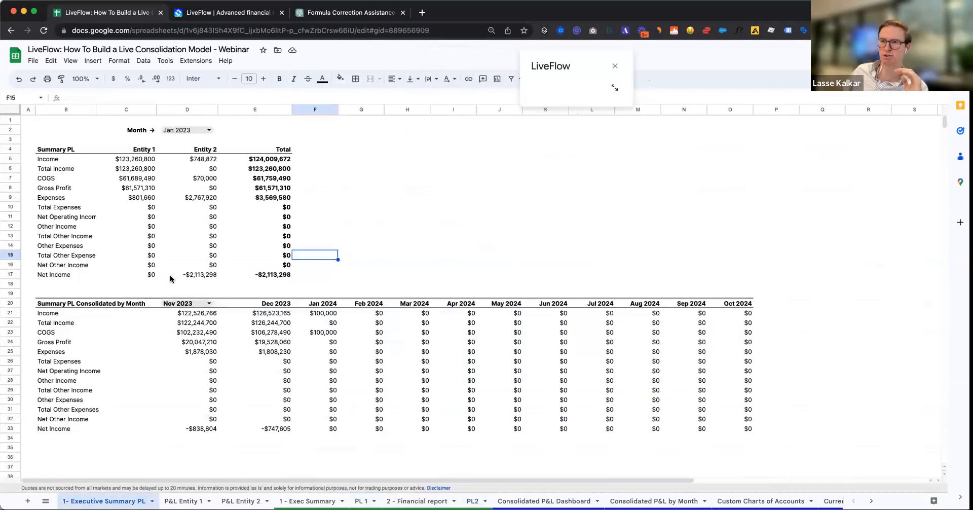
click(142, 149)
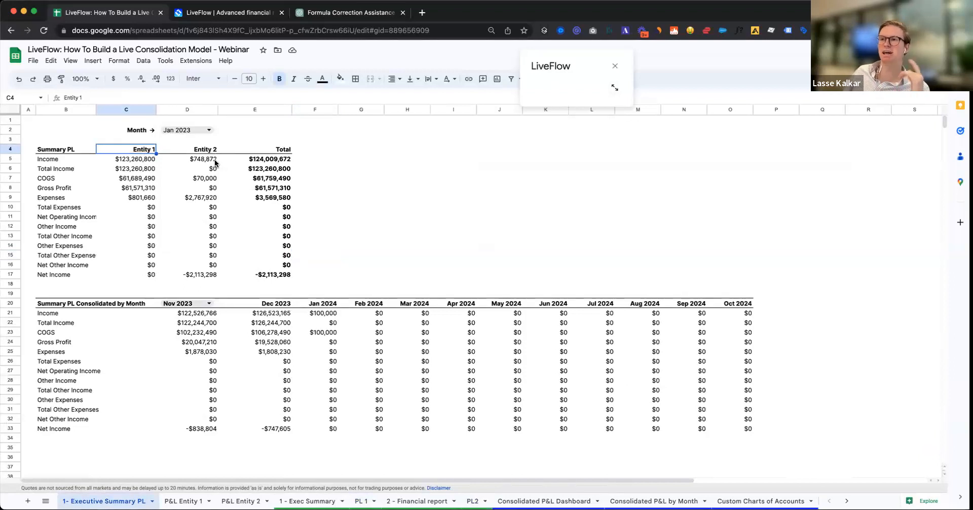
click(9, 149)
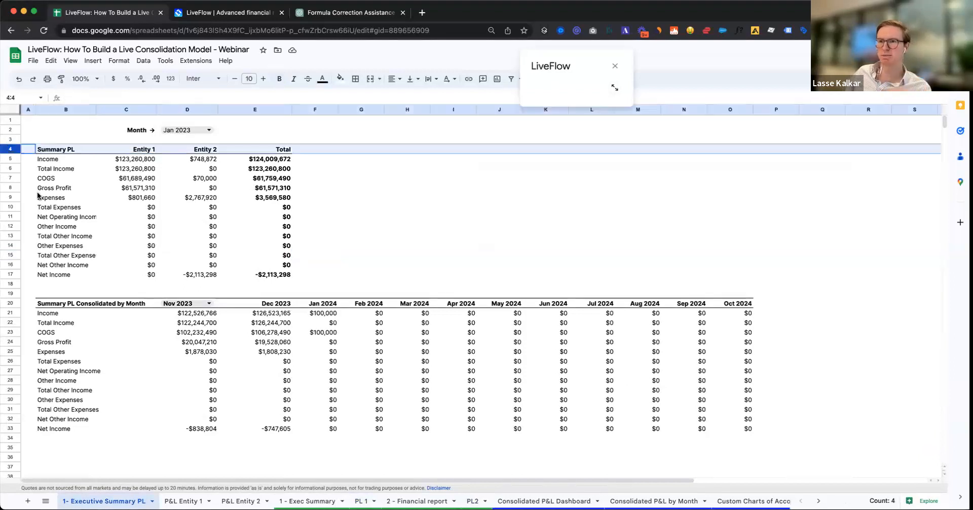
shift+click(12, 272)
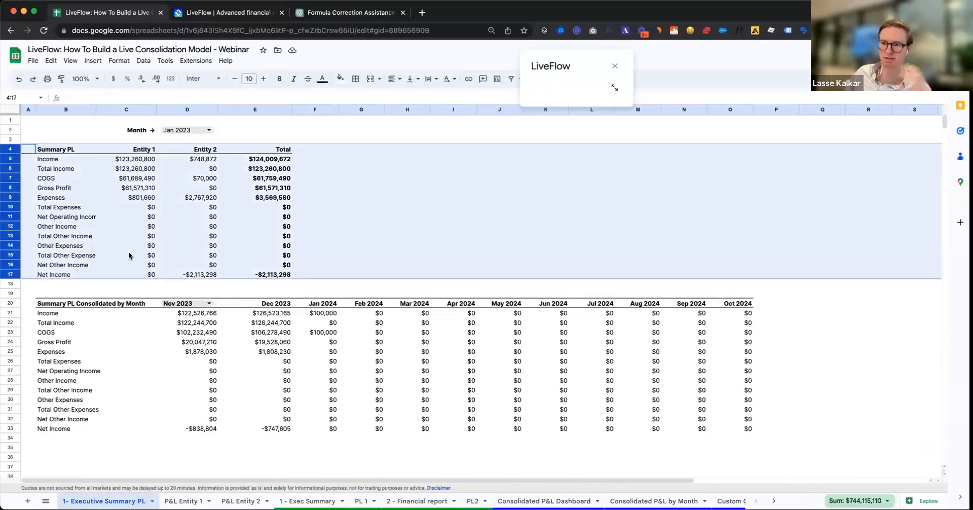
click(95, 303)
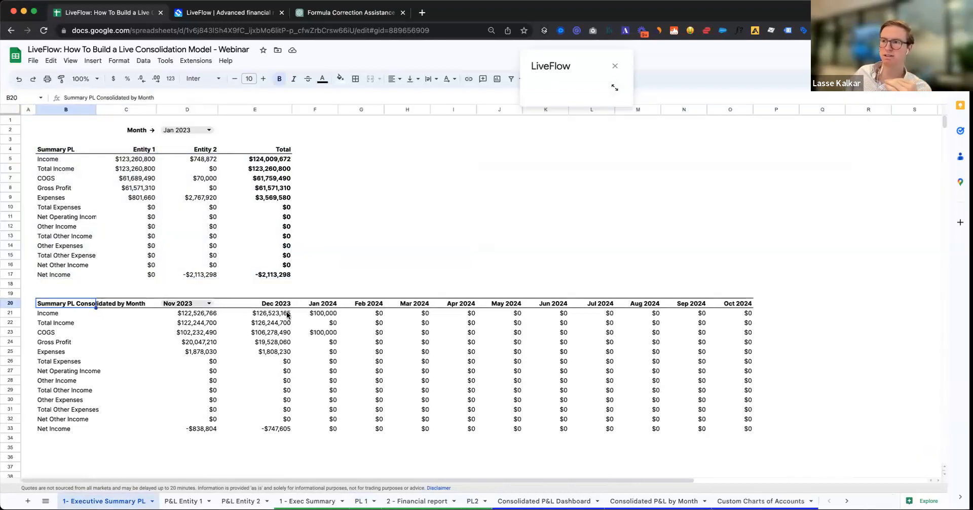
Step: Set the starting month of Summary PL Consolidated by Month to Jan 2023 and inspect its first Income formula
click(211, 302)
click(205, 324)
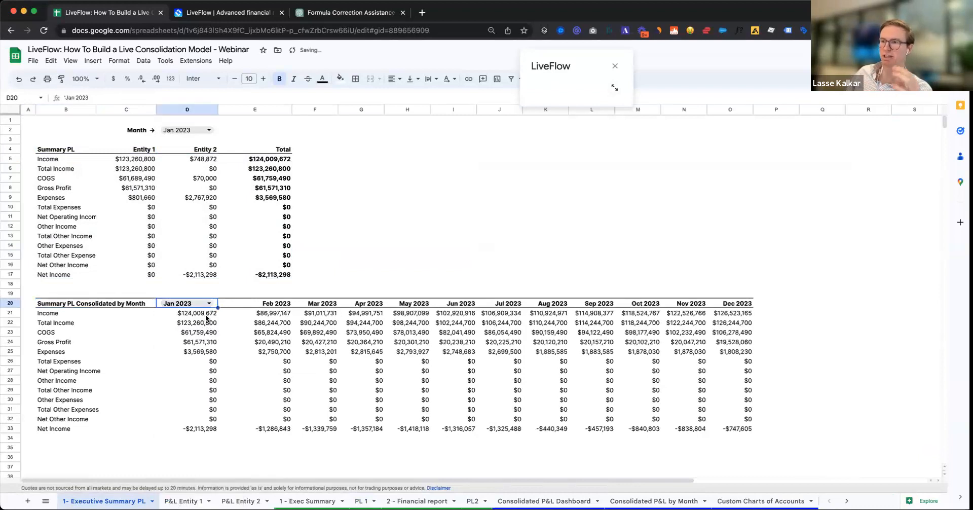
click(206, 314)
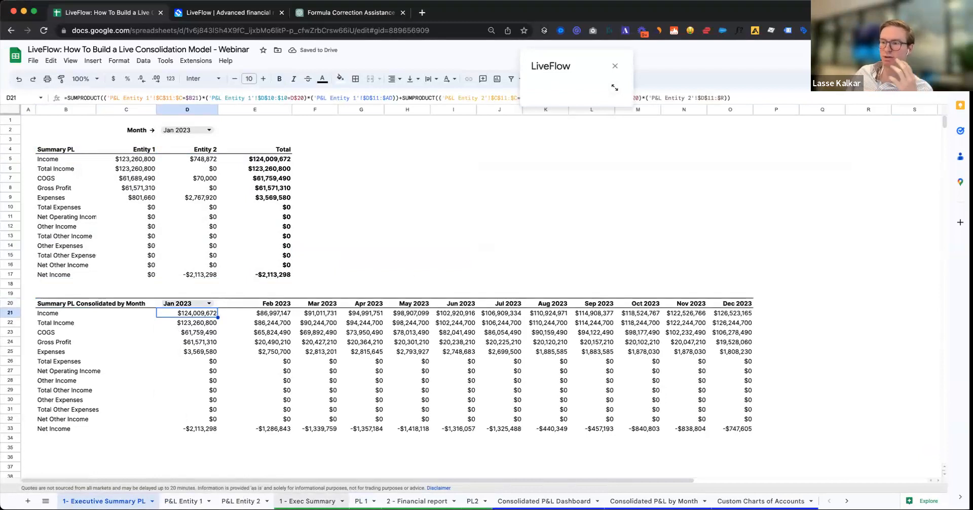
Step: Compare 1 - Exec Summary with 2 - Financial report, focusing on the latter's Sales & Marketing line
click(416, 501)
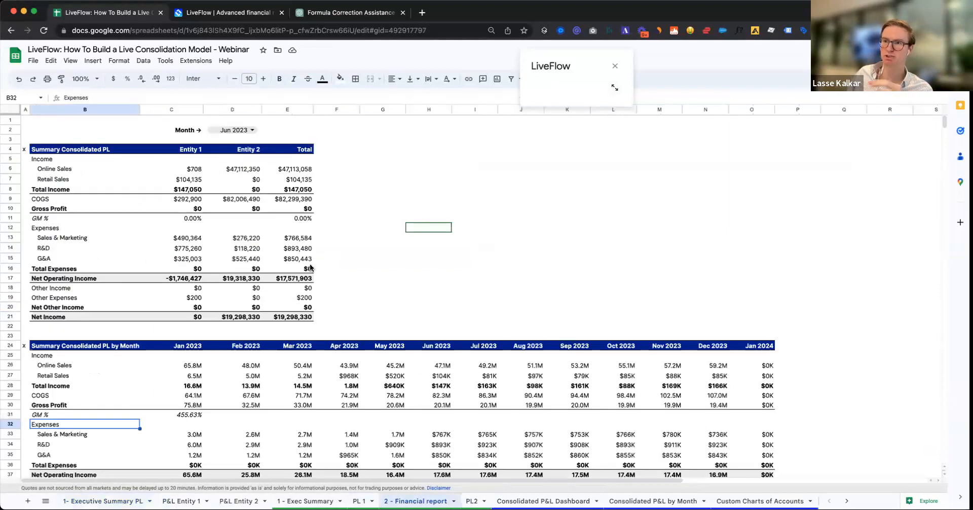
click(307, 501)
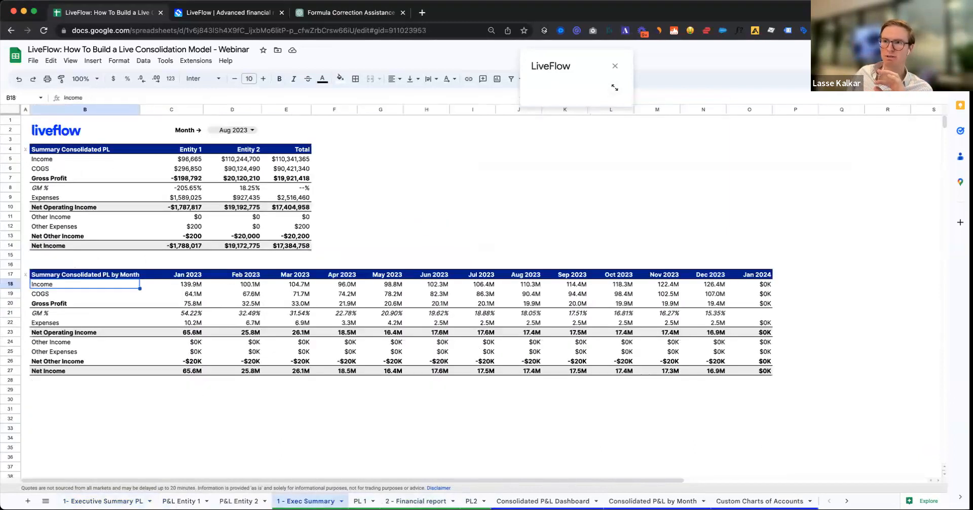
click(416, 501)
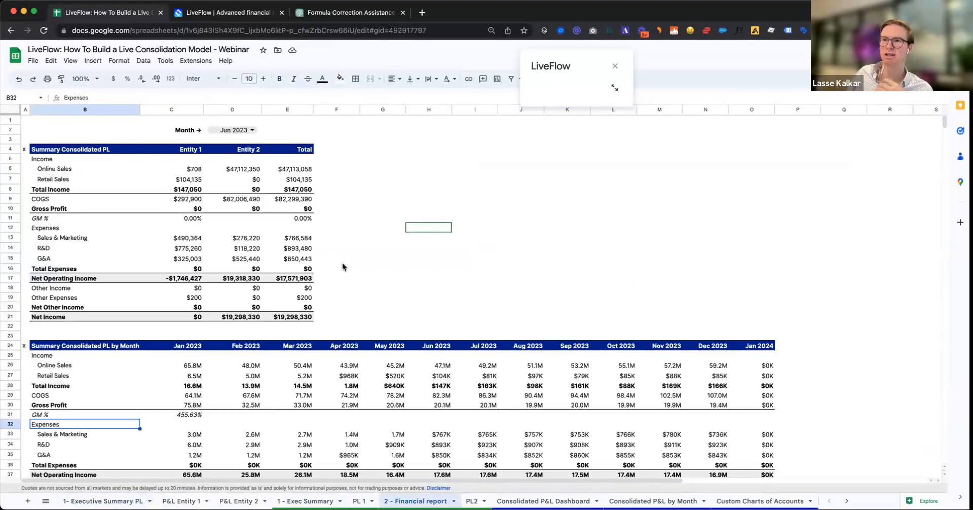
click(69, 241)
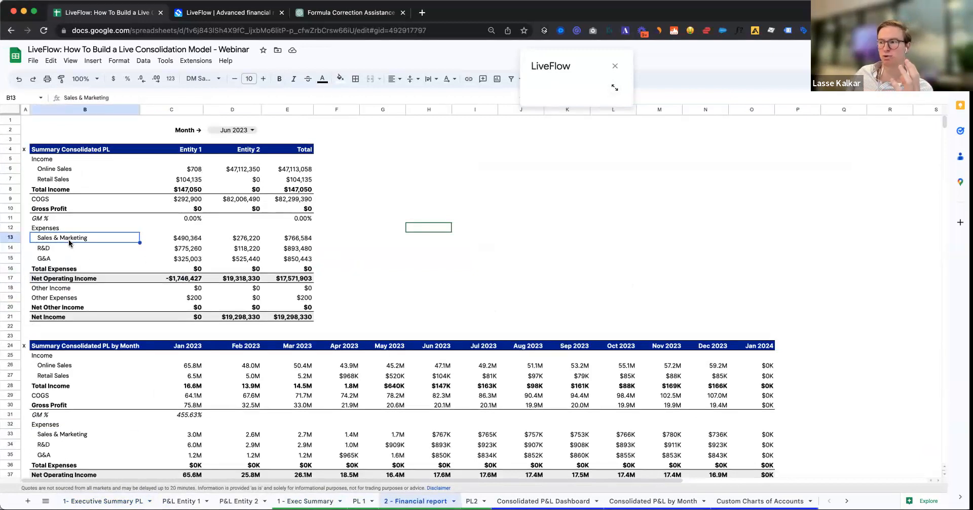
Step: On Custom Charts of Accounts, examine the Mapping 1 and Mapping 2 main accounts lists, including Income, COGS and Sales & Marketing
scroll(583, 501, right, 3)
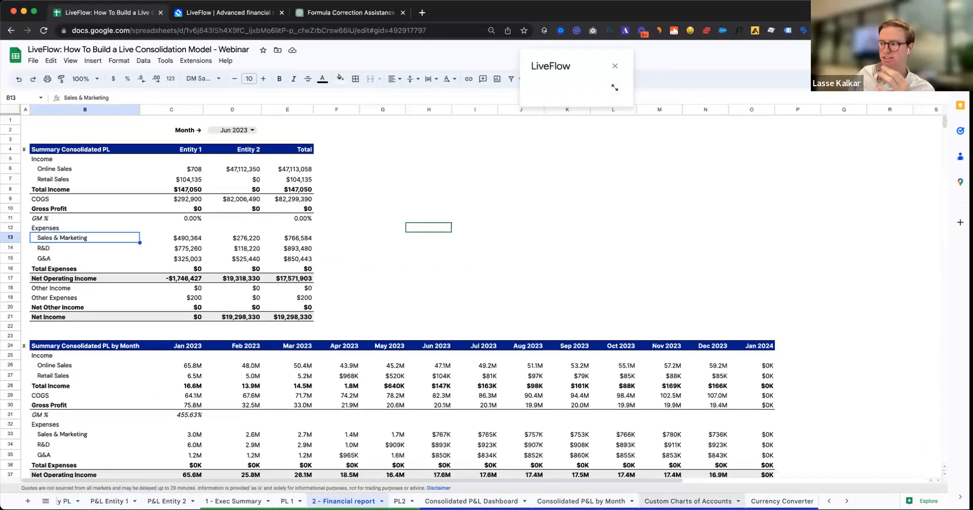
click(686, 501)
click(205, 219)
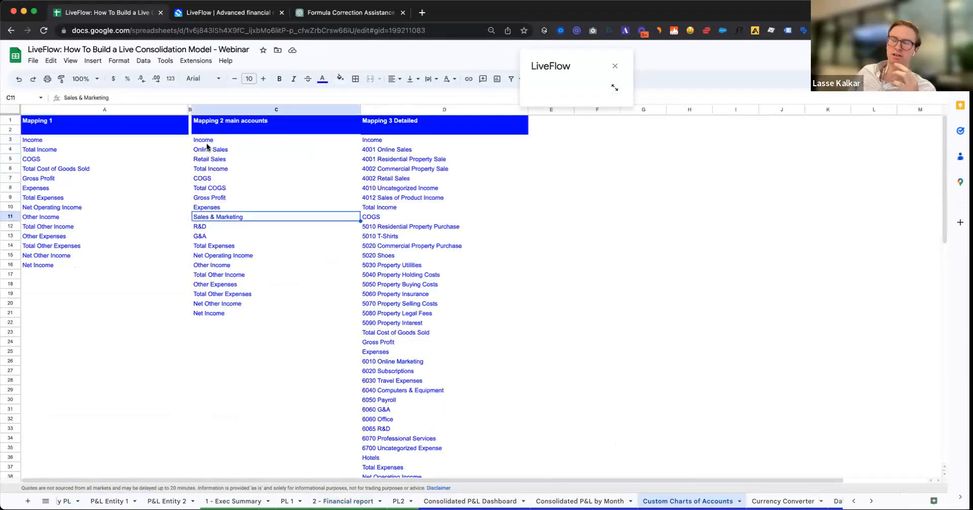
click(207, 144)
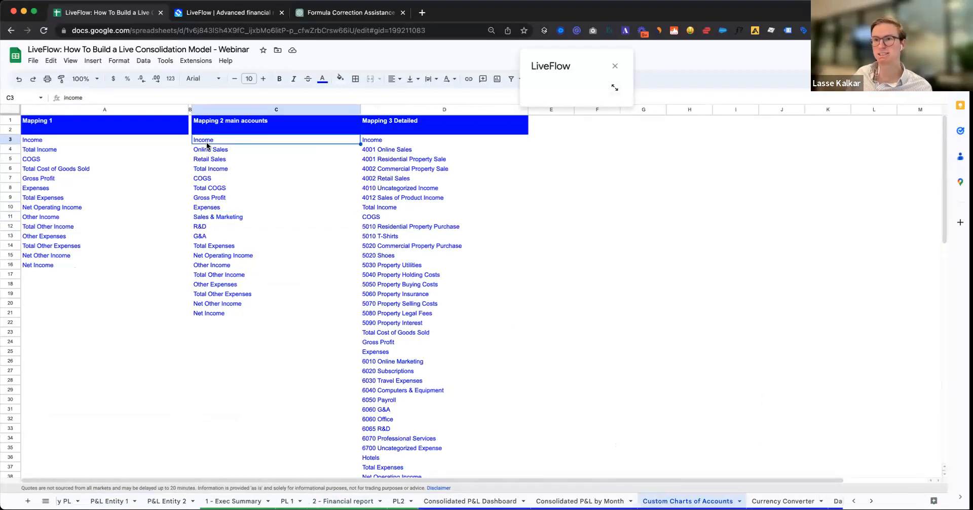
click(180, 143)
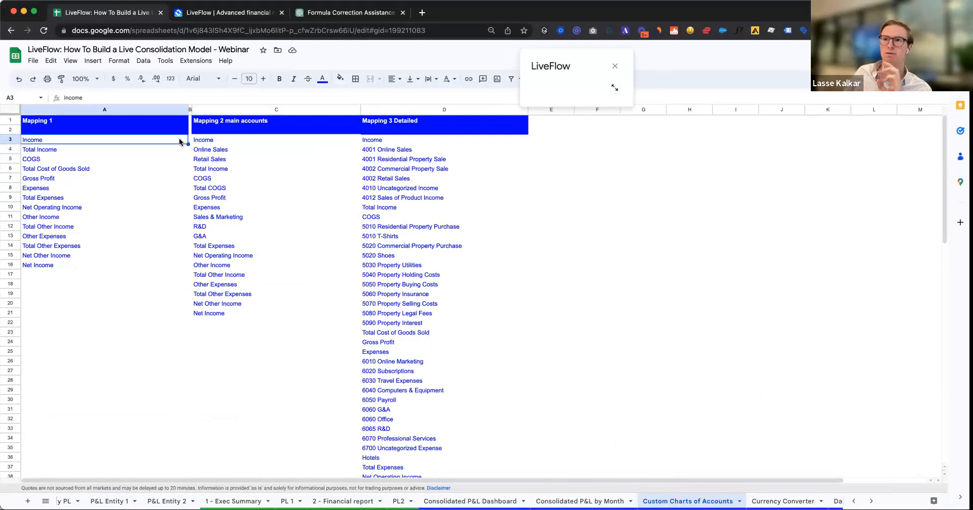
click(107, 159)
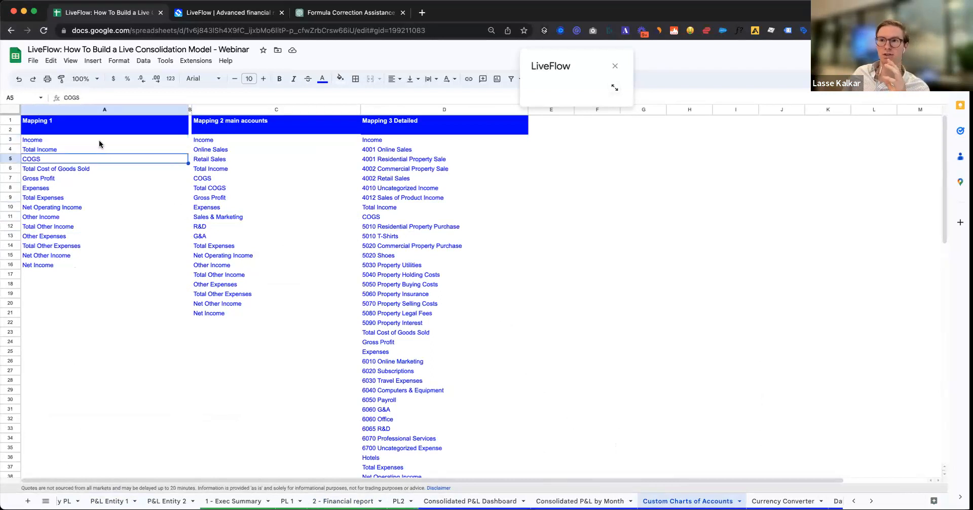
click(100, 143)
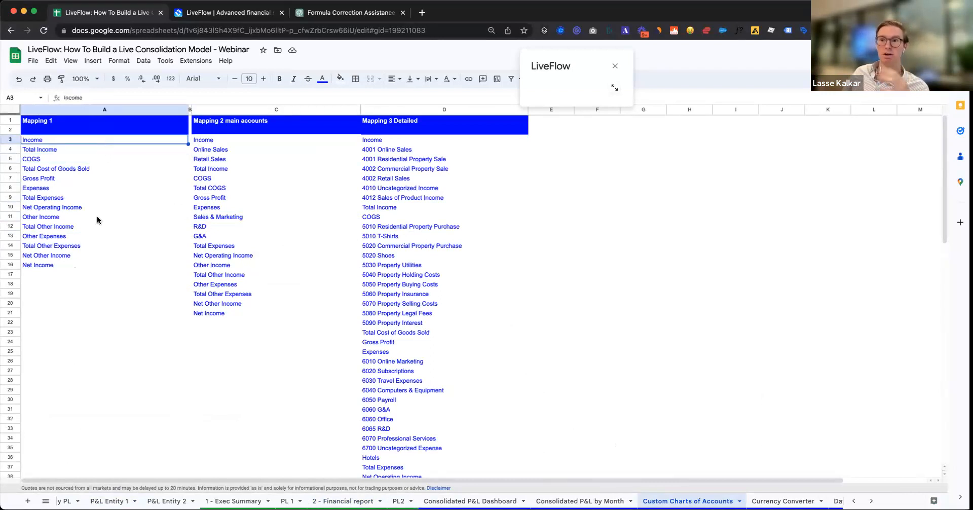
click(61, 276)
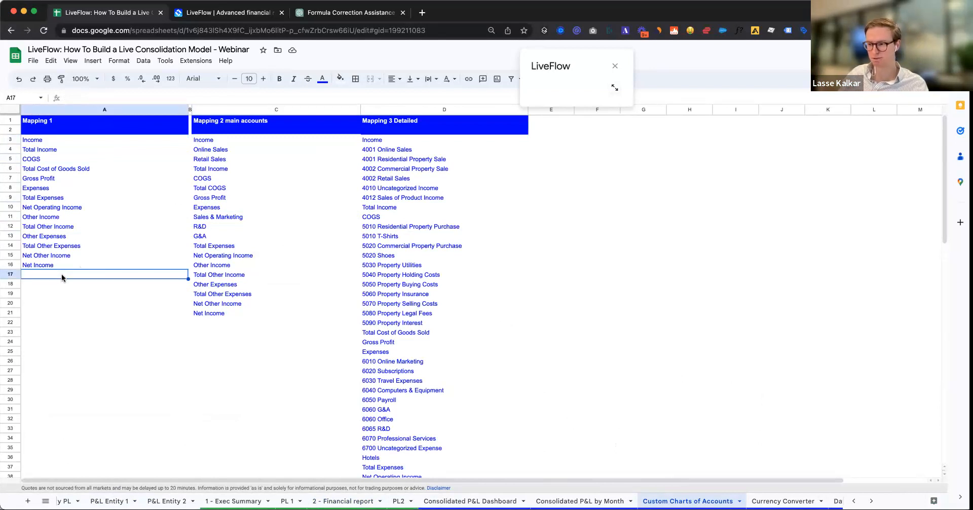
text(asdas)
key(BackSpace)
key(BackSpace)
key(BackSpace)
key(BackSpace)
key(BackSpace)
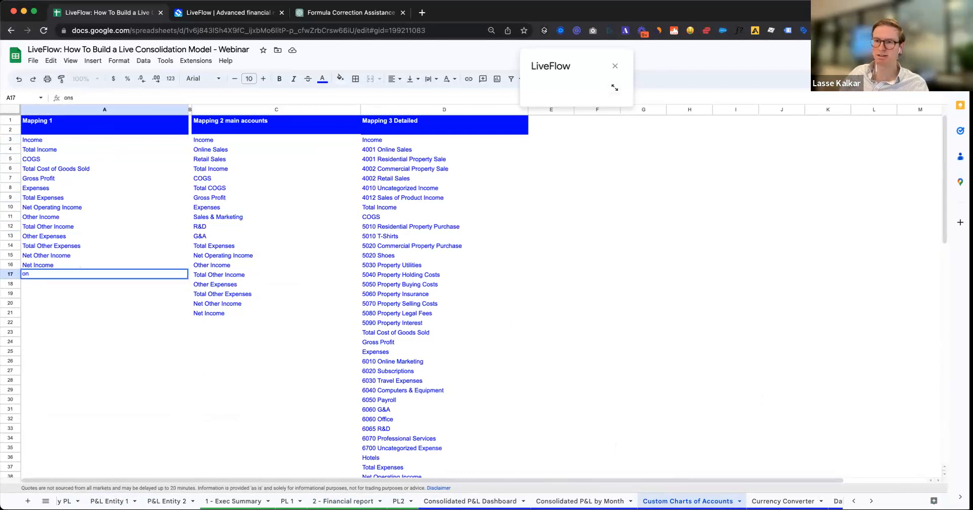
key(Return)
key(Up)
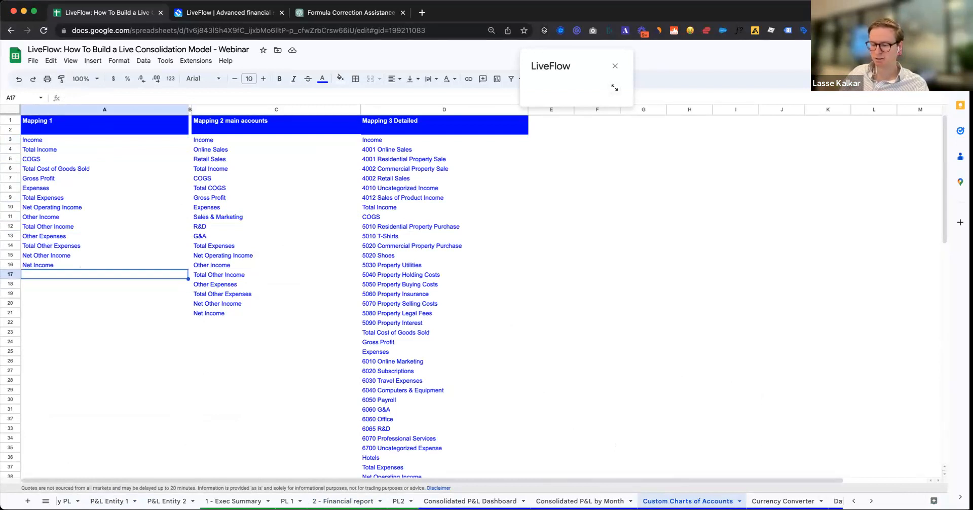
Step: Add TOTAL REVENUE in bold as a new account below Net Income in the Mapping 1 list
text(TOTAL REVENUE)
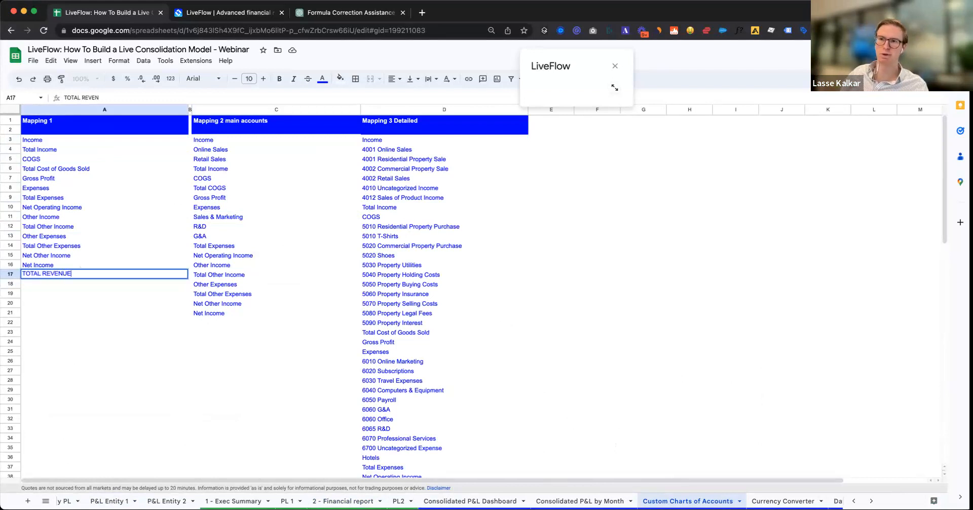
key(Return)
key(Up)
key(super+b)
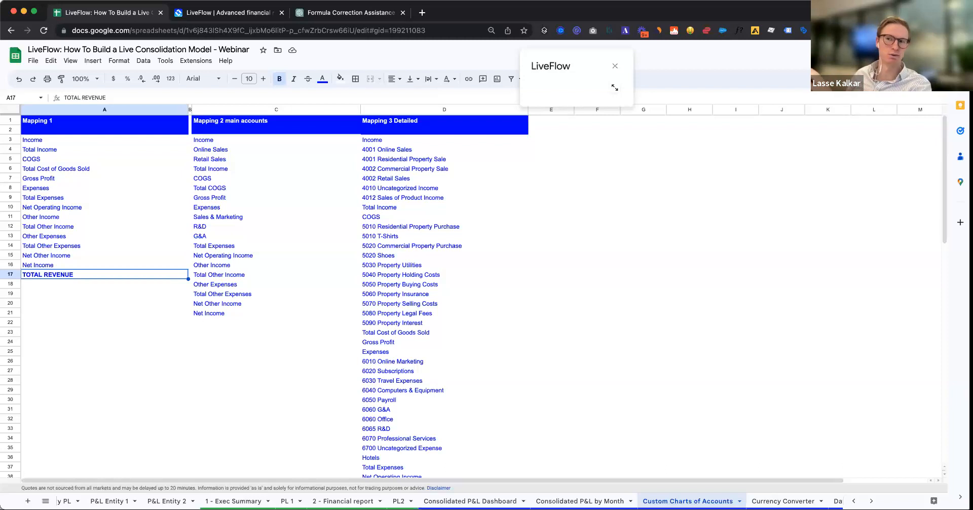
click(142, 264)
click(133, 274)
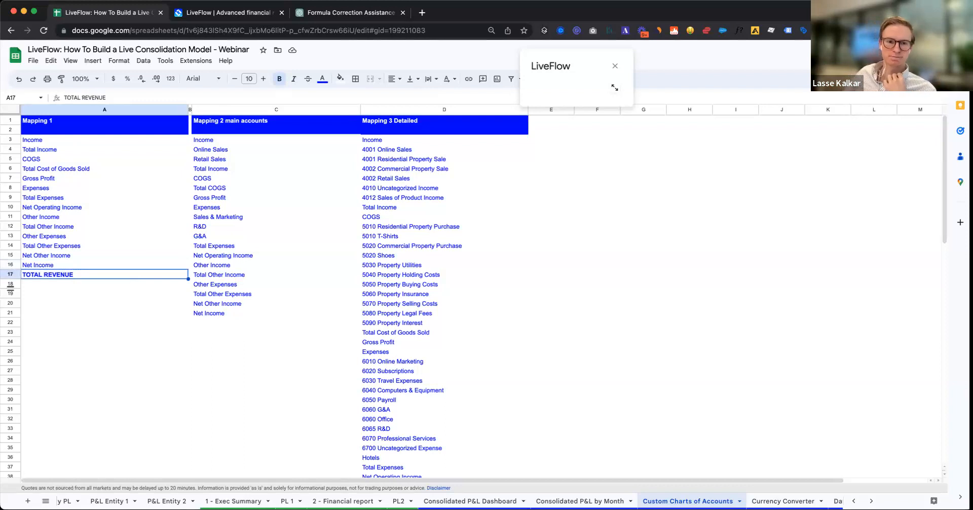
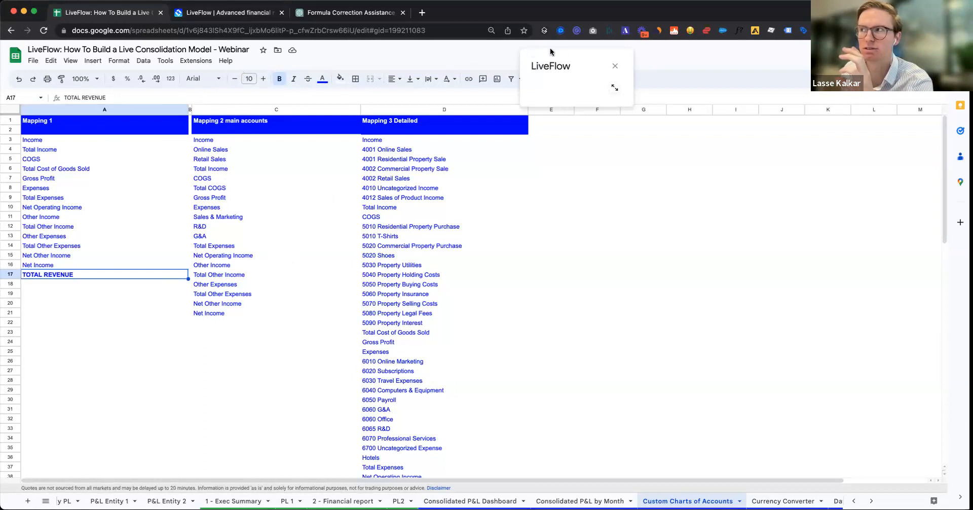
Step: Expand the LiveFlow window and bring up its form for creating a report
drag(538, 65, 368, 60)
click(427, 81)
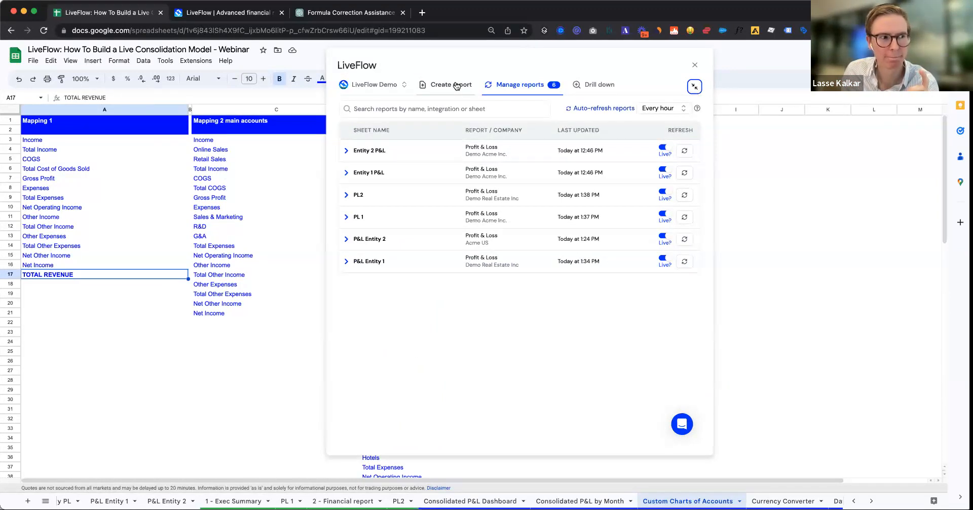
click(456, 87)
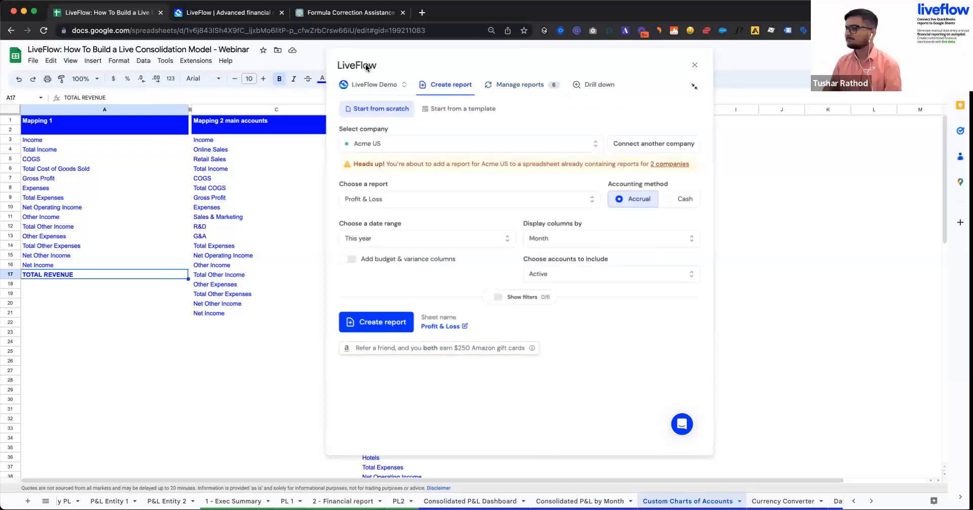
drag(367, 67, 356, 66)
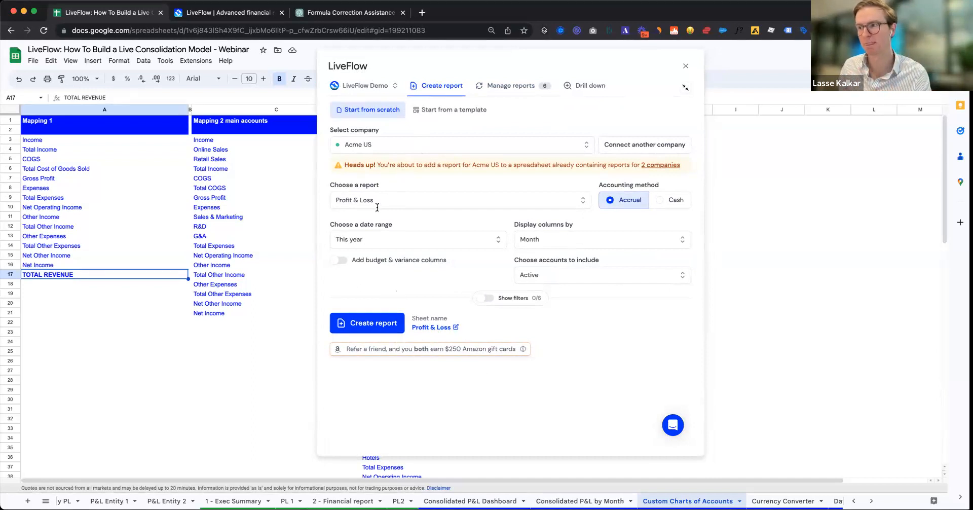
Step: Show the report filters, with Demo Acme Inc. as the company, and open the class filter's options
click(496, 303)
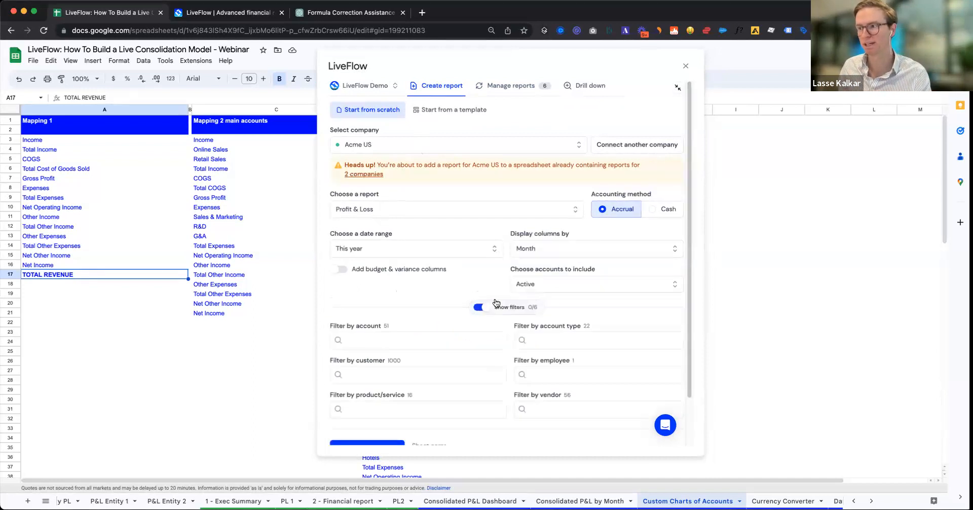
click(389, 148)
click(370, 203)
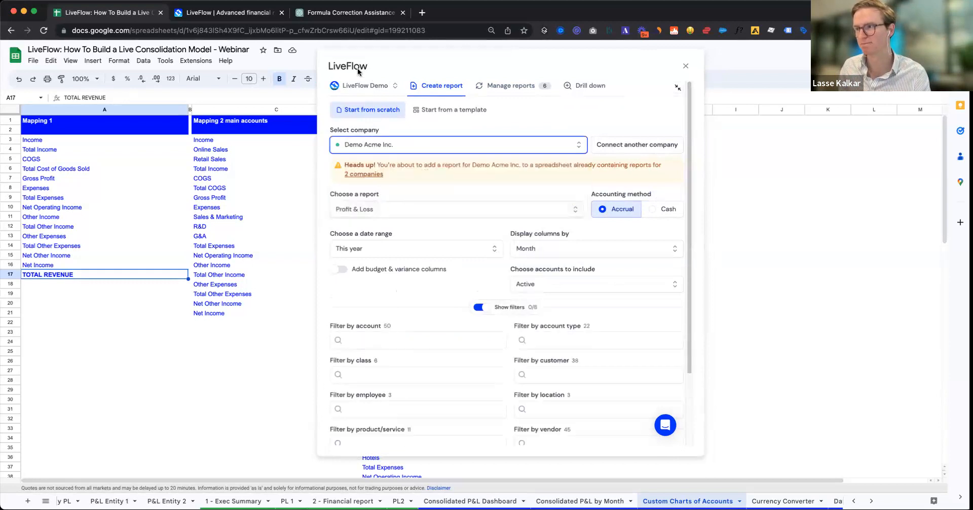
scroll(397, 326, down, 2)
click(387, 316)
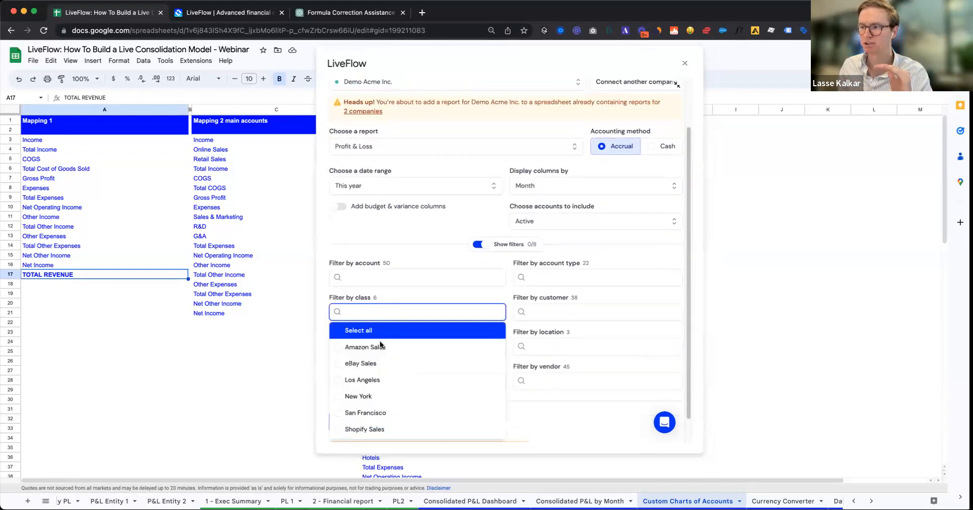
Step: Create a Profit & Loss report filtered to the Los Angeles class on a sheet named PL LA, and collapse the LiveFlow window
click(381, 380)
click(397, 249)
click(454, 399)
text(PL LA)
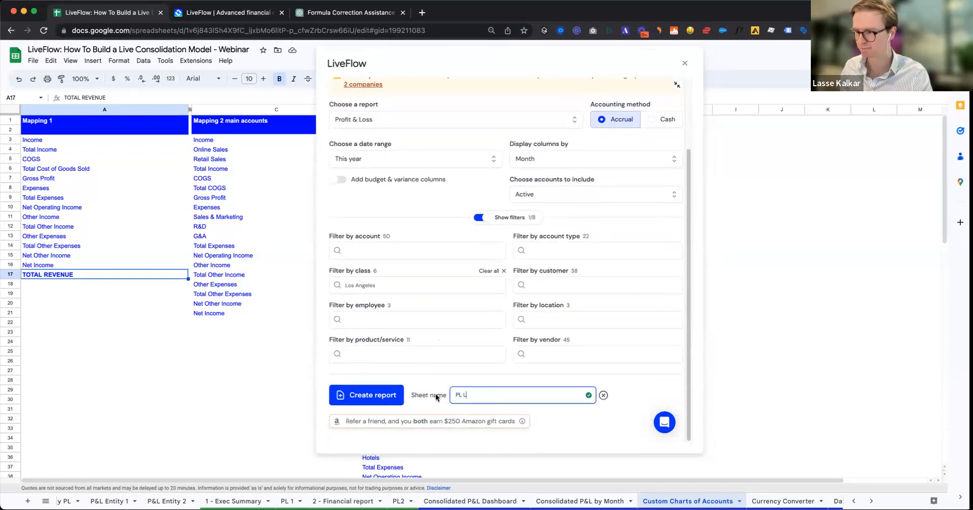
click(338, 395)
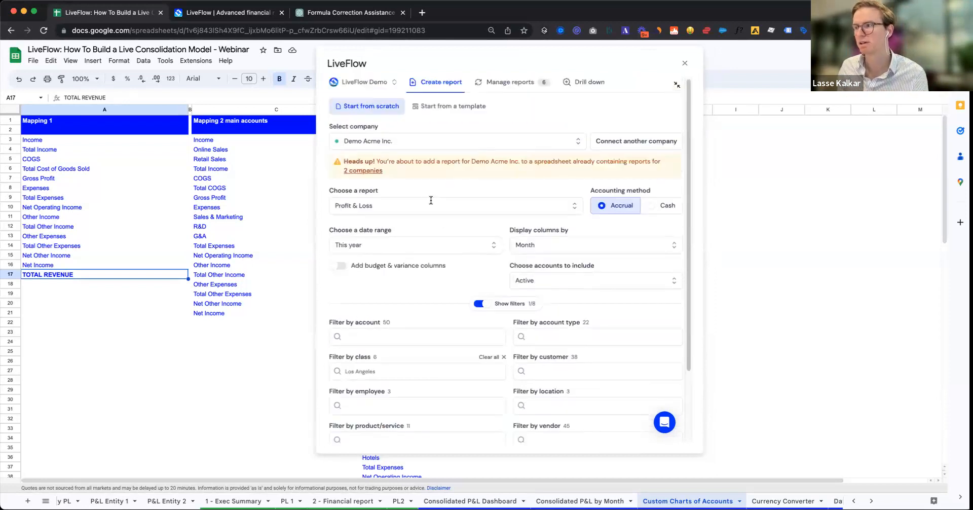
click(677, 85)
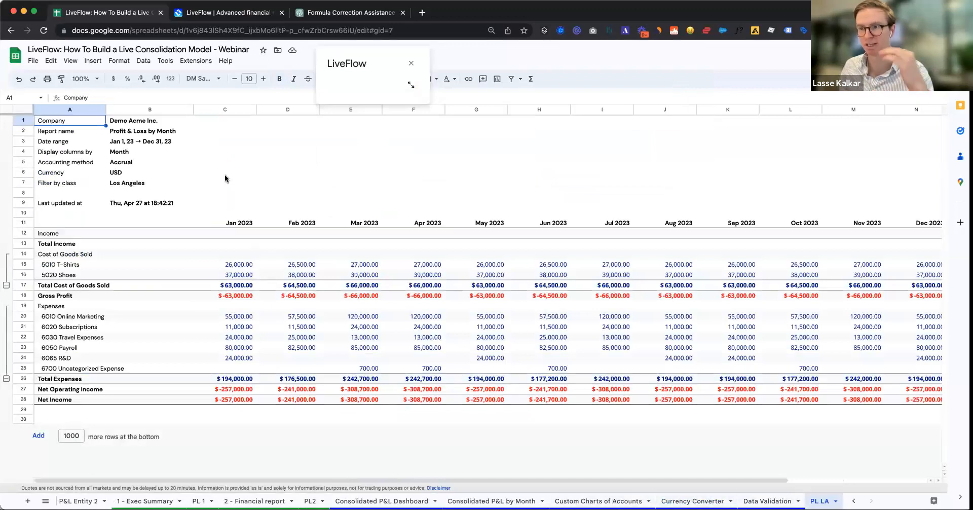
Step: Insert a column before the Jan 2023 figures in PL LA and head it Mapped column in row 11
click(222, 109)
key(super+alt+equal)
key(Right)
key(super+Down)
key(Left)
text(Mapped column)
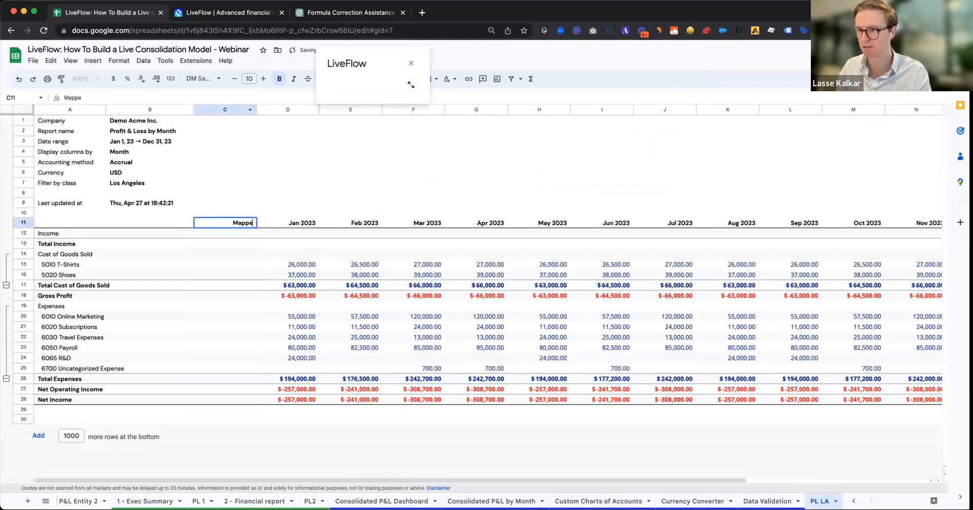
key(Return)
Step: Map the 5010 T-Shirts and 5020 Shoes accounts to COGS in the Mapped column
key(Down)
key(Down)
key(Down)
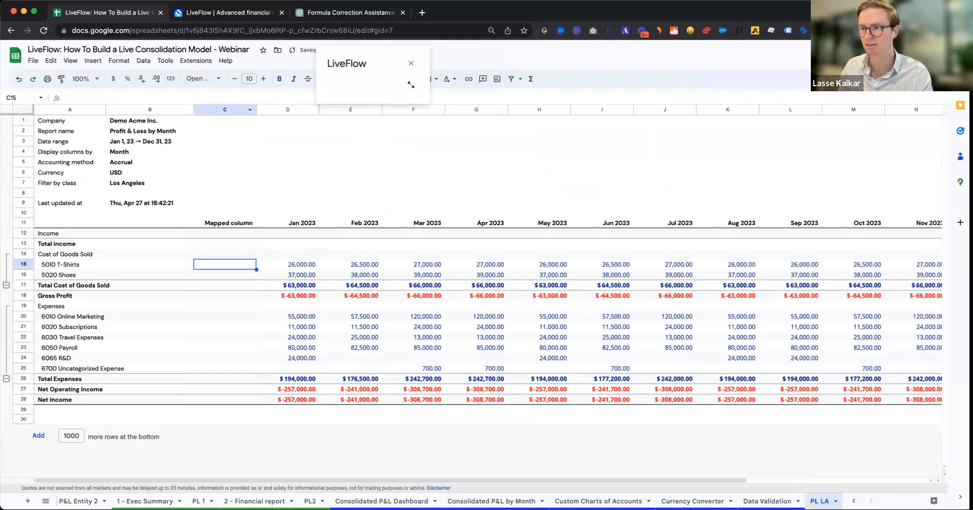
text(COGS)
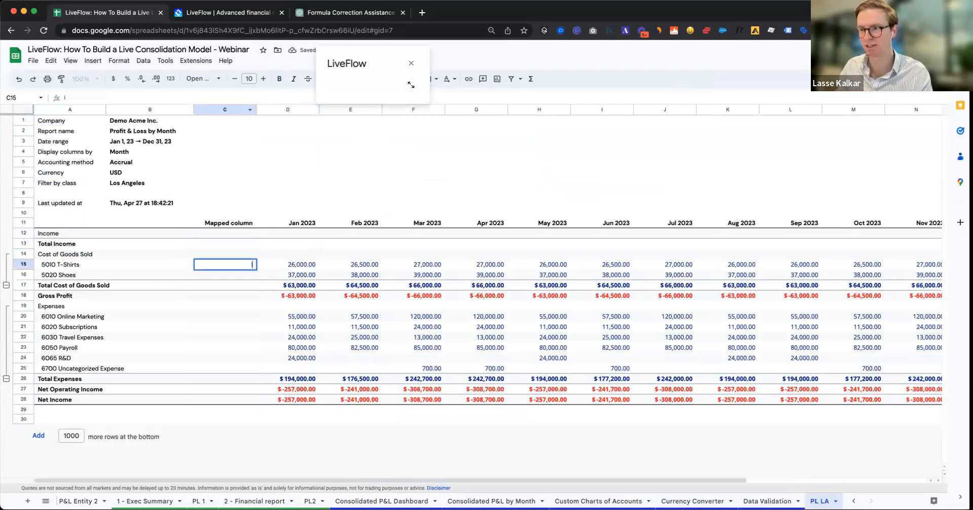
key(ctrl+c)
key(Down)
key(ctrl+v)
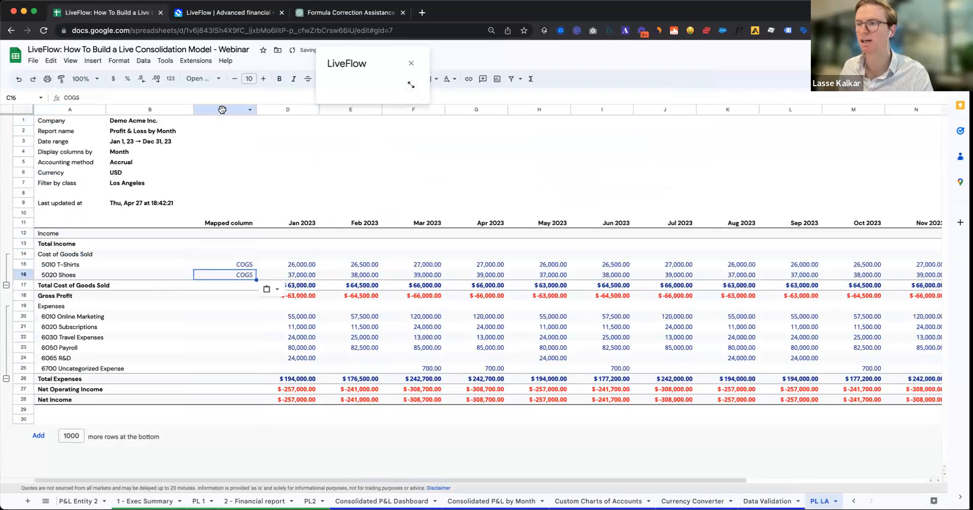
click(277, 184)
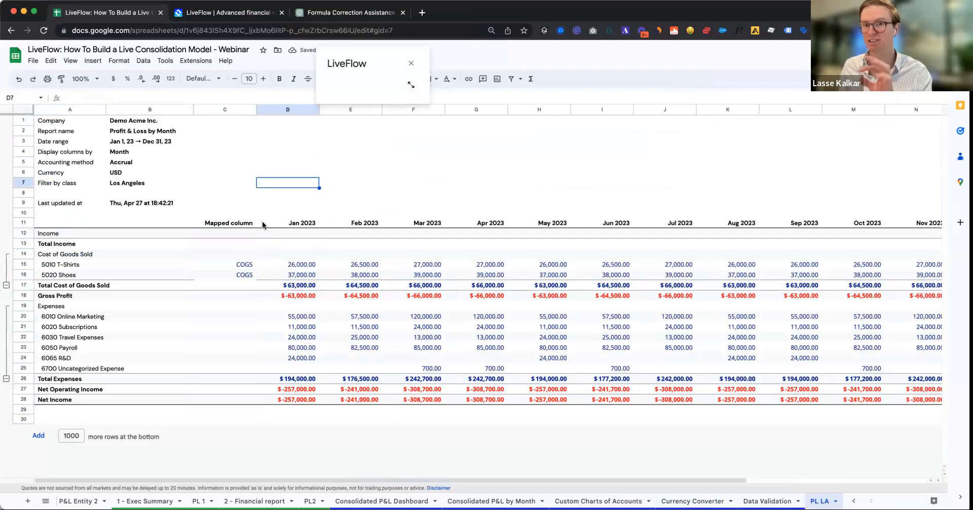
click(245, 222)
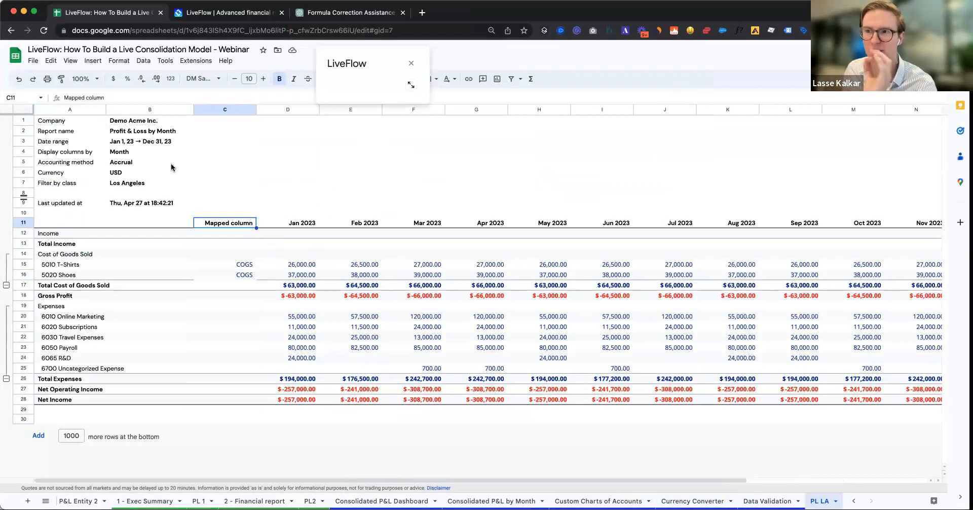
click(195, 201)
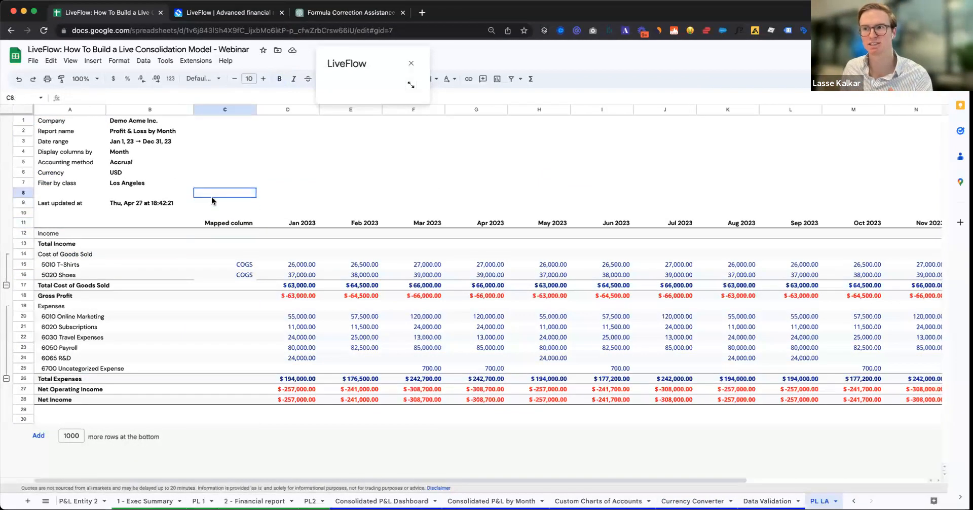
click(215, 171)
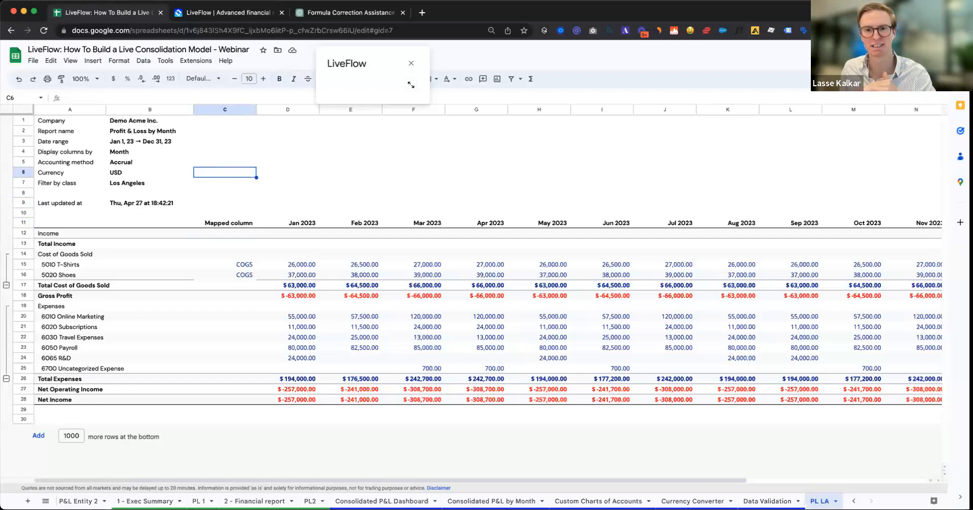
click(345, 206)
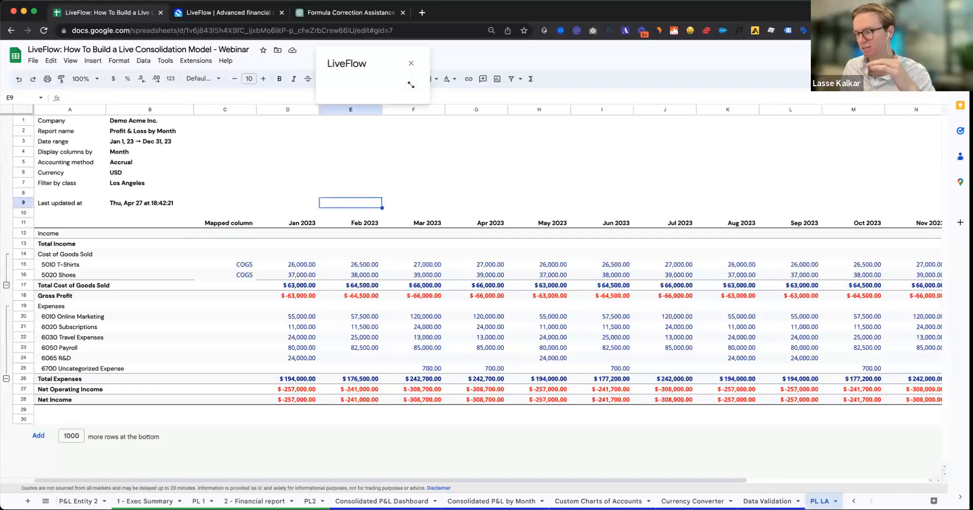
click(57, 224)
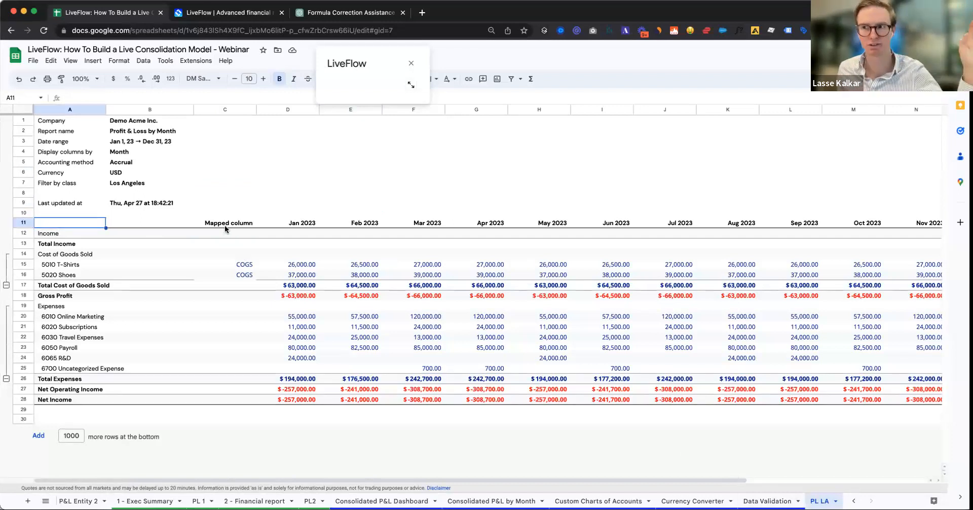
click(227, 225)
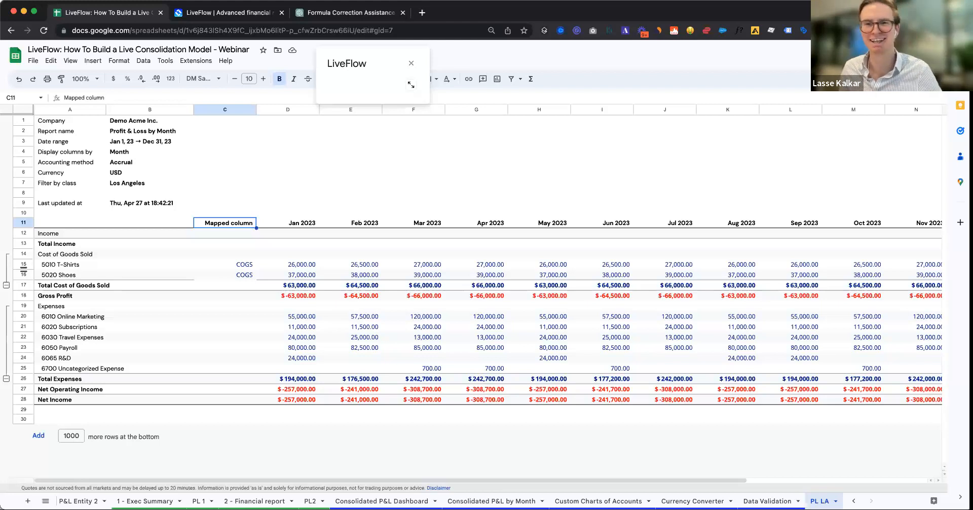
Step: Move the collapsed LiveFlow window off the toolbar to the empty cells above the monthly figures
drag(357, 63, 406, 101)
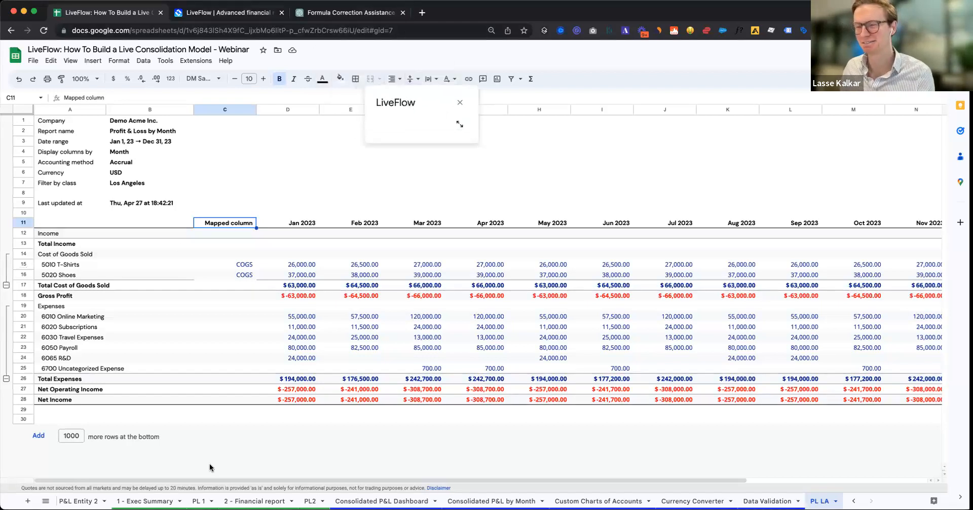
scroll(87, 502, left, 2)
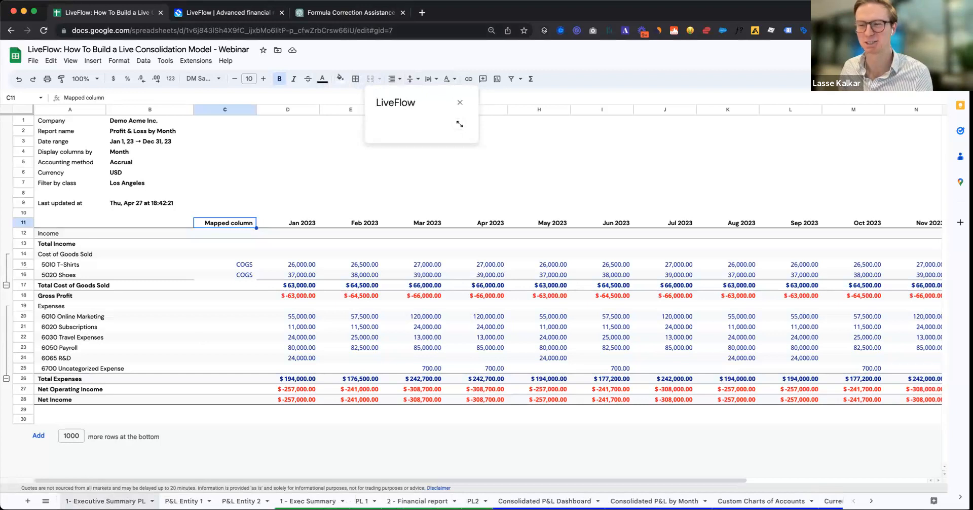
click(253, 215)
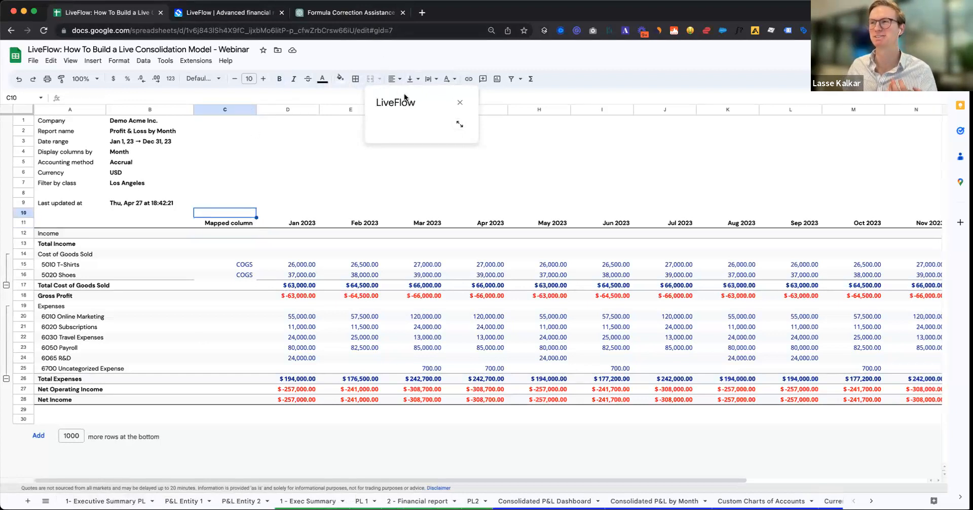
drag(401, 104, 397, 149)
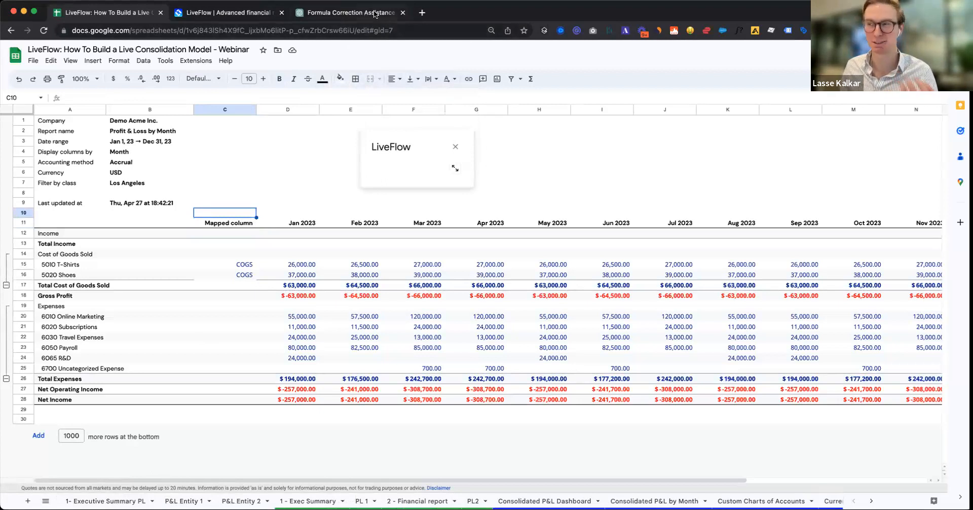
Step: Open LiveFlow's Automated Customized Mapped Consolidated Profit and Loss Template in a new browser tab and show its Consolidated P&L Dashboard
click(419, 11)
text(automated)
key(Up)
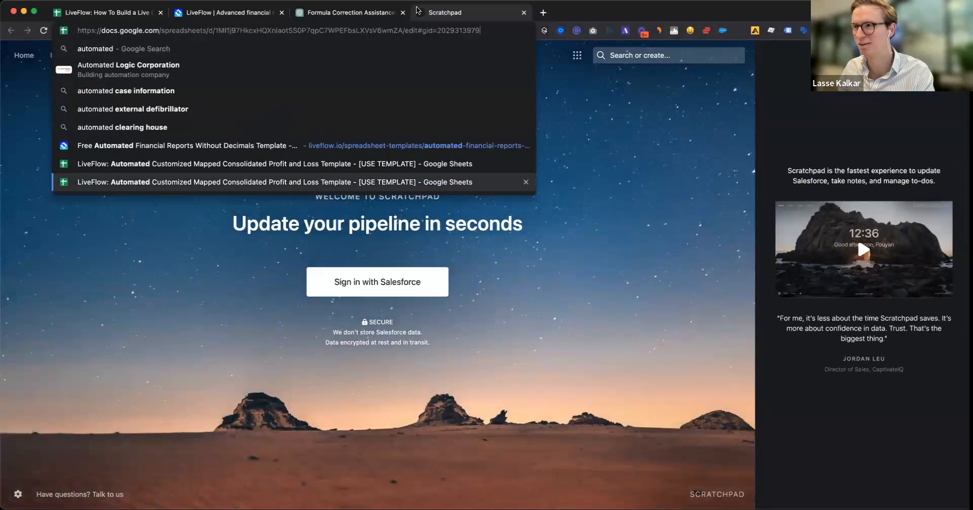
key(Up)
key(Return)
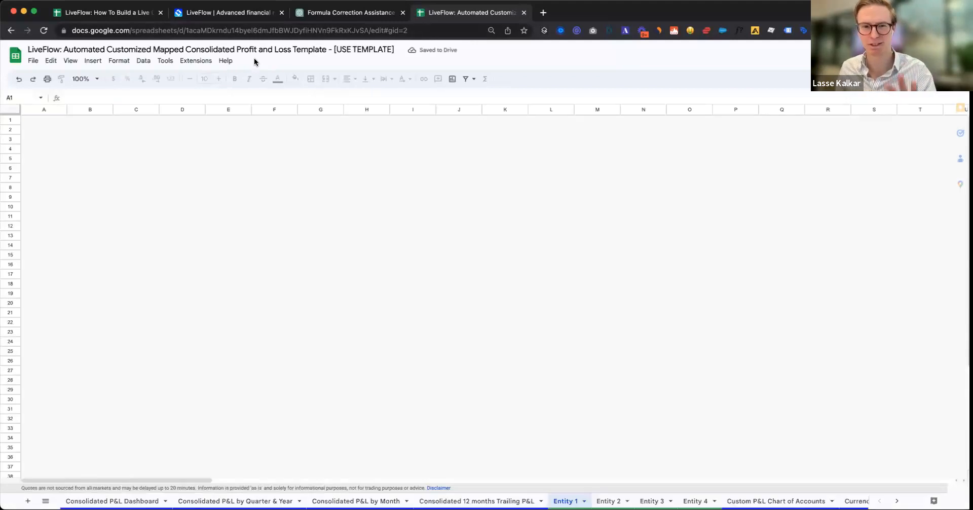
click(112, 501)
Step: Examine the dashboard's account list from Income through Net Income, including the formula that supplies the account names
click(44, 262)
scroll(114, 276, down, 4)
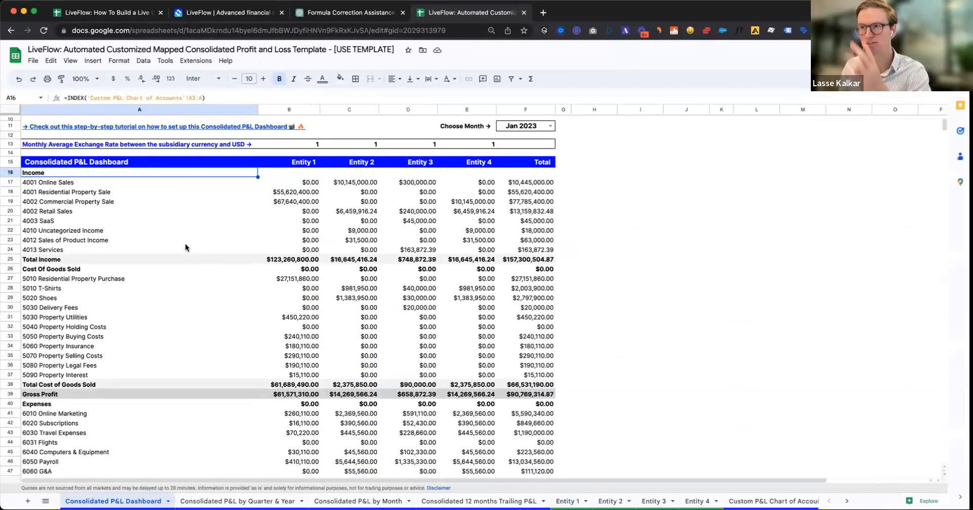
click(51, 263)
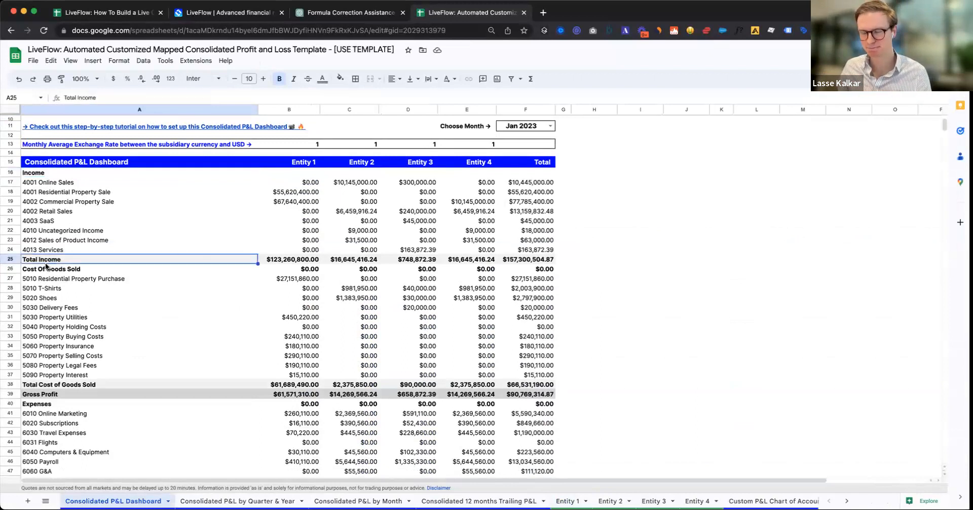
click(47, 173)
shift+click(112, 375)
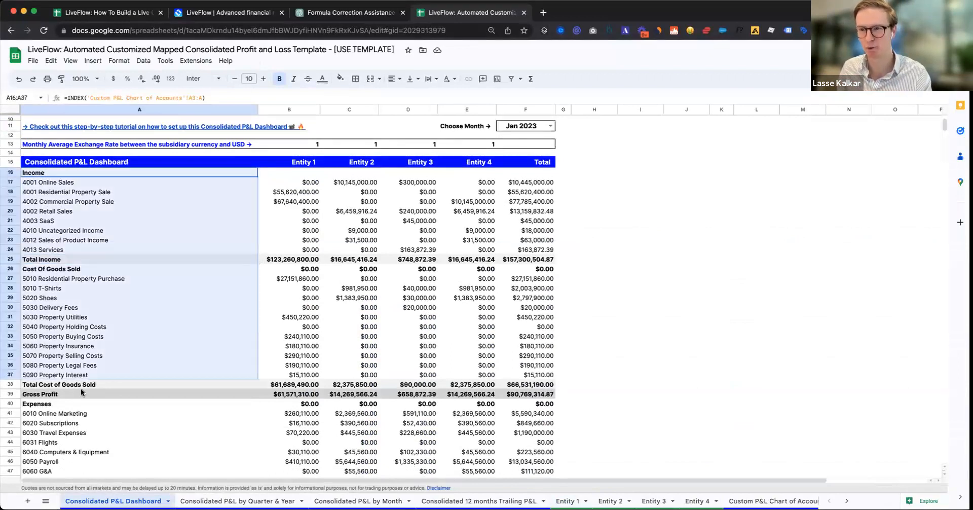
shift+click(67, 416)
click(63, 338)
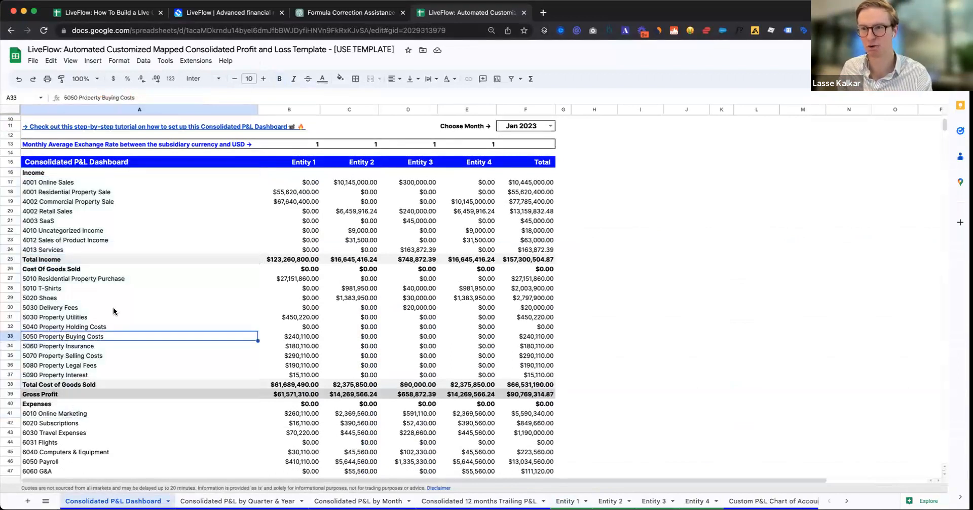
scroll(123, 316, down, 5)
scroll(123, 315, down, 10)
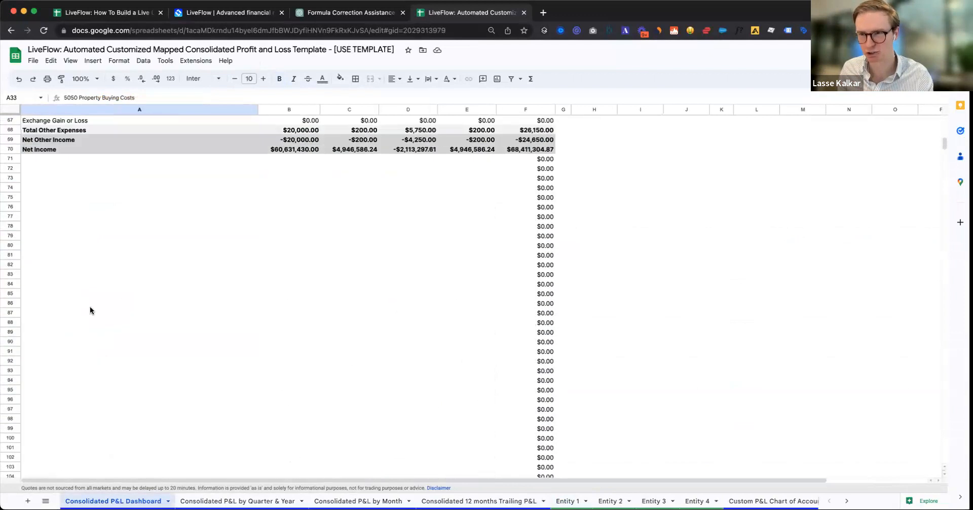
Step: Try a test entry "t" in cell A73 below Net Income, and undo it
scroll(89, 307, up, 3)
click(31, 266)
text(T)
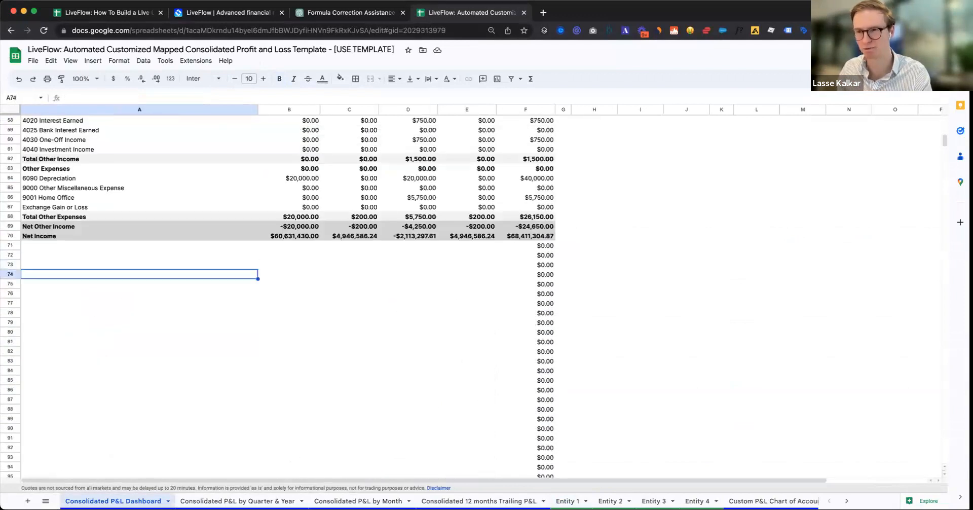
text(t)
key(Return)
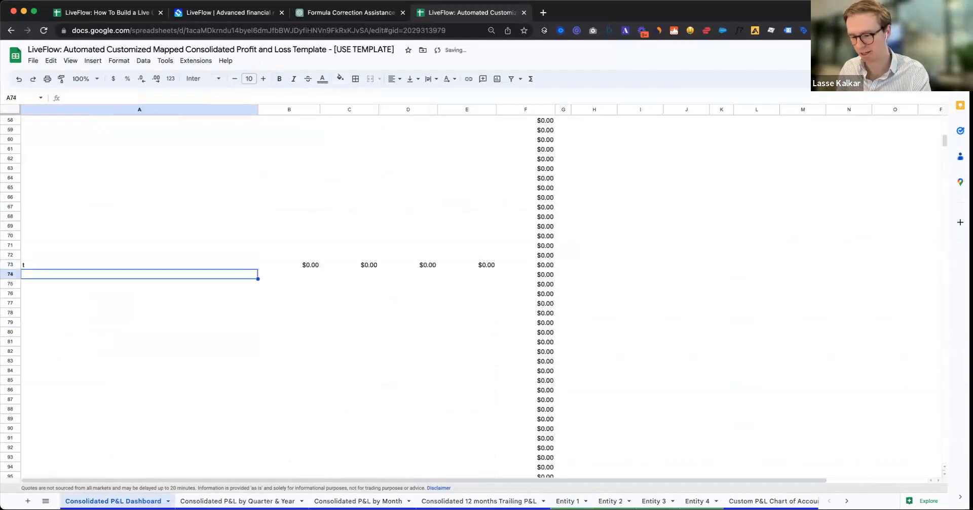
key(super+z)
Step: Bring up the conditional formatting rules that apply to the Income cell A16 on the dashboard
scroll(127, 288, up, 6)
scroll(127, 289, up, 8)
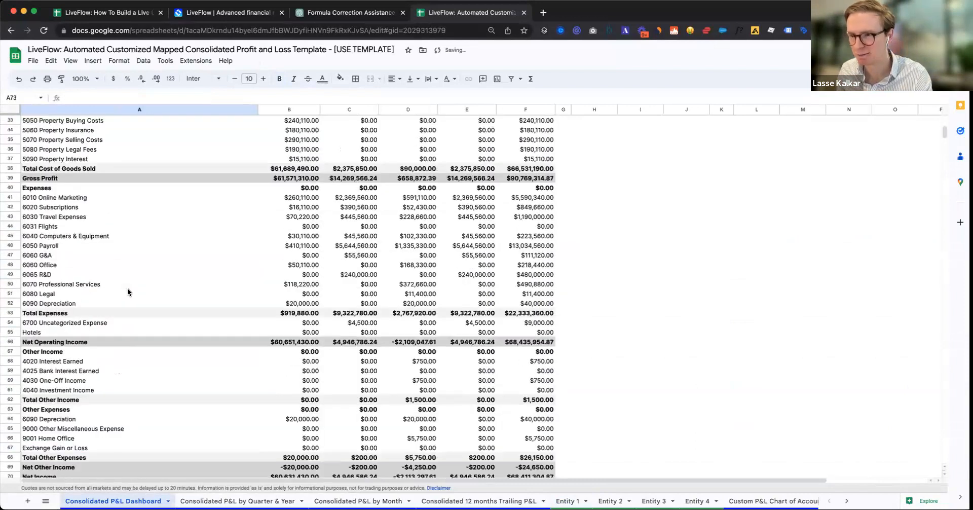
scroll(76, 236, up, 3)
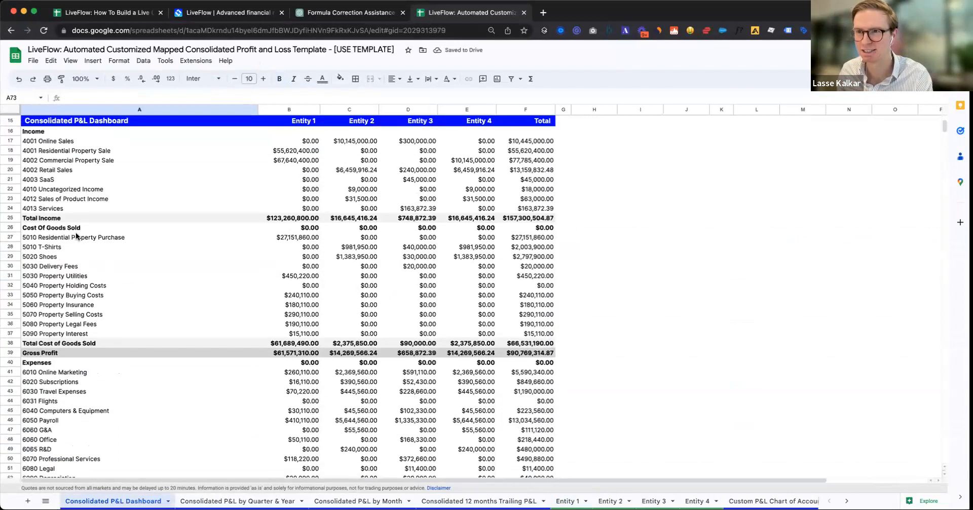
click(63, 194)
click(152, 61)
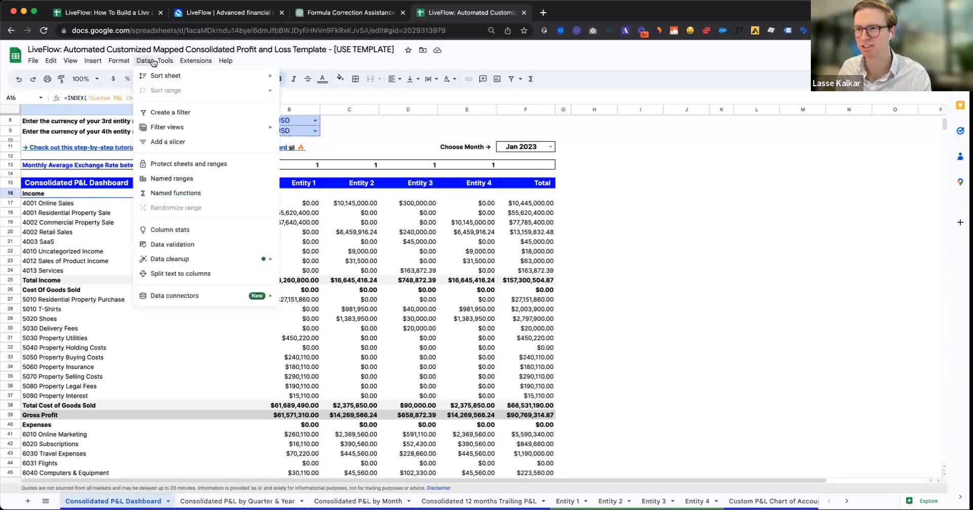
click(350, 139)
click(46, 194)
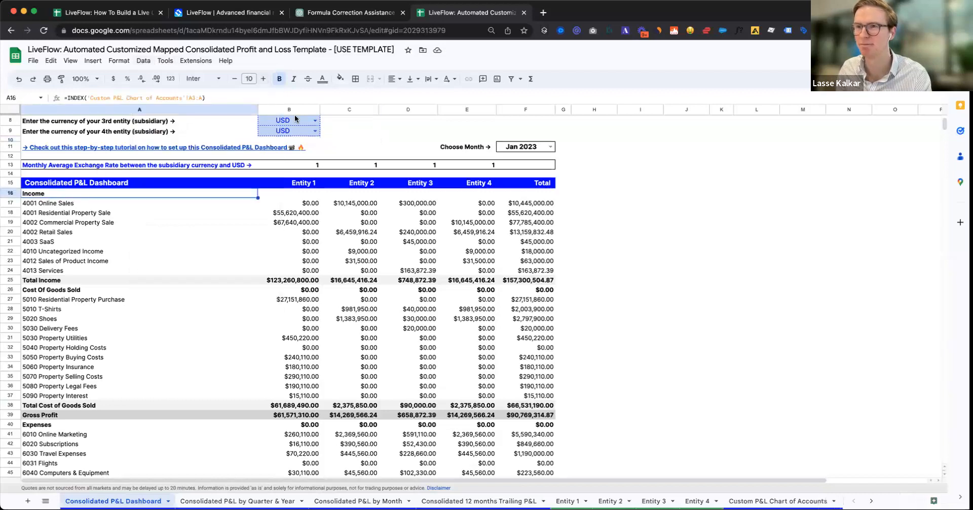
click(340, 79)
click(391, 249)
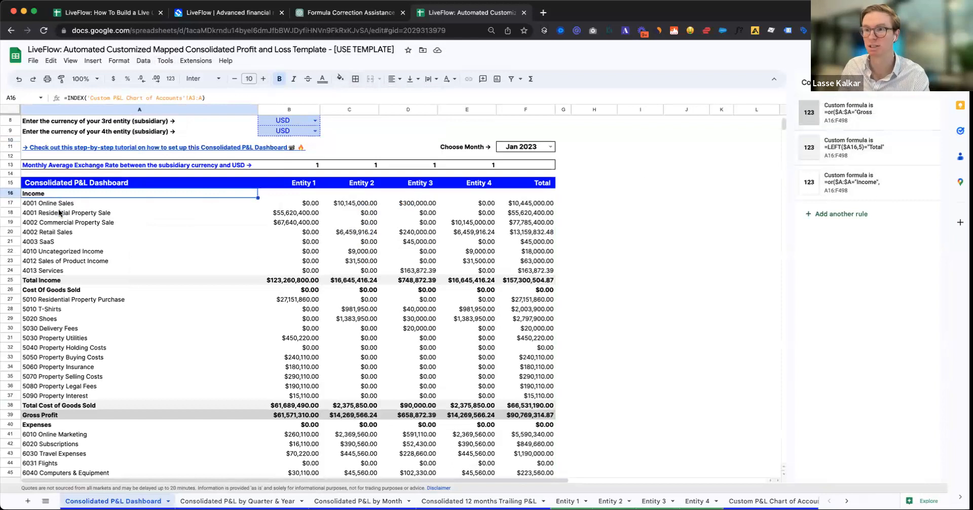
Step: Open the Gross Profit conditional formatting rule and examine its custom formula
click(843, 111)
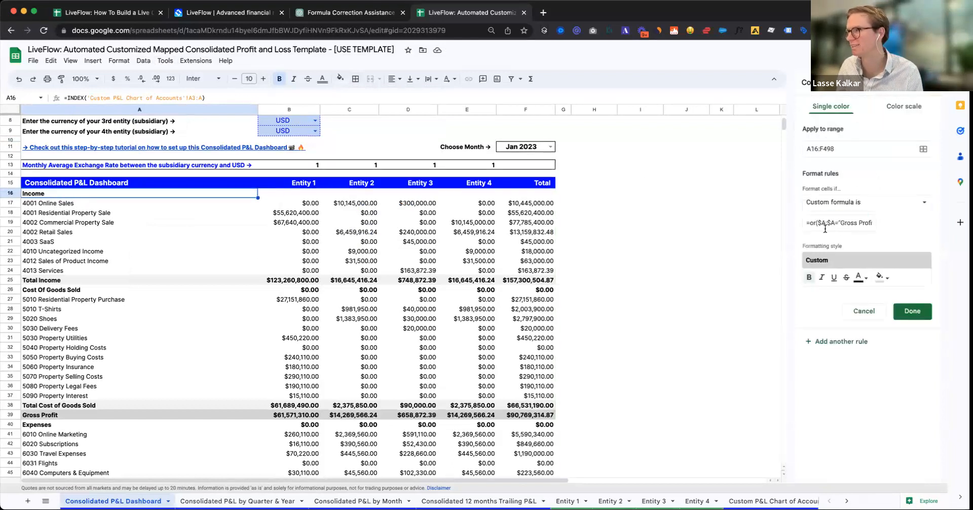
drag(811, 224, 867, 222)
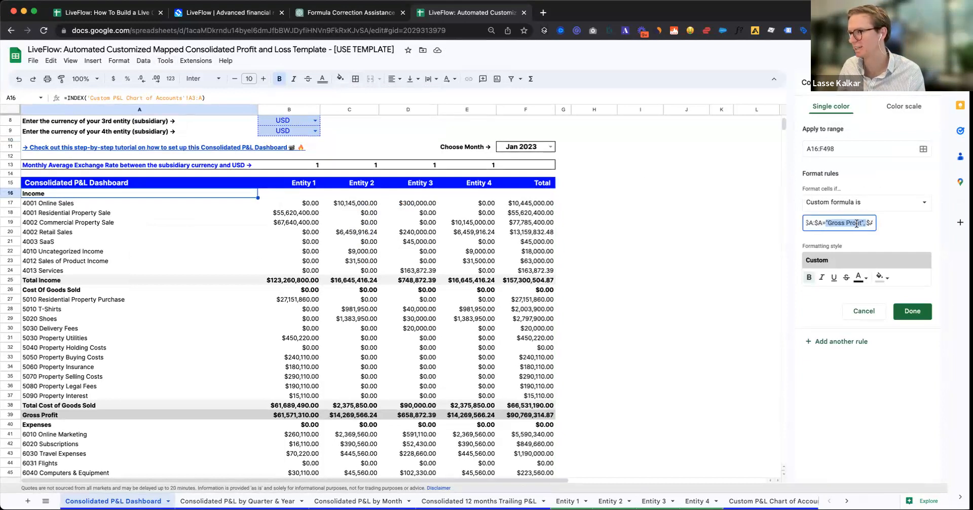
click(823, 223)
click(870, 224)
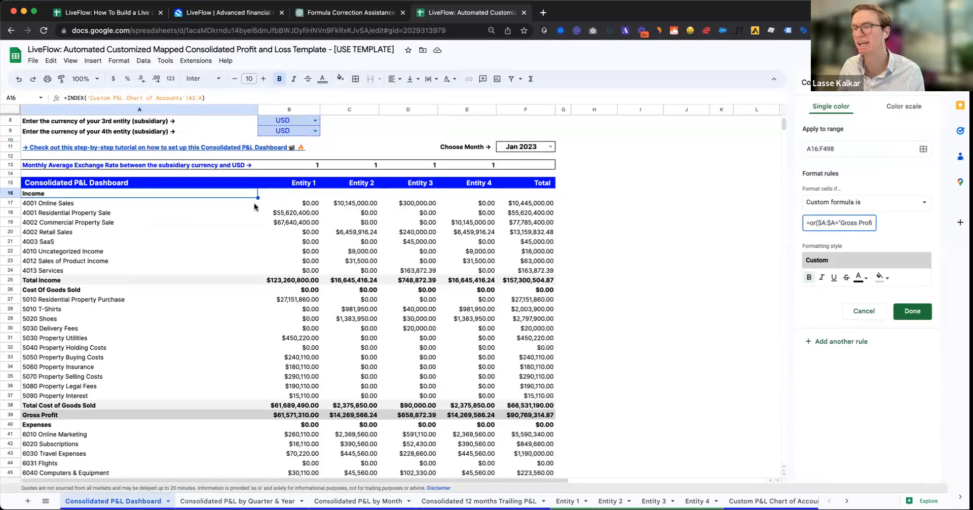
Step: Read the Gross Profit rule's custom formula through to its end, including the Net Operating Income condition
scroll(848, 223, right, 3)
scroll(849, 223, left, 3)
scroll(869, 221, right, 3)
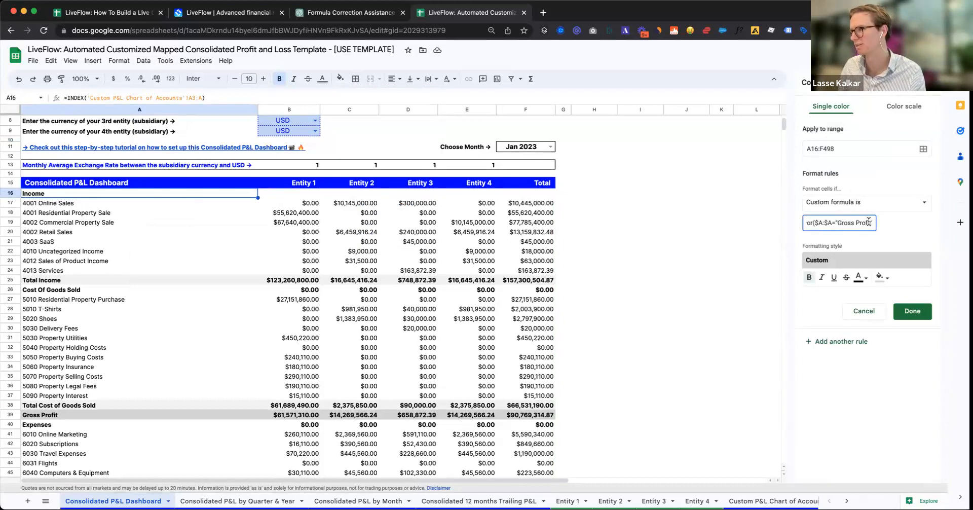
scroll(868, 221, right, 3)
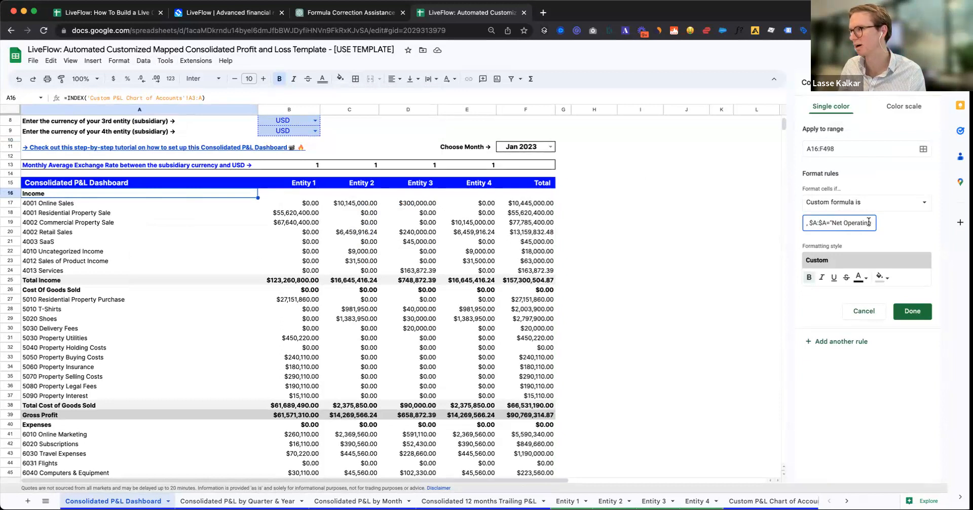
scroll(869, 221, right, 3)
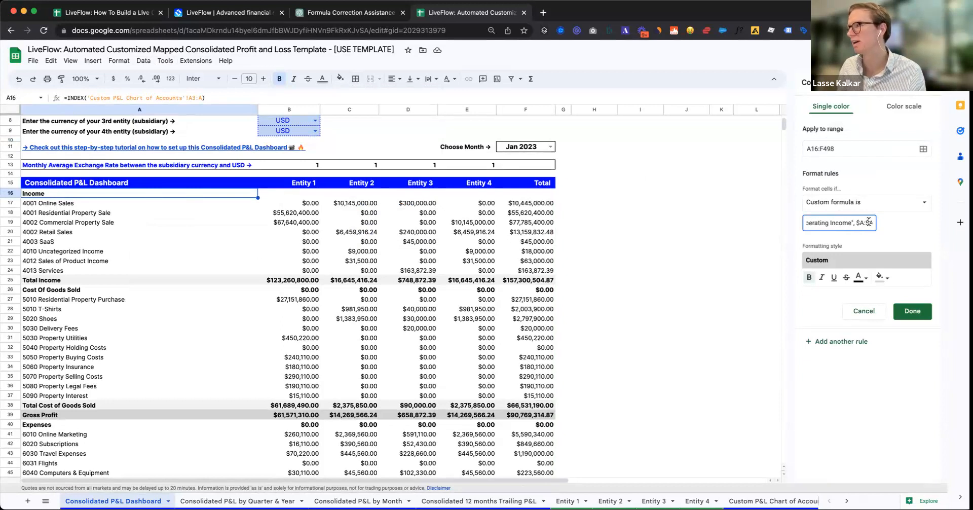
scroll(869, 221, right, 2)
click(883, 228)
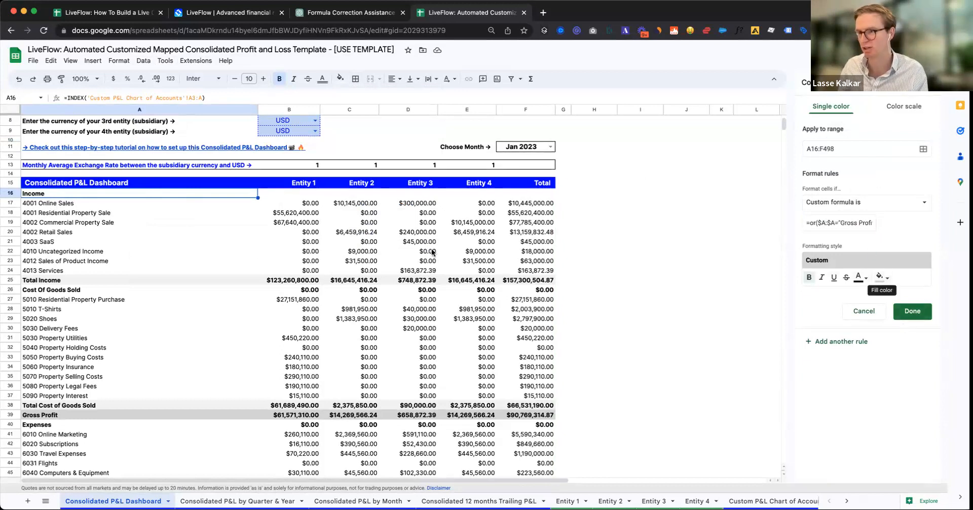
Step: Try a magenta fill for the Gross Profit formatting rule, check the affected dashboard rows, and cancel the change
scroll(142, 314, down, 1)
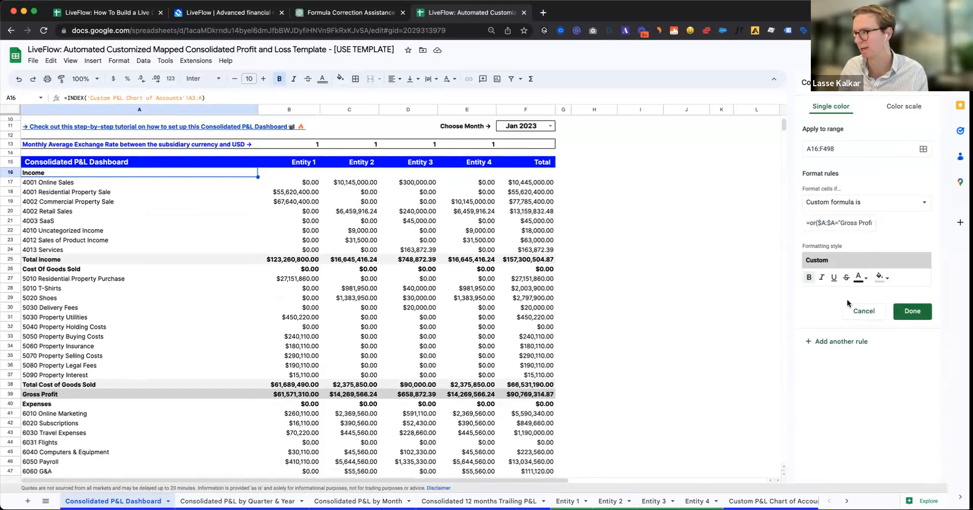
click(882, 278)
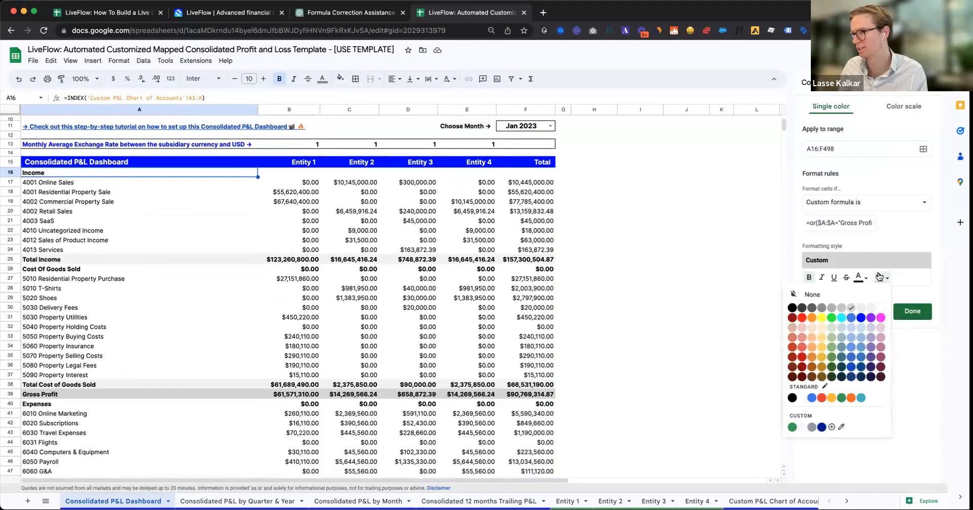
click(881, 318)
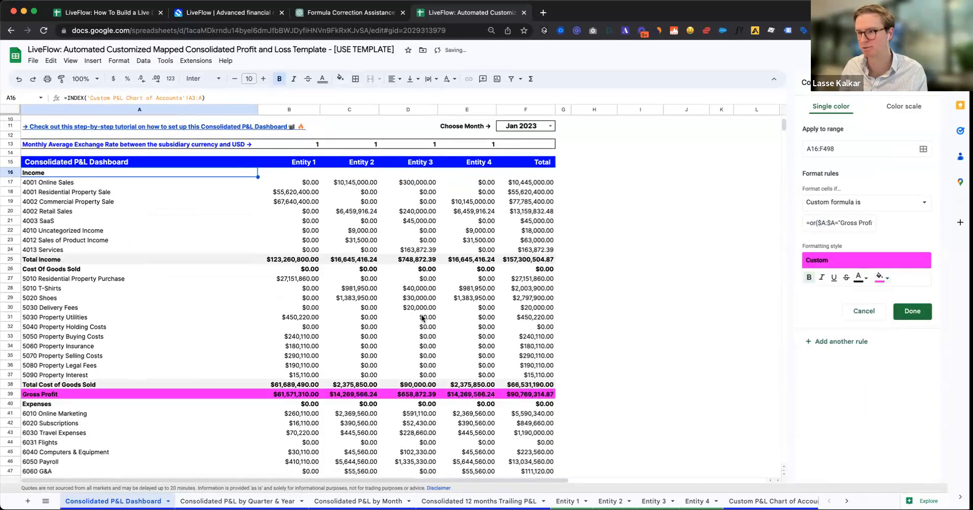
scroll(446, 325, down, 10)
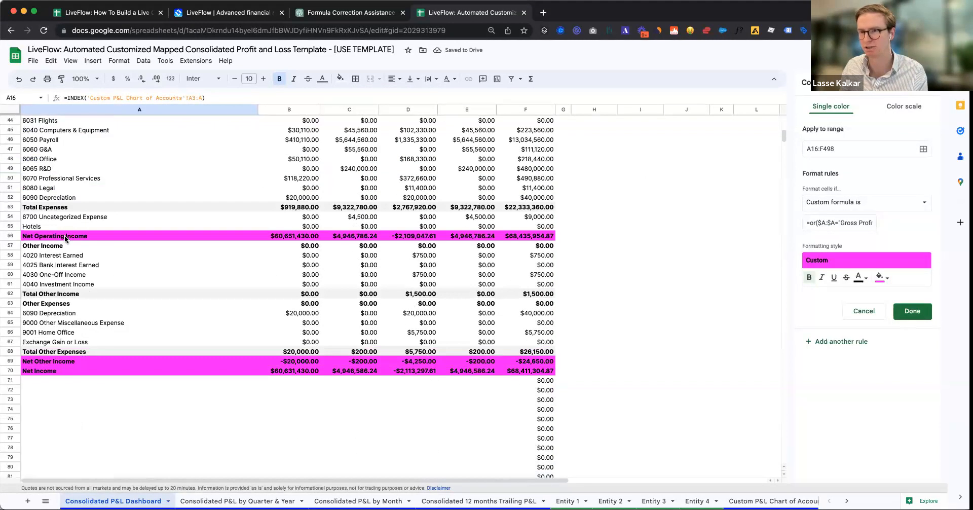
scroll(86, 235, up, 10)
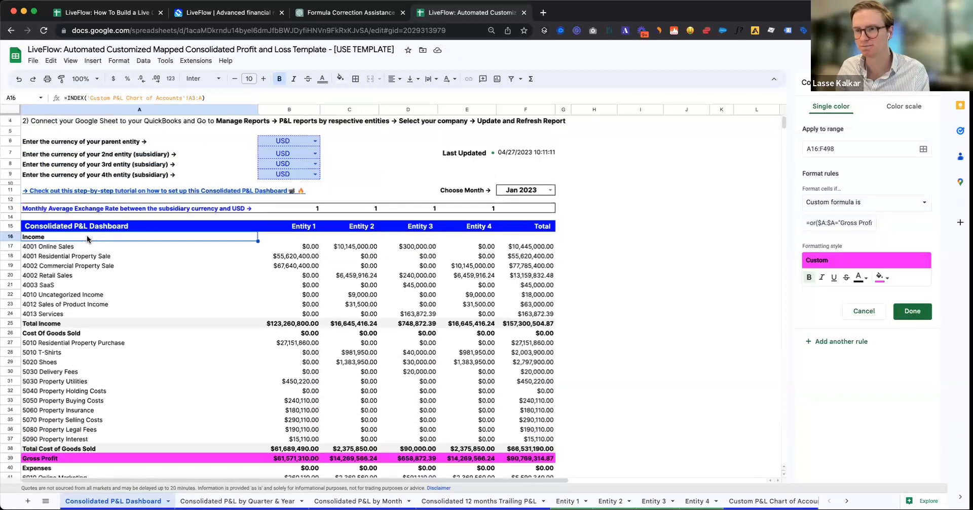
scroll(86, 236, down, 5)
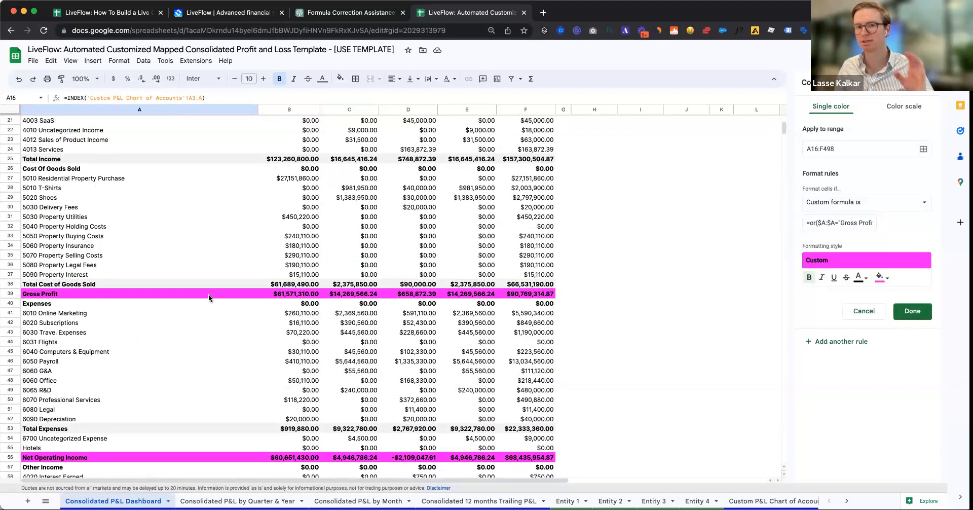
scroll(209, 295, up, 5)
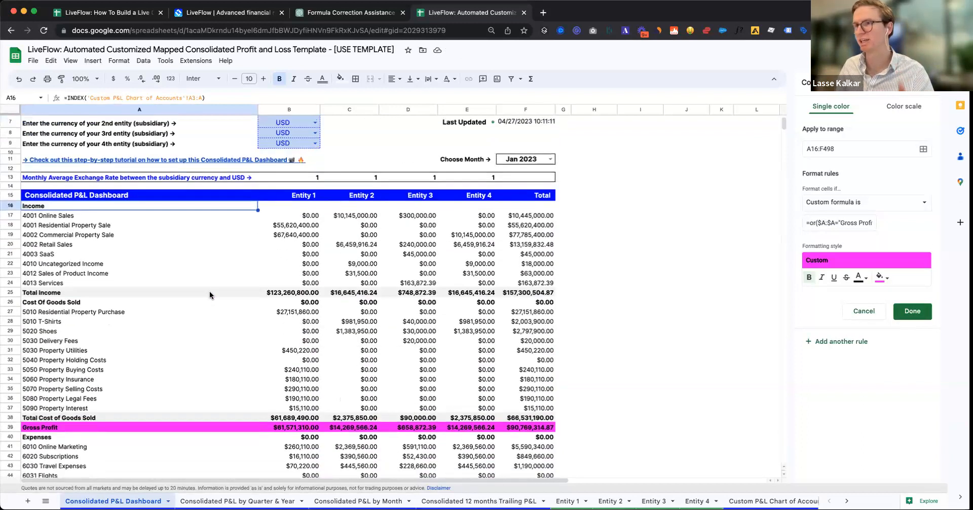
click(883, 314)
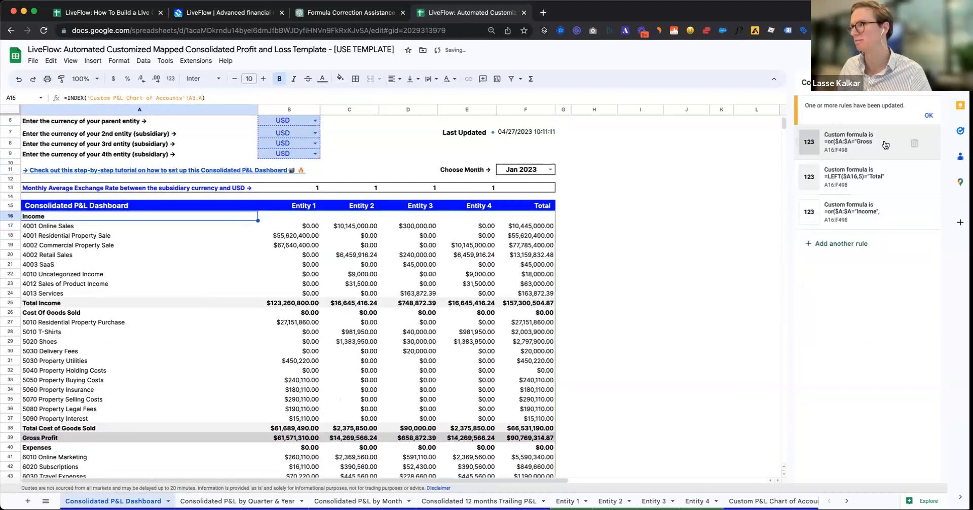
Step: Remove the Gross Profit and "Total" conditional formatting rules applied to A16:F498
click(914, 144)
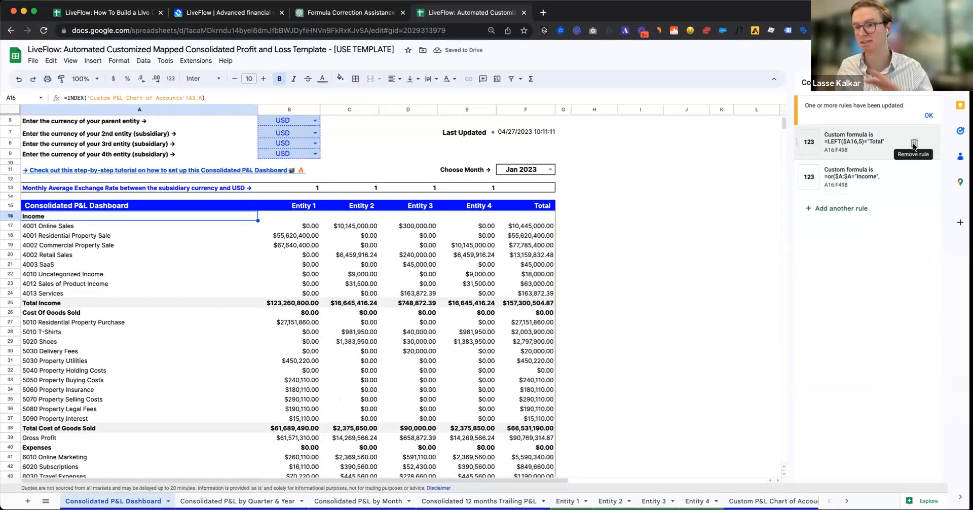
click(914, 144)
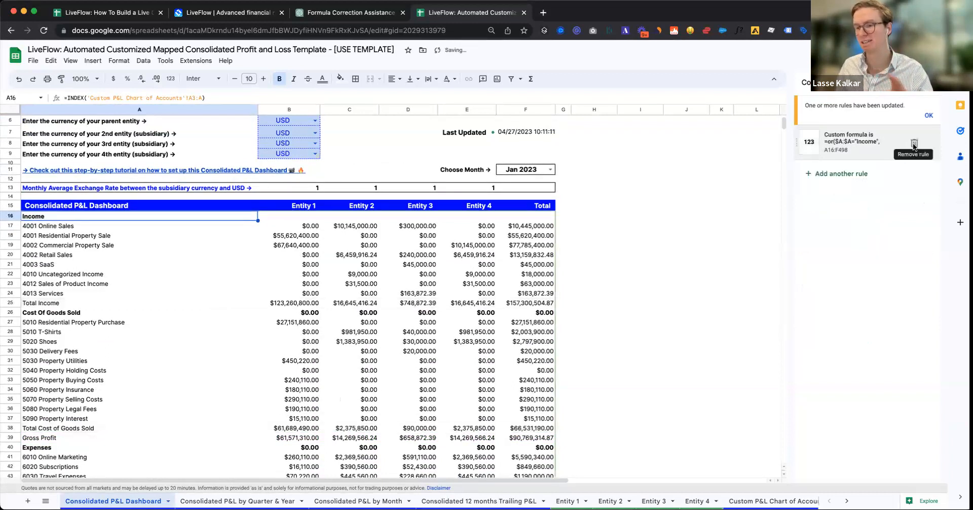
Step: Try removing the Income formatting rule and manually bolding Cost Of Goods Sold and the accounts below it, and undo all of it
click(914, 144)
click(58, 314)
key(ctrl+b)
click(57, 323)
key(ctrl+b)
click(56, 329)
key(ctrl+b)
click(57, 326)
key(ctrl+b)
click(54, 333)
key(ctrl+b)
key(ctrl+z)
key(ctrl+z)
key(ctrl+z)
key(ctrl+z)
key(ctrl+z)
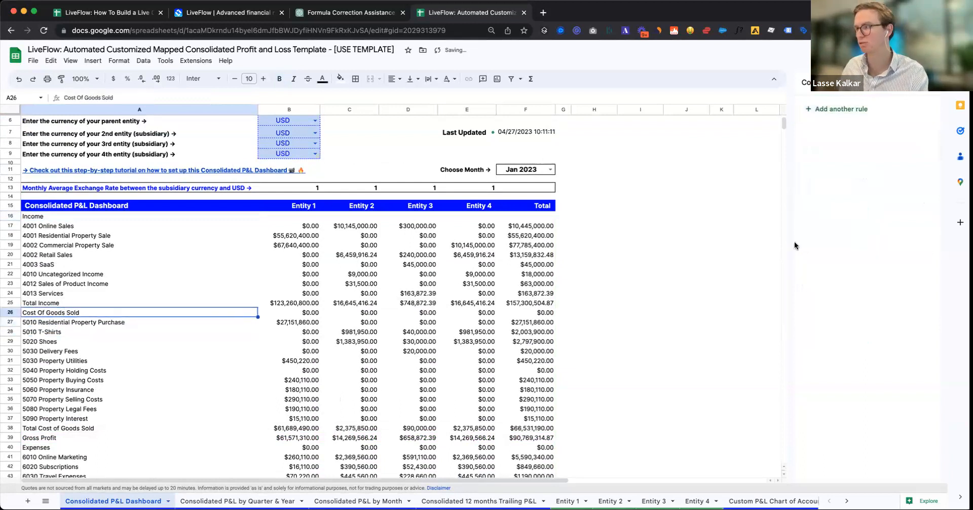
Step: Open the remaining Income conditional formatting rule, examine its custom formula, and leave it without editing
click(861, 158)
click(817, 226)
click(893, 222)
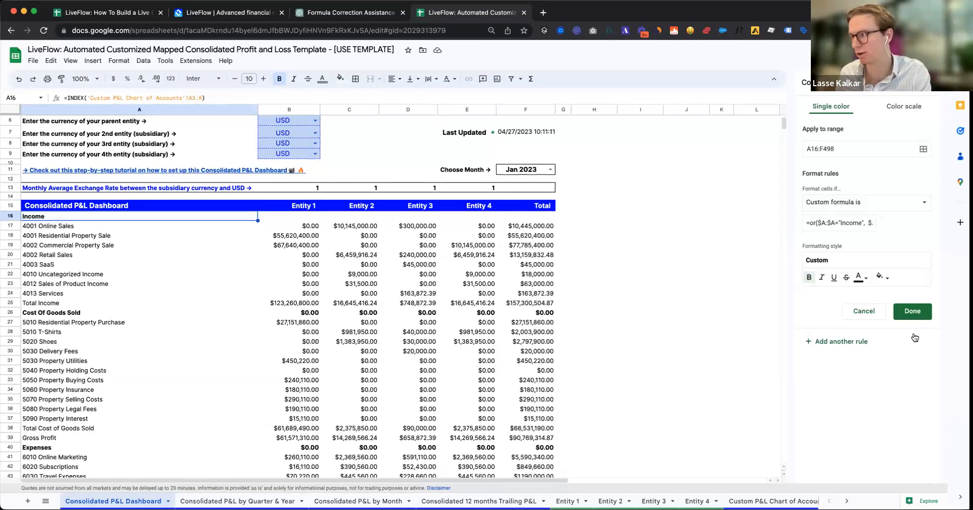
click(864, 311)
click(583, 215)
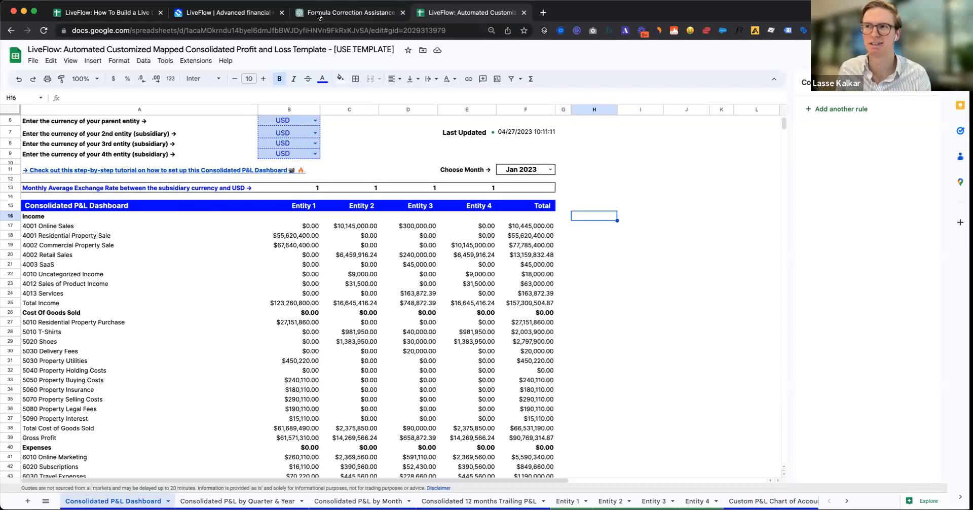
Step: Switch to the How To Build a Live Consolidation Model webinar spreadsheet and dismiss the LiveFlow pop-up
click(109, 12)
click(251, 194)
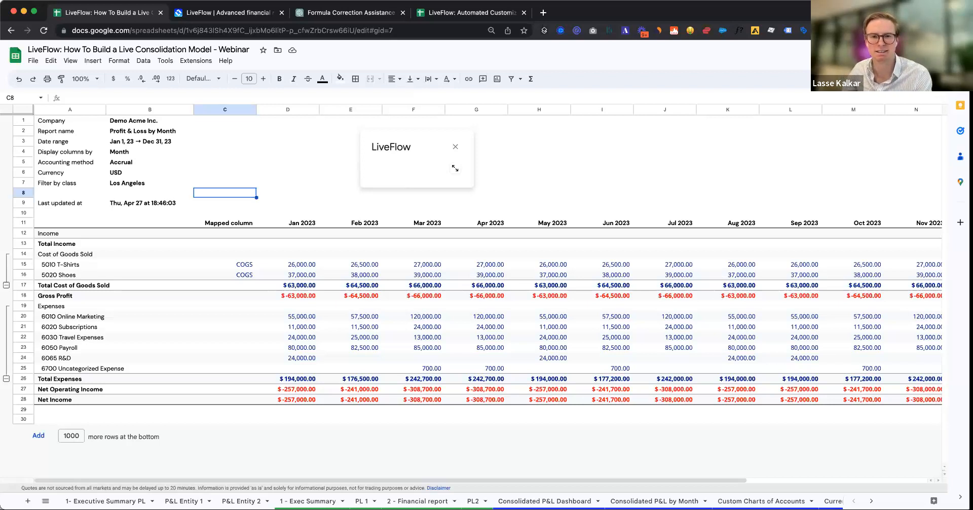
click(300, 130)
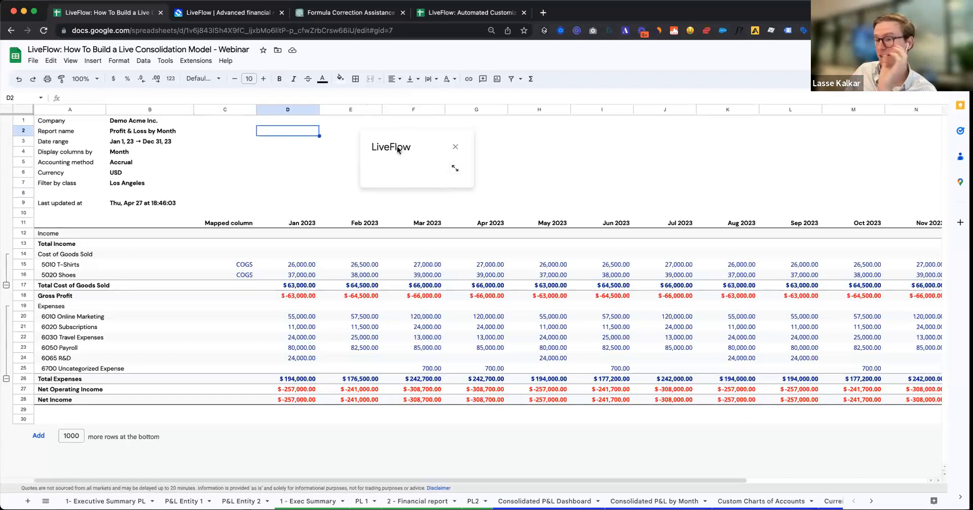
click(452, 148)
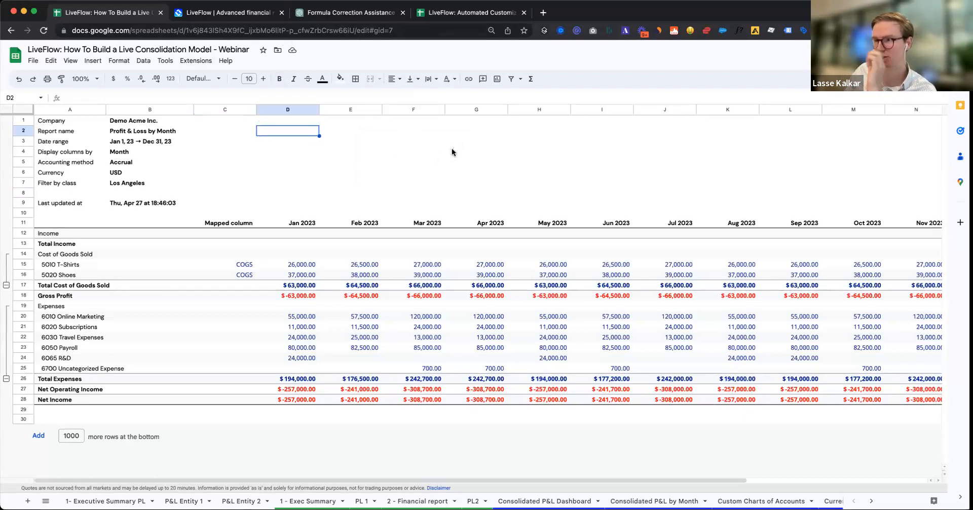
Step: Review the P&L Entity 1 report with its mapped accounts, and bring up the 1 - Exec Summary sheet
click(183, 500)
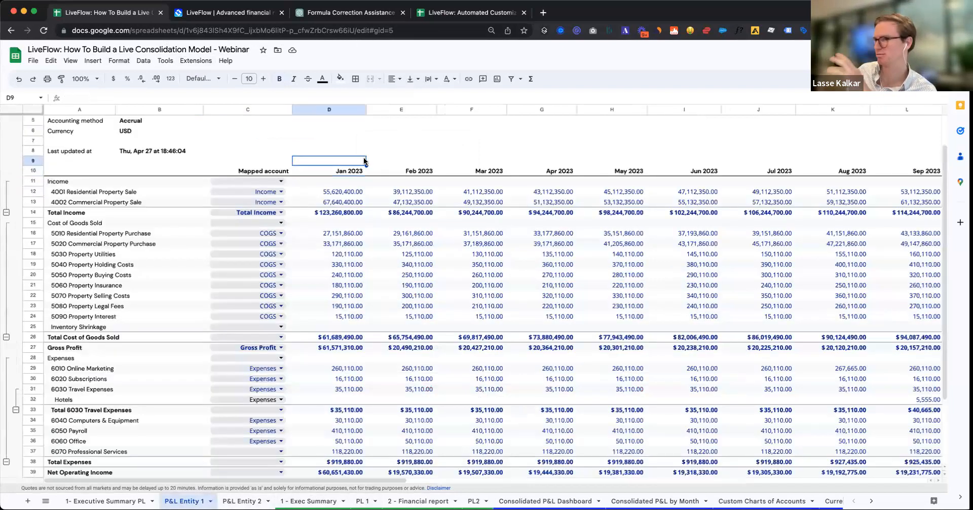
scroll(364, 159, down, 1)
scroll(364, 161, down, 2)
scroll(364, 161, up, 5)
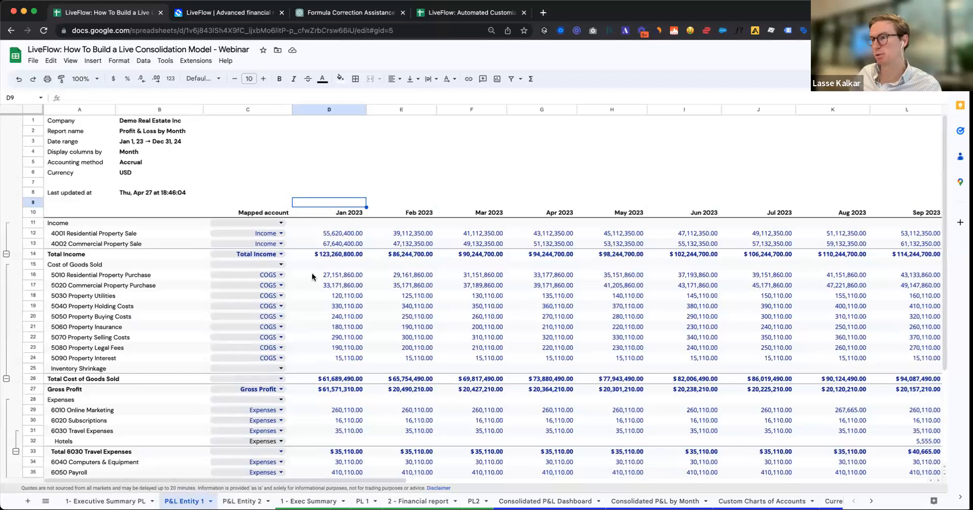
click(309, 502)
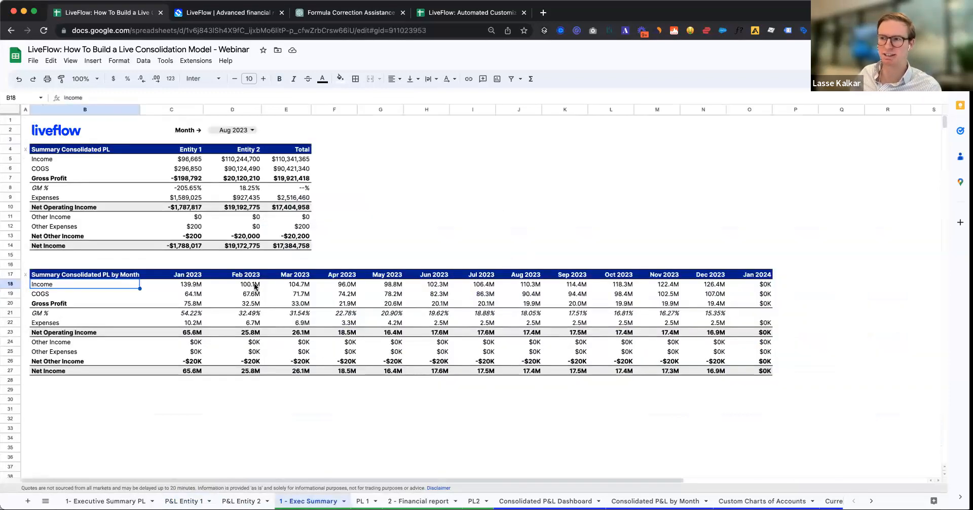
Step: Try deleting the Feb, Mar and May 2023 Income formulas in the monthly summary, and undo the deletions
click(255, 287)
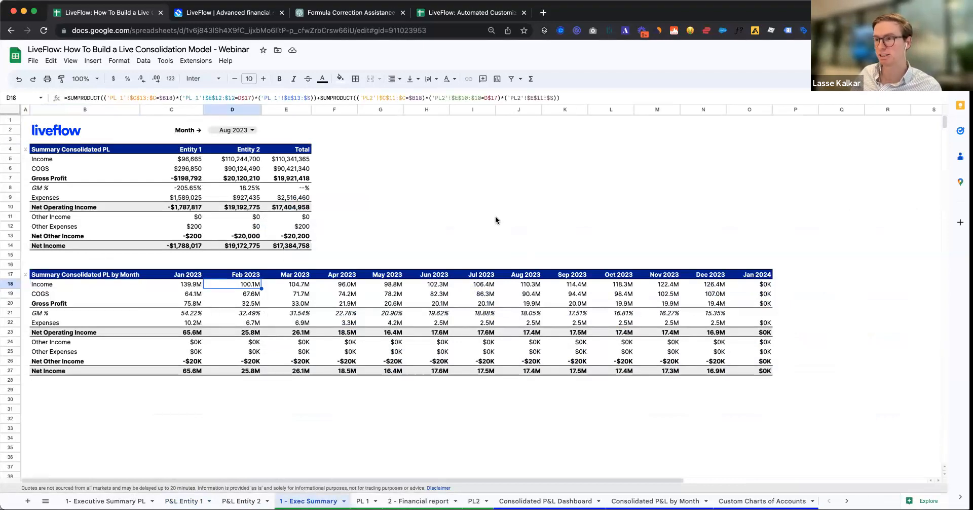
key(Delete)
key(Right)
key(Delete)
key(Right)
key(Right)
key(Delete)
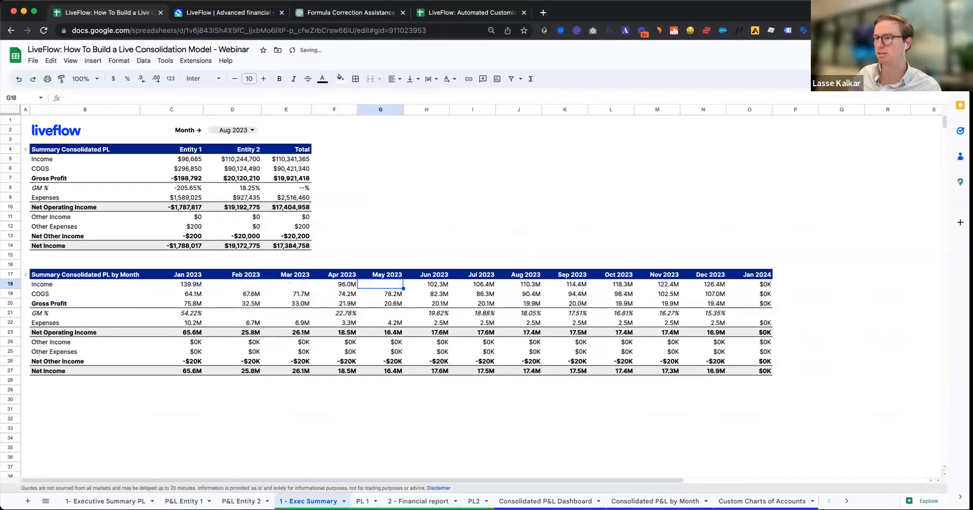
key(ctrl+z)
key(ctrl+z)
key(ctrl+z)
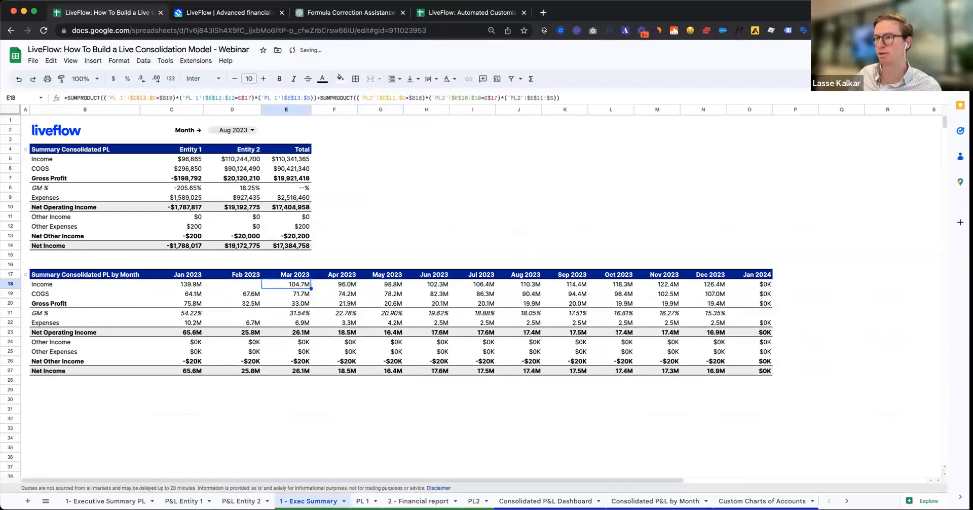
click(379, 142)
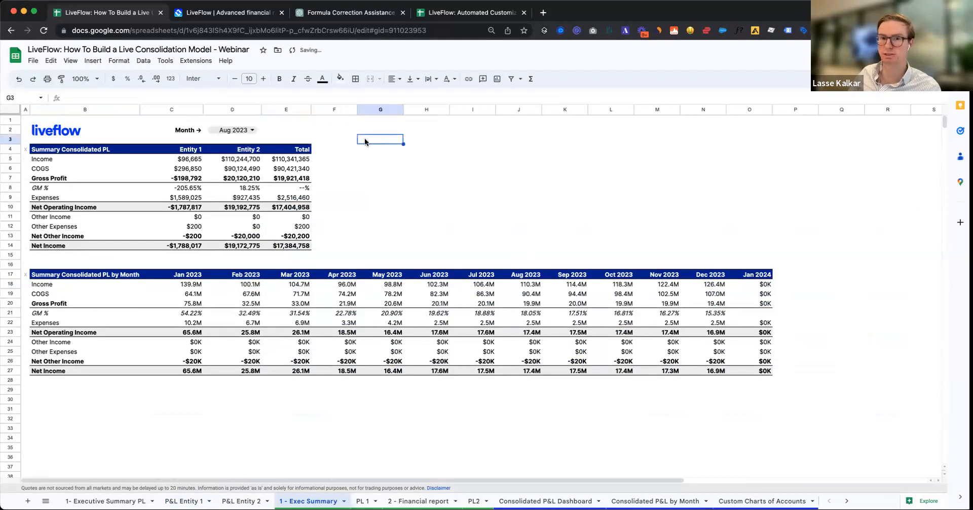
Step: Add protection to the entire 1 - Exec Summary sheet and proceed to its editing permissions
click(144, 61)
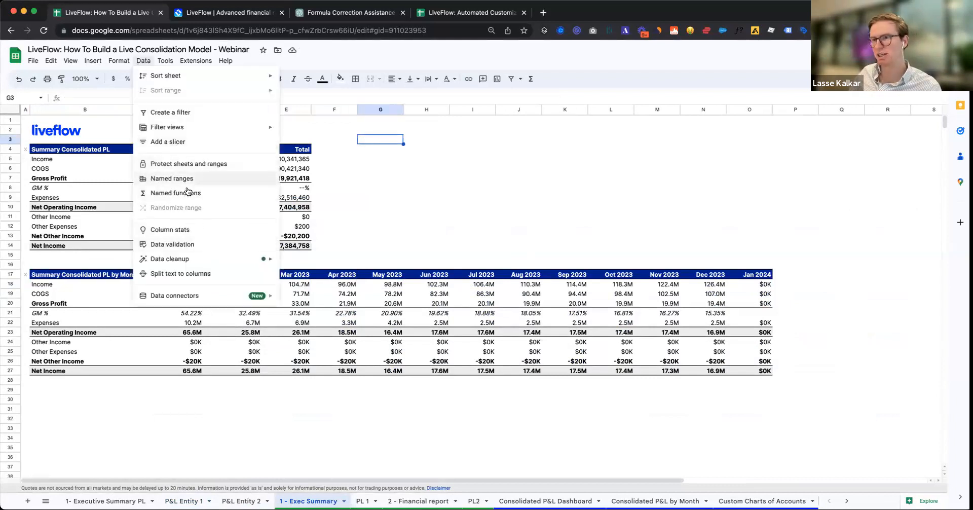
click(188, 164)
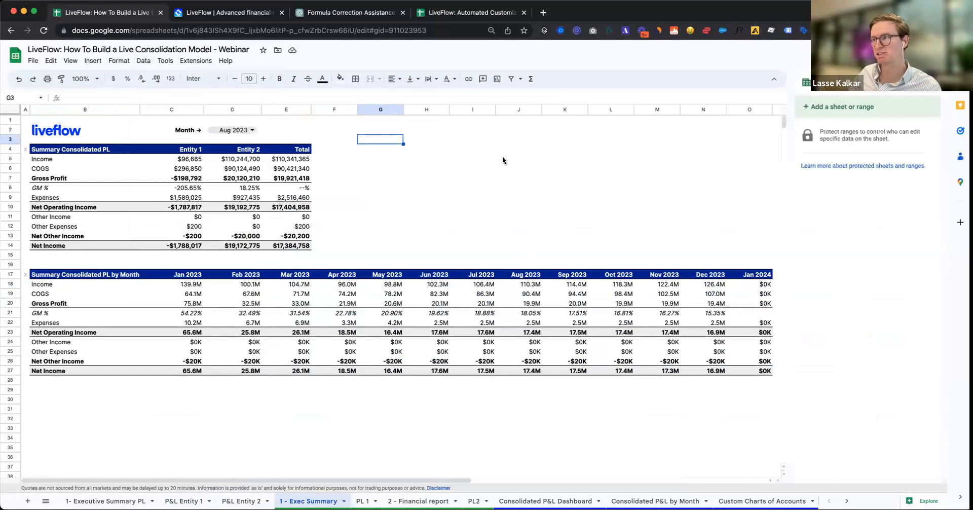
click(840, 108)
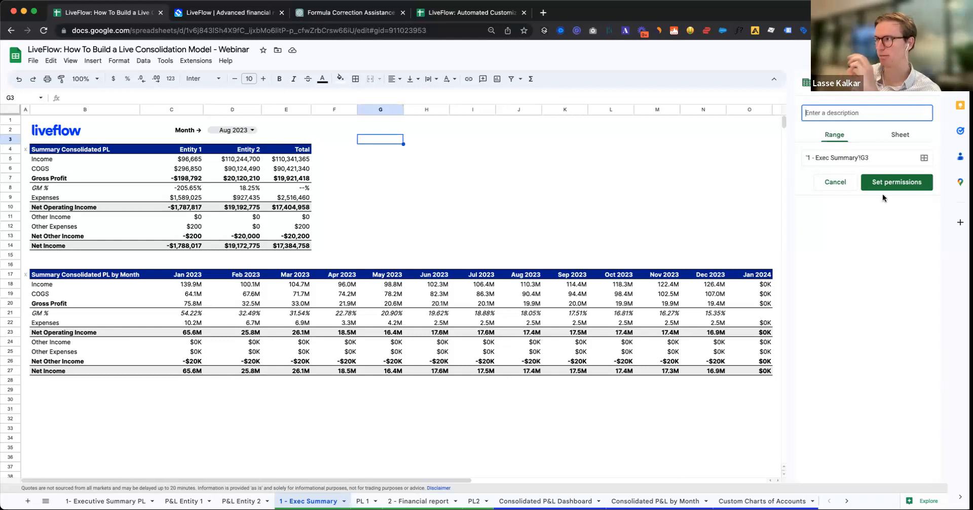
click(905, 139)
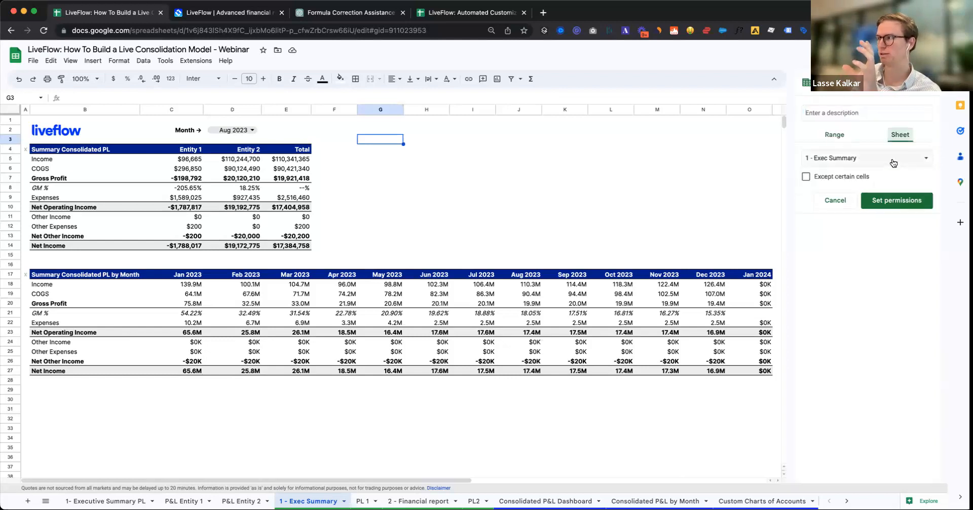
click(891, 159)
click(891, 159)
click(887, 202)
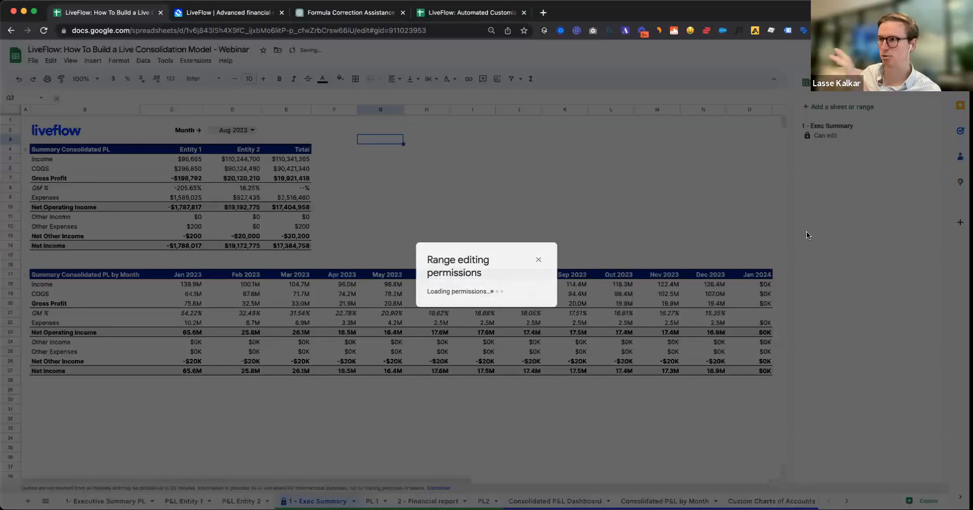
Step: Confirm the range editing permissions for the protected summary sheet and leave the protection settings
click(558, 320)
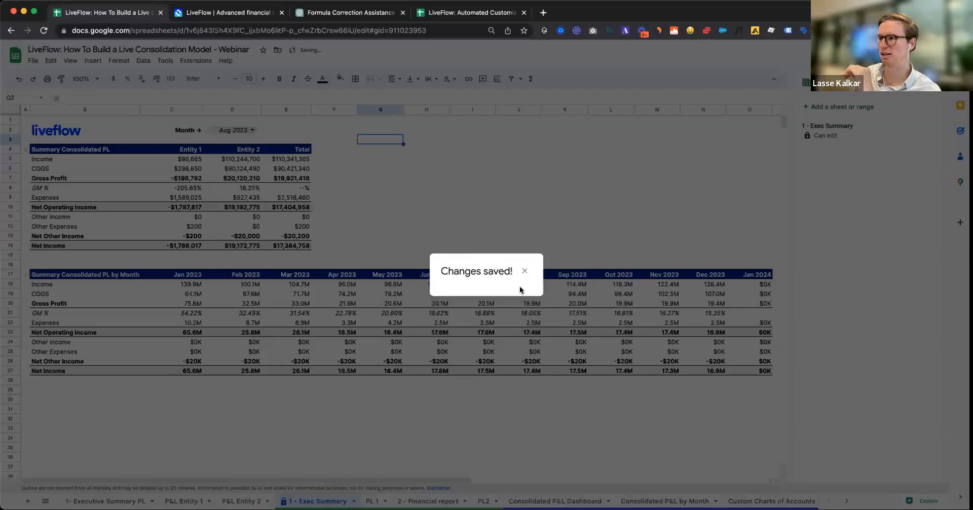
click(526, 275)
click(364, 159)
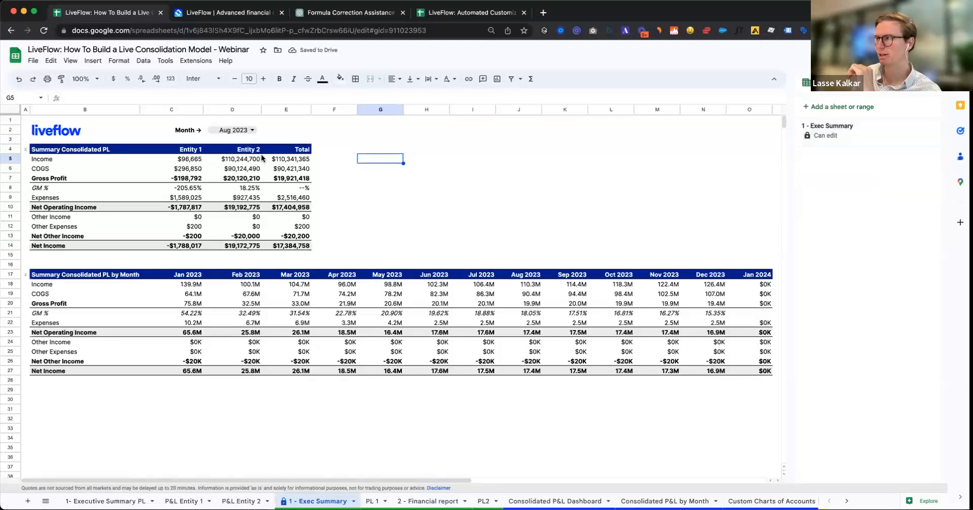
click(929, 82)
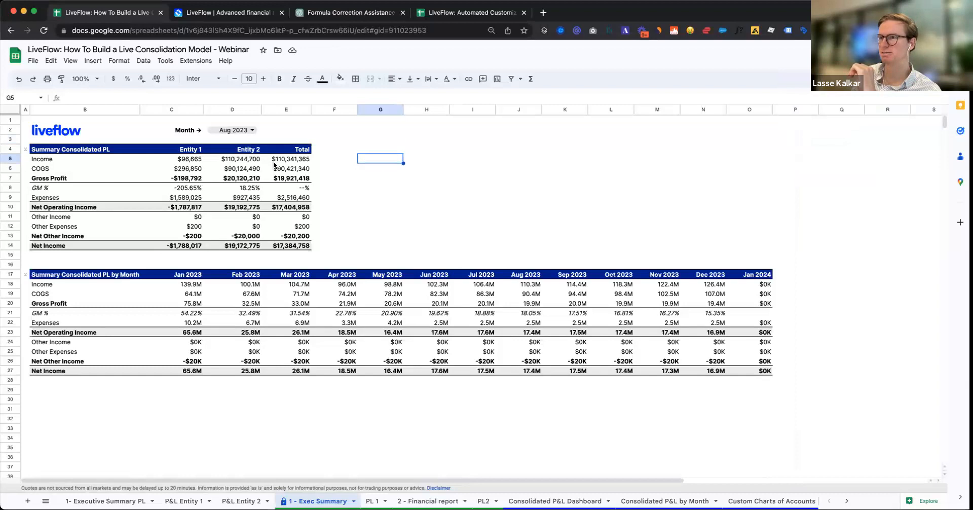
Step: View the months available in the Month selector of the executive summary
click(287, 132)
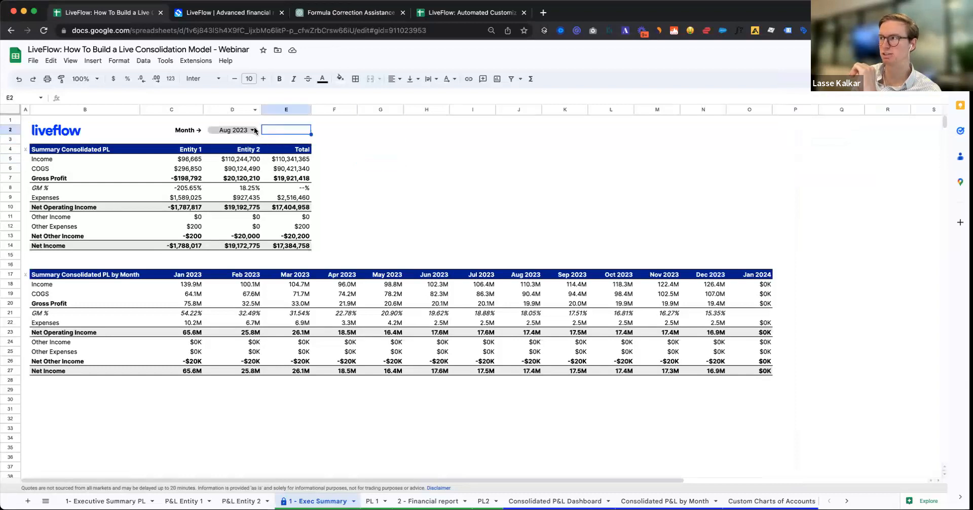
double_click(237, 130)
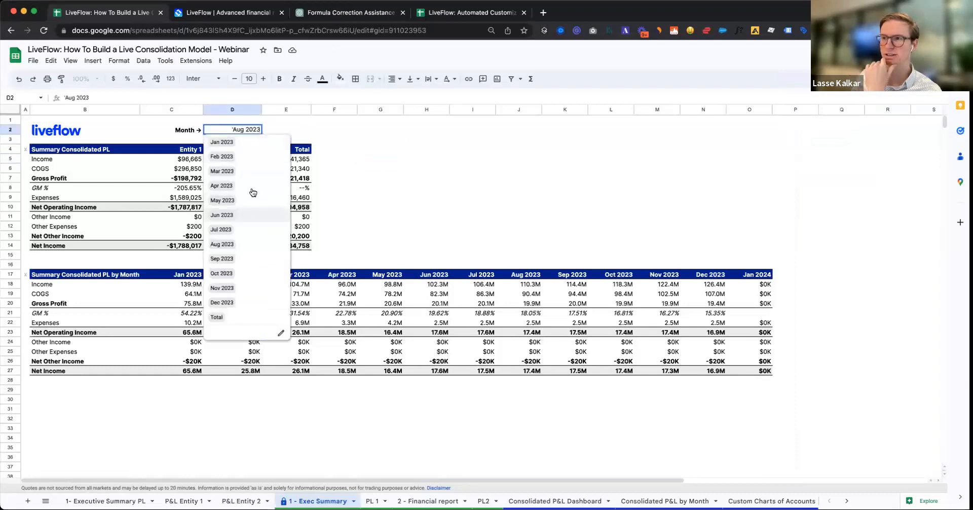
click(374, 159)
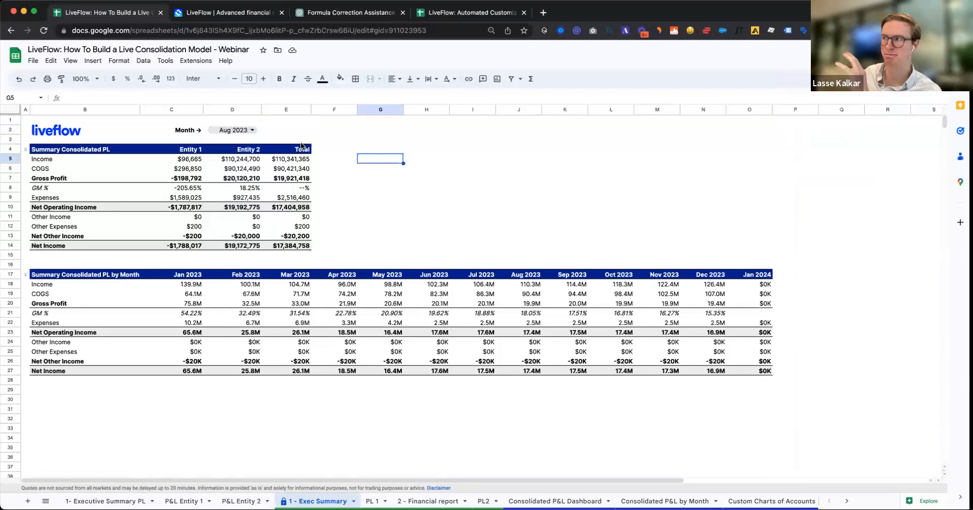
Step: Remove the existing protection from the entire 1 - Exec Summary sheet
click(144, 62)
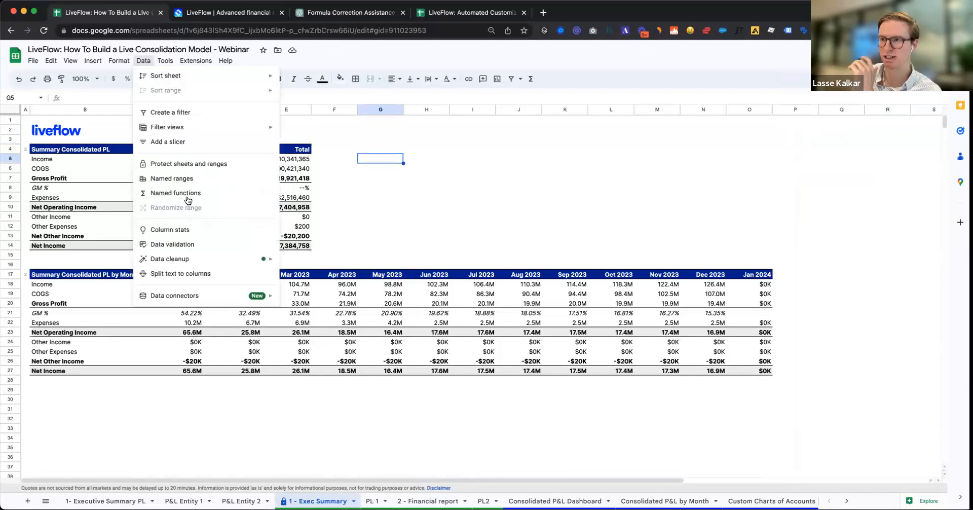
click(188, 163)
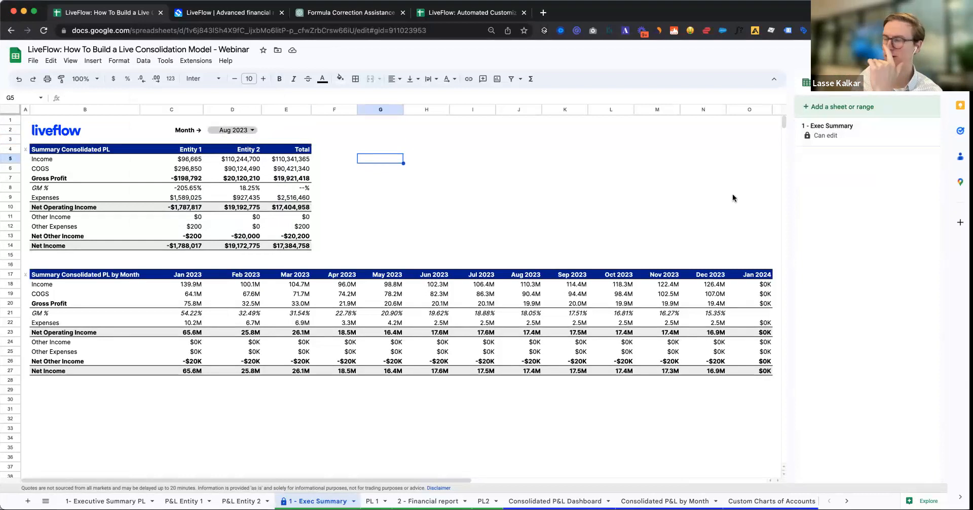
click(853, 129)
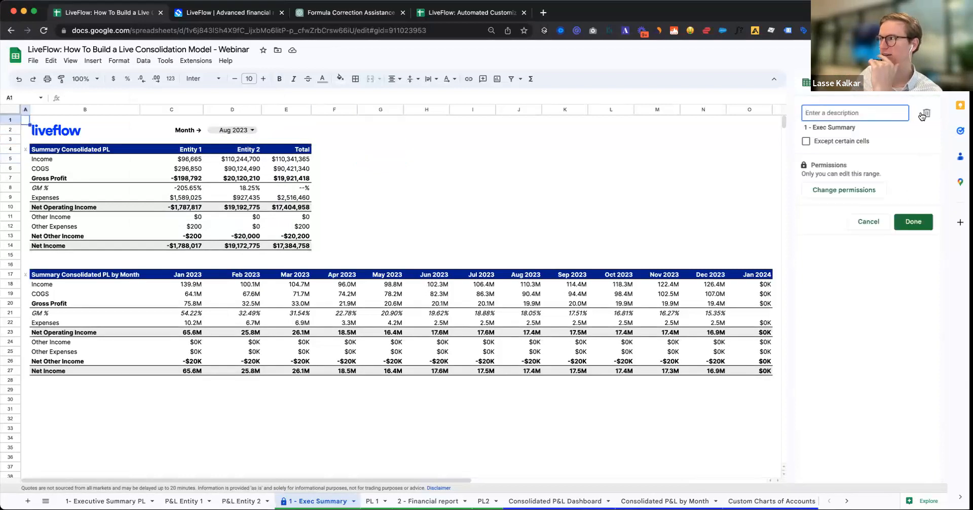
click(927, 113)
click(579, 306)
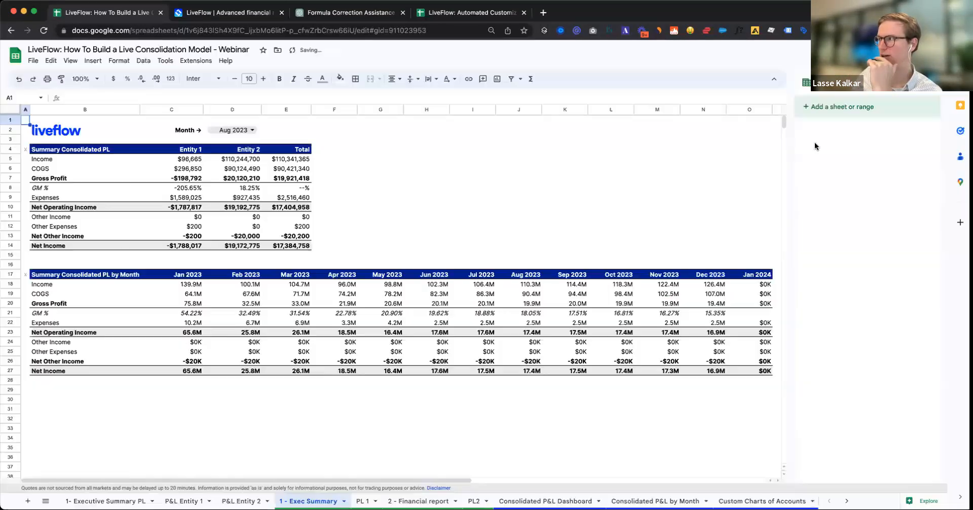
Step: Start a new range protection on 1 - Exec Summary and clear its prefilled cell reference
click(835, 108)
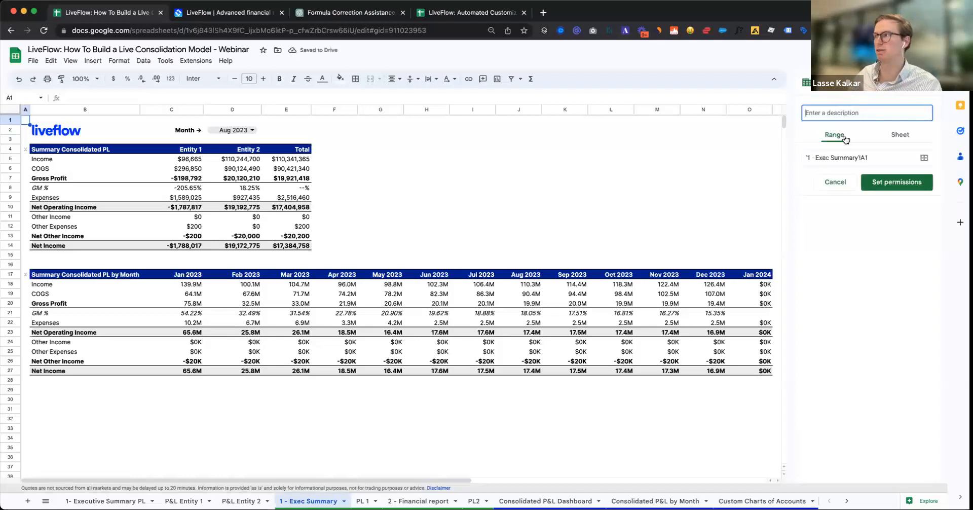
click(877, 161)
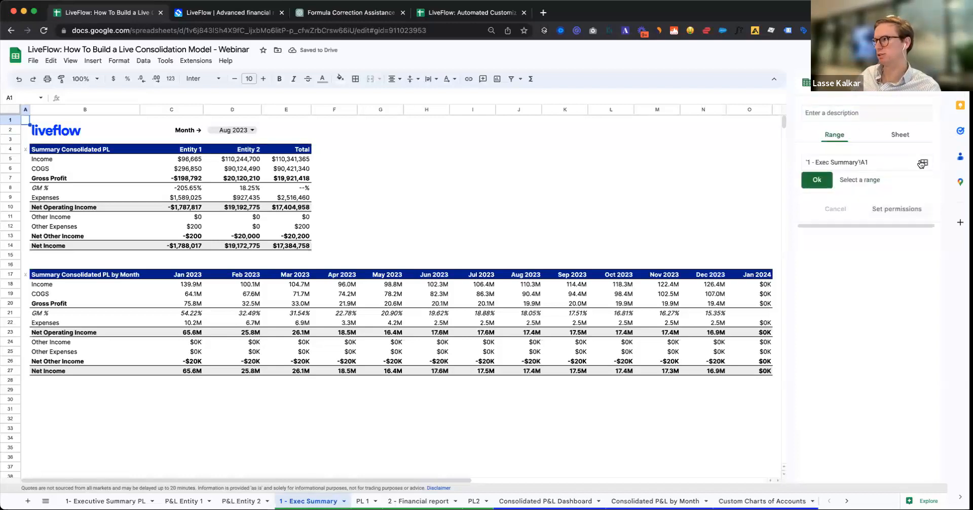
key(super+a)
key(BackSpace)
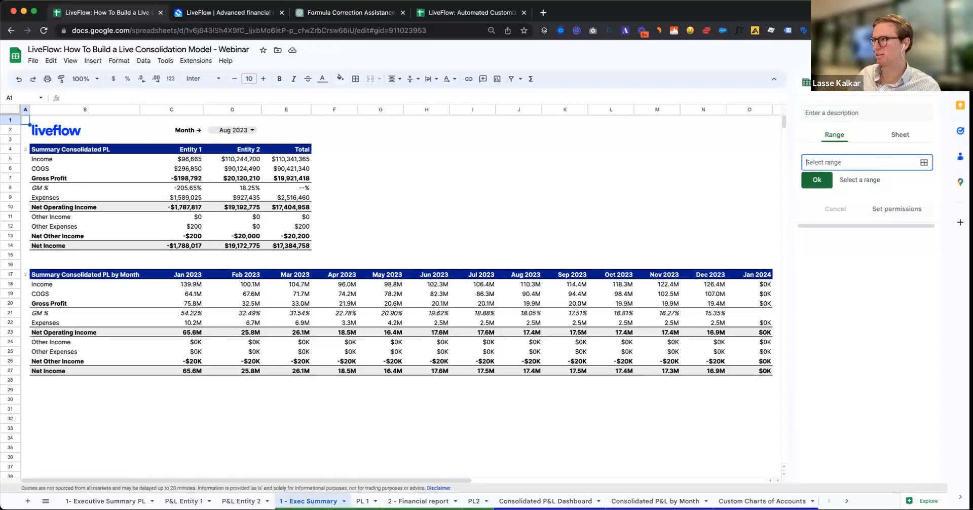
click(925, 163)
click(893, 161)
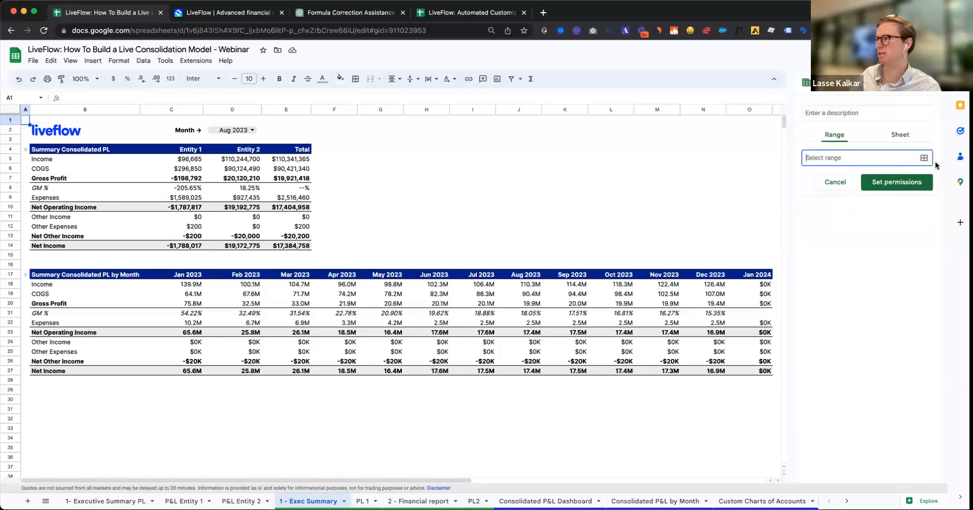
Step: Protect the Summary Consolidated PL table, range B4:E14, and confirm its editing permissions
drag(55, 153, 299, 245)
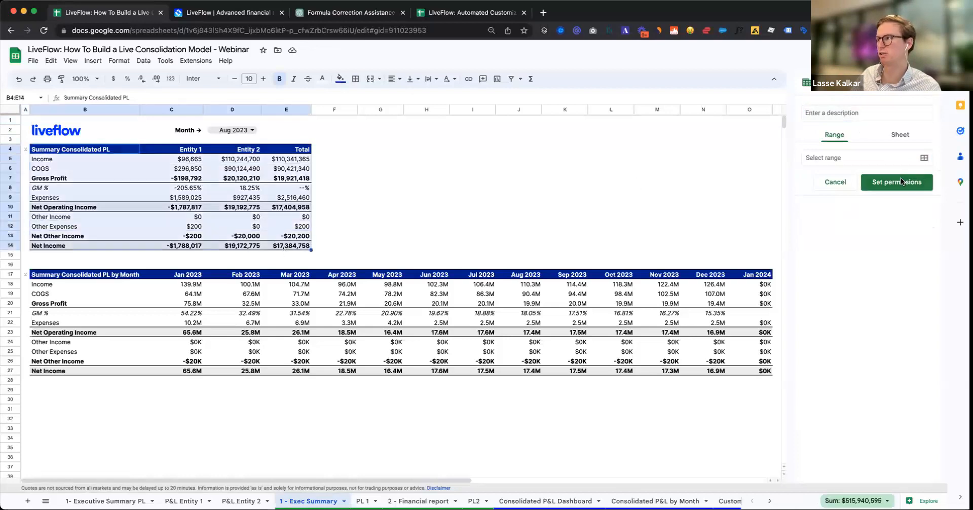
click(811, 158)
drag(112, 150, 244, 158)
click(924, 158)
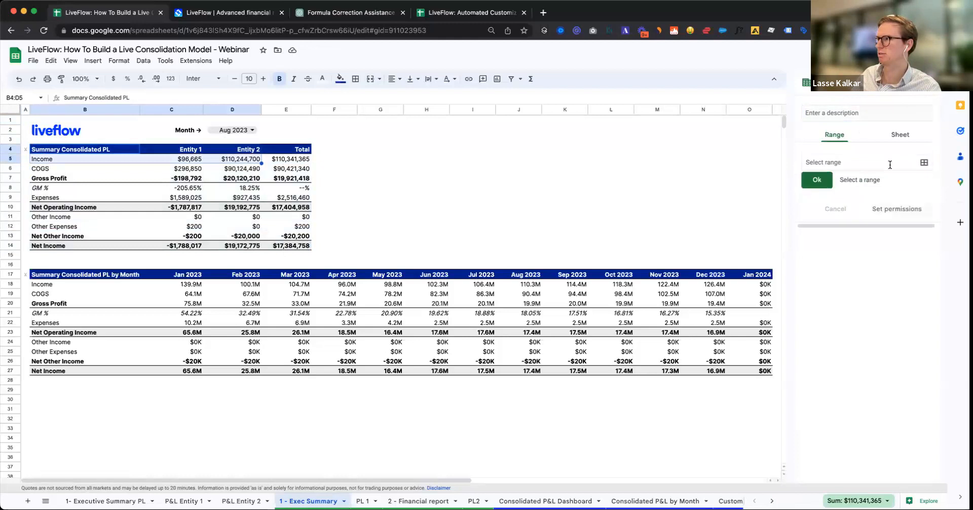
drag(90, 152, 296, 247)
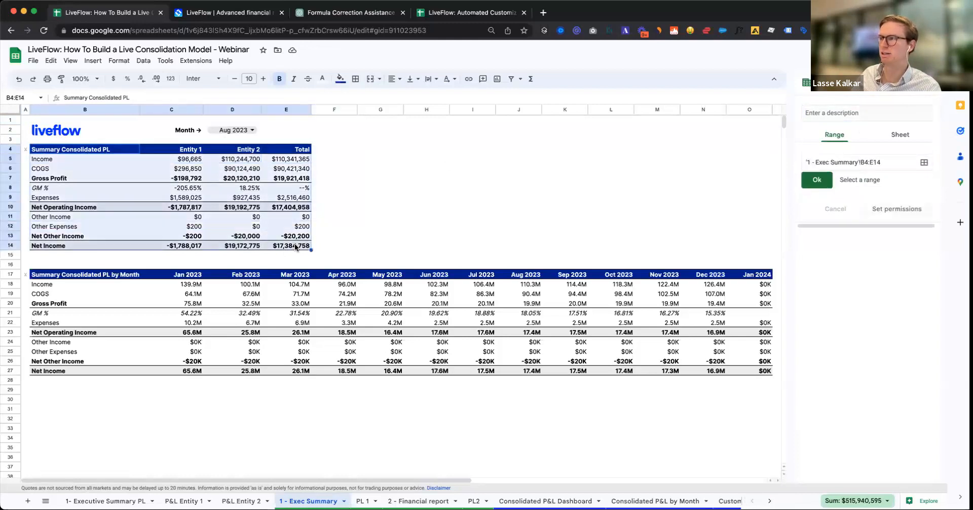
click(817, 181)
click(911, 184)
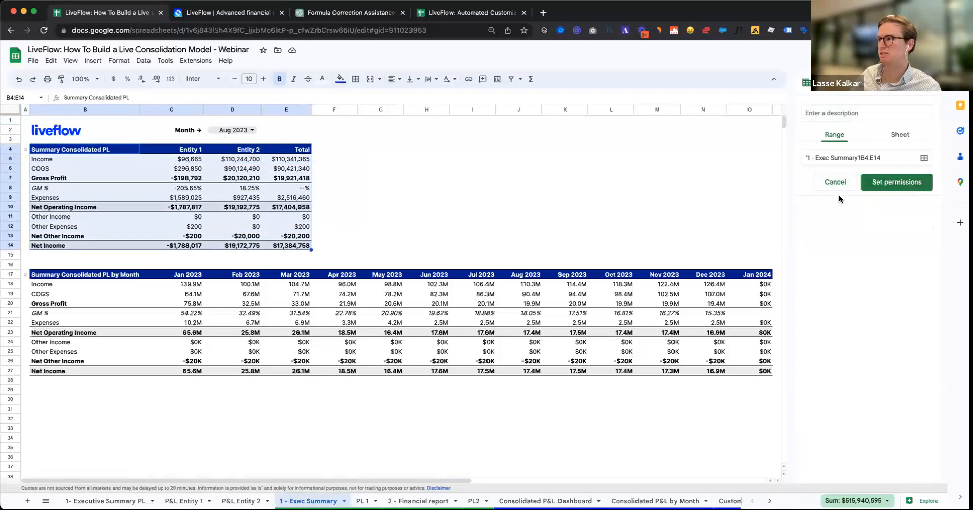
click(557, 319)
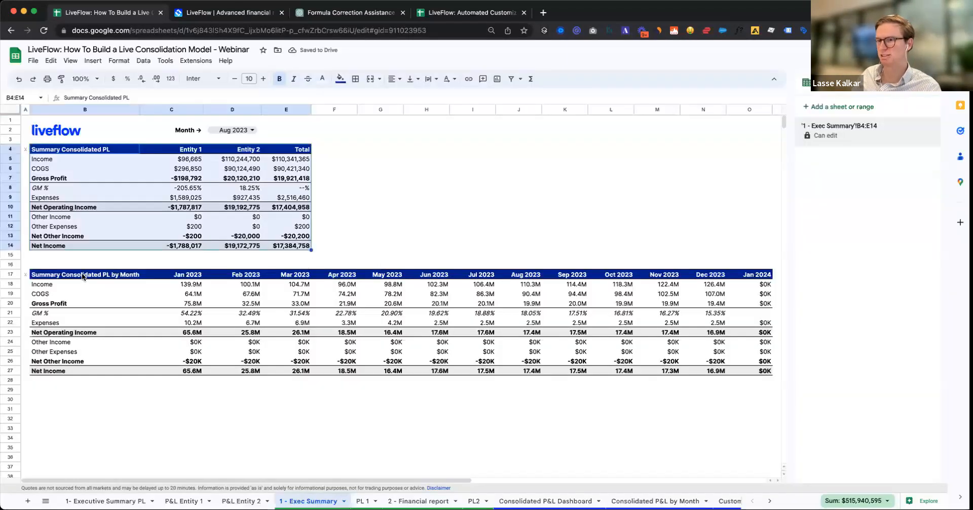
Step: Protect the Summary Consolidated PL by Month table, range B17:O27, with editing restricted to Only you
click(82, 277)
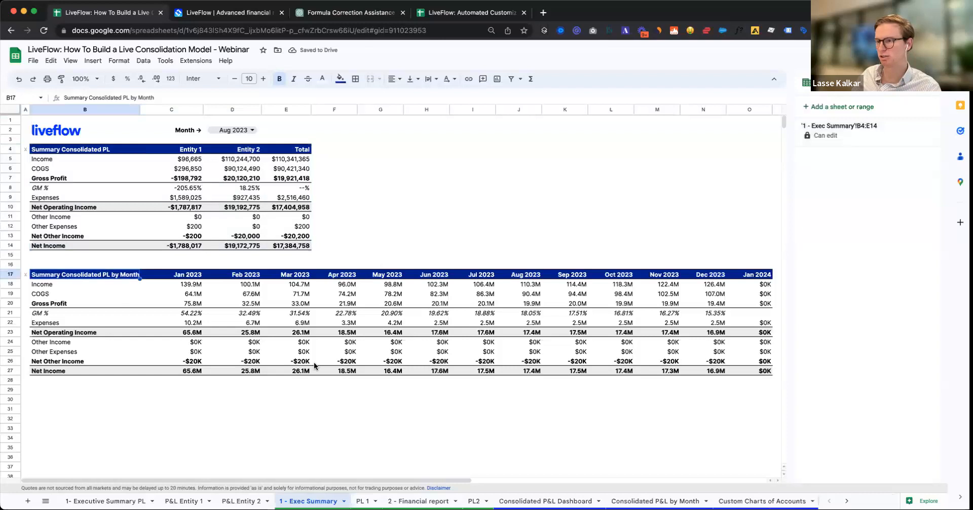
scroll(612, 364, right, 1)
shift+click(750, 371)
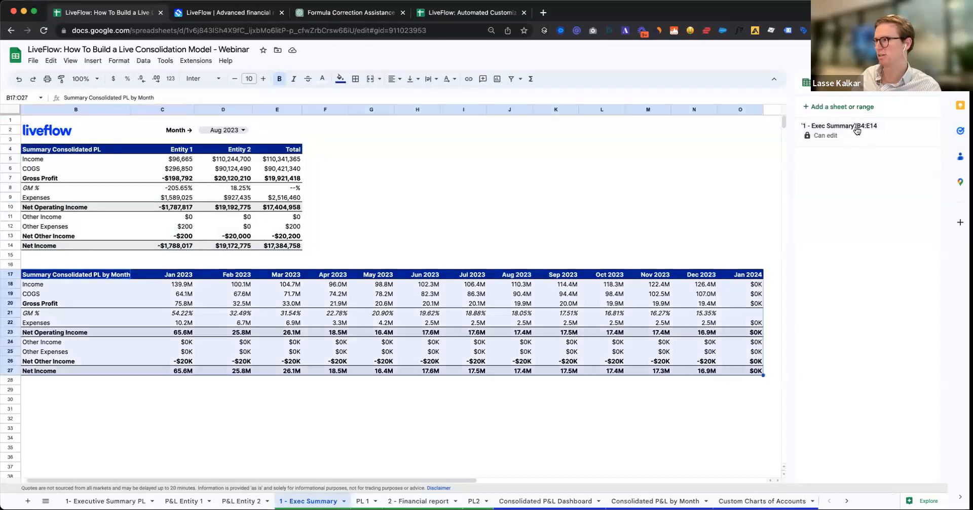
click(840, 107)
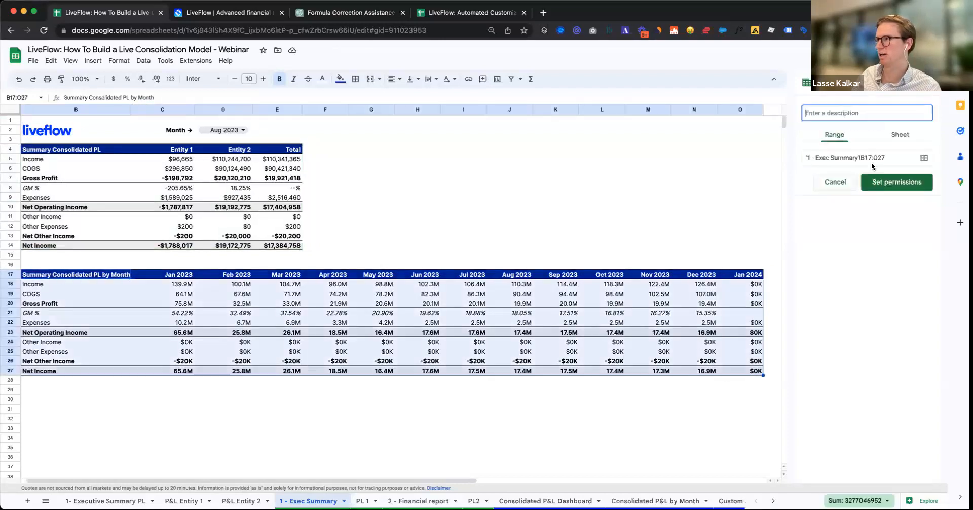
click(897, 182)
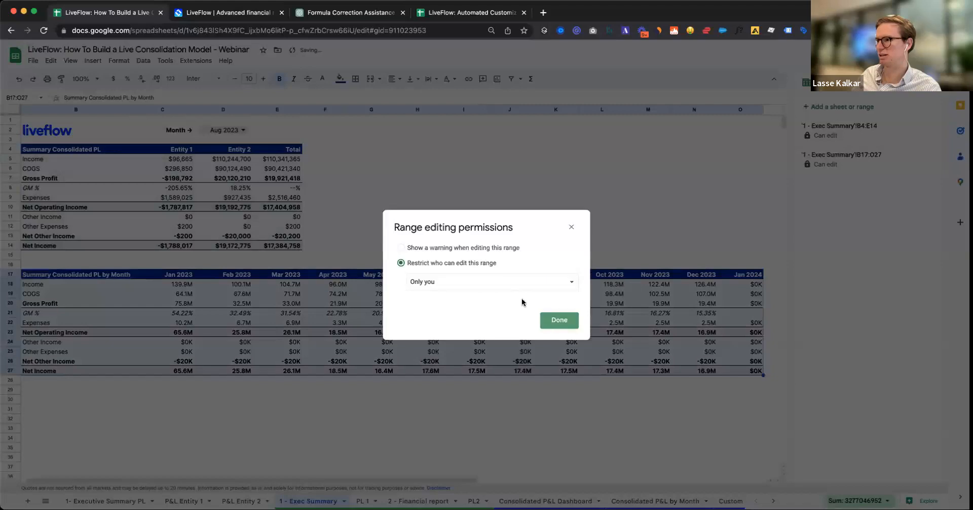
click(558, 322)
click(408, 186)
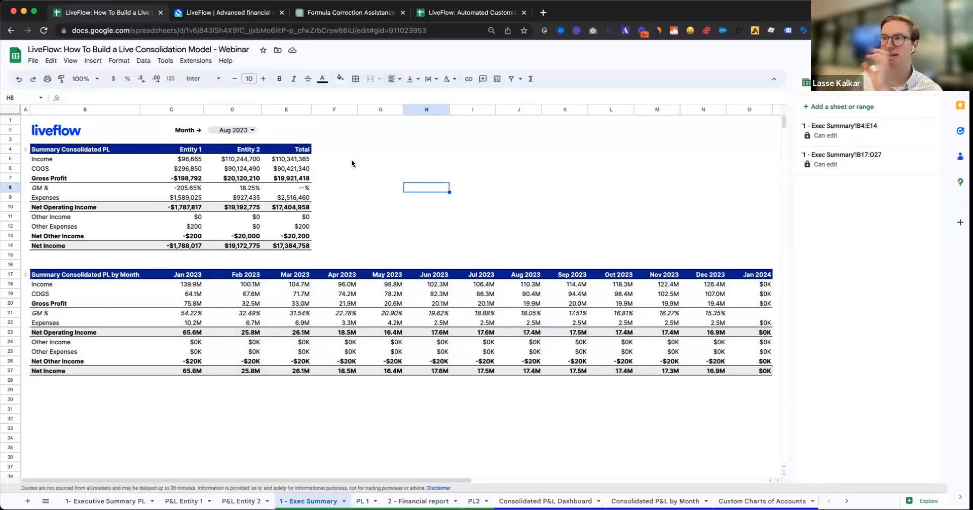
Step: Set the executive summary's Month selector to Mar 2023
click(193, 160)
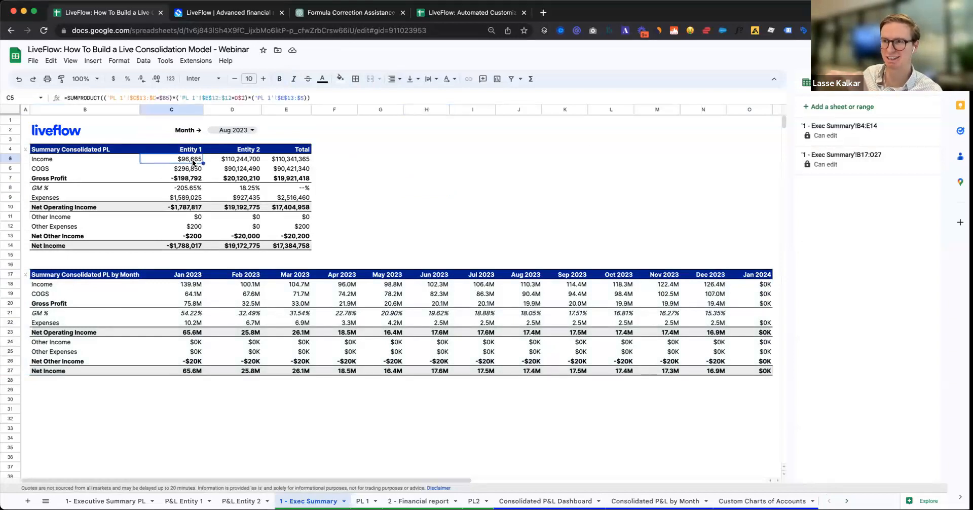
click(401, 187)
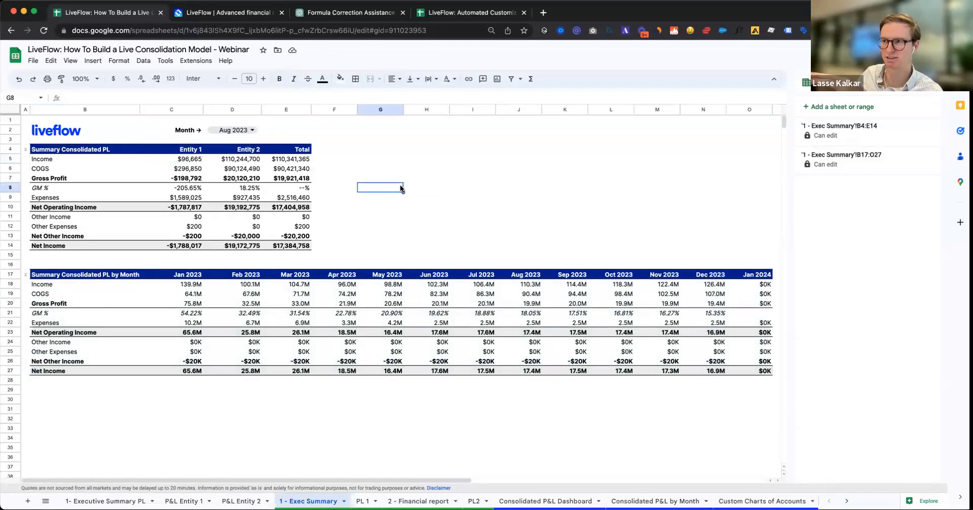
click(250, 129)
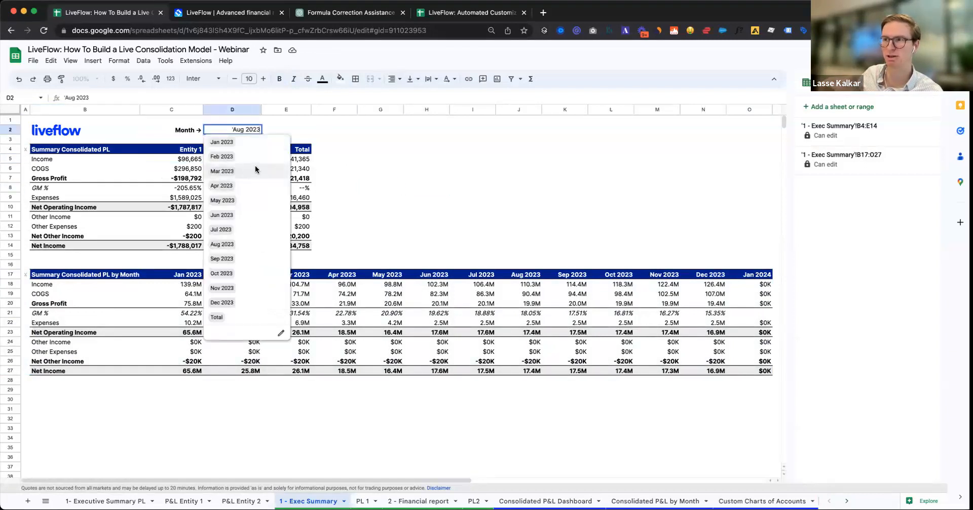
click(256, 170)
click(367, 158)
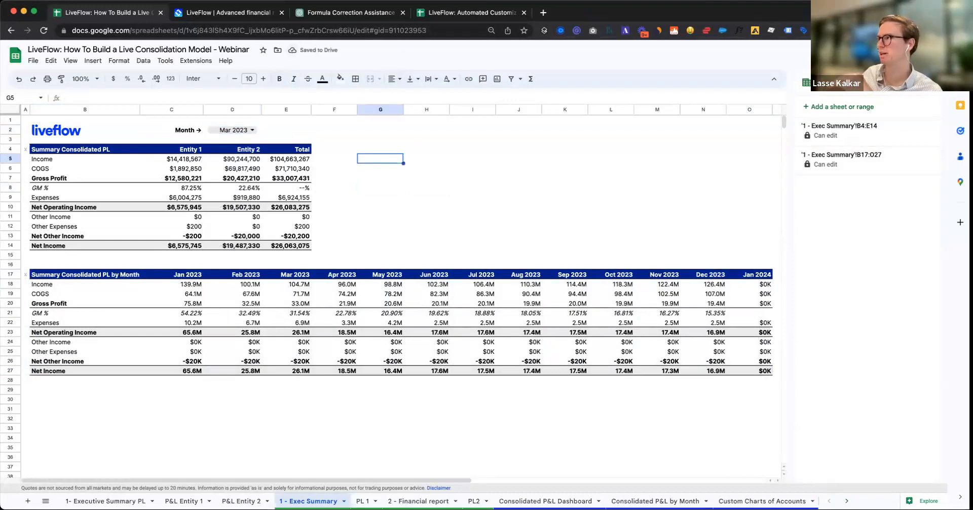
Step: Share the spreadsheet with anyone with the link, granting the Editor role
click(912, 55)
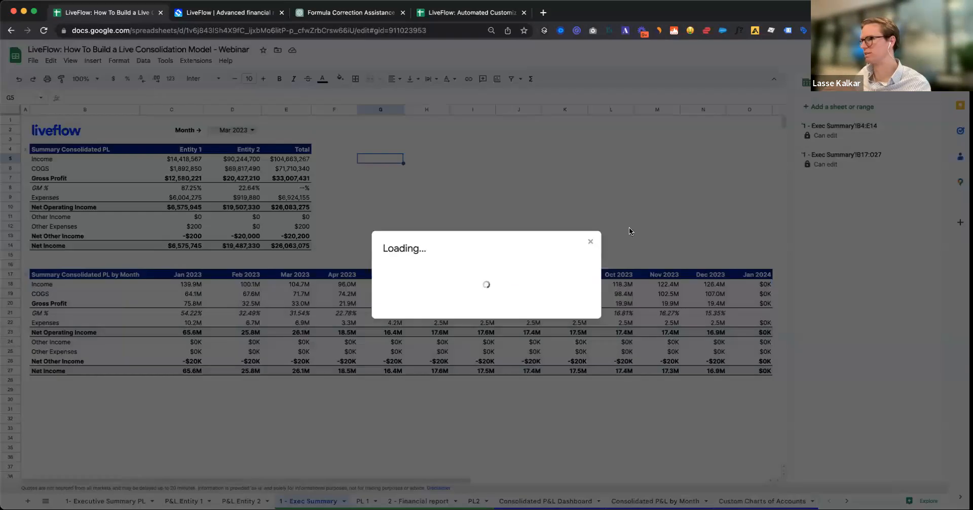
click(668, 200)
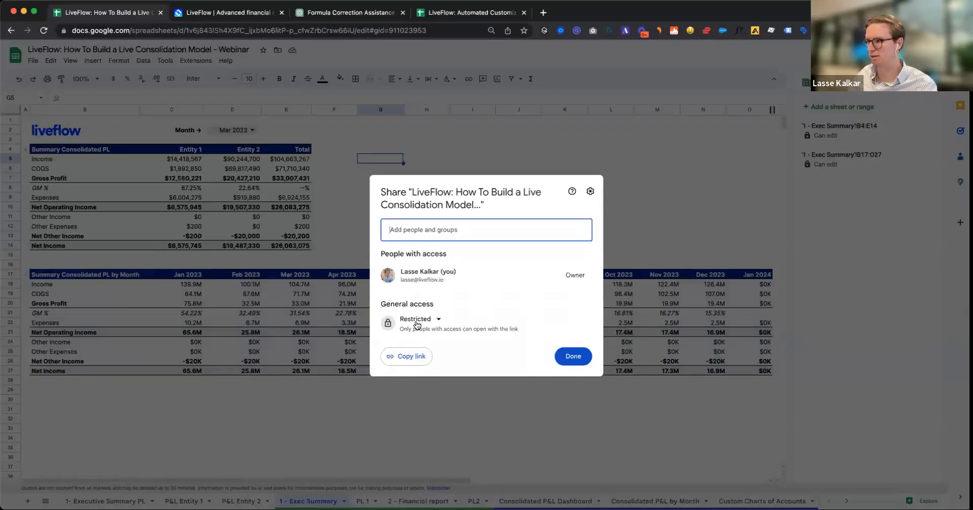
click(417, 321)
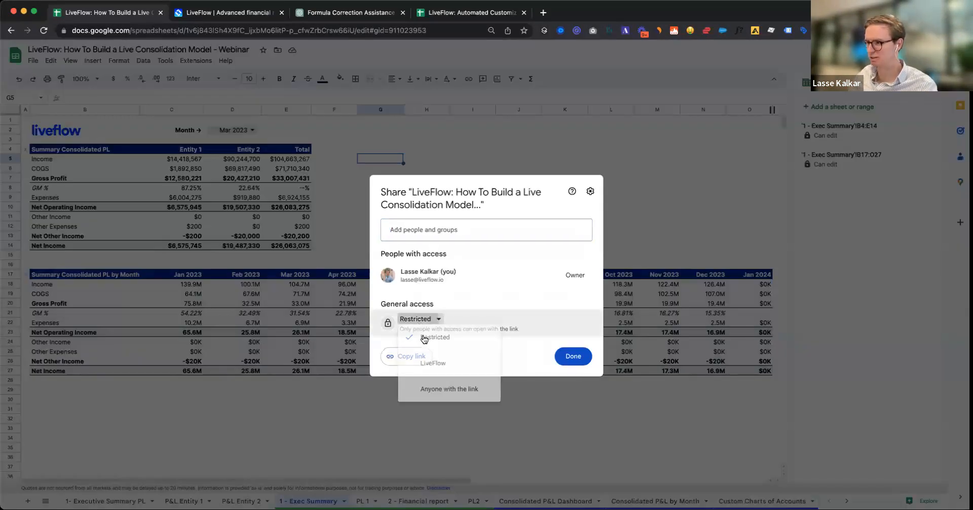
click(445, 399)
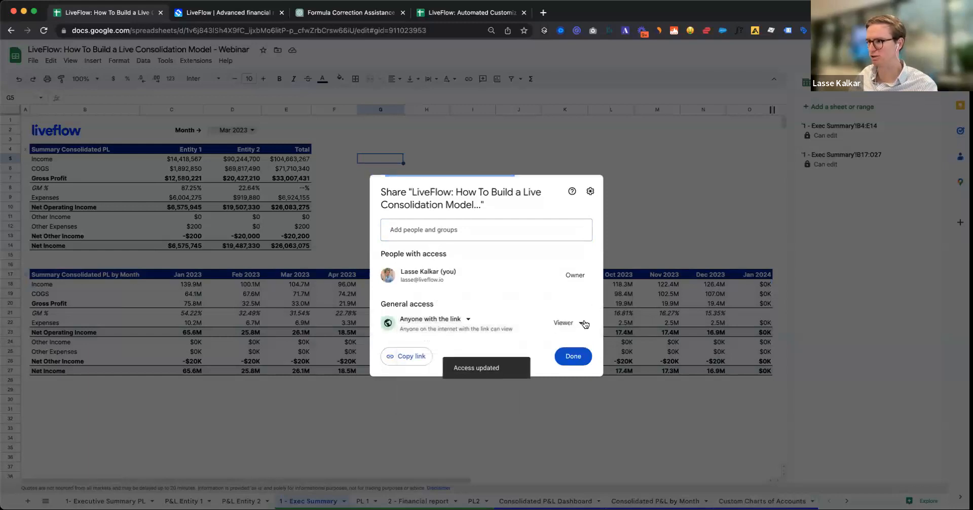
click(567, 322)
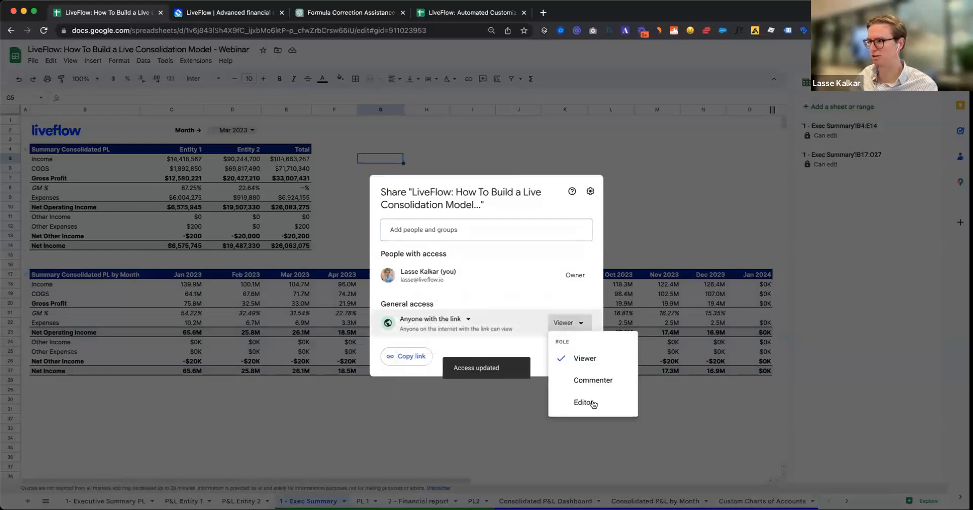
click(587, 402)
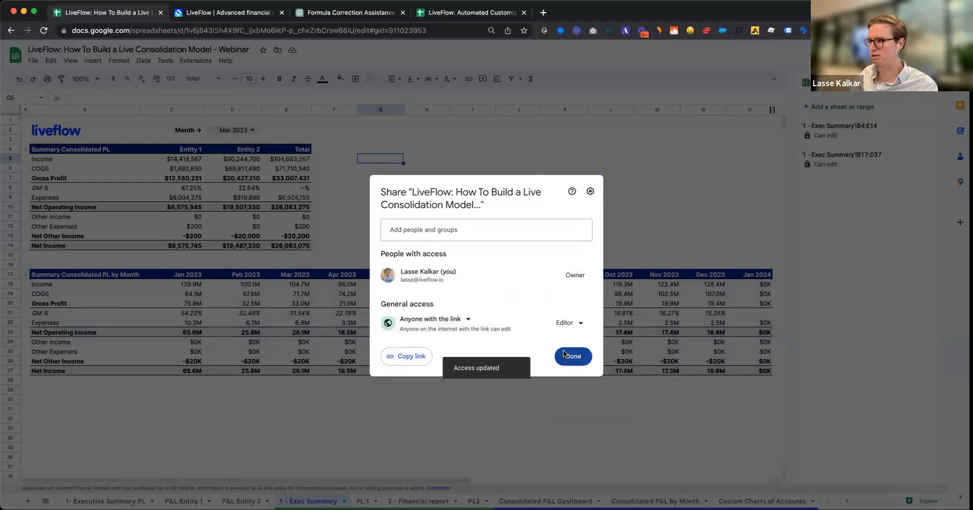
click(571, 356)
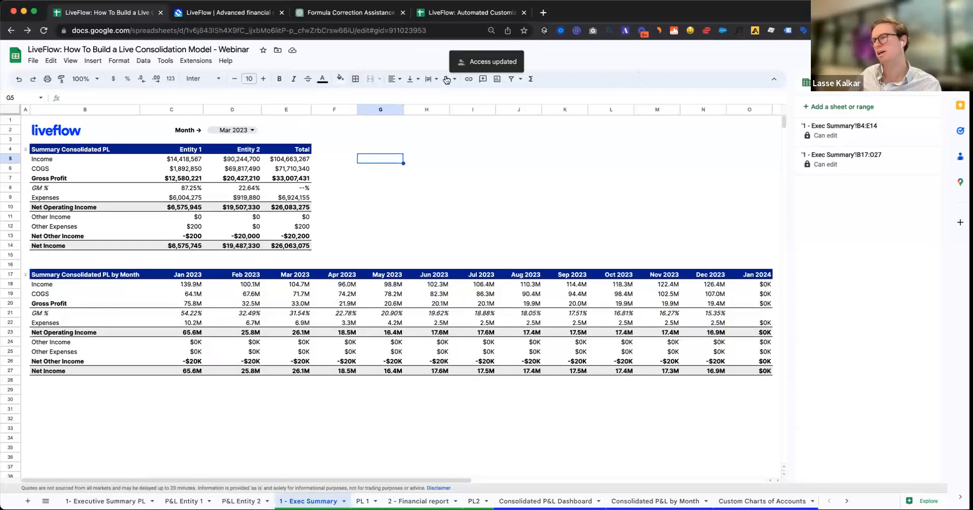
click(386, 149)
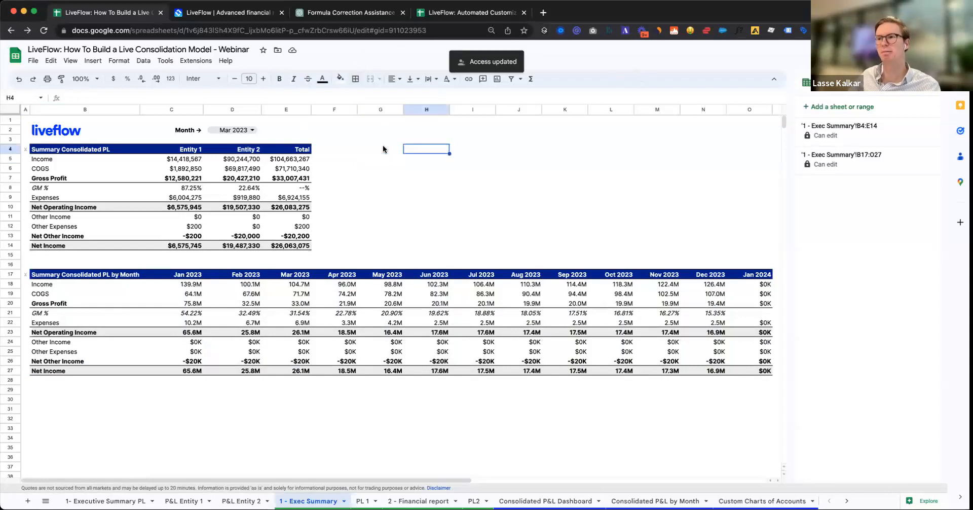
click(333, 128)
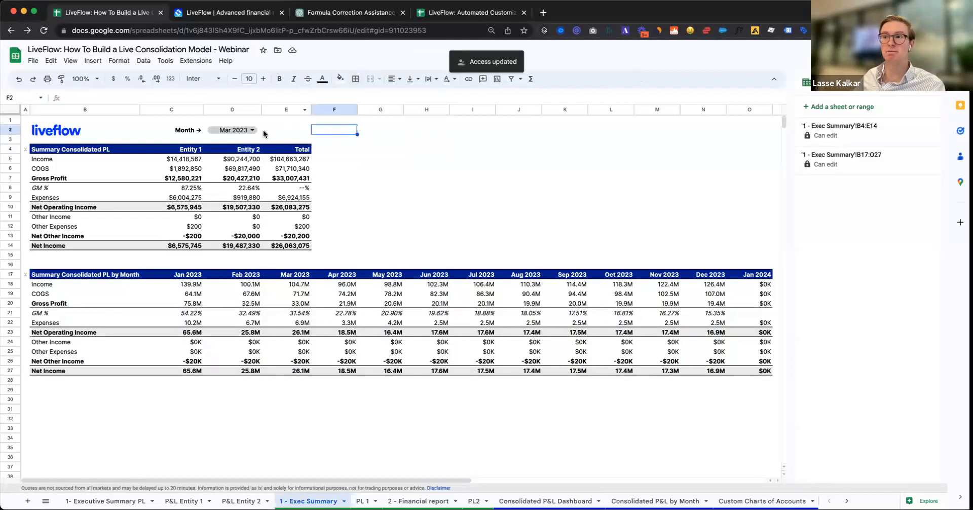
click(86, 145)
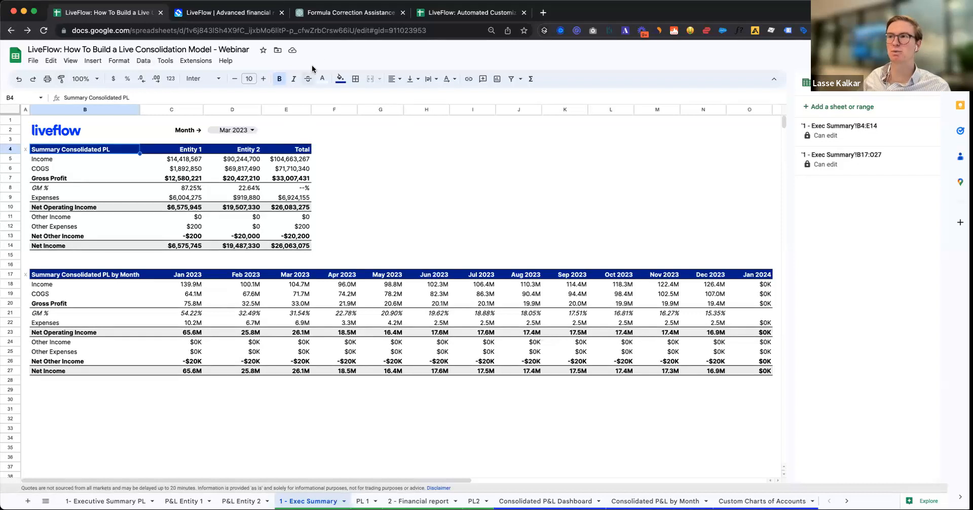
Step: Search Google for "liveflow youtube consolidation" in a new browser tab
click(542, 13)
text(google.com)
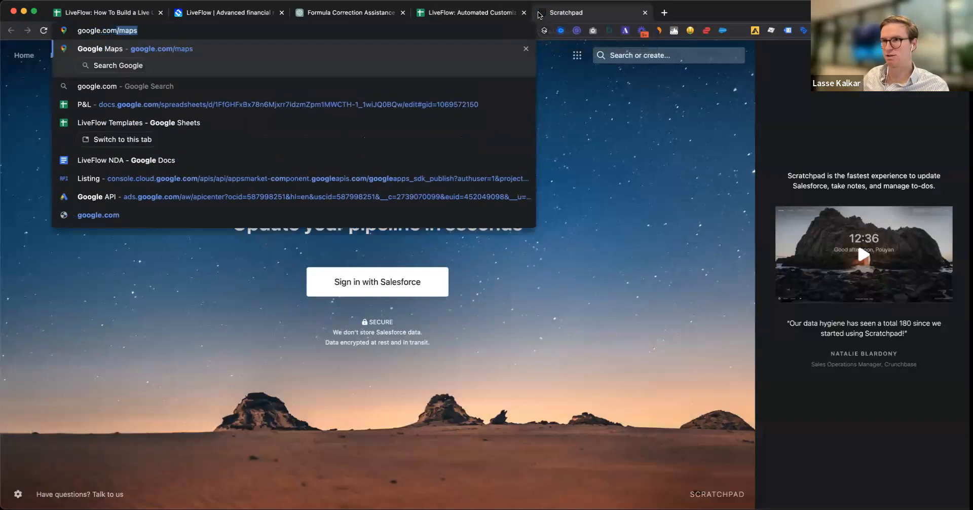
key(Return)
text(liveflow yout)
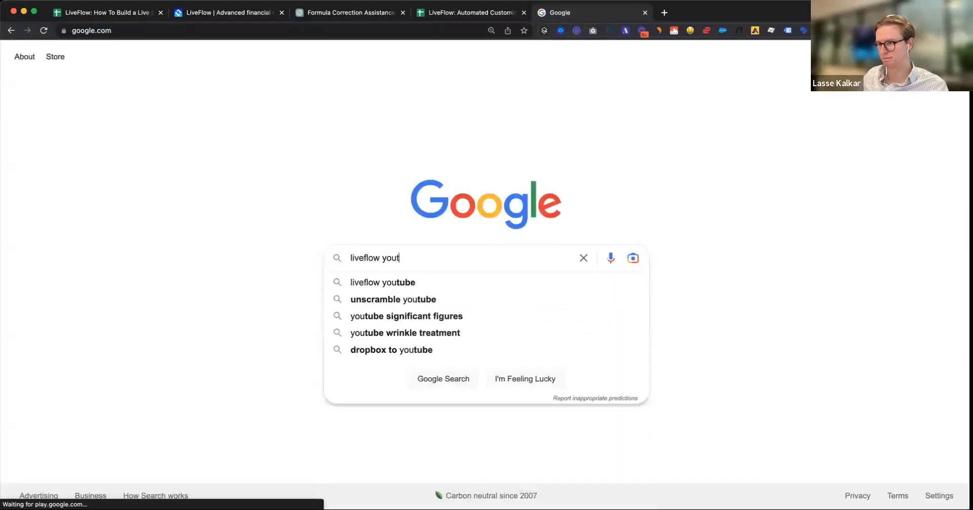
text(ube conso)
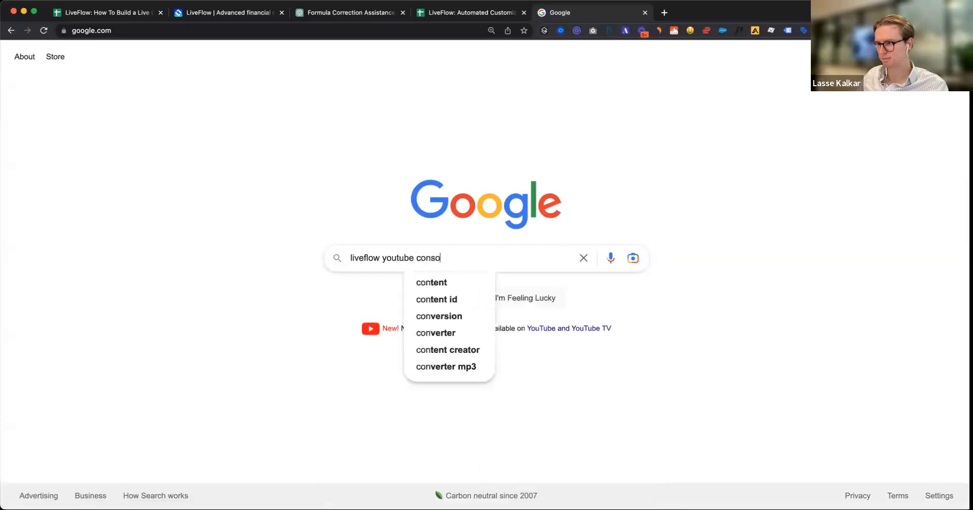
text(lidation)
key(Return)
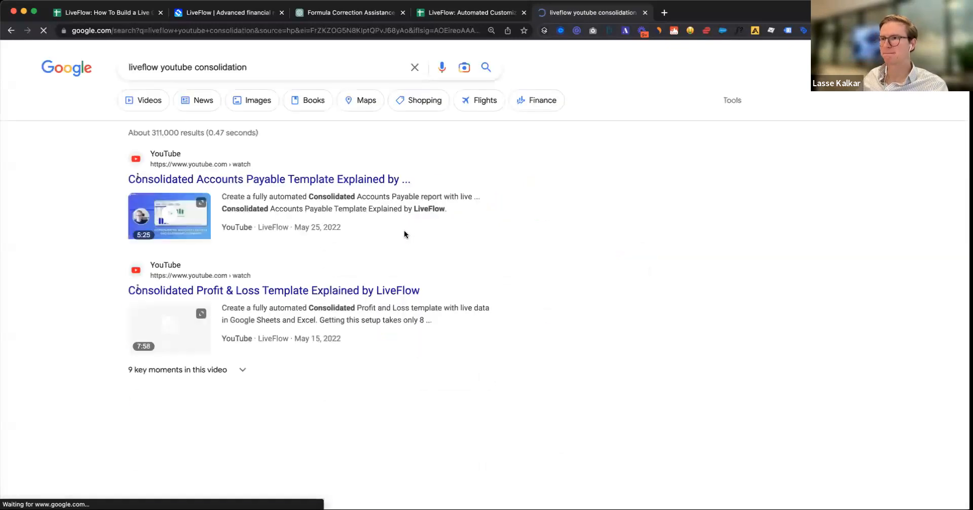
Step: Open the YouTube result "How To Create a Live Consolidated P&L Dashboard in Google Sheets with LiveFlow"
scroll(171, 315, down, 2)
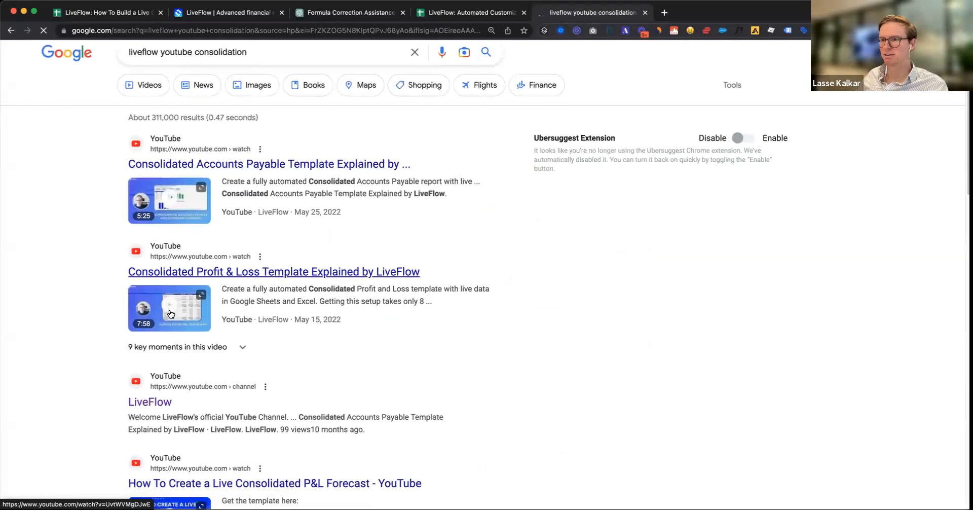
scroll(171, 314, down, 8)
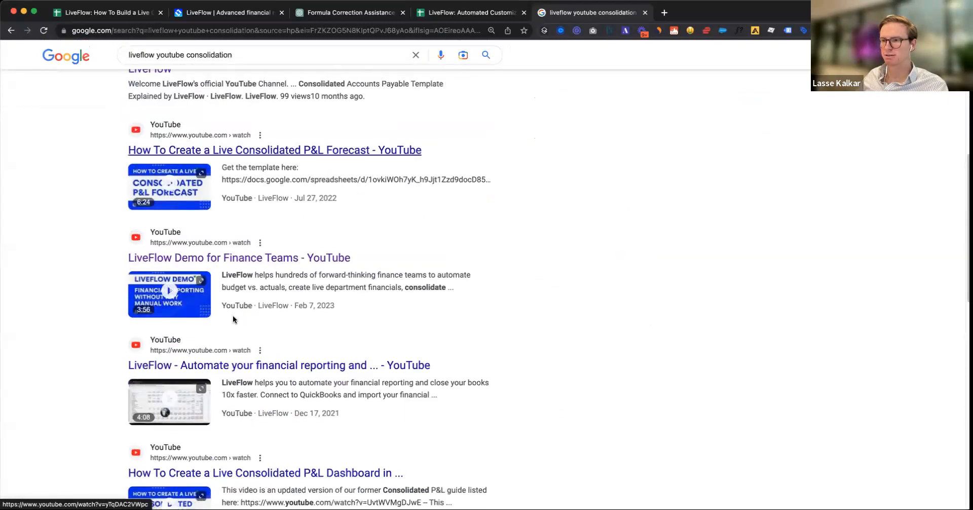
scroll(233, 317, down, 3)
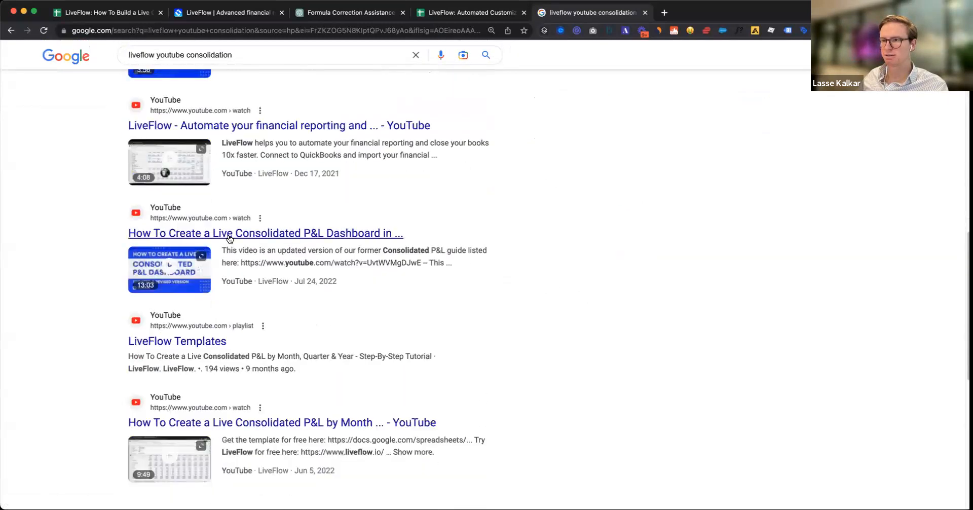
click(229, 238)
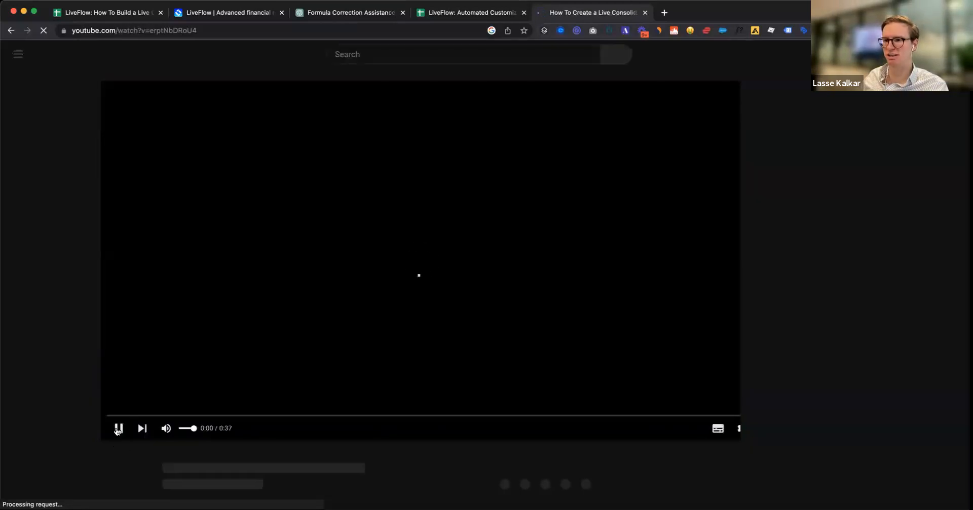
Step: Mute the video player, skip the ads, and pause the consolidated P&L dashboard tutorial
click(117, 432)
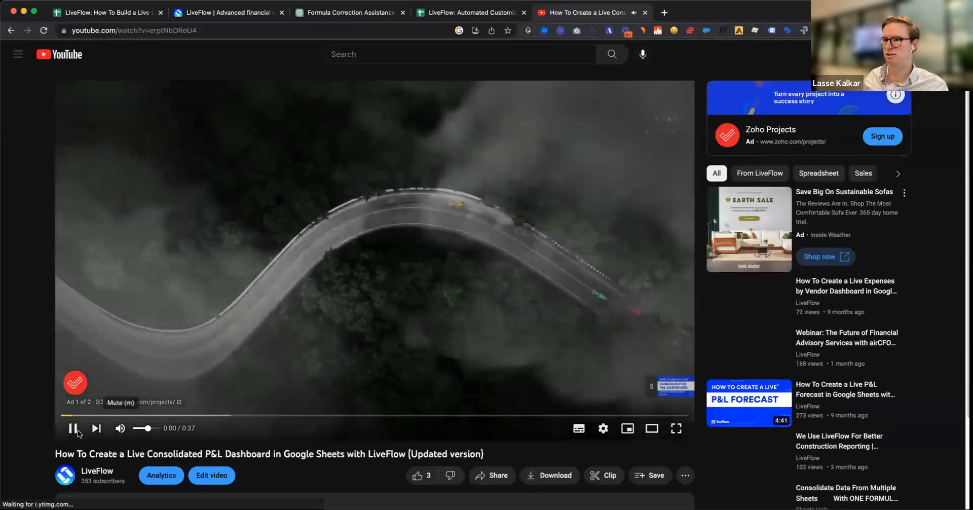
click(77, 430)
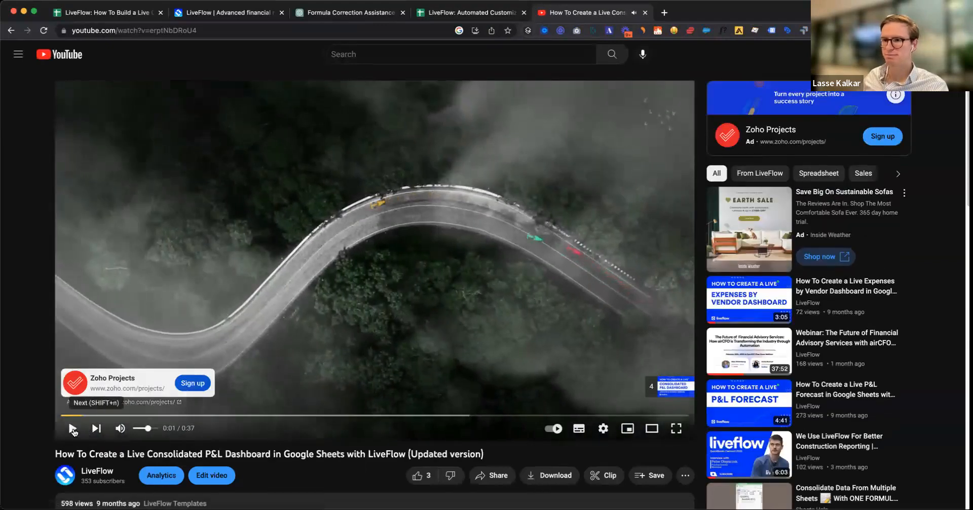
click(73, 430)
drag(137, 431, 133, 430)
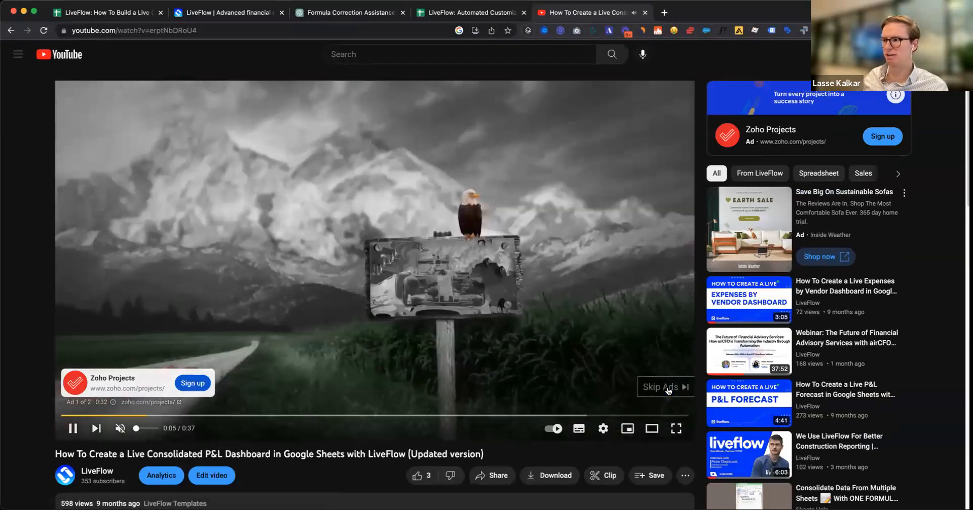
click(654, 388)
click(79, 386)
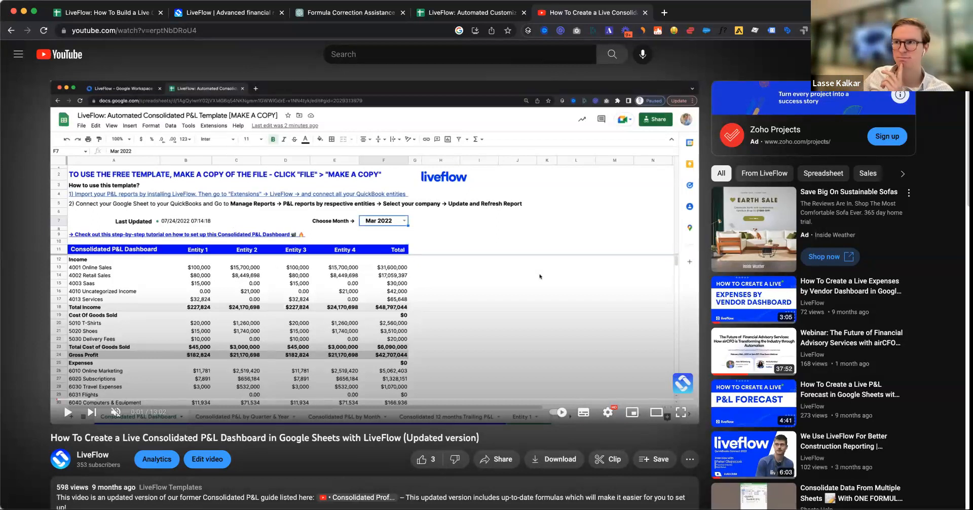
click(203, 14)
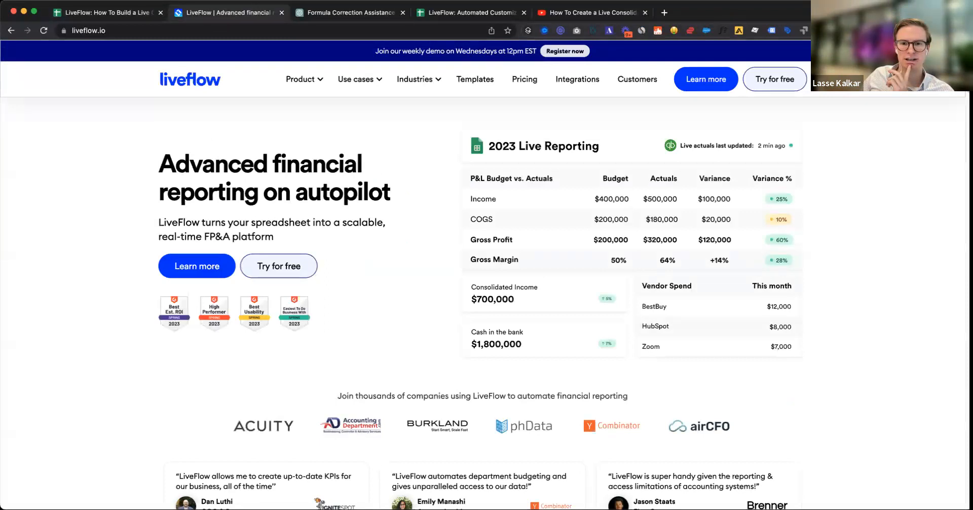
click(592, 13)
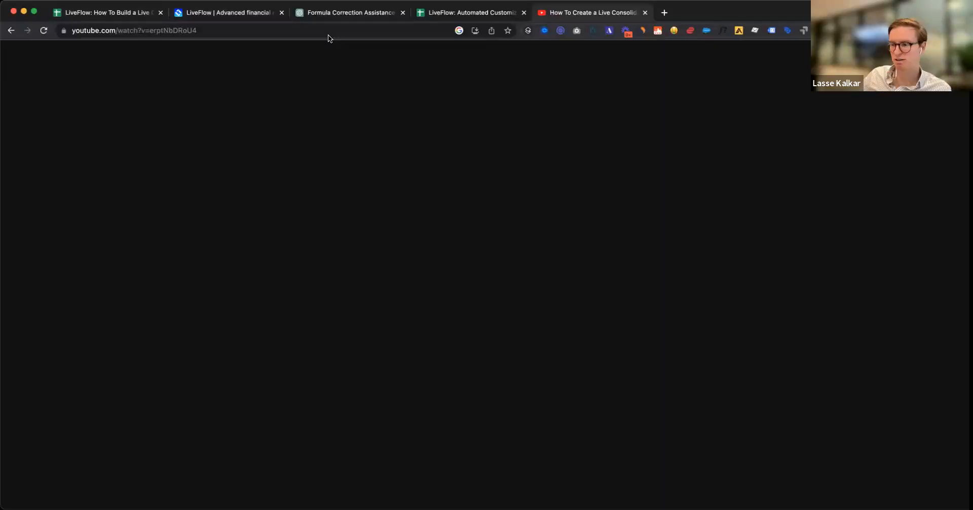
click(328, 35)
Step: Open liveflow.io/request-demo in a new browser tab and select its web address
click(665, 13)
text(livef)
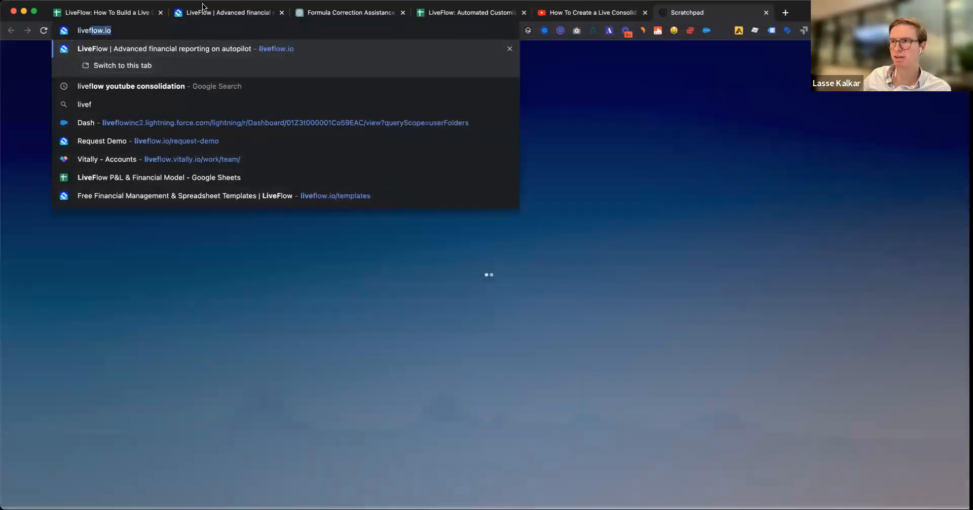
text(low.io/request-demo)
key(Return)
key(super+l)
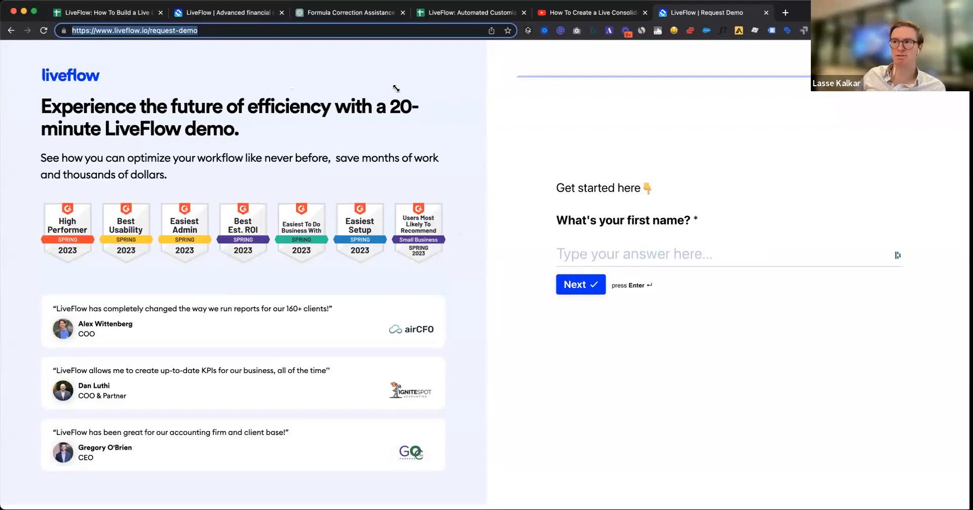
click(359, 83)
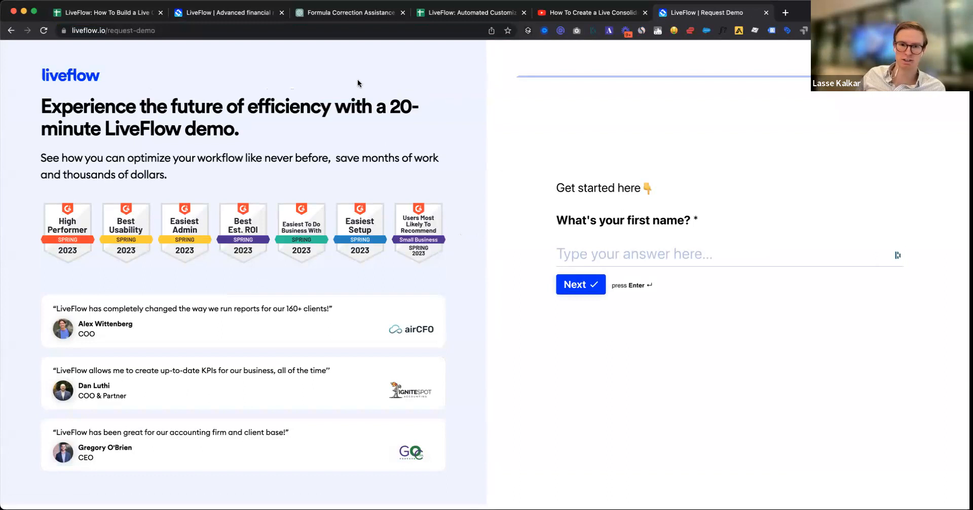